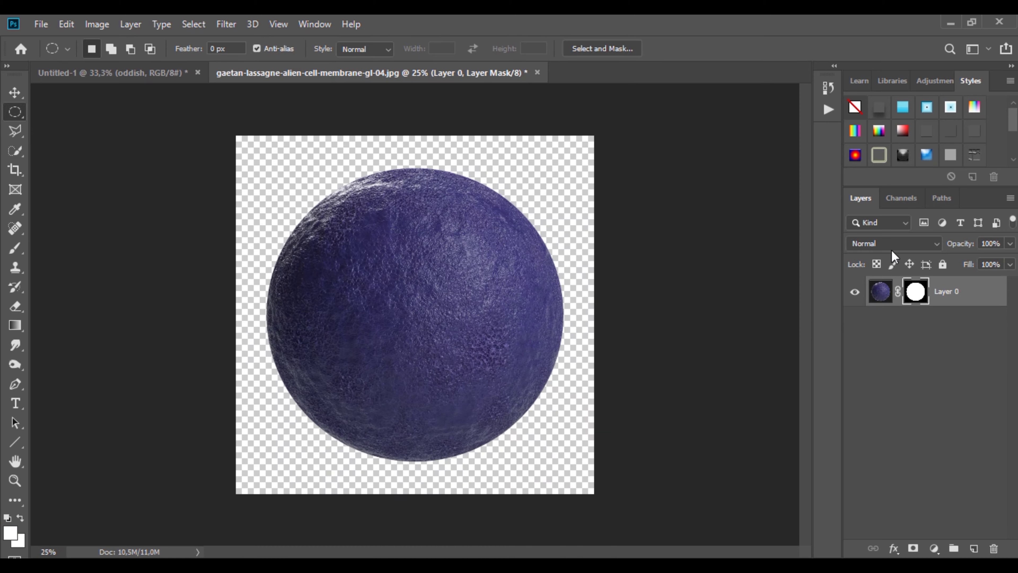
Bring the masked purple sphere into the Untitled-1 document, scale it down and position it over the render's body
left_click_drag(957, 292, 491, 268)
left_click(15, 93)
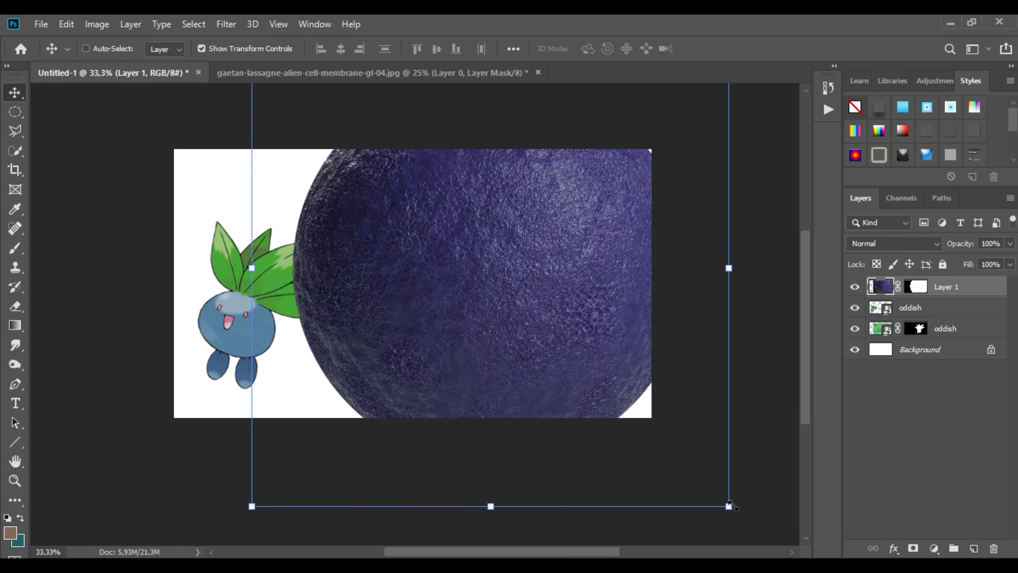
left_click_drag(731, 506, 452, 320)
left_click_drag(401, 200, 478, 336)
left_click_drag(331, 165, 437, 301)
mouse_move(509, 323)
left_mouse_down()
mouse_move(480, 310)
mouse_move(493, 348)
mouse_move(494, 323)
left_mouse_up()
Flip the purple sphere horizontally
right_click(494, 319)
left_click(537, 503)
left_click(15, 116)
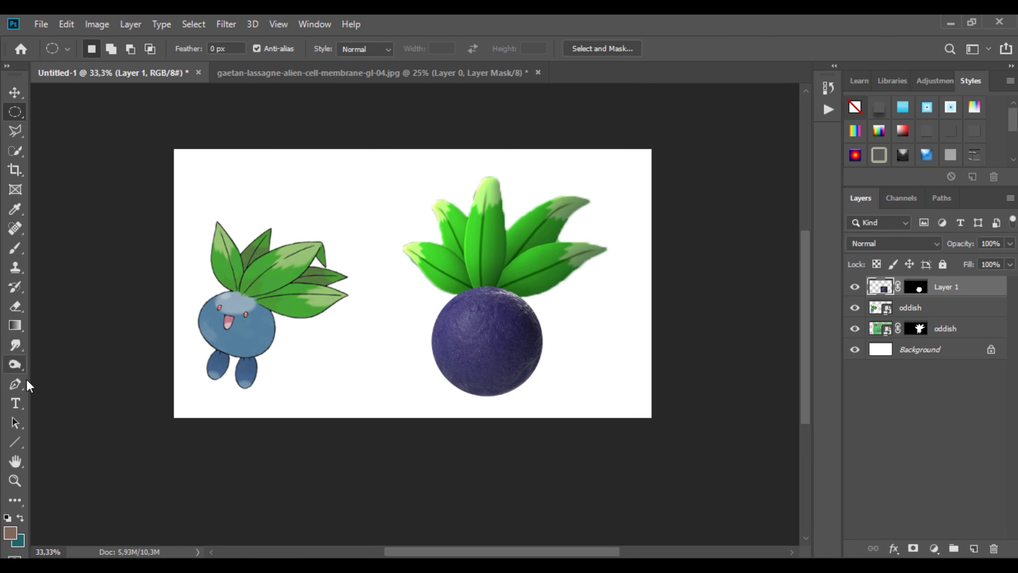
Extend the canvas below and to the right of the artwork with the Crop tool
left_click(15, 169)
left_click_drag(414, 417, 413, 468)
left_click_drag(653, 316, 675, 315)
left_click(782, 49)
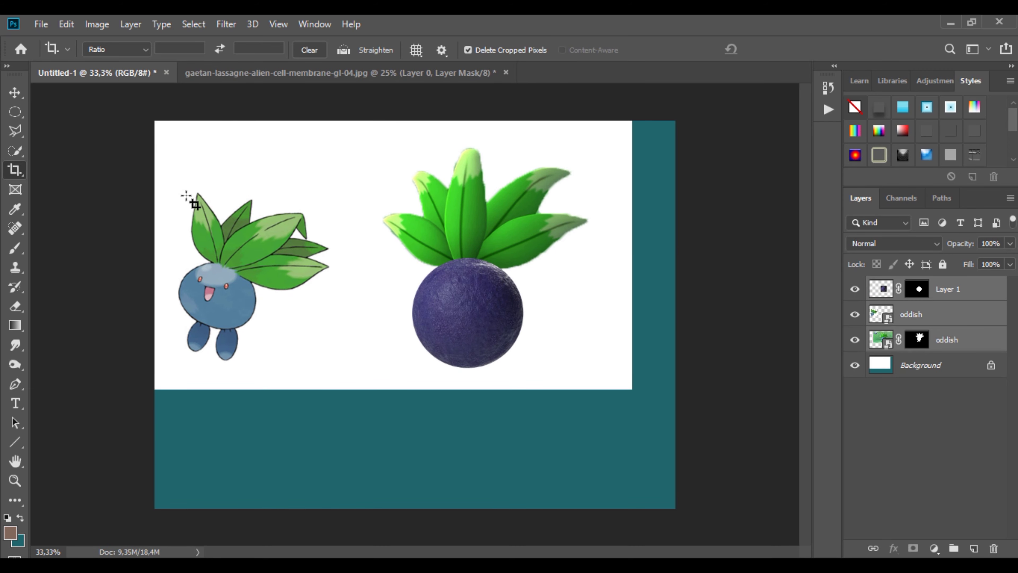
Scale up Layer 1 and both oddish layers together and position them on the enlarged canvas
key("v")
left_click_drag(725, 378, 849, 481)
left_click_drag(583, 271, 573, 289)
left_click(716, 48)
Add a Solid Color fill layer in off-white #fcfcfc directly above the Background layer
left_click(938, 365)
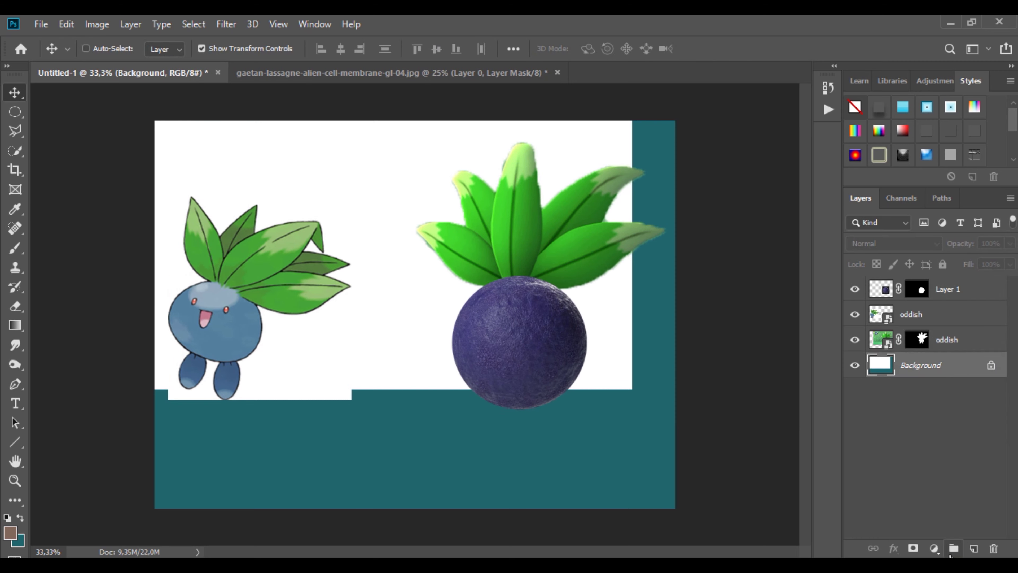
left_click(934, 548)
left_click(951, 288)
left_click_drag(645, 332, 624, 299)
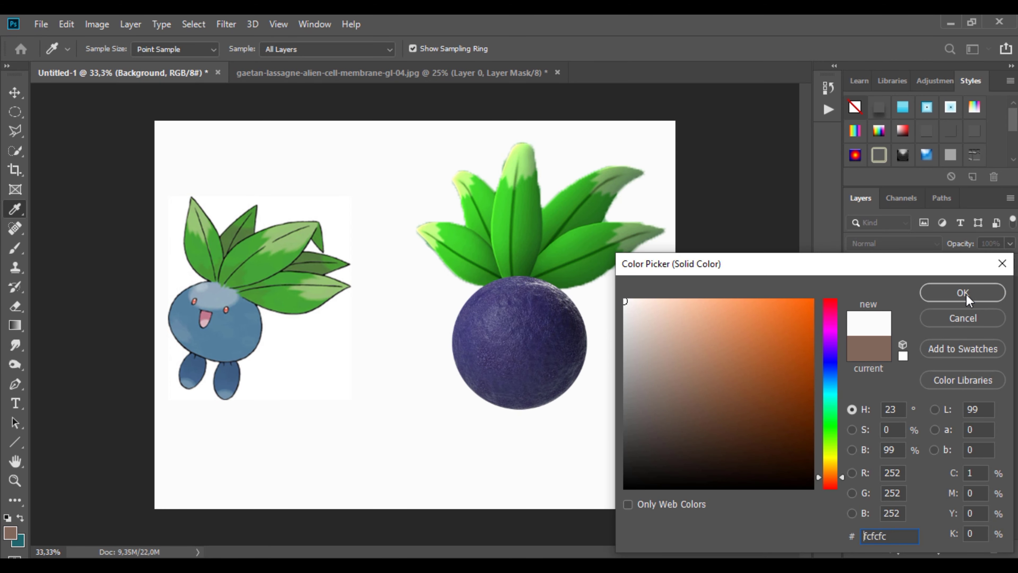
left_click(962, 291)
Scale down the sphere on Layer 1 and reposition it over the render's blue body
left_click(954, 296)
left_click_drag(599, 421, 569, 391)
left_click_drag(517, 331, 532, 332)
key("Return")
Duplicate Layer 1, hide the original and convert the copy to a smart object
key("ctrl+j")
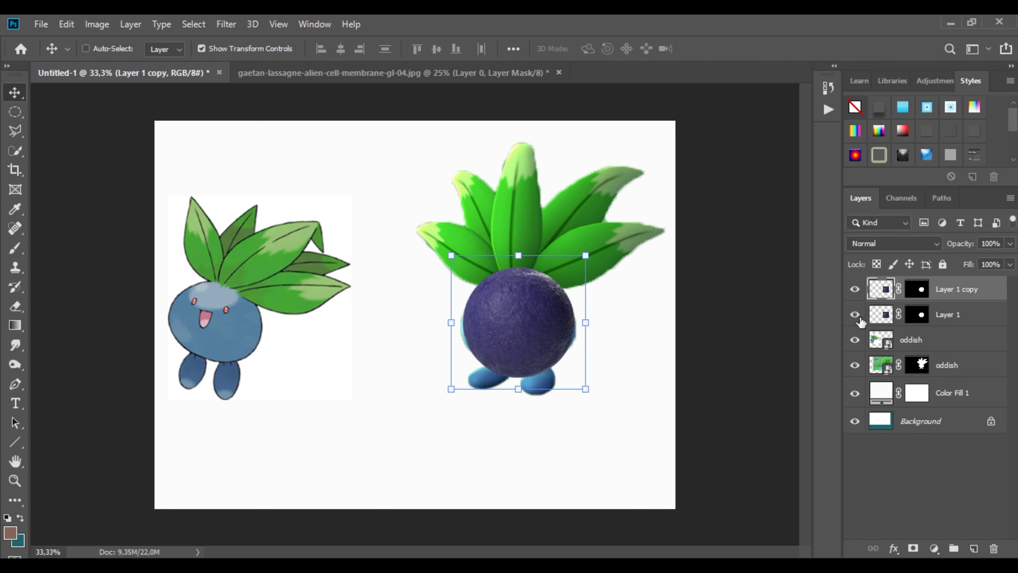
right_click(959, 292)
left_click(847, 220)
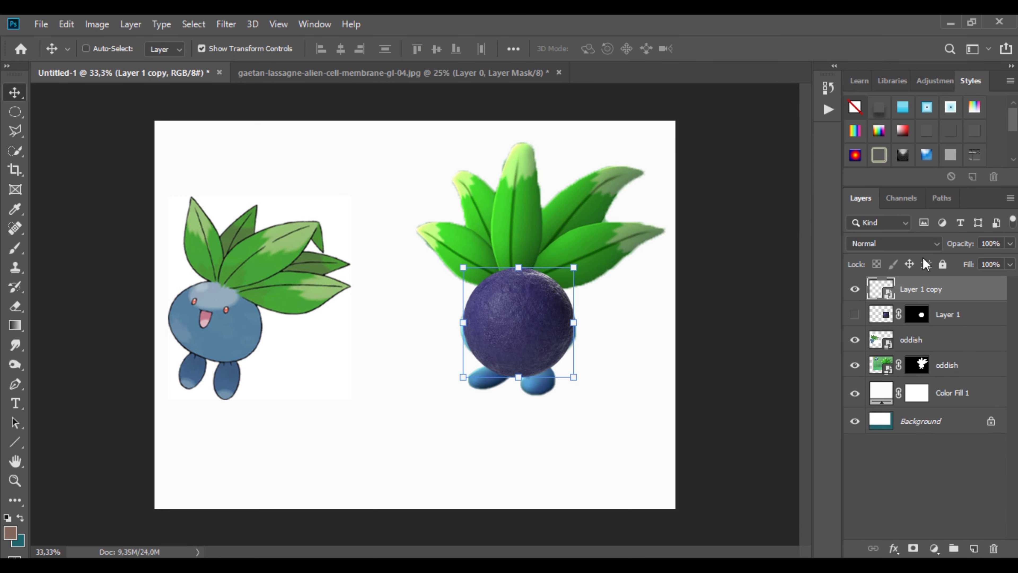
Lower the opacity of Layer 1 copy to 74% so the face beneath shows through
left_click_drag(1009, 243, 989, 261)
scroll(513, 314, "up", 3)
left_click_drag(637, 428, 628, 396)
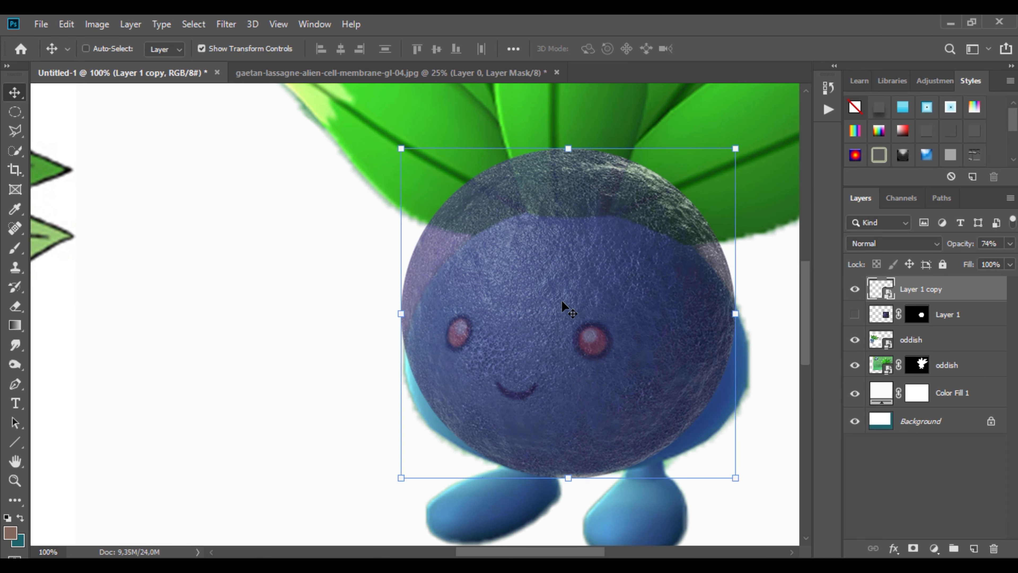
Warp the upper part of the Layer 1 copy sphere downward to match the top outline of the body beneath
key("ctrl+t")
right_click(561, 259)
left_click(585, 335)
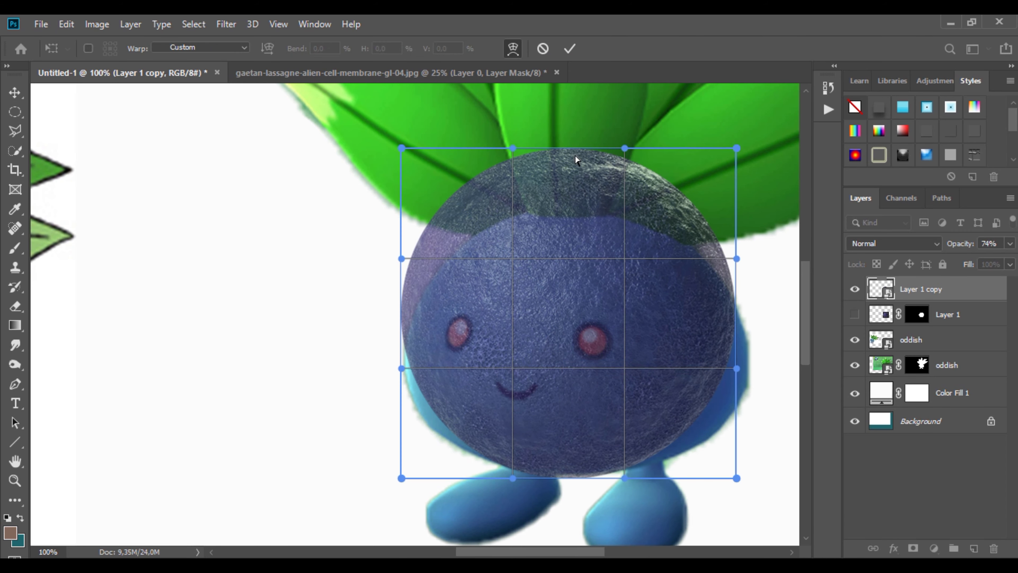
left_click_drag(568, 370, 568, 368)
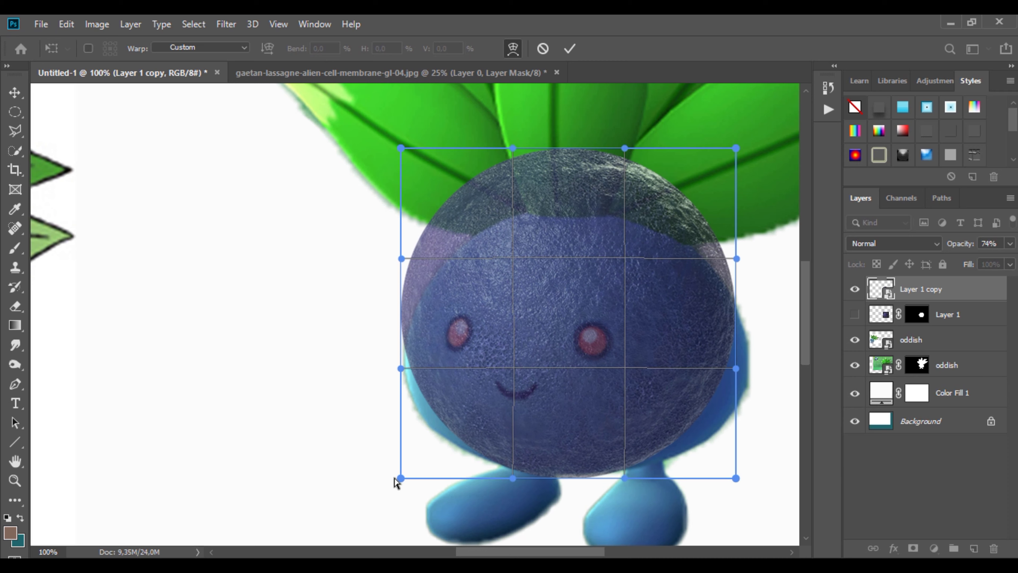
left_click_drag(404, 156, 408, 219)
left_click_drag(736, 148, 737, 223)
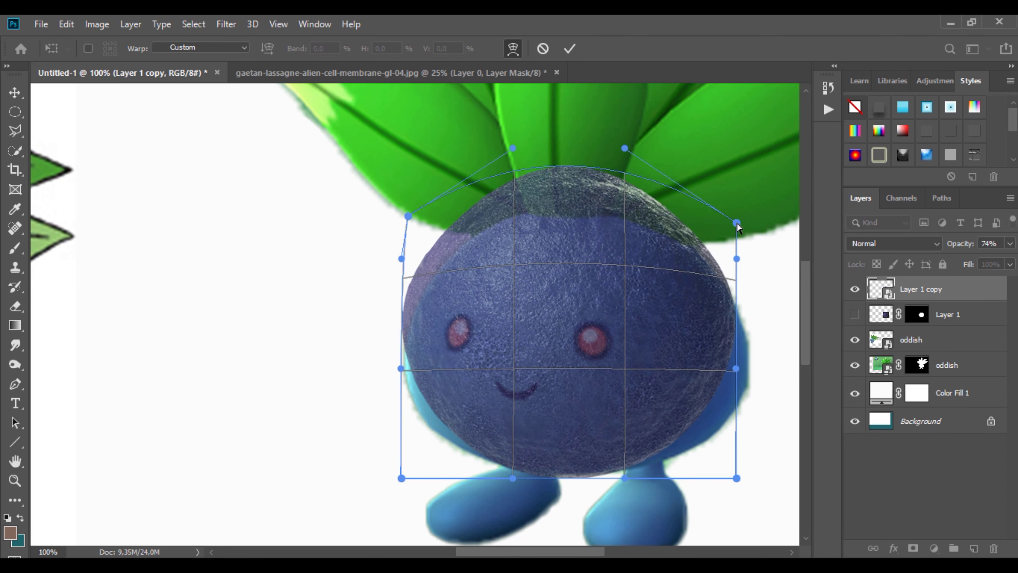
left_click_drag(513, 148, 527, 215)
left_click_drag(625, 148, 612, 192)
Widen the sphere's lower corners and refine its outline in the warp to match the body, and apply it
left_click_drag(737, 478, 786, 484)
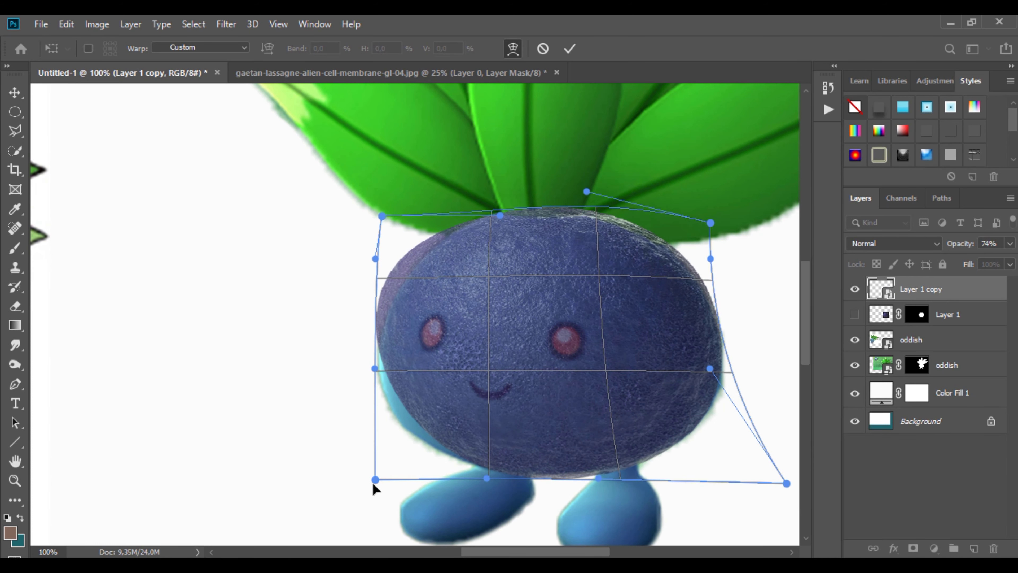
left_click_drag(375, 479, 350, 501)
left_click_drag(382, 216, 444, 197)
left_click_drag(486, 478, 489, 456)
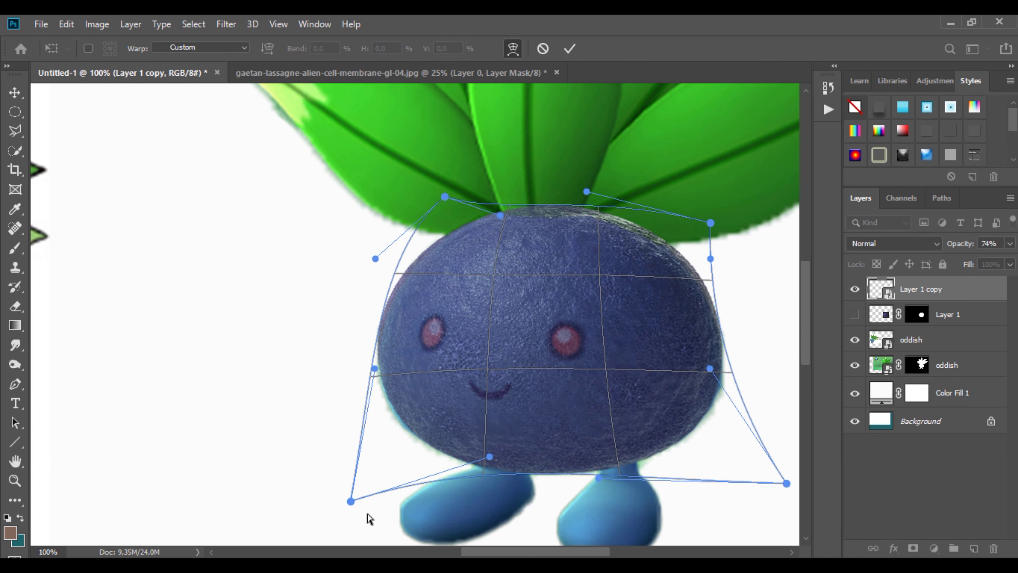
left_click_drag(350, 501, 333, 502)
left_click_drag(587, 192, 585, 202)
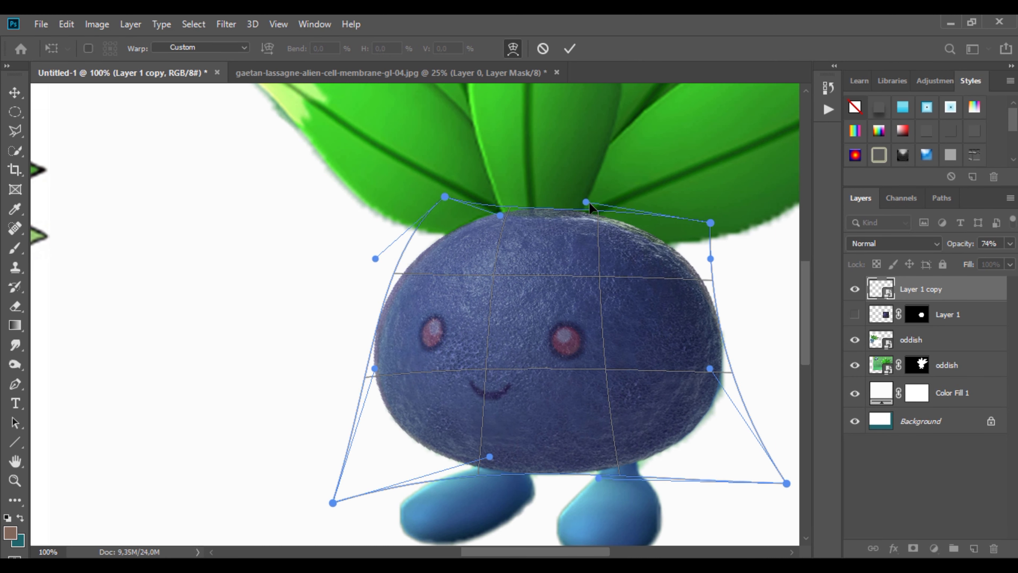
left_click_drag(787, 483, 794, 486)
left_click(569, 49)
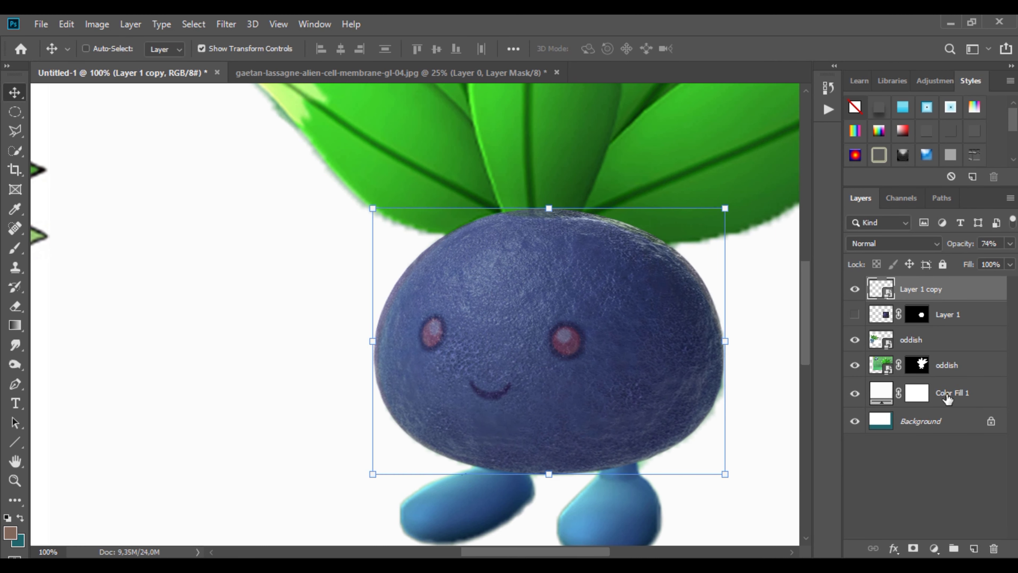
Set the opacity of Layer 1 copy to 100% and clip a new Hue/Saturation adjustment layer to it
left_click(1010, 243)
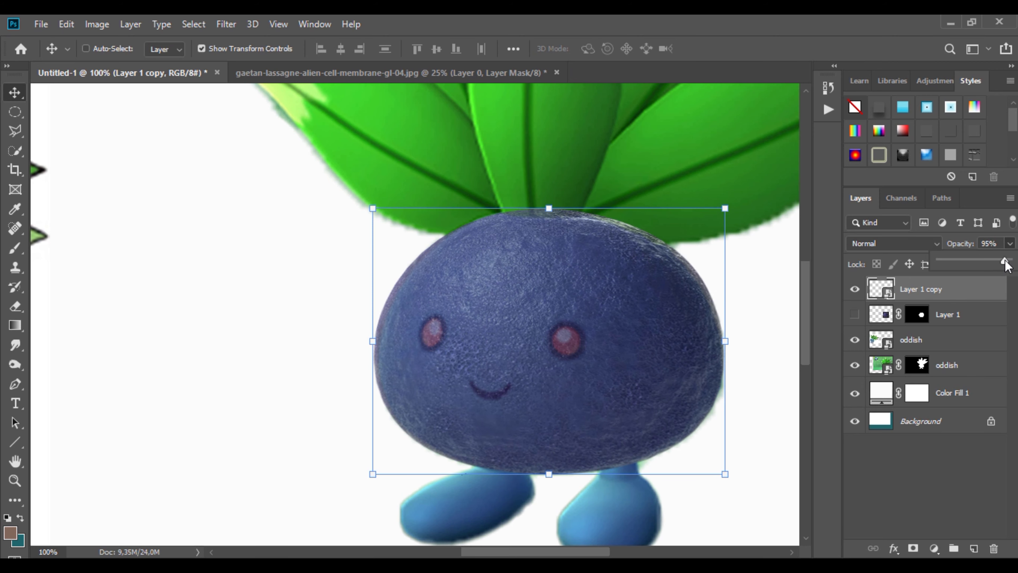
left_click(1008, 261)
left_click(934, 548)
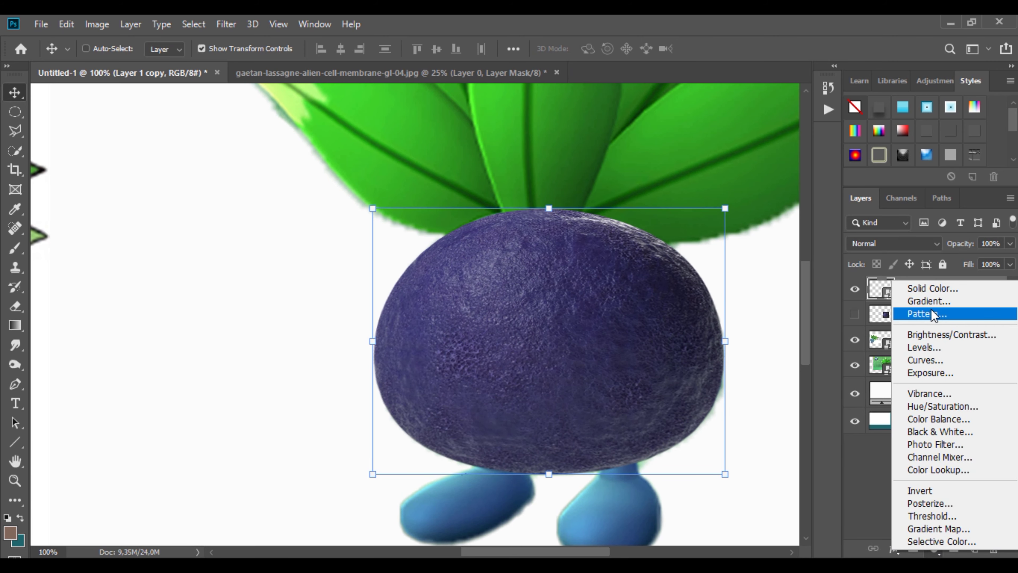
left_click(947, 406)
right_click(960, 292)
left_click(834, 300)
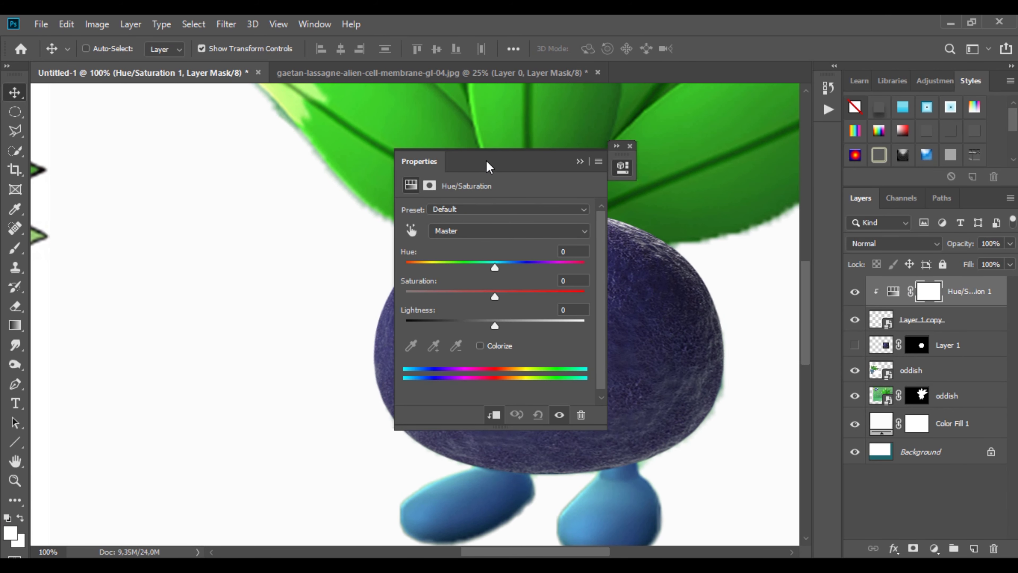
Colorize the sphere blue in the Hue/Saturation adjustment with hue 201 and saturation 49
left_click_drag(484, 163, 212, 183)
mouse_move(231, 289)
left_mouse_down()
mouse_move(293, 289)
mouse_move(163, 289)
mouse_move(222, 290)
left_mouse_up()
left_click(209, 365)
left_click_drag(138, 288, 237, 292)
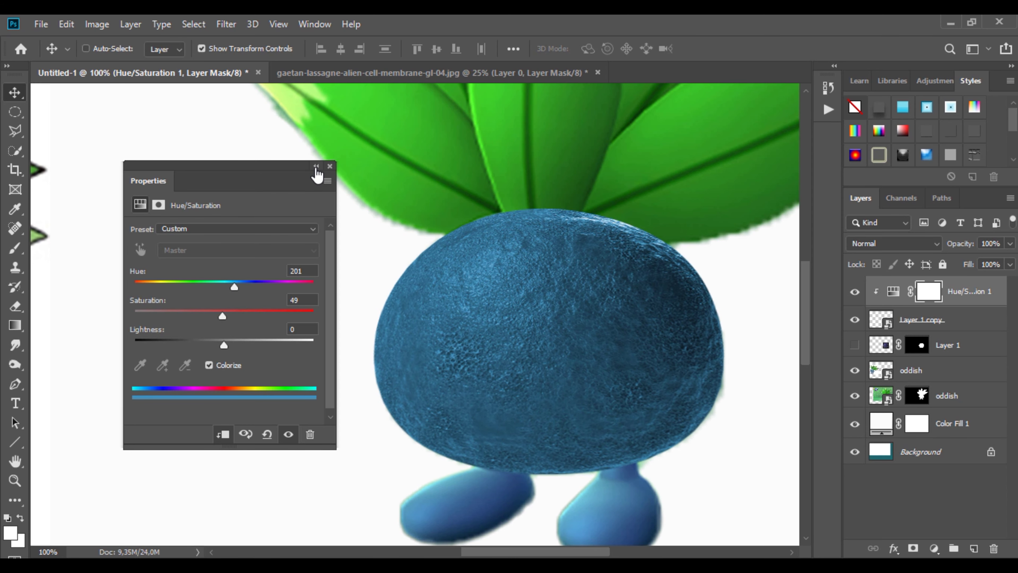
left_click(316, 167)
Group the Hue/Saturation adjustment with Layer 1 copy and name the group "head"
scroll(643, 347, "down", 4)
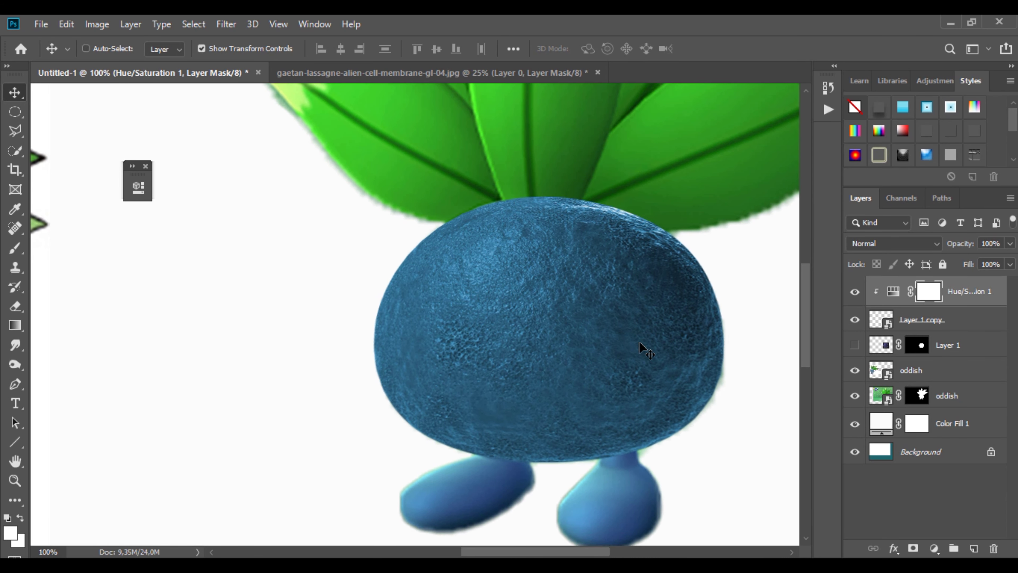
left_click(961, 328, "shift")
key("ctrl+g")
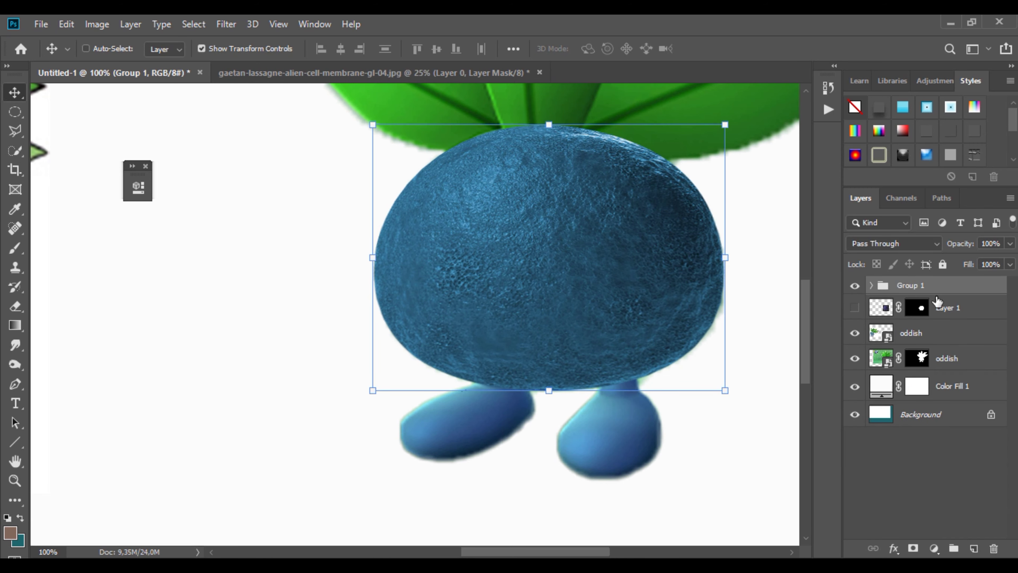
key("Return")
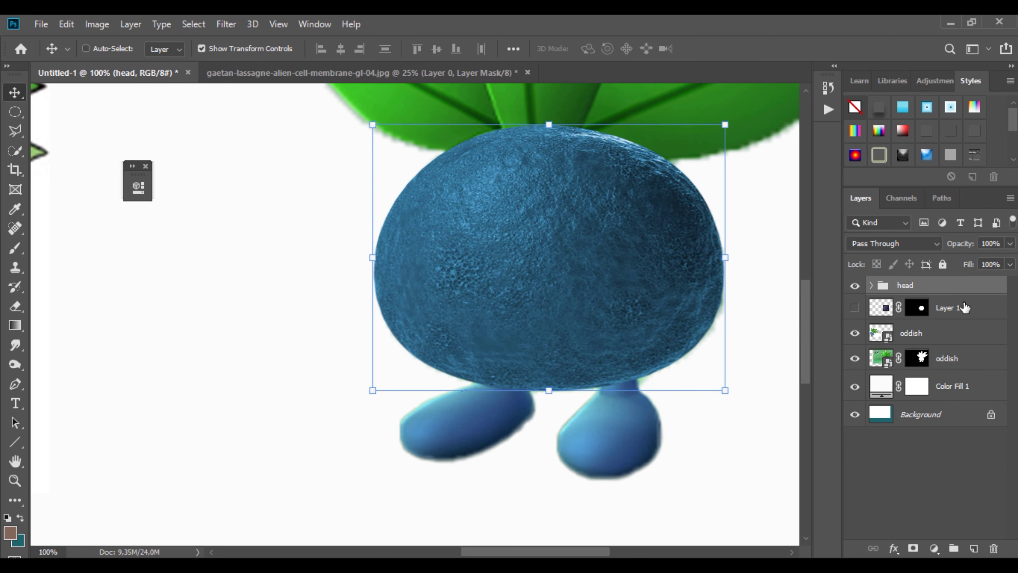
Draw a closed Pen path around the outline of the render's right-hand foot
left_click(965, 311)
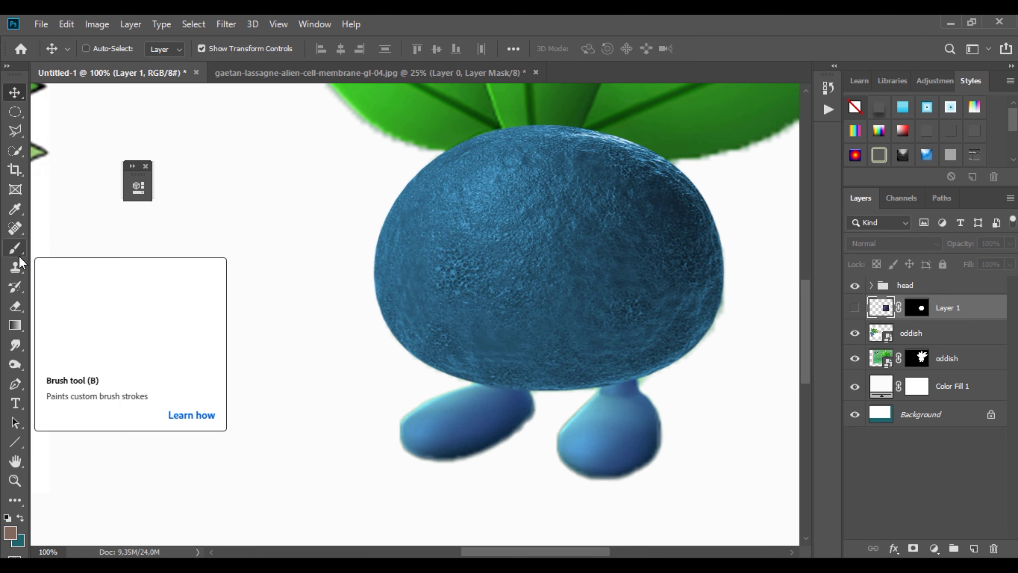
left_click(15, 386)
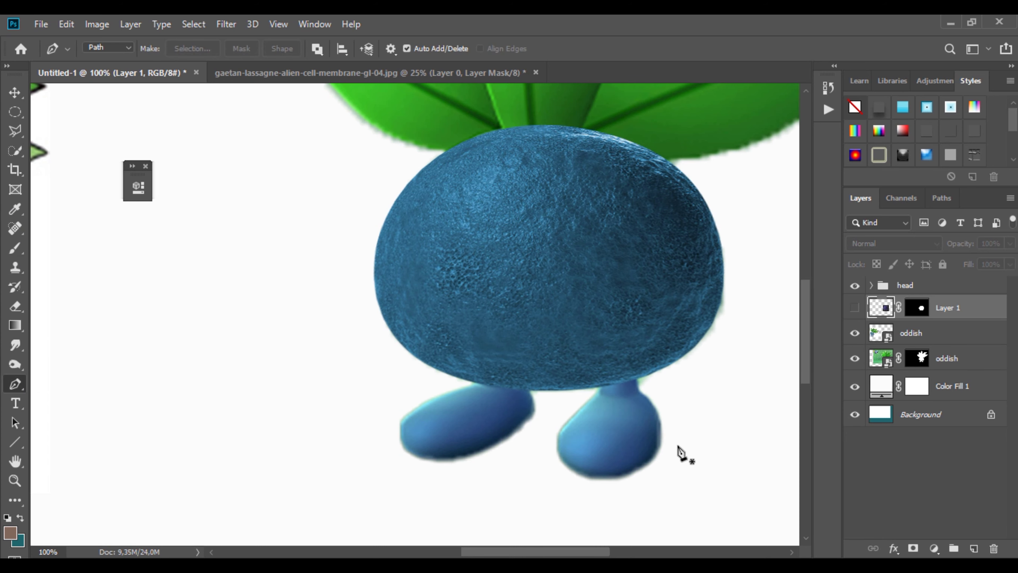
scroll(646, 432, "up", 2)
left_click_drag(681, 364, 680, 405)
scroll(666, 432, "down", 2)
left_click_drag(464, 476, 409, 456)
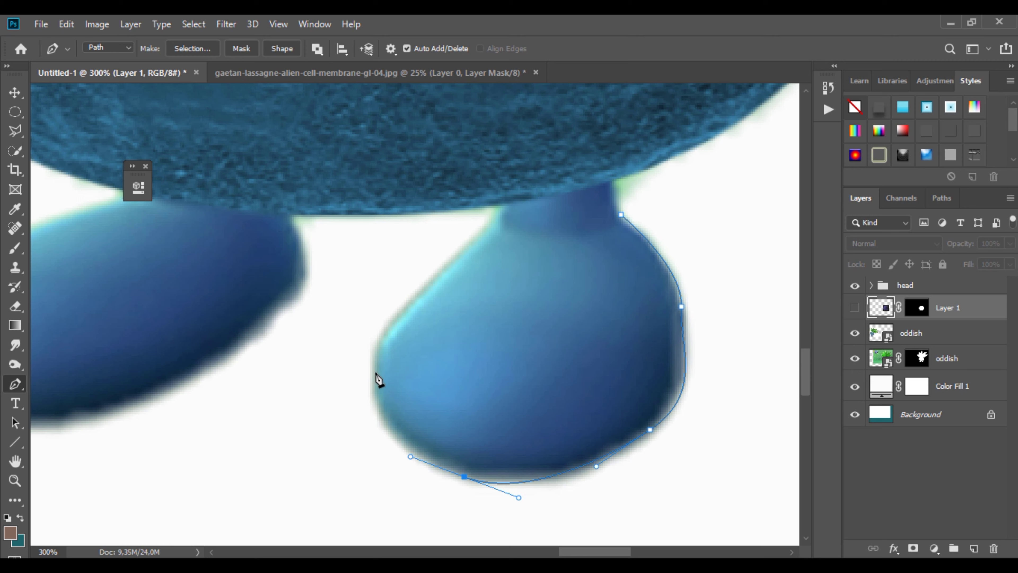
left_click_drag(374, 370, 375, 340)
left_click_drag(493, 219, 497, 213)
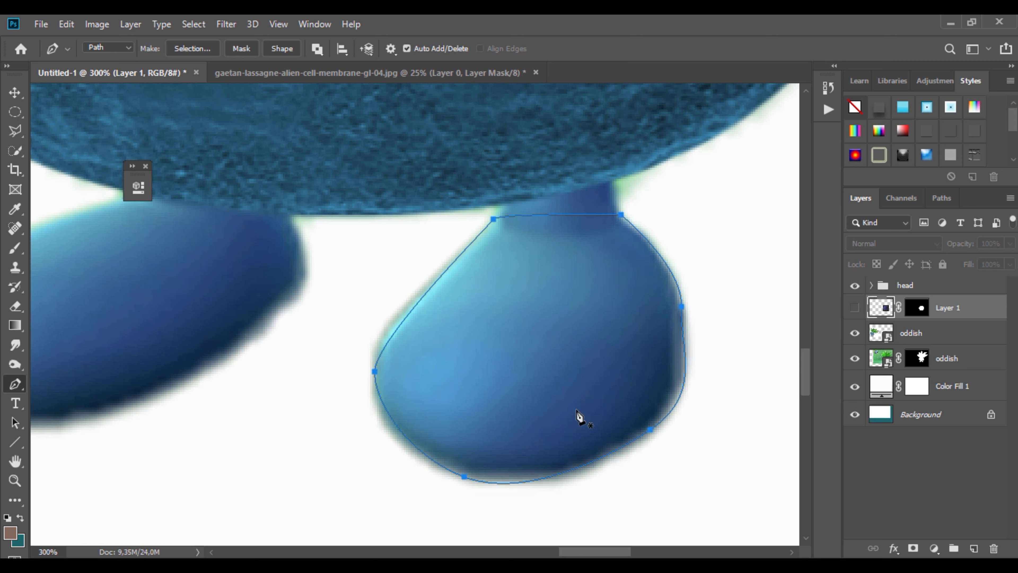
Fill the foot path with a brown Solid Color layer placed just above Layer 1
left_click(945, 292)
left_click(952, 320)
left_click(935, 547)
left_click(927, 288)
left_click(962, 293)
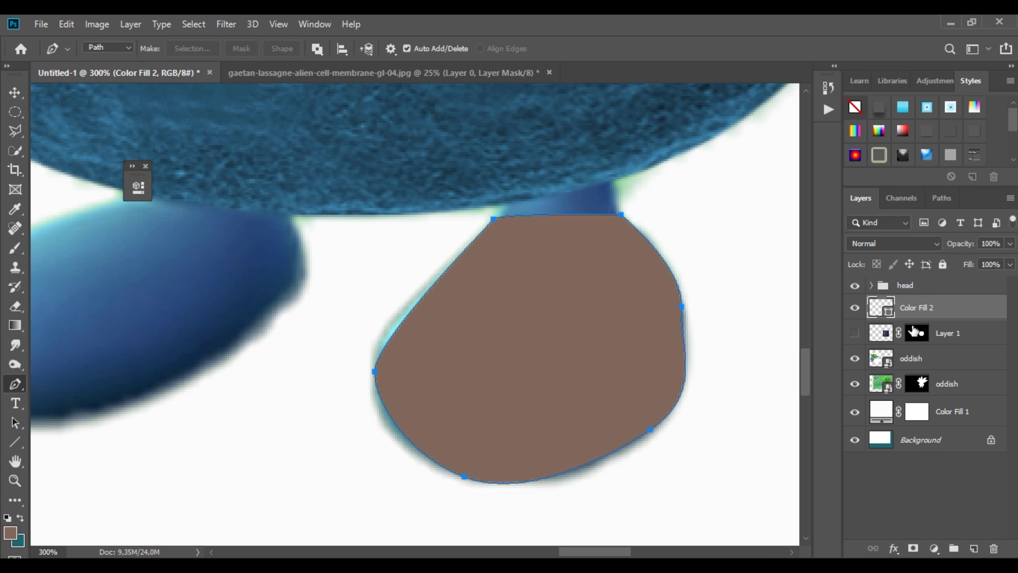
Rasterize the Color Fill 2 shape layer so it can be painted with the Brush tool
left_click(16, 252)
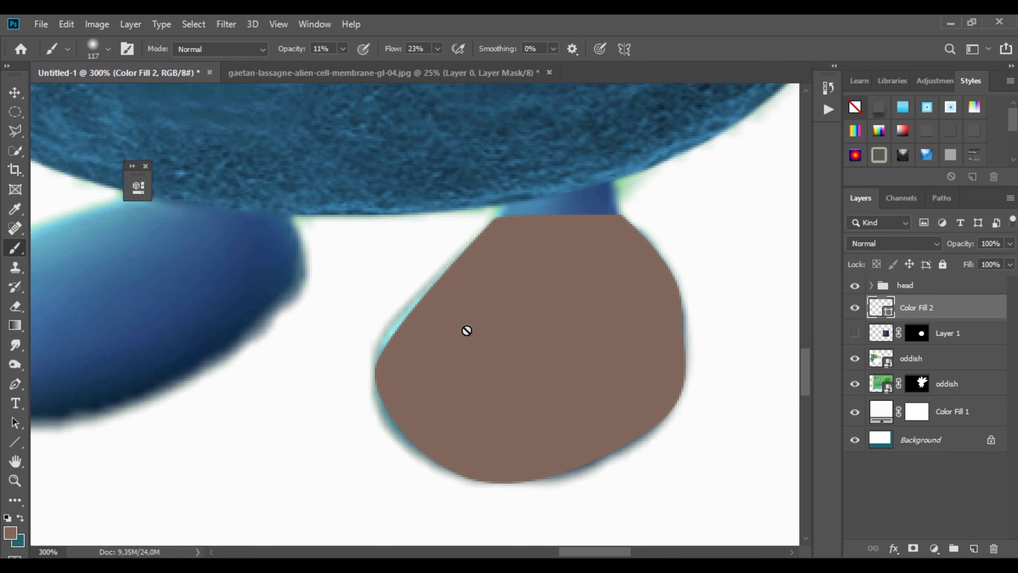
left_click(460, 337)
left_click(454, 233)
Paint over the gap along the brown foot's left edge with a hard round 17 px brush at 100% opacity and flow
right_click(522, 319)
left_click_drag(589, 255, 564, 257)
left_click(400, 362)
key("0")
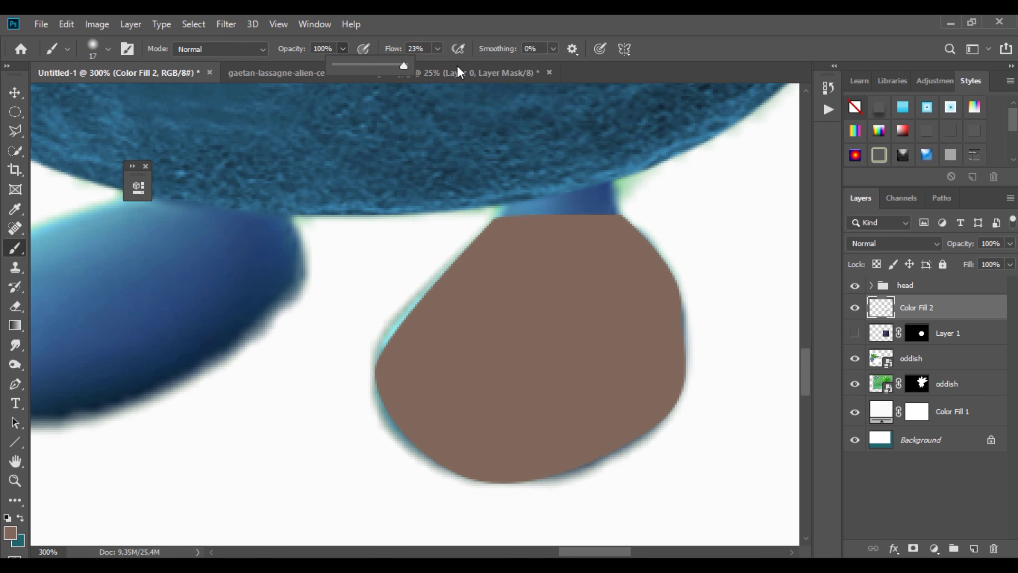
key("shift+0")
right_click(445, 341)
double_click(630, 389)
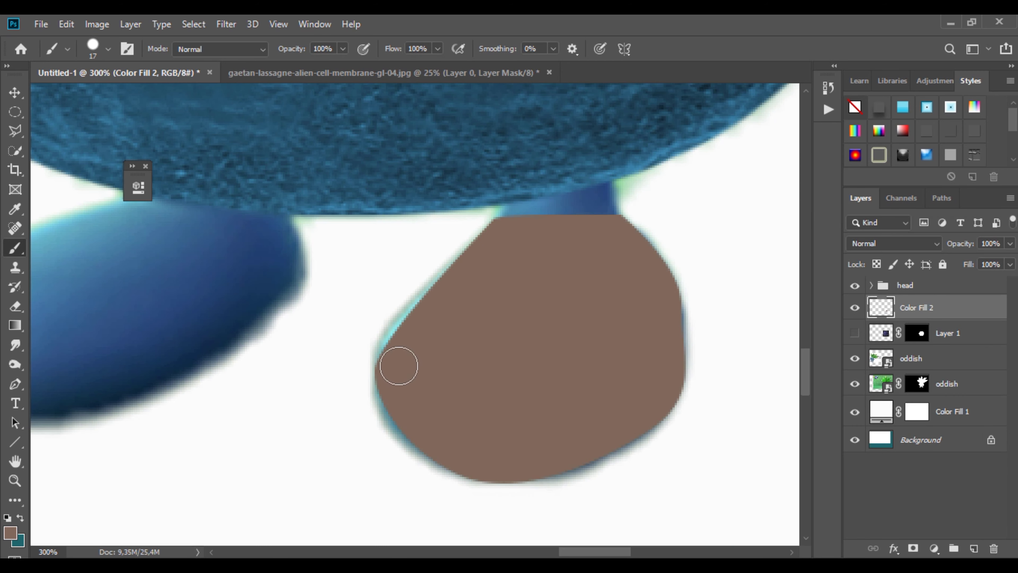
mouse_move(397, 363)
left_mouse_down()
mouse_move(405, 338)
mouse_move(440, 299)
mouse_move(410, 333)
left_mouse_up()
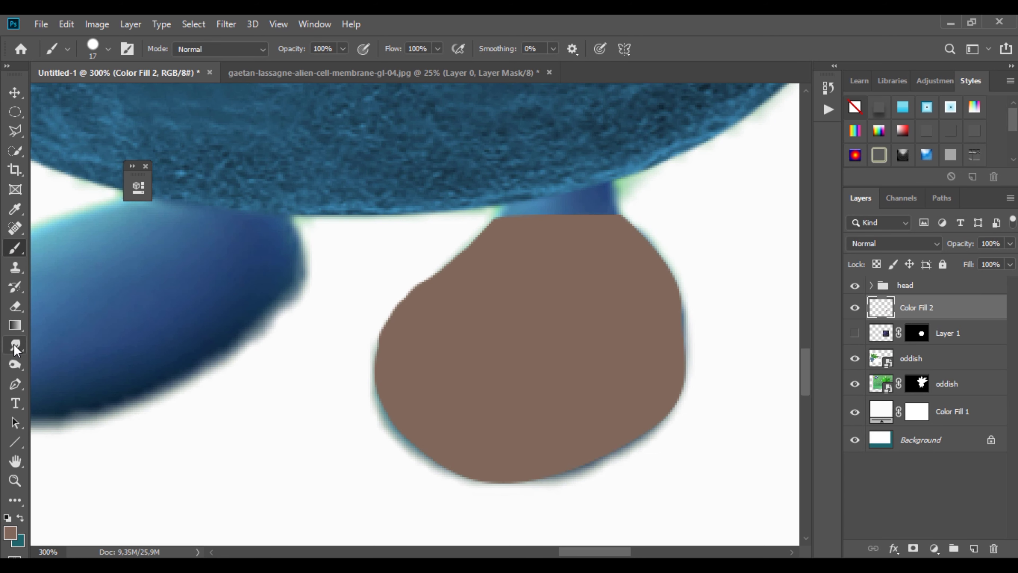
Trace a closed Pen path along the foot's left and lower edges and make it a selection with 0 px feather
left_click(16, 384)
left_click_drag(489, 222, 497, 212)
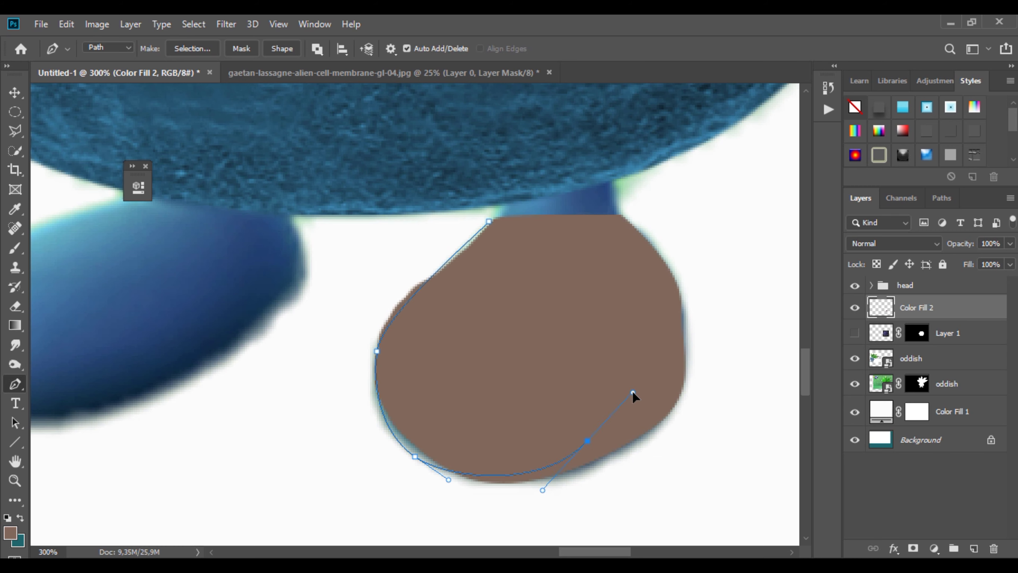
left_click(489, 221)
right_click(530, 233)
left_click(593, 289)
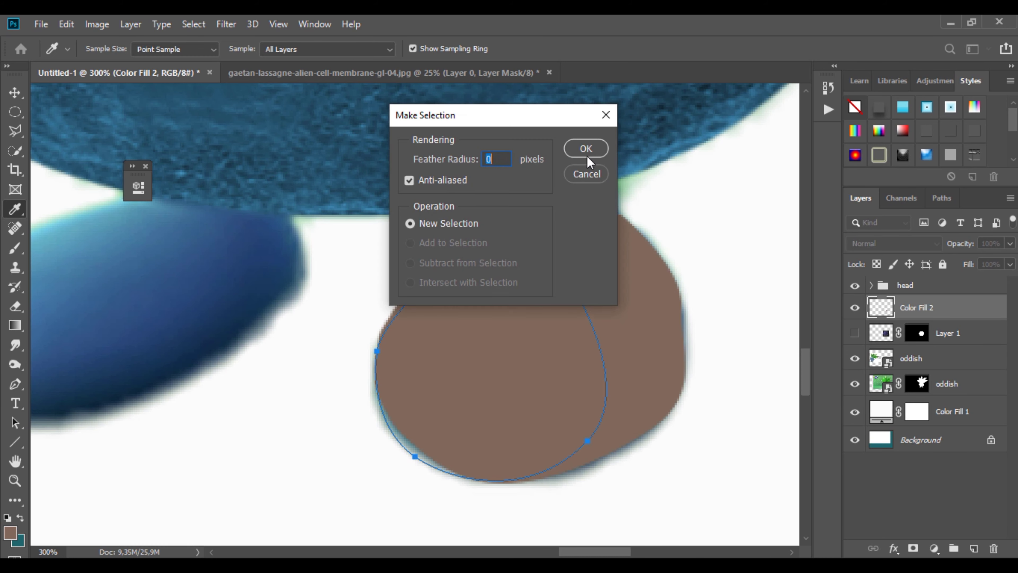
left_click(586, 148)
Brush brown along the foot's left edge inside the selection and deselect
left_click(15, 249)
mouse_move(476, 237)
left_mouse_down()
mouse_move(445, 486)
mouse_move(436, 278)
mouse_move(406, 335)
left_mouse_up()
key("ctrl+d")
Add a layer mask to the Color Fill 2 layer
key("m")
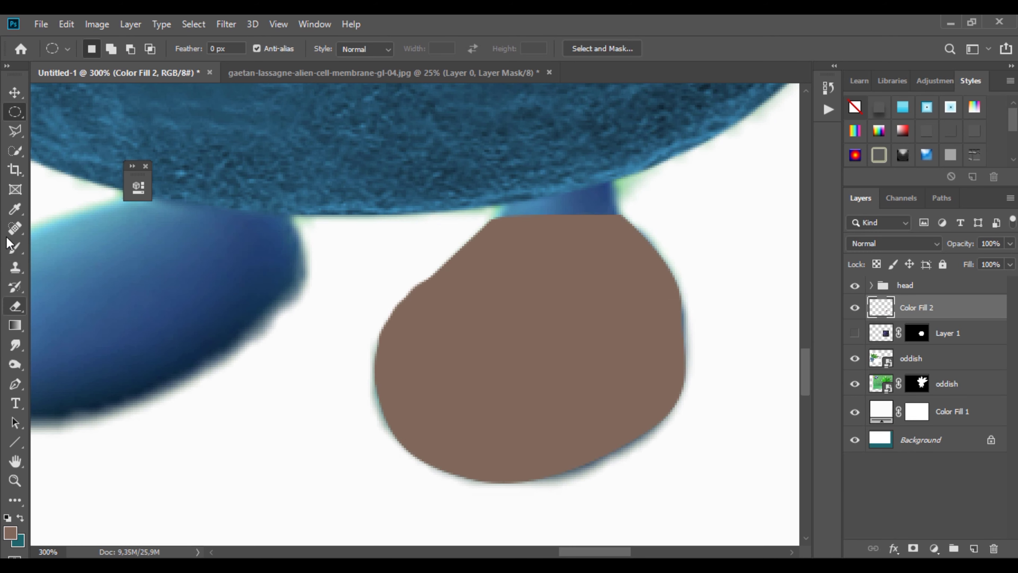
left_click(913, 547)
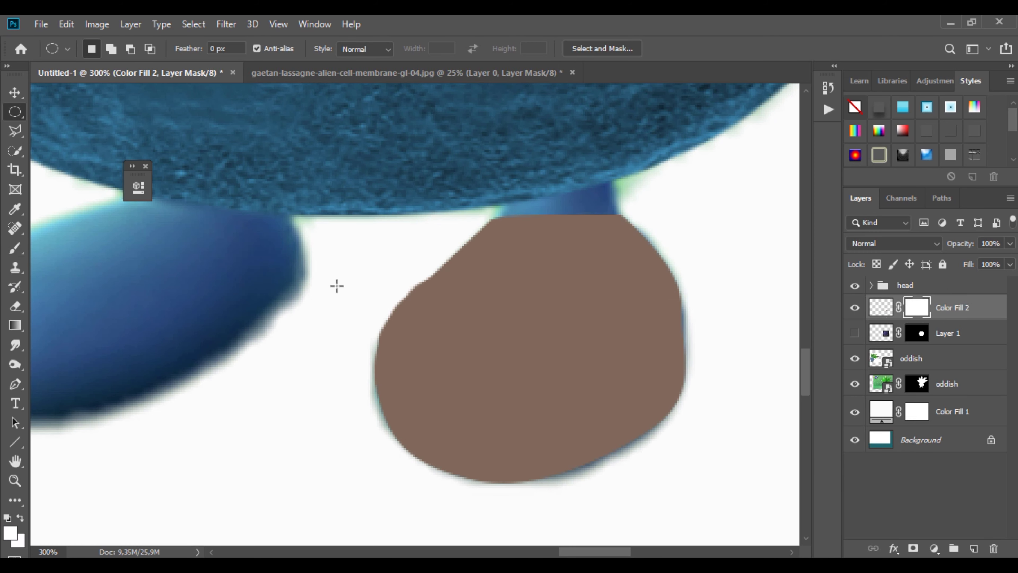
Duplicate the Layer 1 sphere texture, place the visible copy above Color Fill 2 and clip it to the foot
left_click(18, 250)
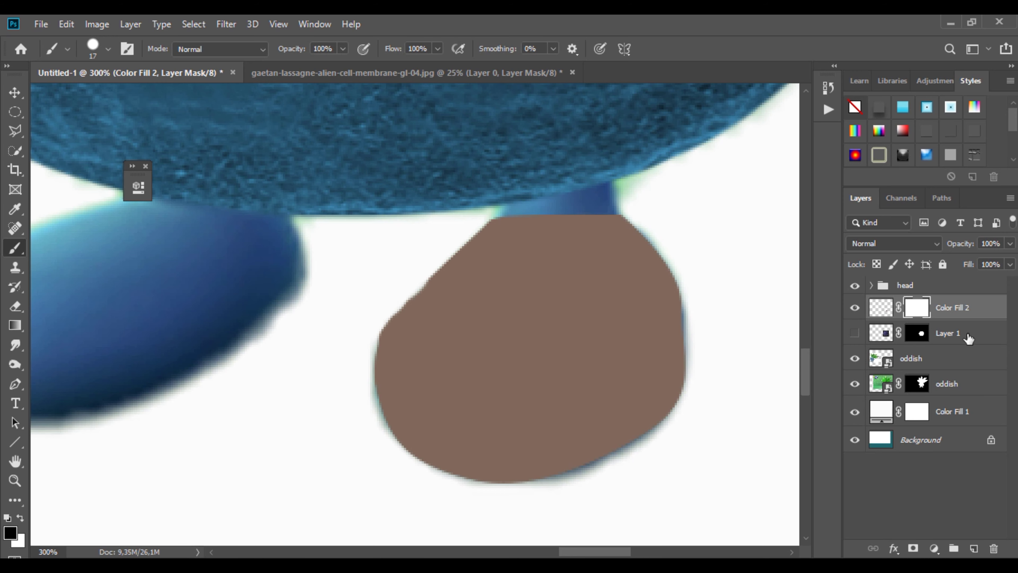
left_click_drag(978, 335, 974, 546)
left_click(855, 333)
left_click_drag(946, 331, 947, 302)
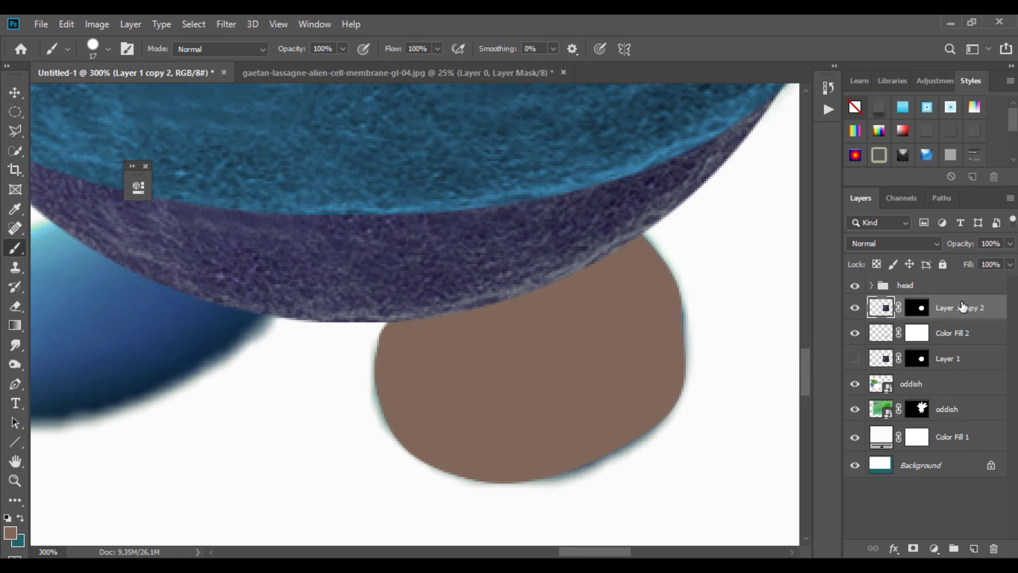
right_click(963, 307)
left_click(775, 299)
Scale down the clipped purple sphere texture and position it so that it covers the whole brown foot
key("v")
left_click_drag(523, 245, 526, 318)
scroll(506, 289, "down", 3)
left_click_drag(428, 166, 479, 219)
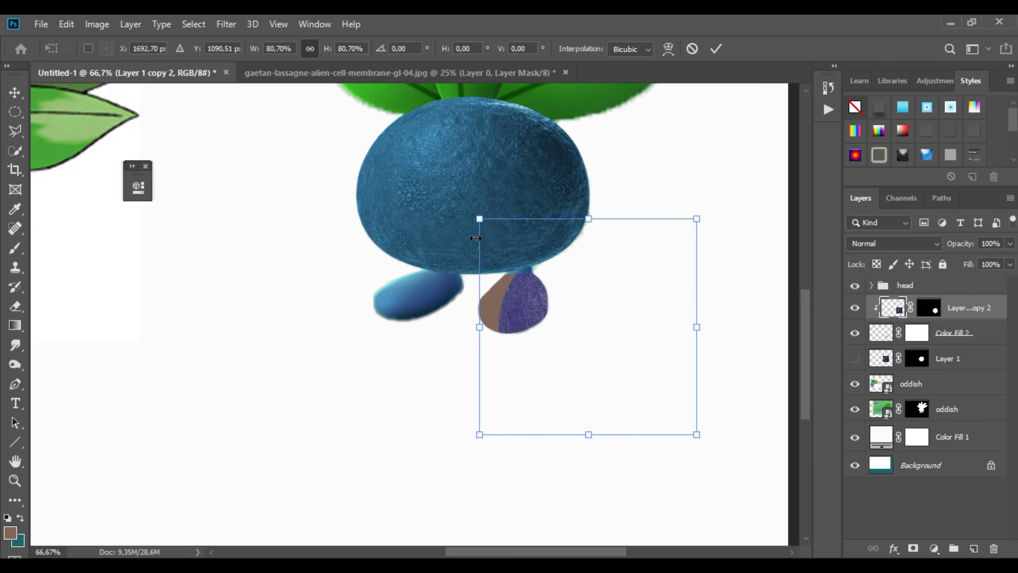
left_click_drag(530, 285, 490, 292)
left_click_drag(655, 440, 552, 314)
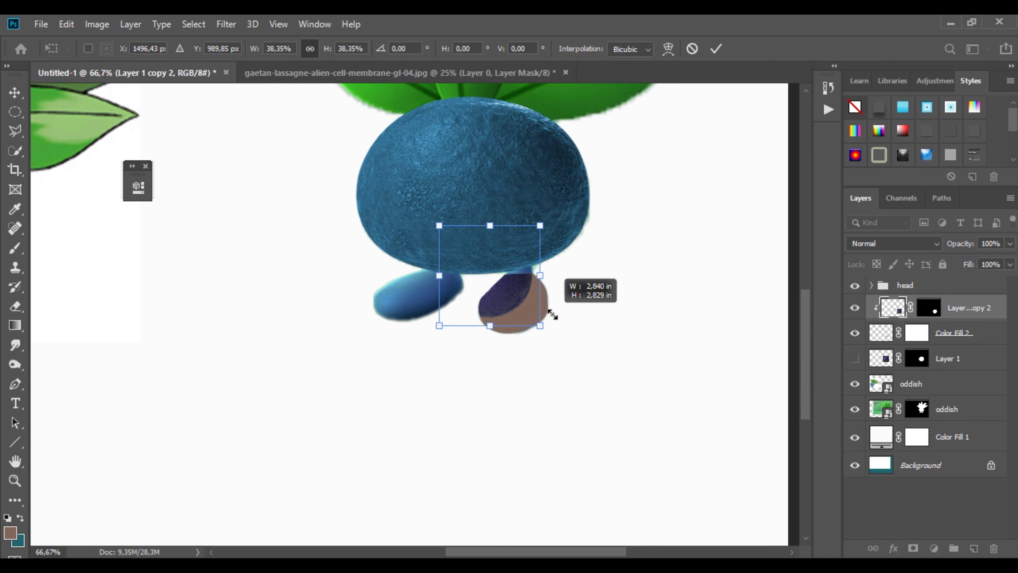
left_click_drag(504, 288, 528, 317)
left_click(715, 48)
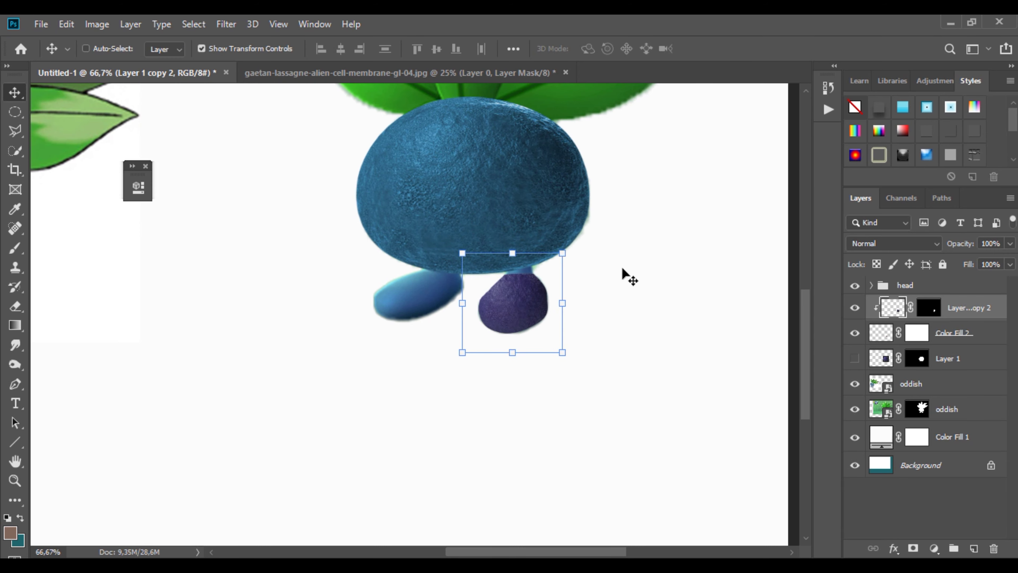
Duplicate the head group's Hue/Saturation adjustment and place the copy, clipped, above the foot's texture layer
key("ctrl+plus")
key("ctrl+plus")
key("ctrl+plus")
left_click(868, 286)
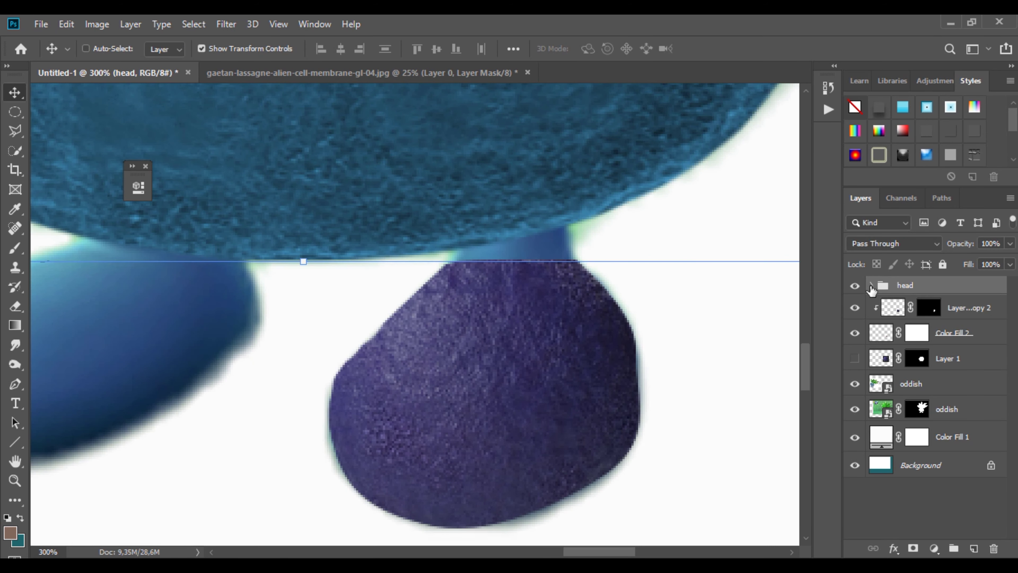
left_click(871, 286)
left_click_drag(980, 312, 973, 548)
left_click_drag(984, 317, 973, 407)
left_click(871, 285)
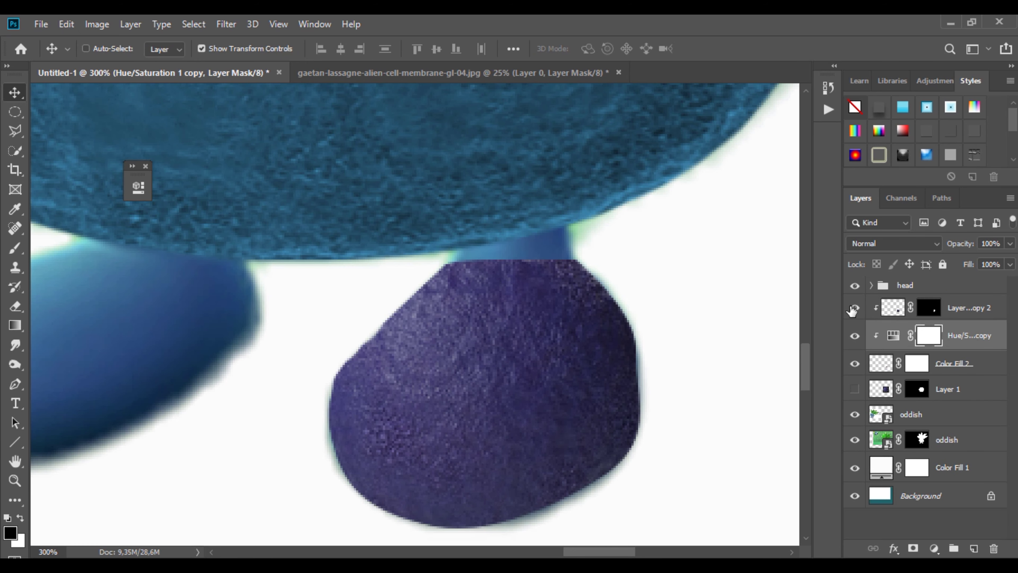
left_click_drag(970, 335, 974, 299)
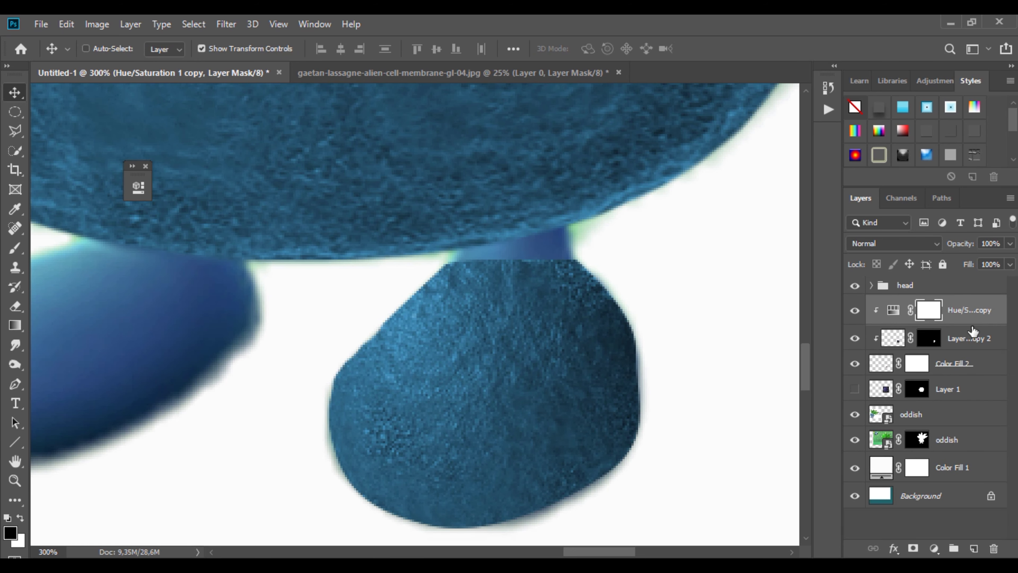
Group the Hue/Saturation copy, Layer 1 copy 2 and Color Fill 2 layers, and name the group leg r
left_click(964, 345)
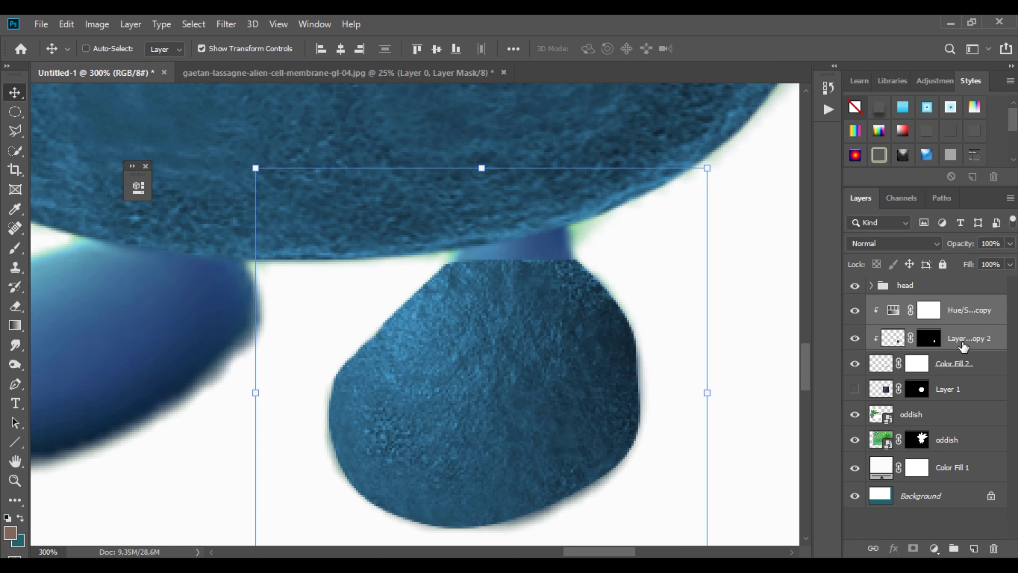
left_click(963, 365, "shift")
key("ctrl+g")
double_click(913, 304)
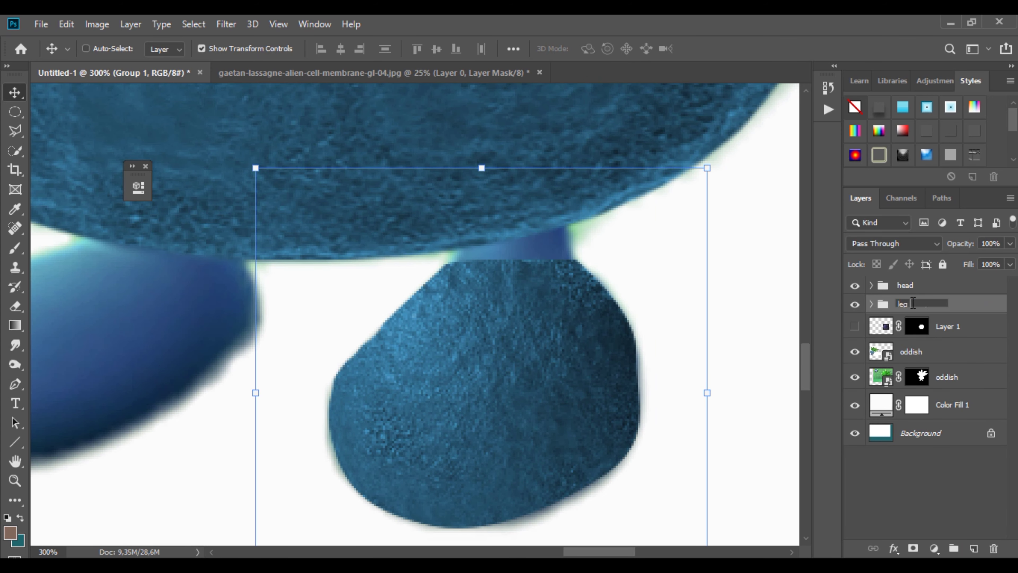
key("Return")
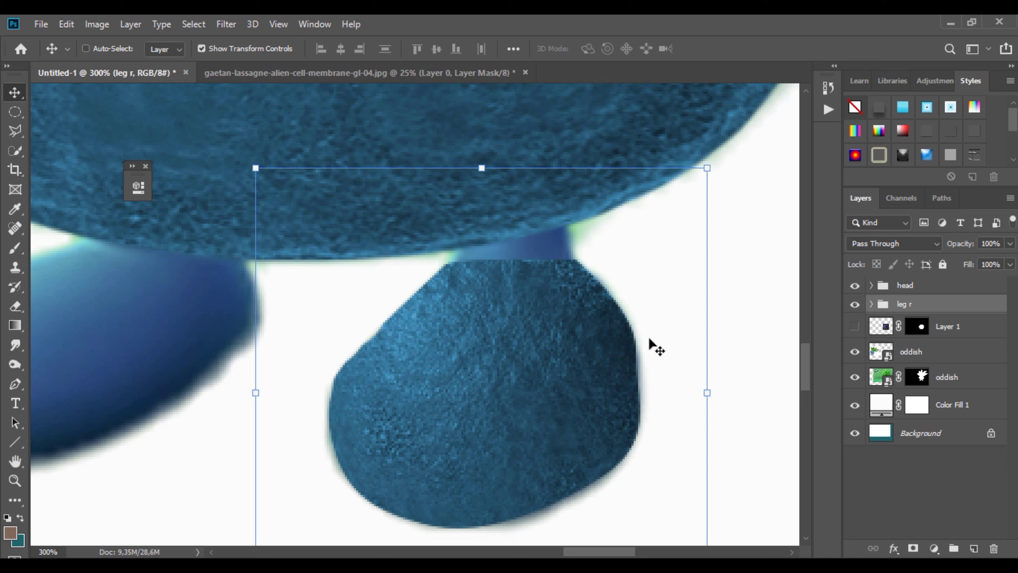
Trace a closed Pen path around the ankle between the head and the textured foot and make it a selection
left_click(872, 305)
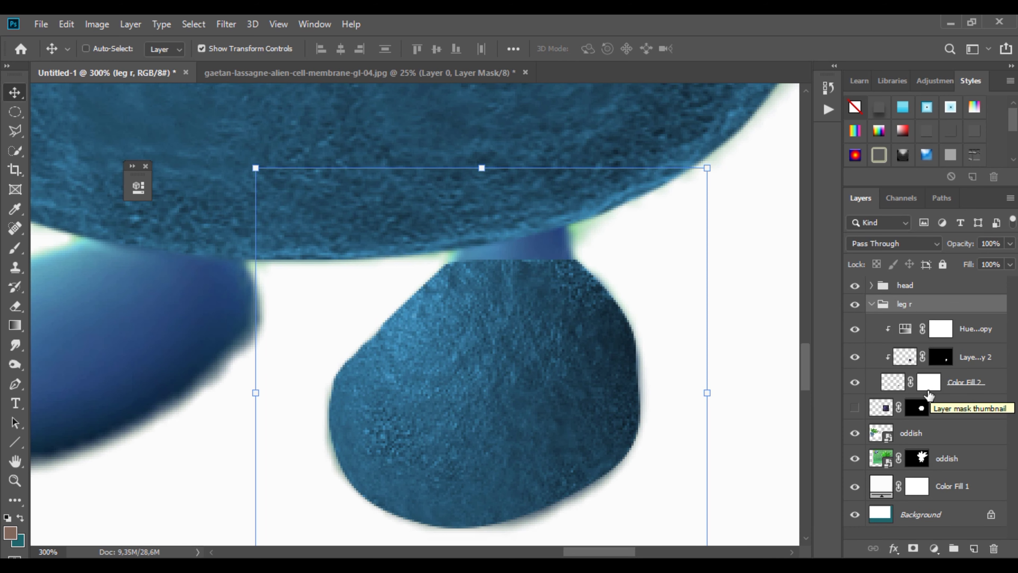
left_click(959, 386)
left_click(972, 331)
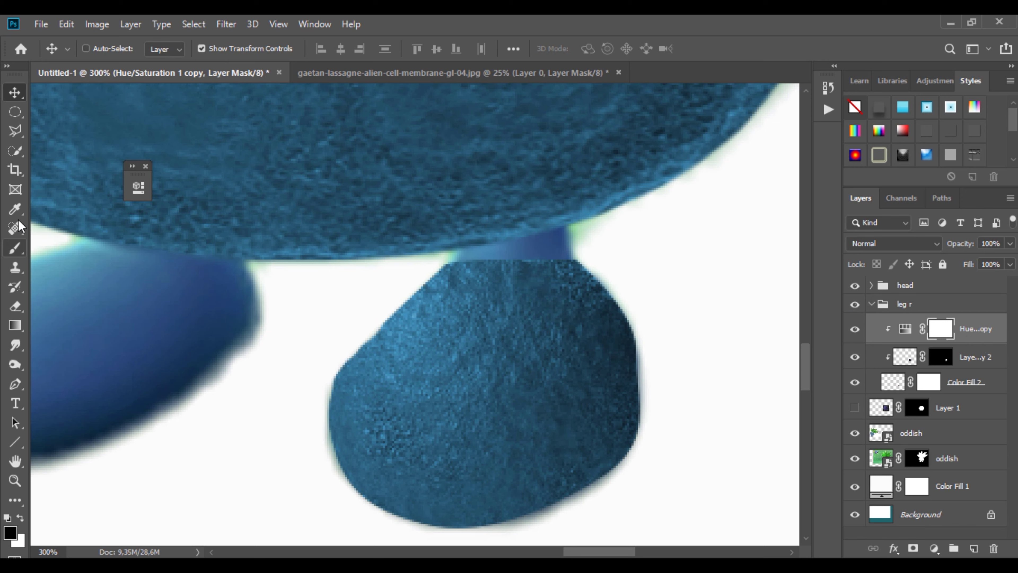
left_click(14, 118)
left_click(15, 383)
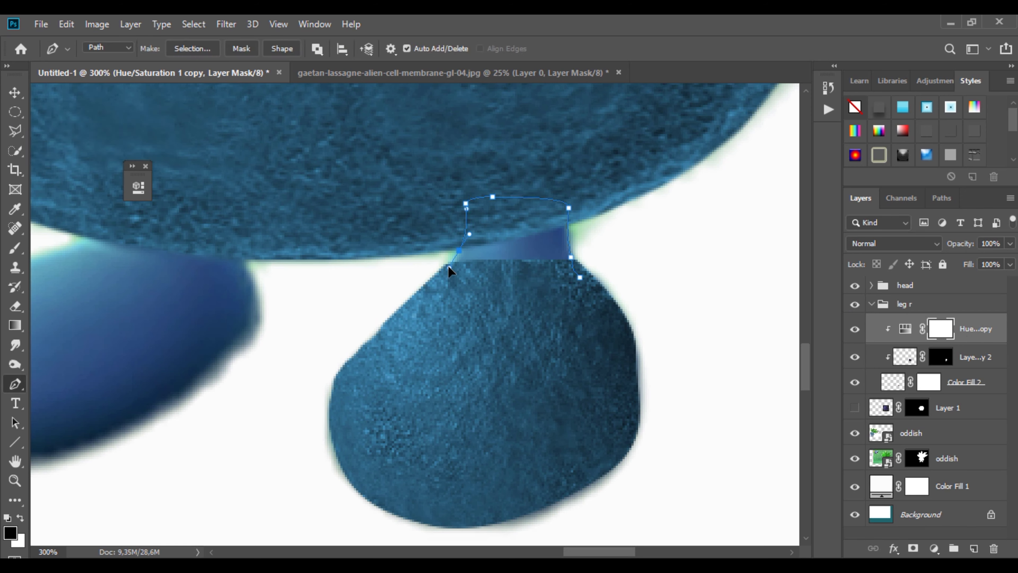
right_click(582, 286)
left_click(591, 289)
left_click(586, 148)
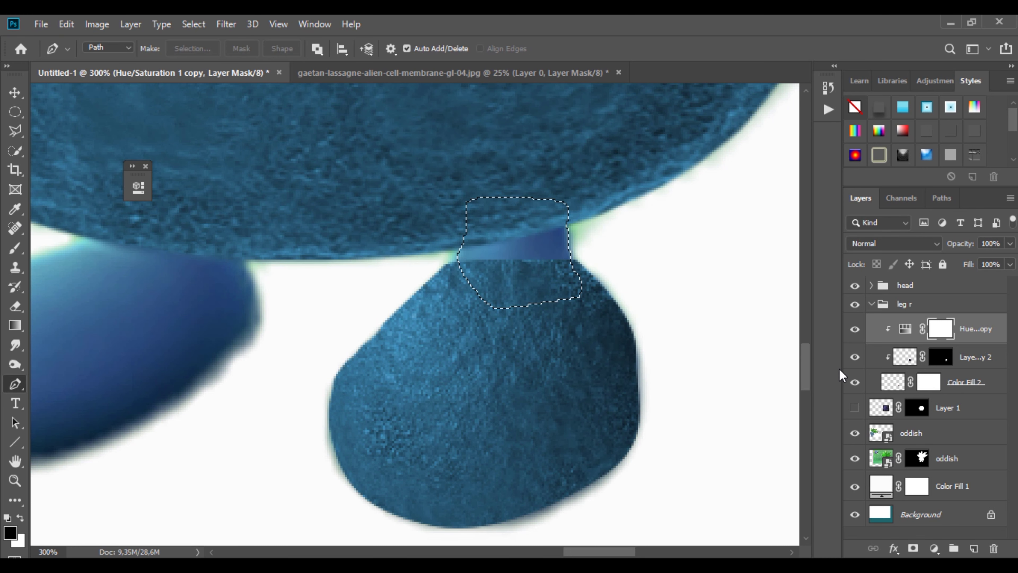
Fill the ankle selection with a brown Solid Color fill layer in the leg r group
left_click(934, 548)
left_click(933, 286)
left_click(975, 289)
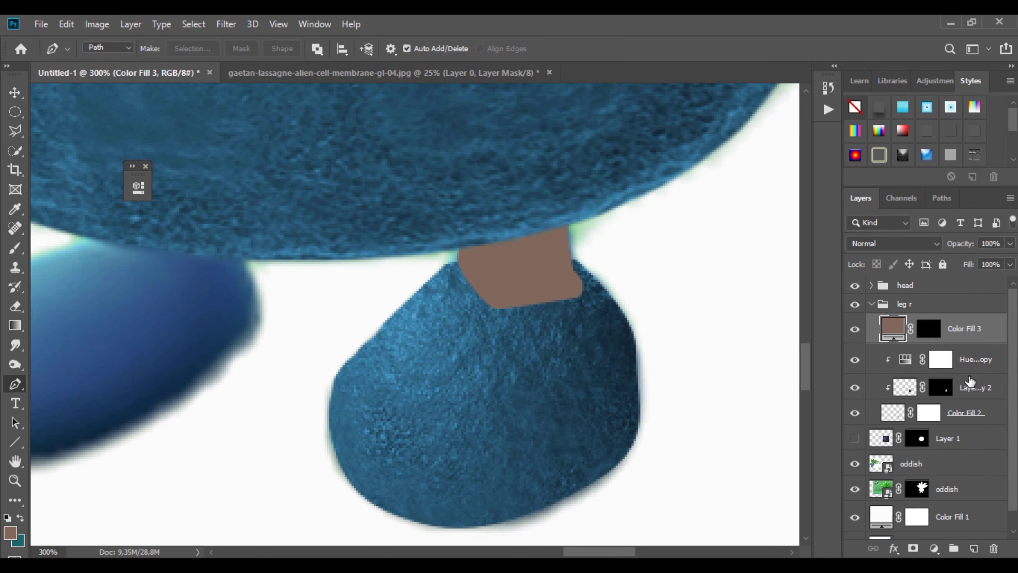
Move the Hue/Saturation copy out above the leg r group and clip it to the whole group
left_click(972, 370)
left_click_drag(985, 365, 965, 297)
right_click(963, 309)
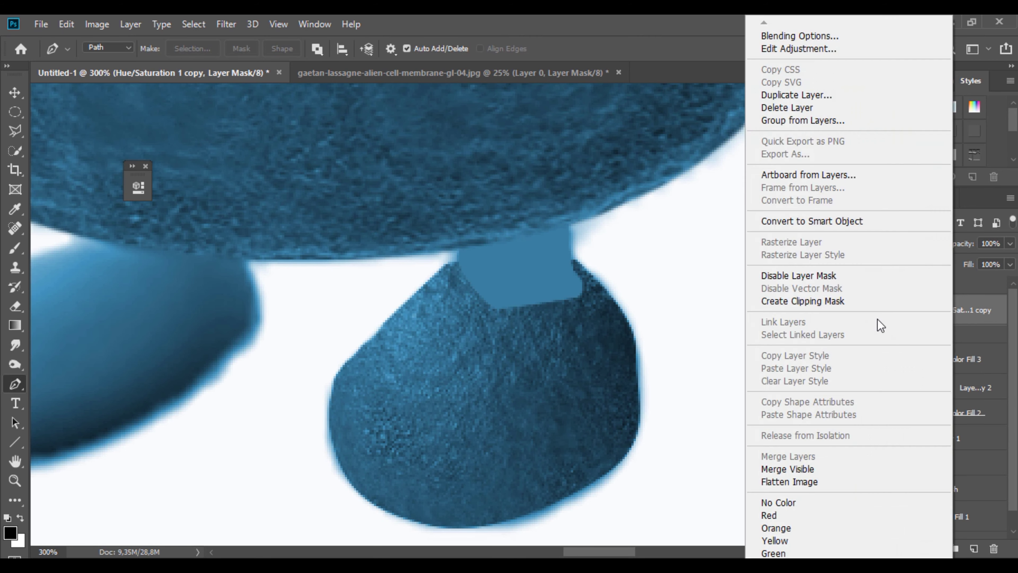
left_click(861, 299)
Duplicate the foot texture above Color Fill 3, clip it to the ankle and scale it to about 91%
left_click_drag(986, 391, 973, 548)
left_click_drag(974, 387, 963, 346)
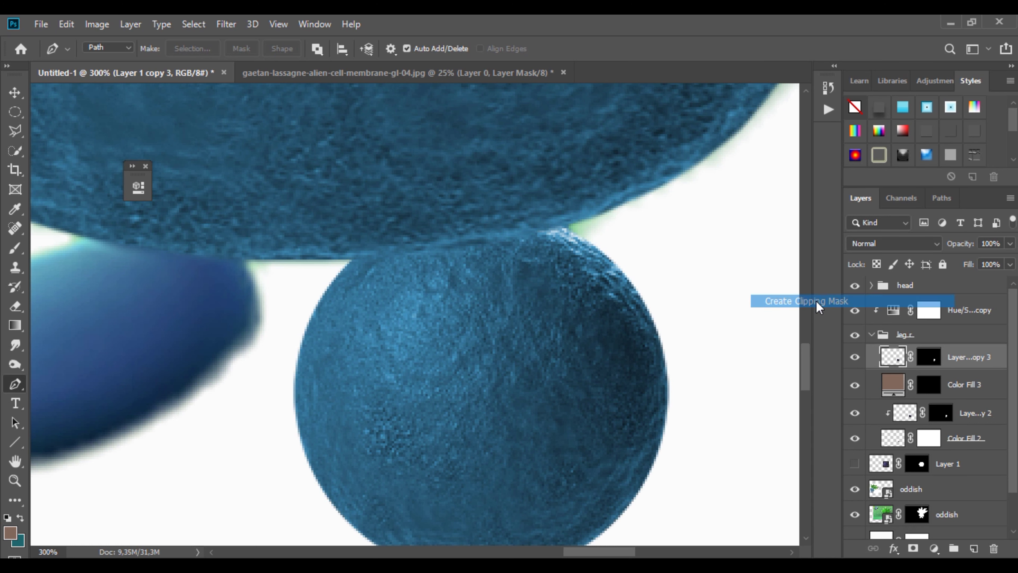
key("ctrl+alt+g")
key("ctrl+t")
left_click_drag(255, 170, 290, 206)
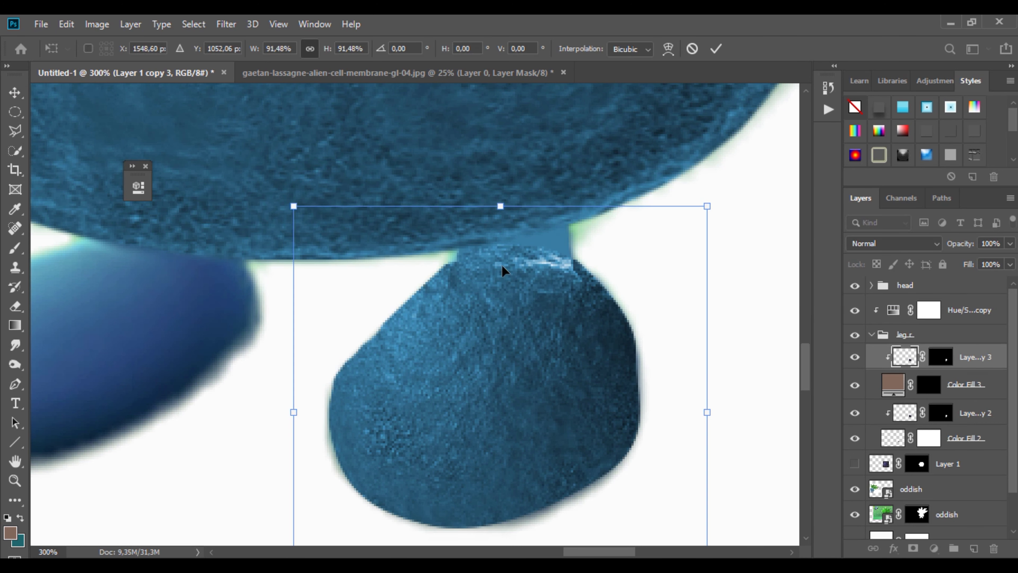
key("Return")
Move Color Fill 3 and its clipped texture beneath Color Fill 2, and shift the texture upward to cover the ankle
left_click(978, 386, "ctrl")
left_click_drag(978, 387, 970, 449)
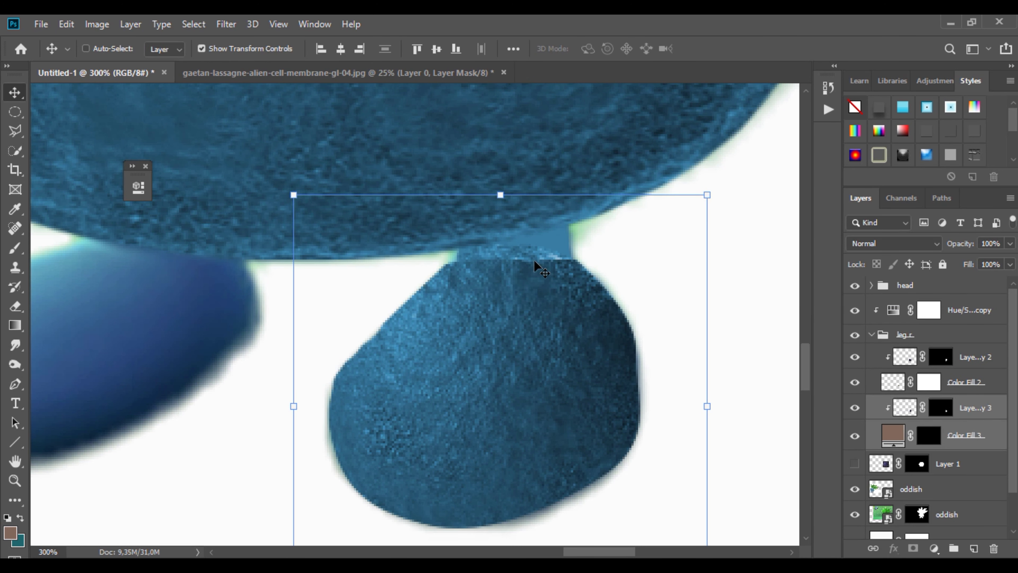
left_click_drag(534, 259, 542, 229)
left_click(905, 408)
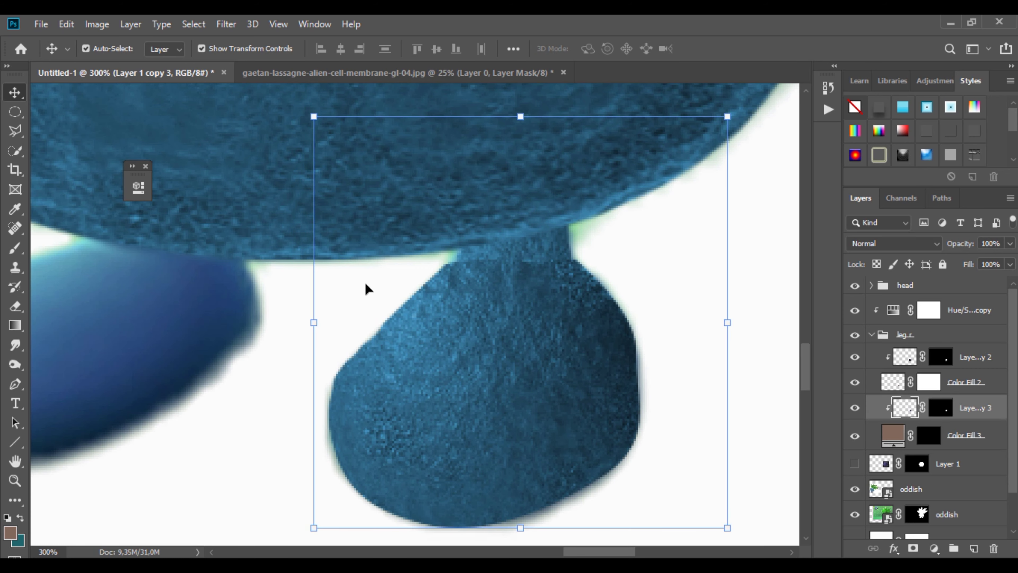
Collapse the leg r group and create a new group named leg l between it and Layer 1
scroll(279, 296, "down", 3)
left_click_drag(285, 199, 409, 279)
scroll(370, 364, "up", 4)
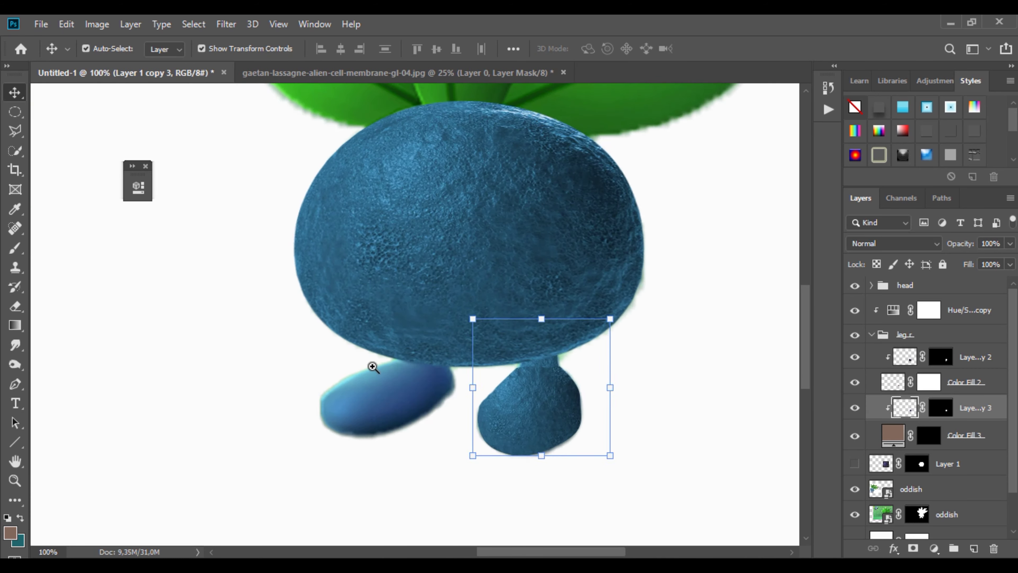
left_click(873, 336)
left_click(968, 360)
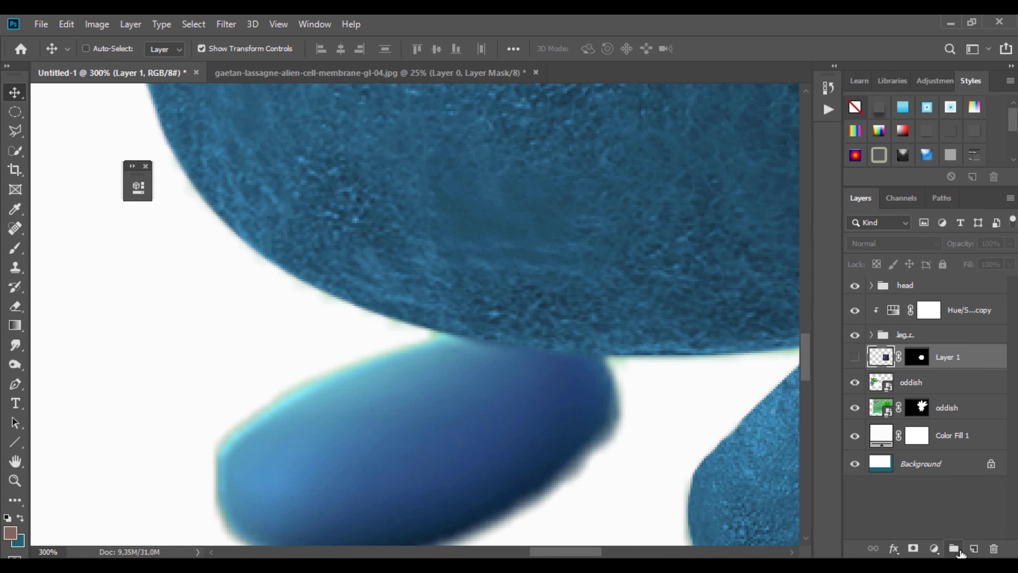
left_click(955, 549)
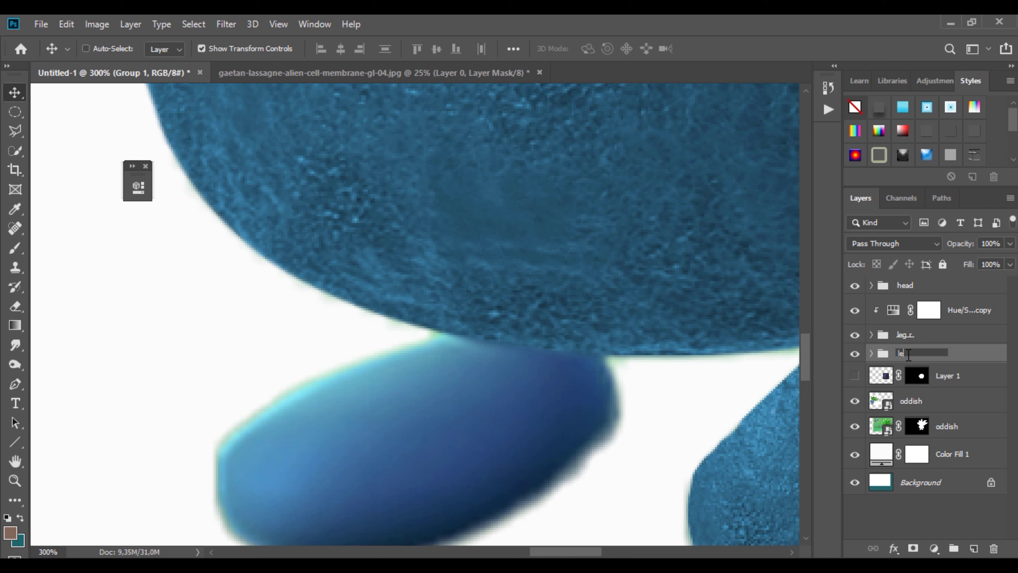
type("l")
key("Return")
Trace a closed Pen path around the smooth blue oval foot and make it a new selection with 0 px feather
left_click(969, 376)
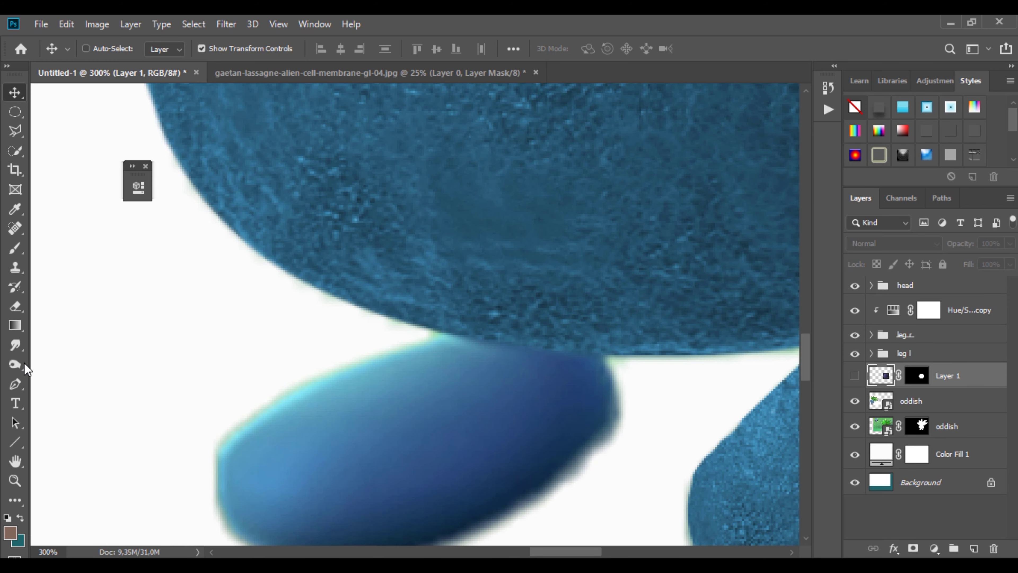
left_click(15, 384)
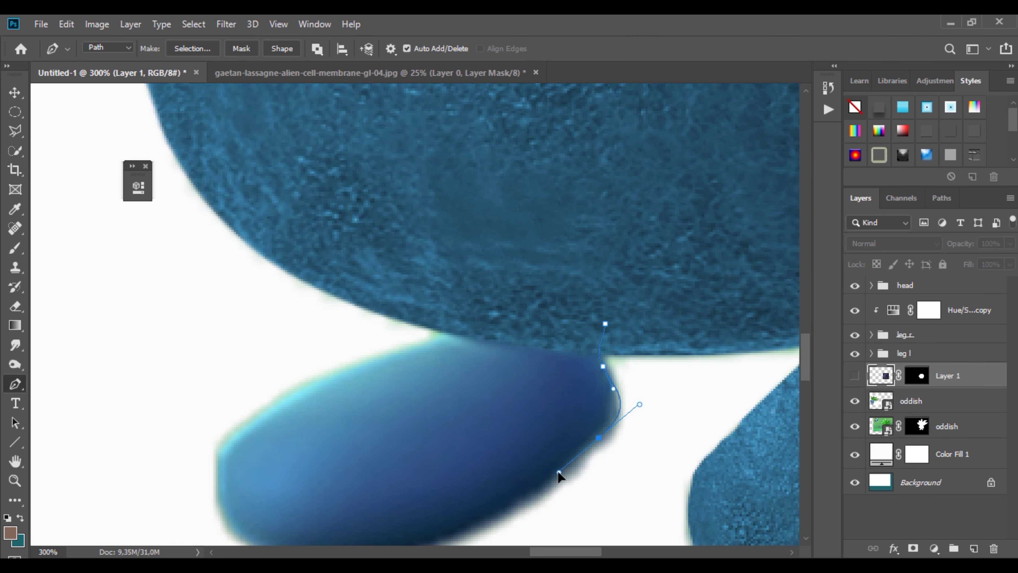
scroll(354, 505, "down", 2)
left_click_drag(348, 496, 250, 484)
left_click(273, 493)
left_click_drag(220, 447, 222, 406)
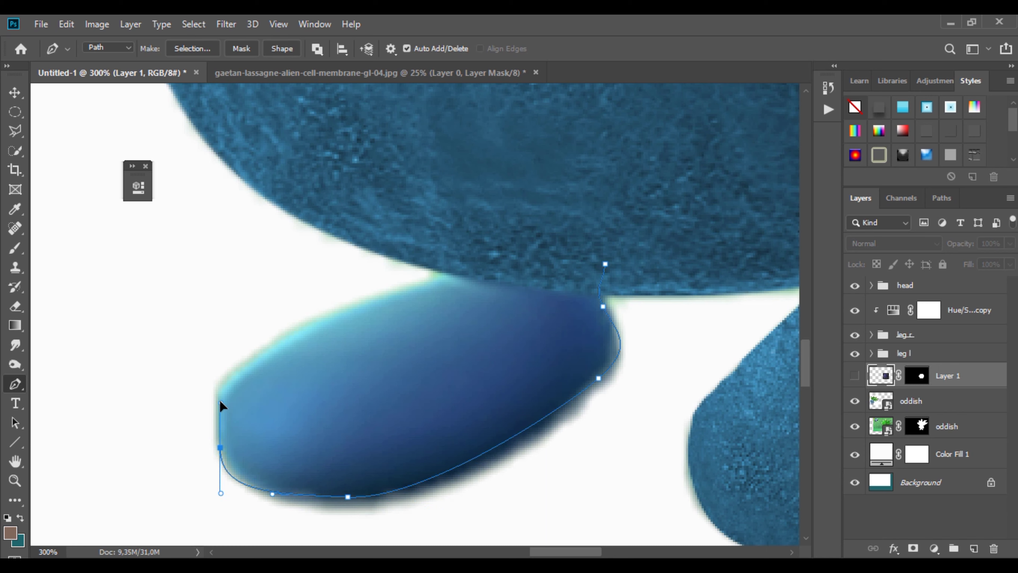
left_click_drag(341, 308, 409, 287)
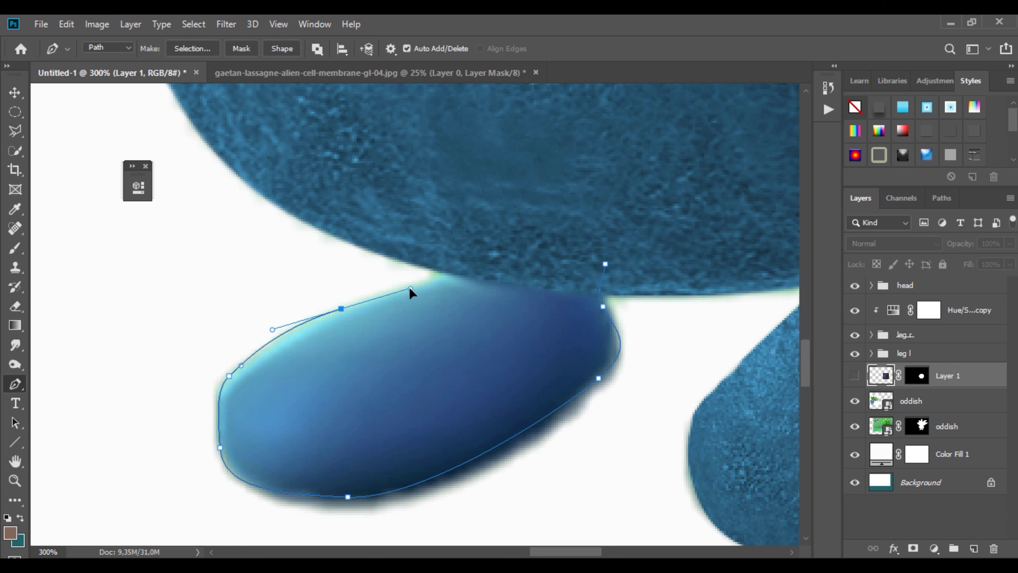
left_click(444, 270)
left_click(590, 239)
left_click(605, 264)
right_click(601, 282)
left_click(652, 289)
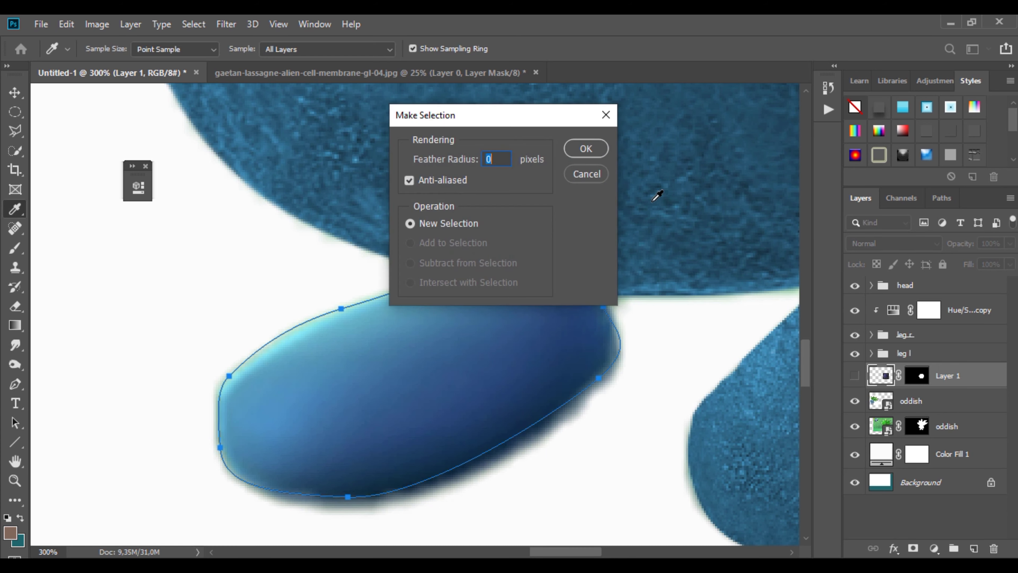
left_click(584, 147)
Fill the oval foot's selection with a Solid Color layer in 7f695b and move that layer into the leg l group
left_click(934, 548)
left_click(936, 293)
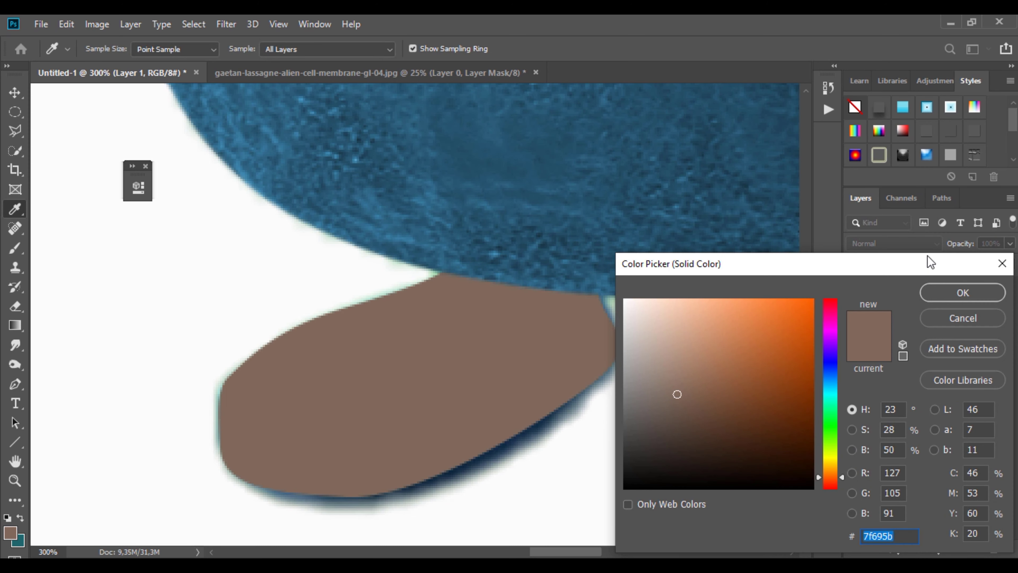
left_click(939, 295)
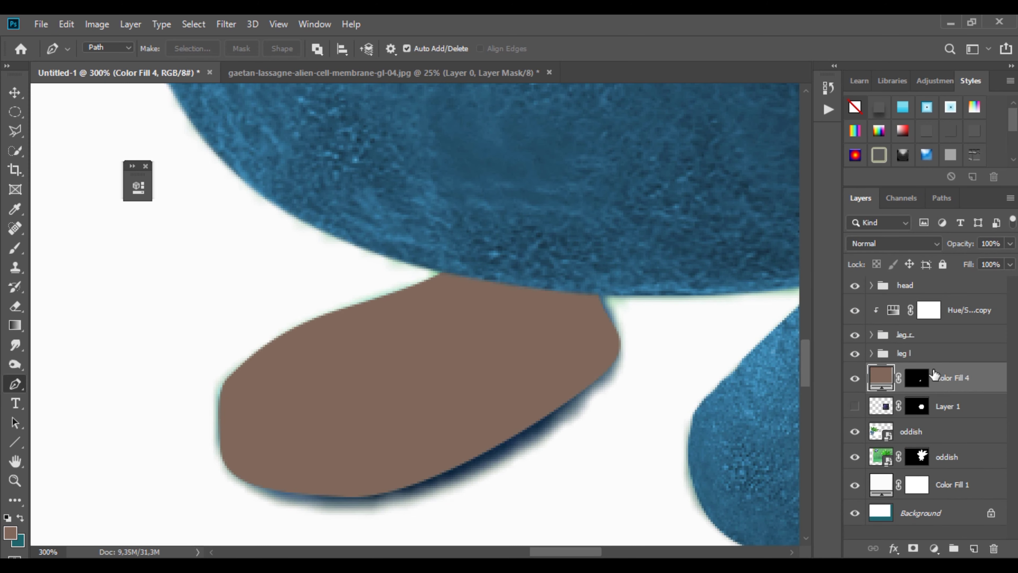
left_click(860, 372)
left_click(861, 372)
left_click(856, 380)
left_click(856, 380)
left_click_drag(935, 379, 921, 354)
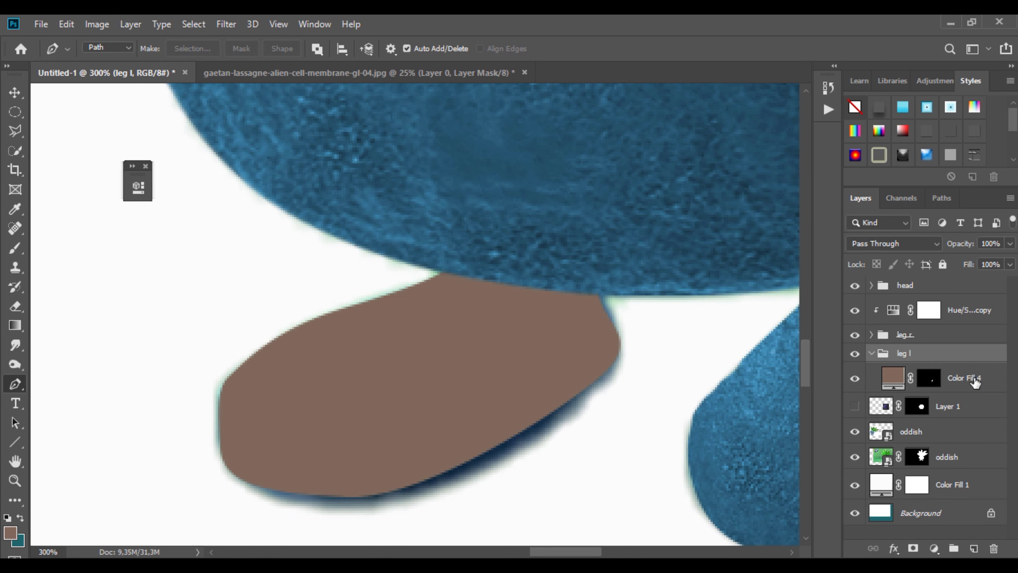
Copy the leg r foot texture, Layer 1 copy 2, into the leg l group above Color Fill 4 and clip it
left_click(873, 336)
left_click(975, 359)
left_click(854, 357)
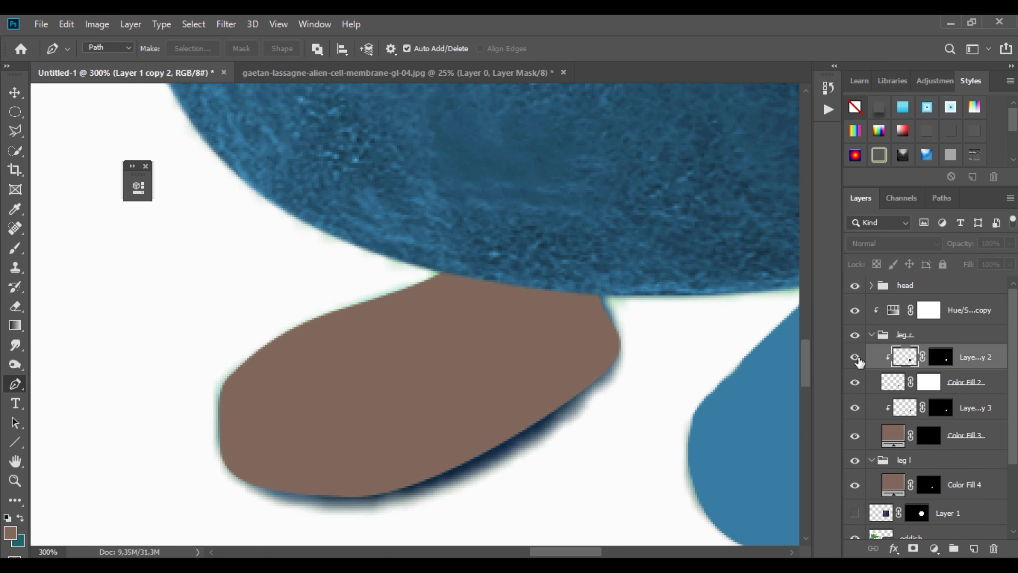
left_click(855, 357)
left_click_drag(980, 360, 961, 485)
left_click(814, 300)
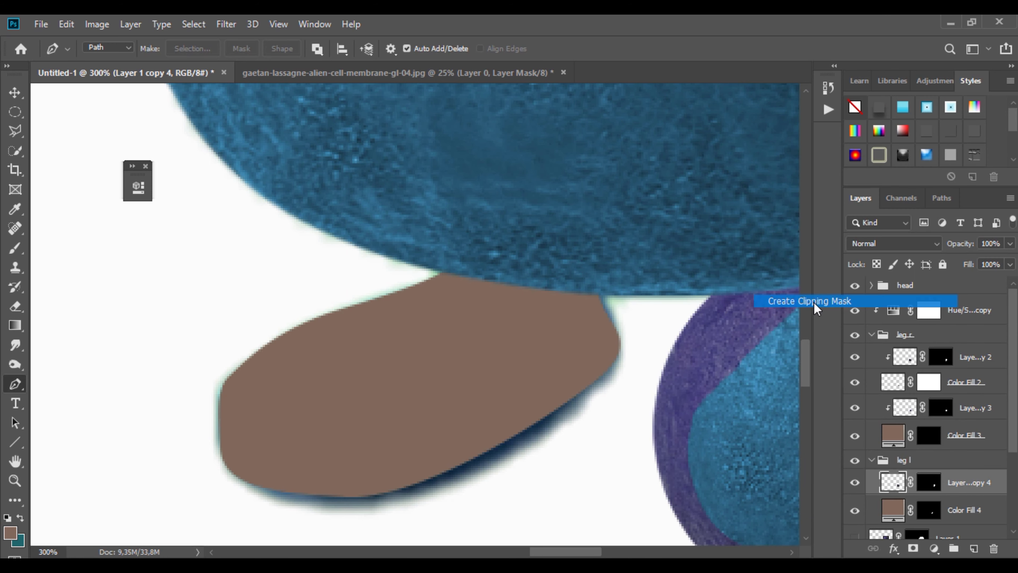
scroll(870, 469, "down", 2)
left_click(15, 92)
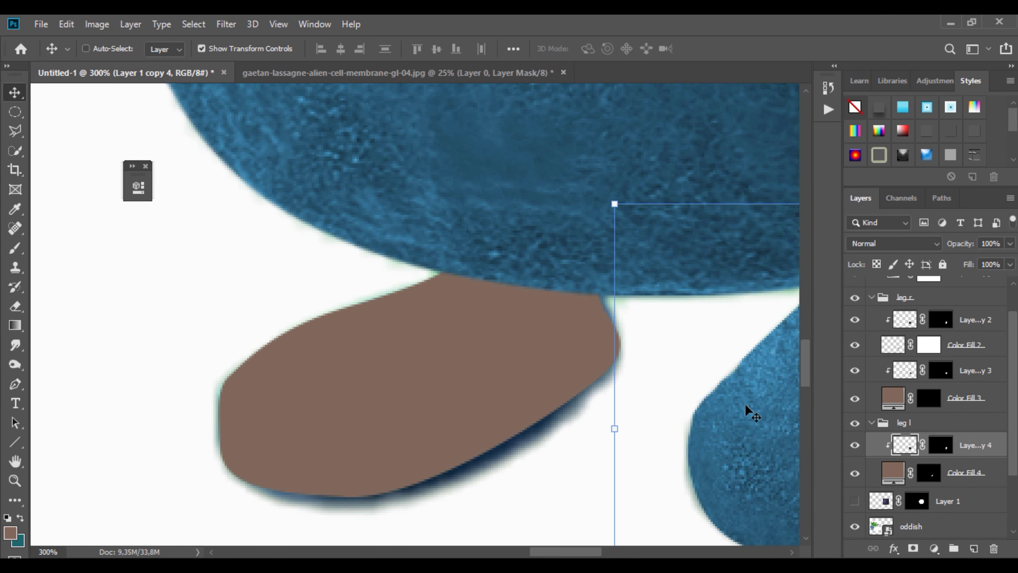
Move the copied texture over the oval foot, scale it to 117.89% and rotate it to about -22.12°
left_click_drag(746, 410, 306, 448)
left_click_drag(620, 239, 700, 159)
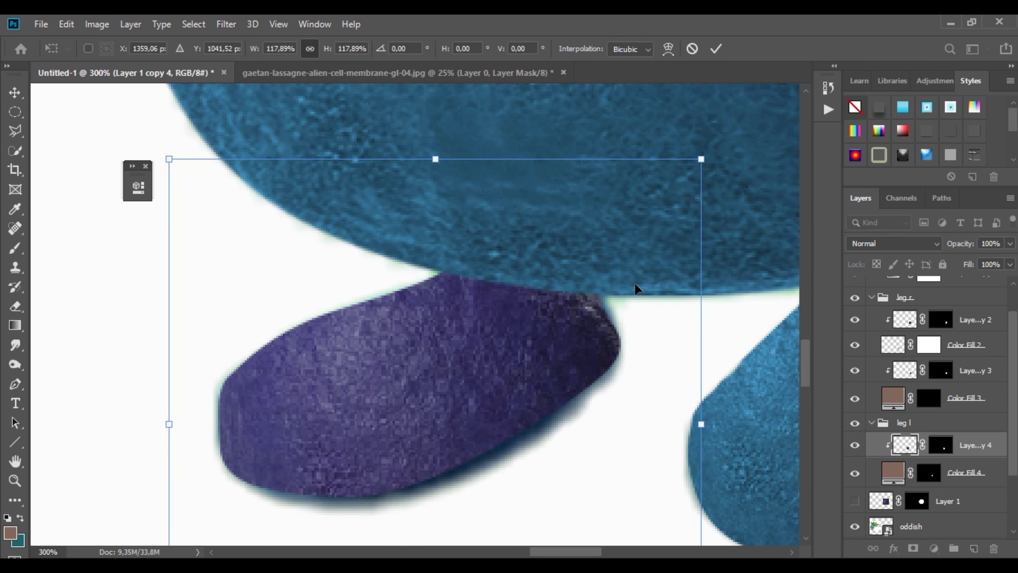
left_click_drag(525, 321, 495, 371)
left_click_drag(485, 144, 555, 181)
Warp the leg l texture so it covers the whole oval foot and apply the transformation
right_click(435, 362)
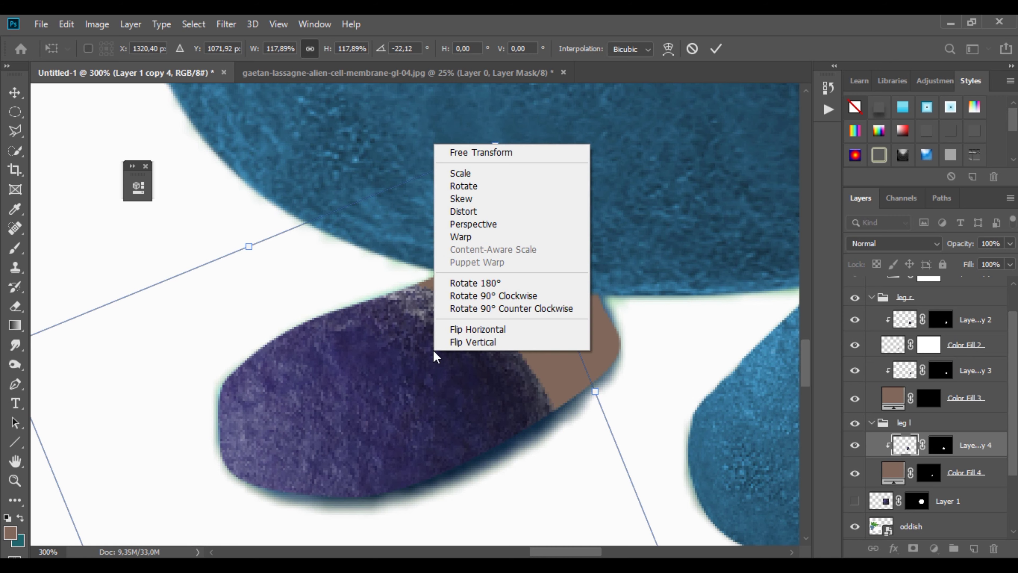
left_click(479, 236)
left_click_drag(525, 355, 602, 305)
left_click_drag(408, 304, 491, 359)
left_click(716, 49)
Copy the Hue/Saturation adjustment above the leg l group, clip it to that group, and collapse both leg groups
scroll(945, 360, "up", 1)
left_click_drag(965, 311, 974, 548)
left_click_drag(965, 311, 977, 470)
right_click(973, 466)
left_click(986, 467)
right_click(973, 464)
left_click(834, 300)
left_click(871, 334)
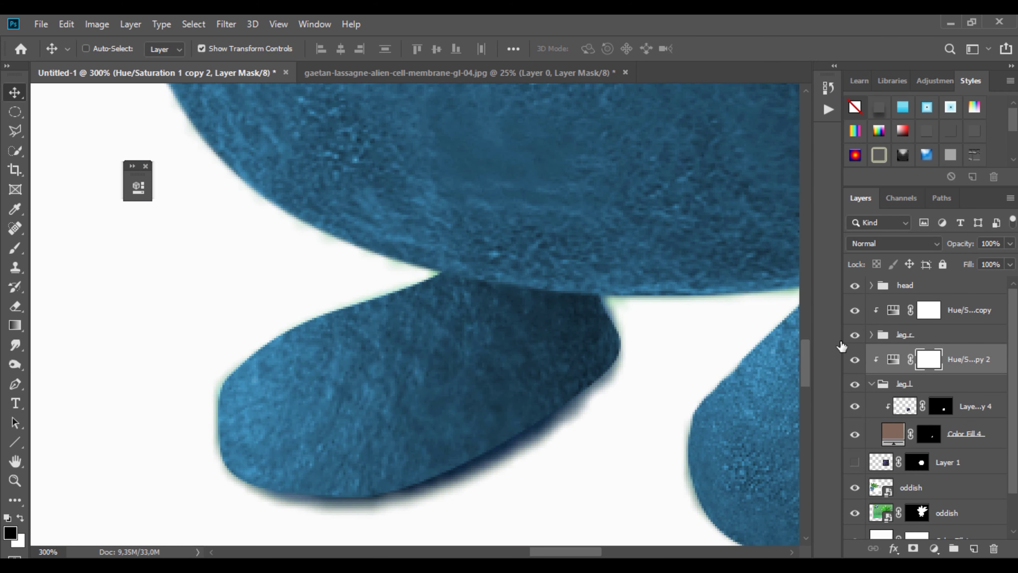
scroll(534, 341, "down", 5)
scroll(552, 244, "up", 1)
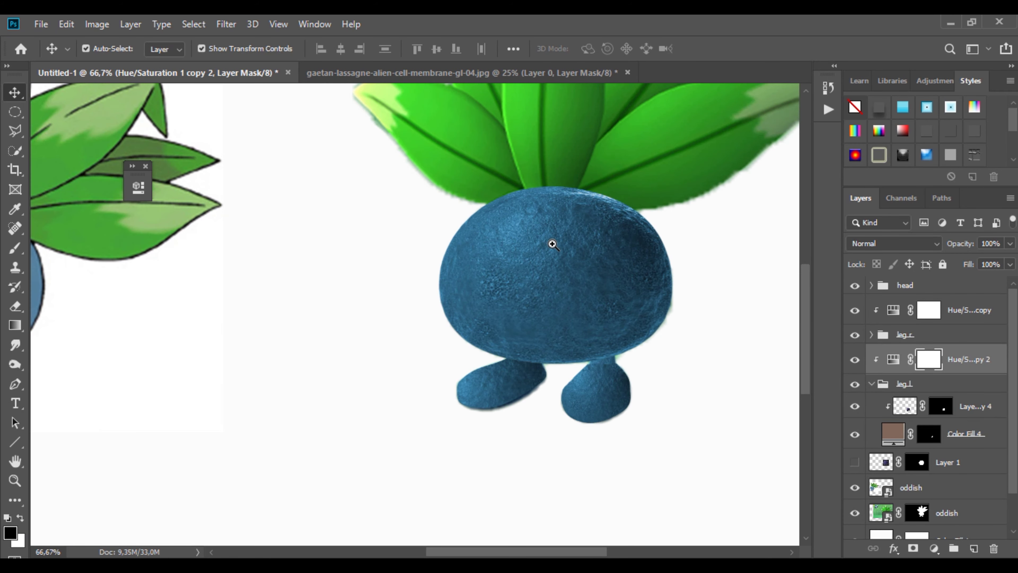
scroll(566, 291, "up", 1)
scroll(503, 256, "up", 1)
left_click(871, 383)
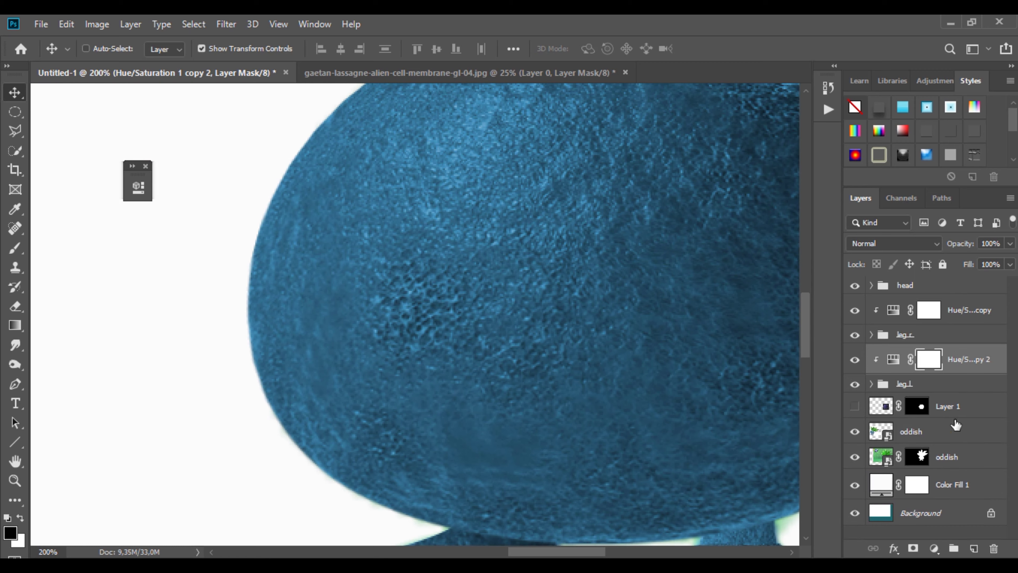
Place the bird nest fern image behind the head at 62.4% scale and hide the masked oddish layer
scroll(530, 213, "down", 1)
scroll(530, 213, "down", 2)
scroll(500, 294, "up", 1)
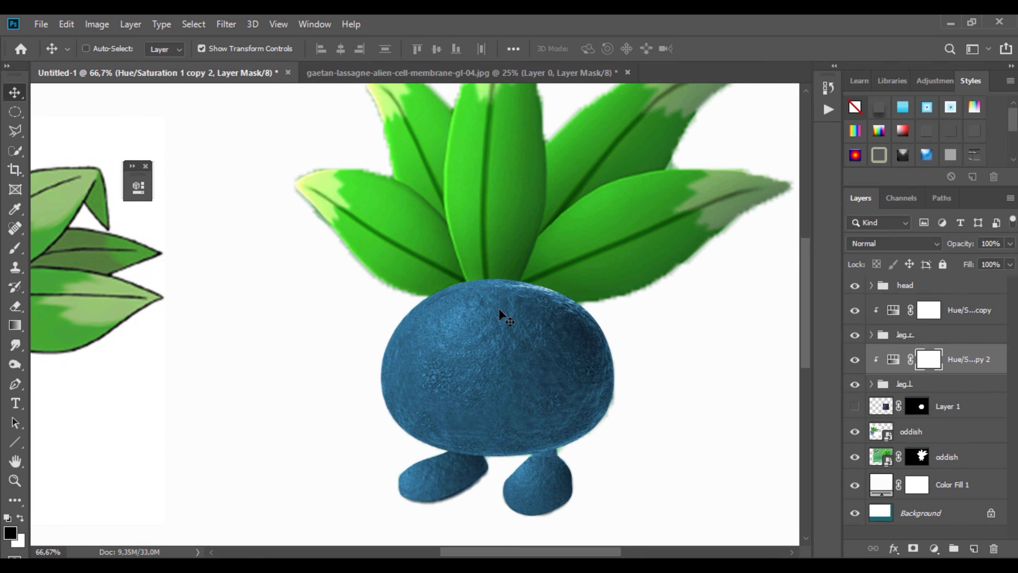
left_click_drag(475, 170, 458, 186)
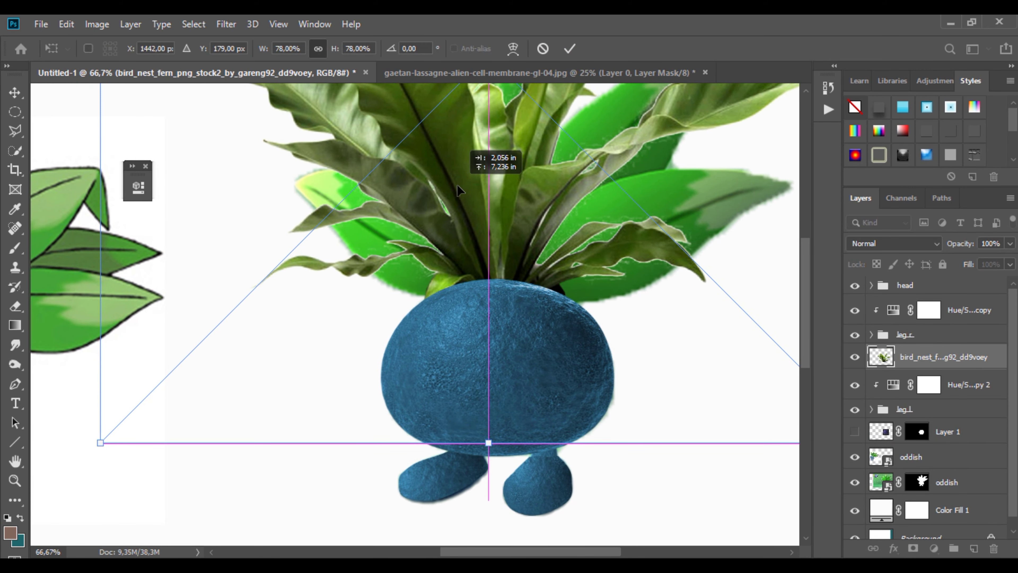
left_click_drag(489, 443, 488, 287)
left_click_drag(497, 155, 496, 283)
scroll(495, 283, "up", 3)
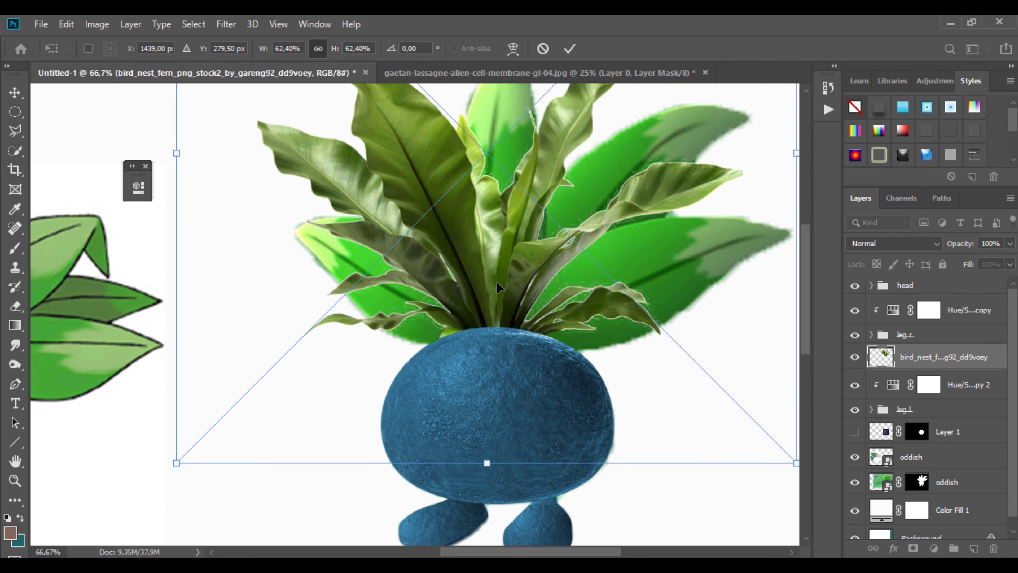
left_click(484, 274, "alt")
left_click(484, 275, "alt")
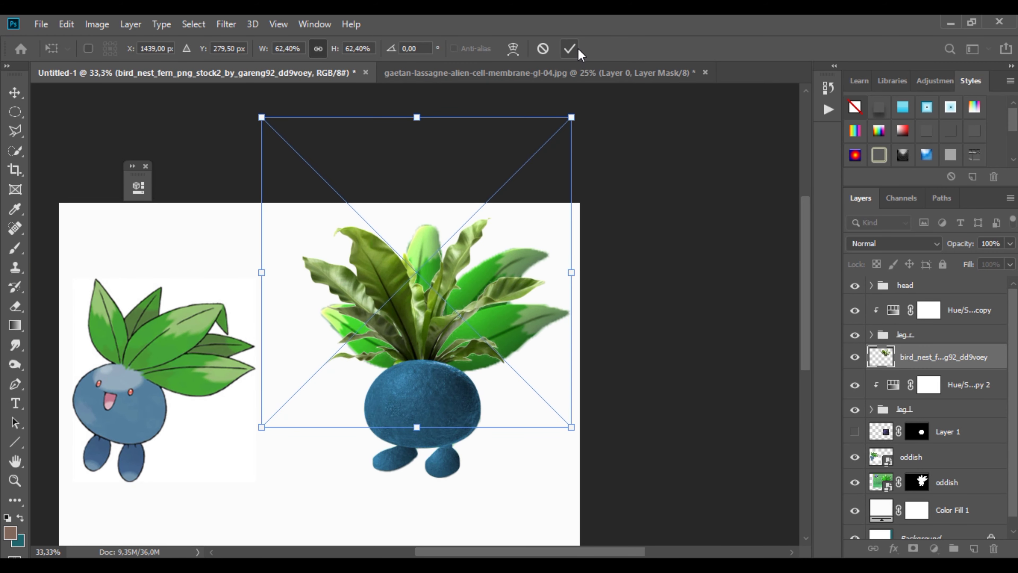
left_click(570, 48)
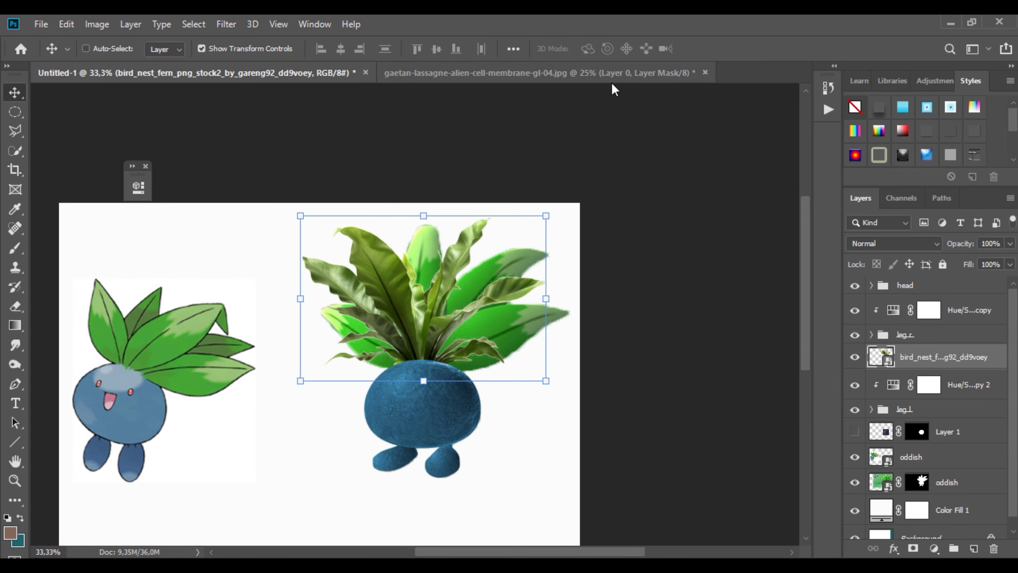
scroll(857, 473, "down", 1)
left_click(854, 470)
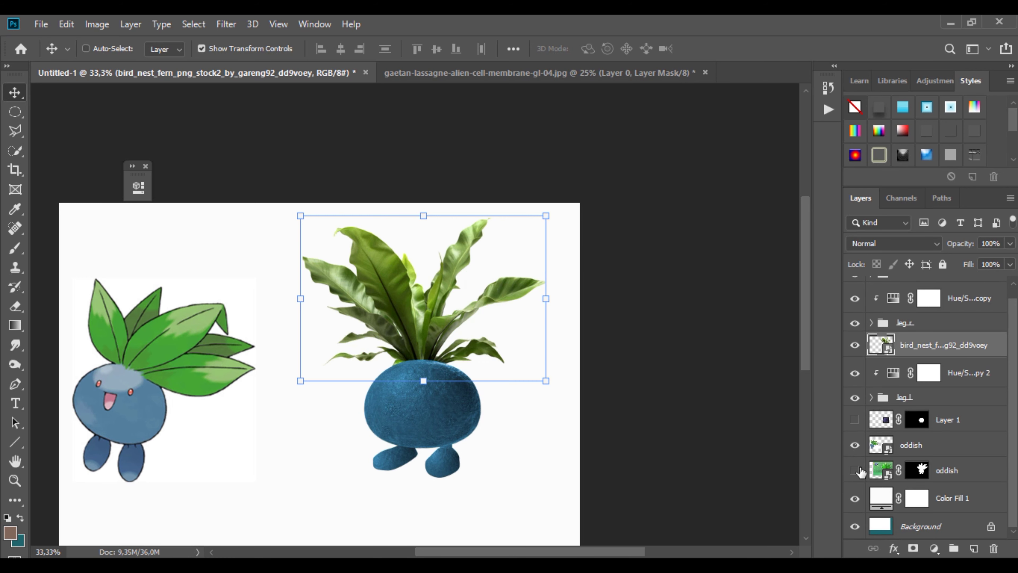
Warp the fern so its outer leaves droop in an arch, and lower it onto the top of the head
left_click(433, 329, "ctrl")
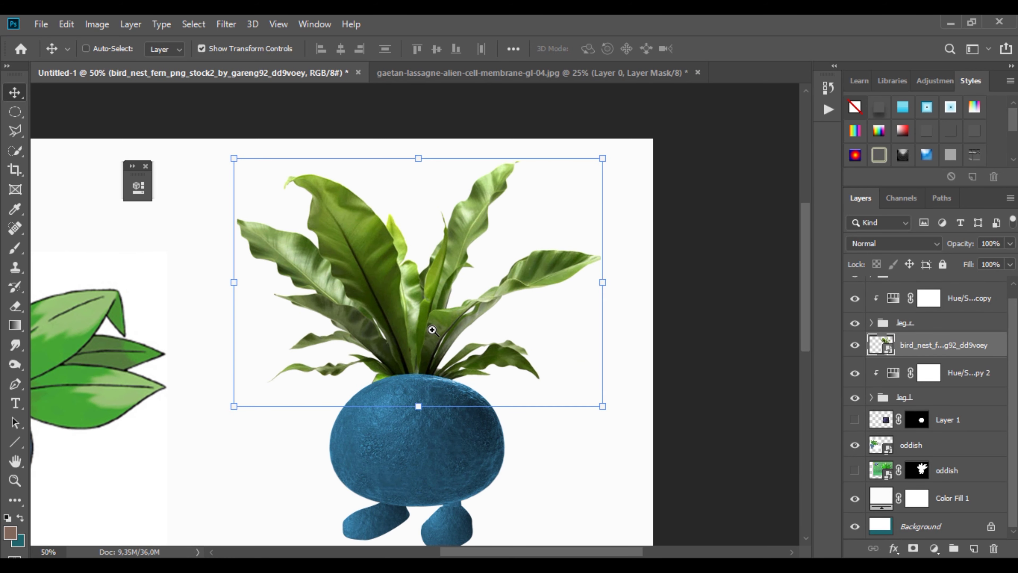
key("ctrl+t")
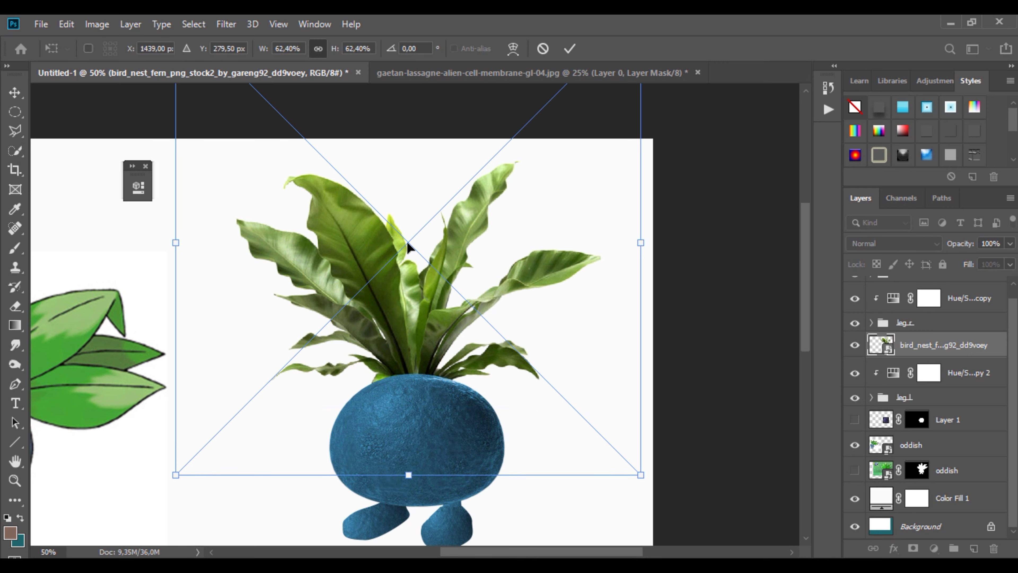
right_click(404, 258)
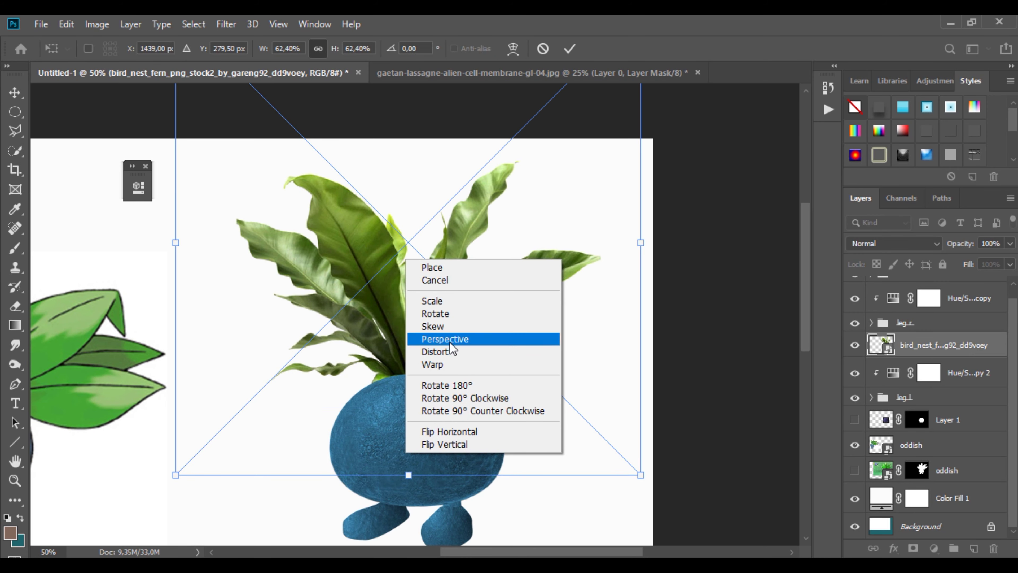
left_click(448, 363)
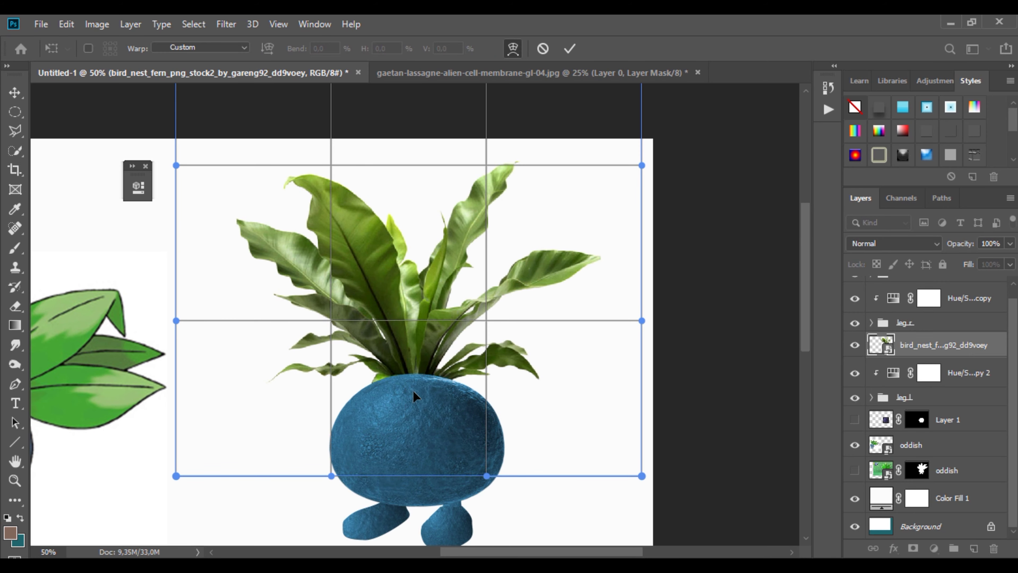
left_click_drag(413, 392, 410, 314)
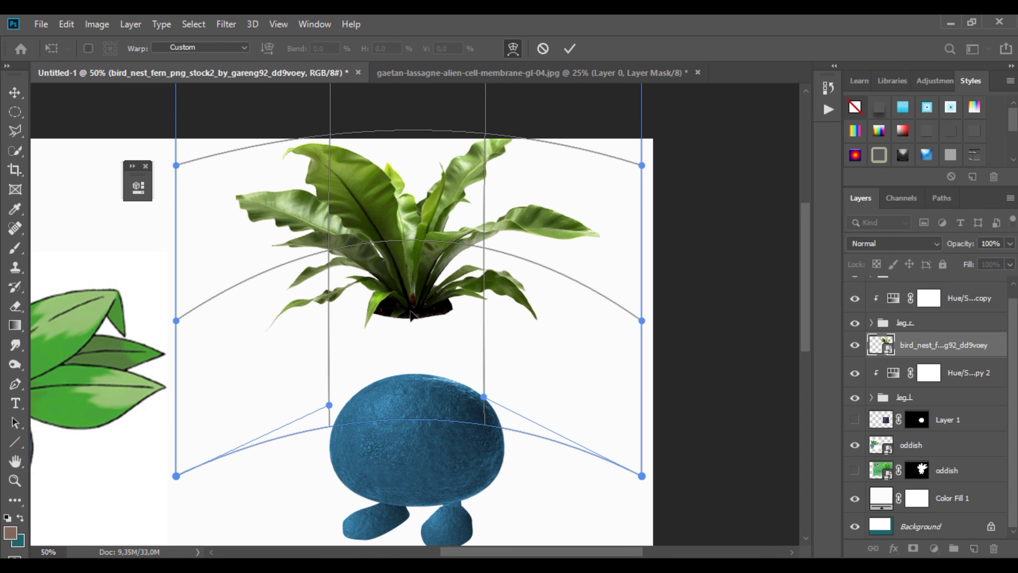
left_click_drag(405, 243, 409, 250)
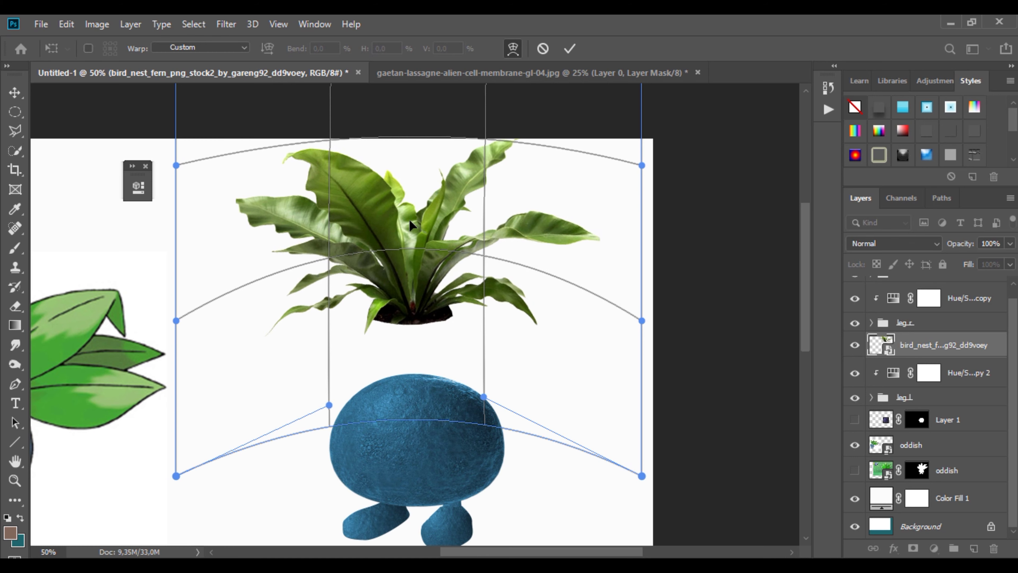
left_click(569, 49)
left_click_drag(441, 194, 433, 288)
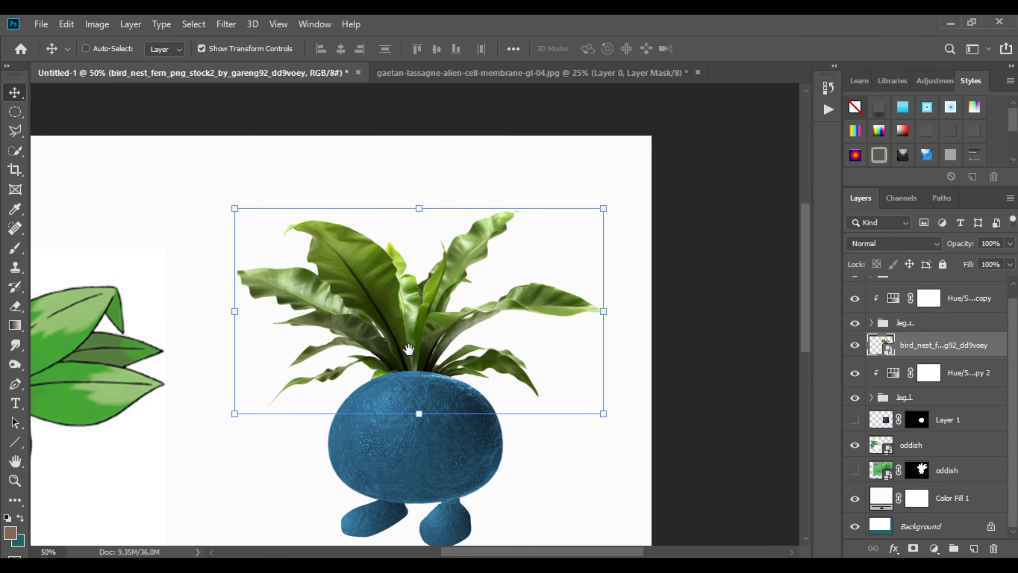
Duplicate the masked oddish layer to the top of the layer stack and toggle its visibility to compare
left_click_drag(410, 355, 387, 309)
left_click(397, 377, "ctrl")
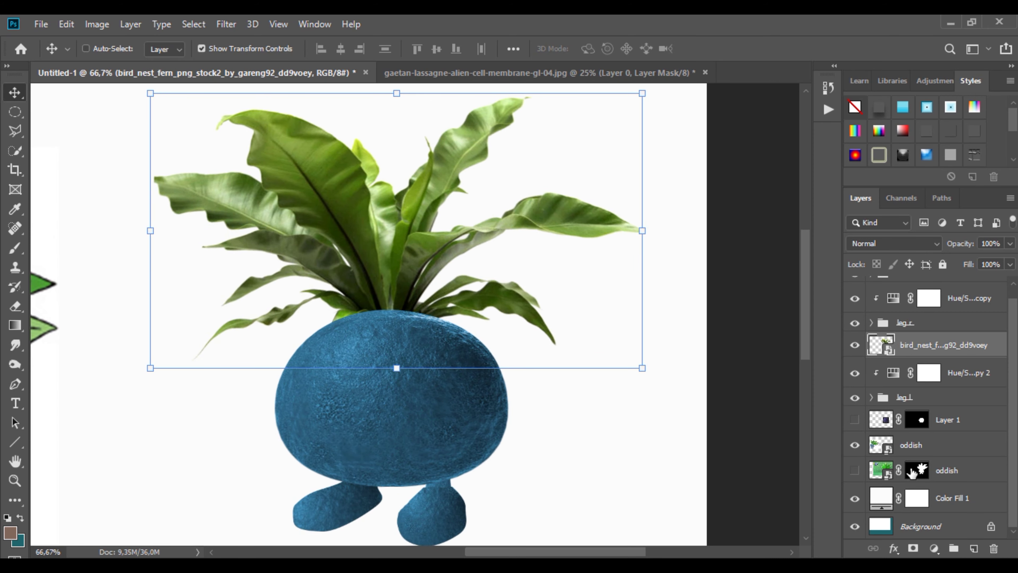
left_click(947, 470)
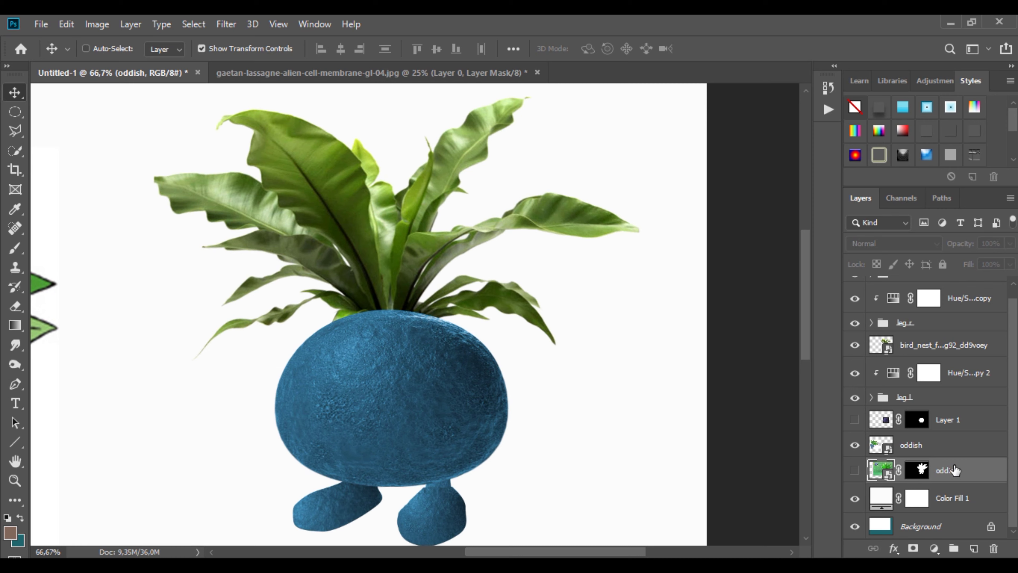
left_click_drag(955, 470, 918, 276)
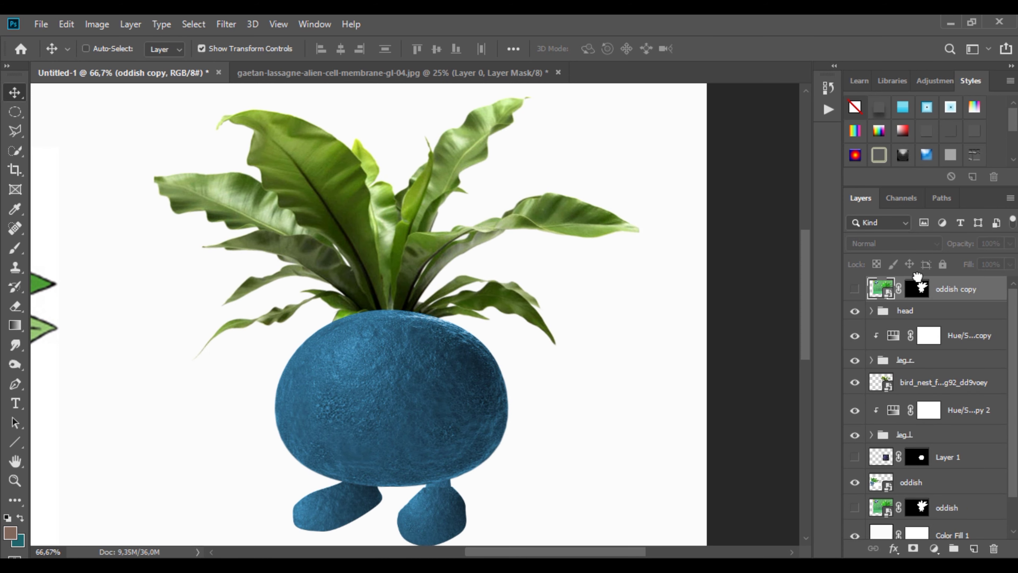
left_click(855, 288)
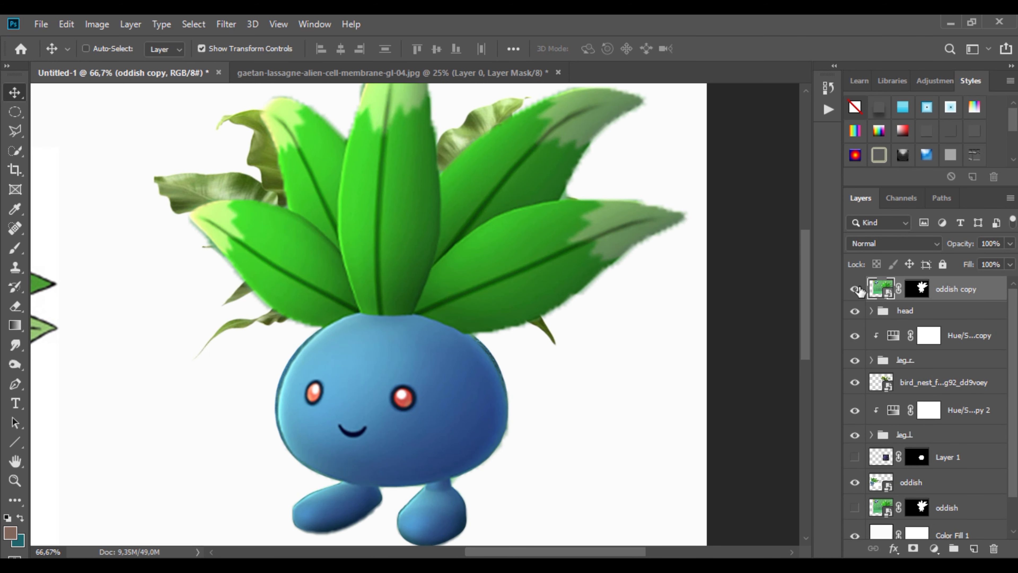
left_click(855, 289)
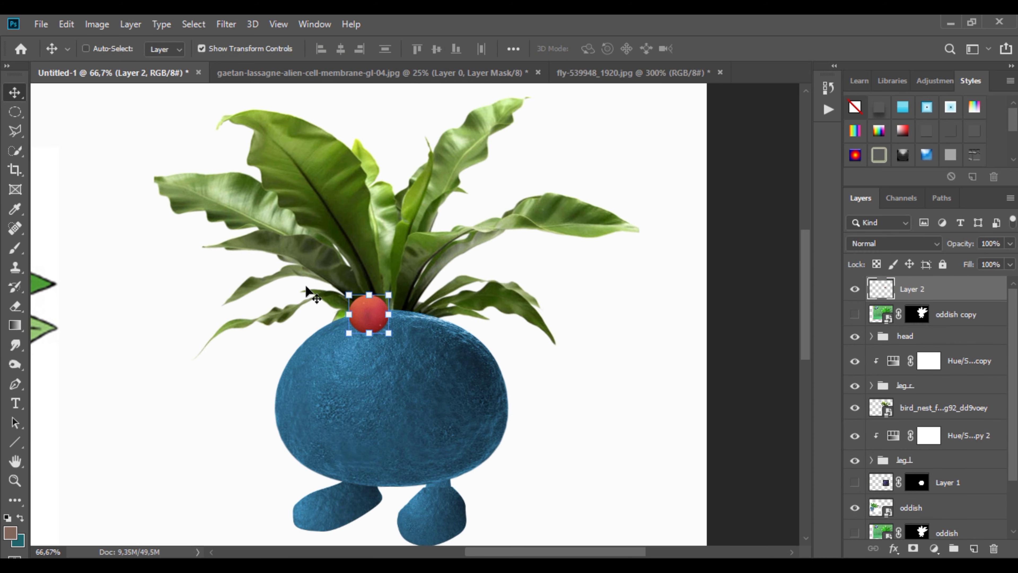
Shrink the red eye texture, show the oddish copy layer, and place the texture and a duplicate over the two eyes
left_click_drag(363, 309, 406, 400)
key("Return")
left_click(854, 313)
key("ctrl+j")
scroll(477, 416, "up", 3)
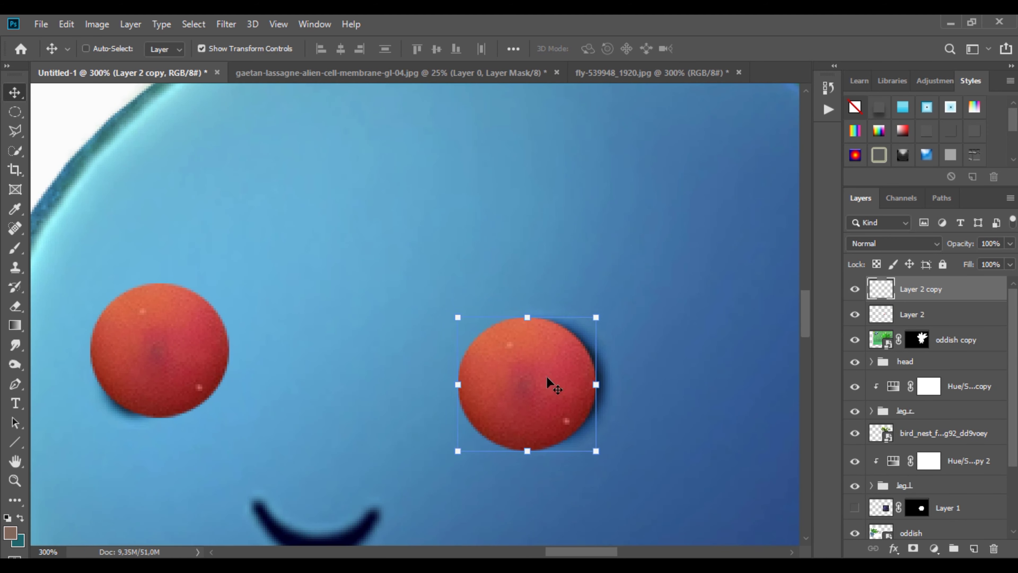
left_click_drag(546, 376, 558, 372)
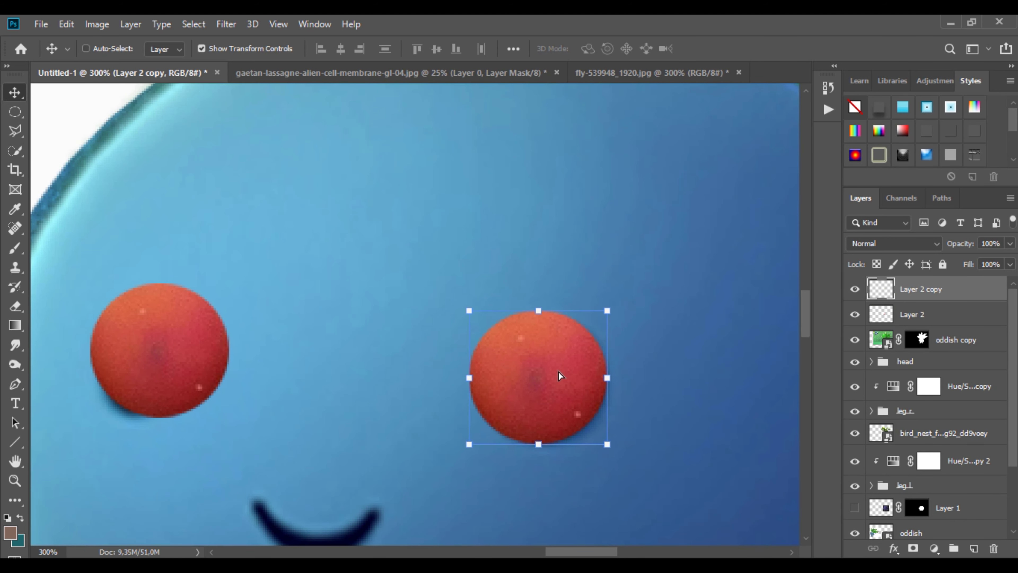
Open the blending options of Layer 2 copy and enable only a Drop Shadow
key("ctrl+t")
right_click(934, 290)
left_click(753, 35)
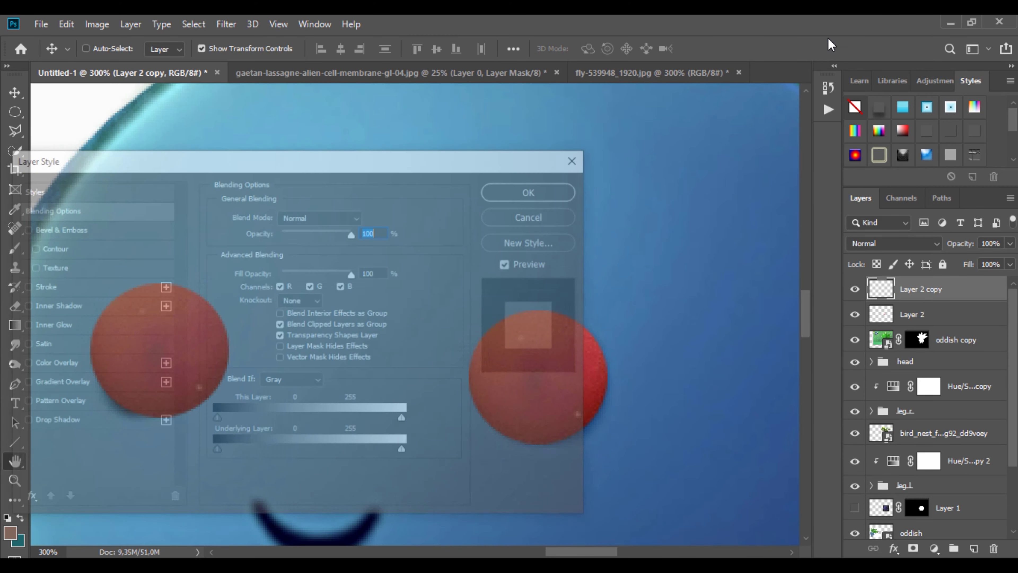
left_click(22, 286)
left_click_drag(246, 157, 547, 261)
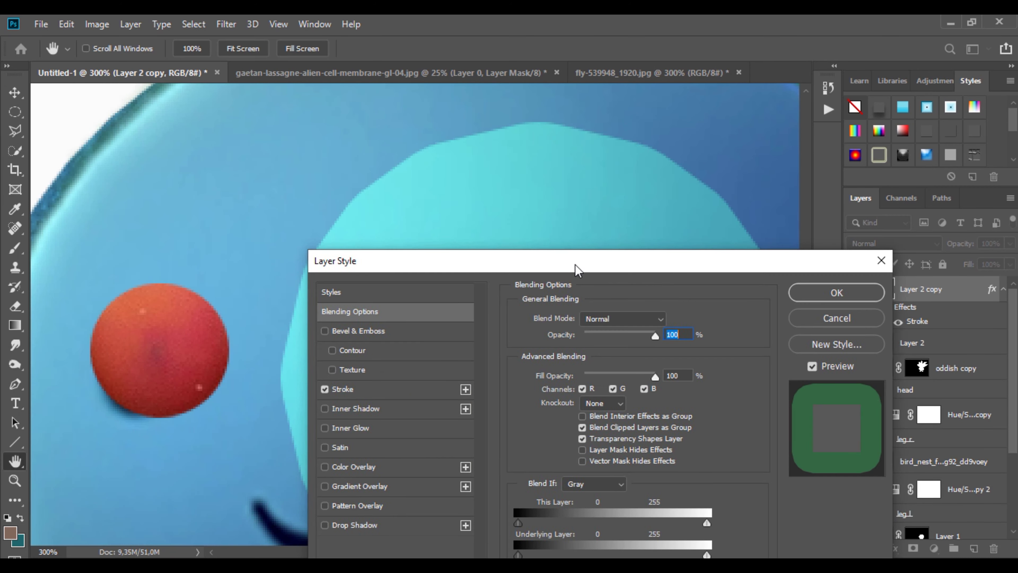
left_click(323, 389)
left_click(323, 524)
mouse_move(451, 269)
left_mouse_down()
mouse_move(745, 151)
mouse_move(748, 162)
left_mouse_up()
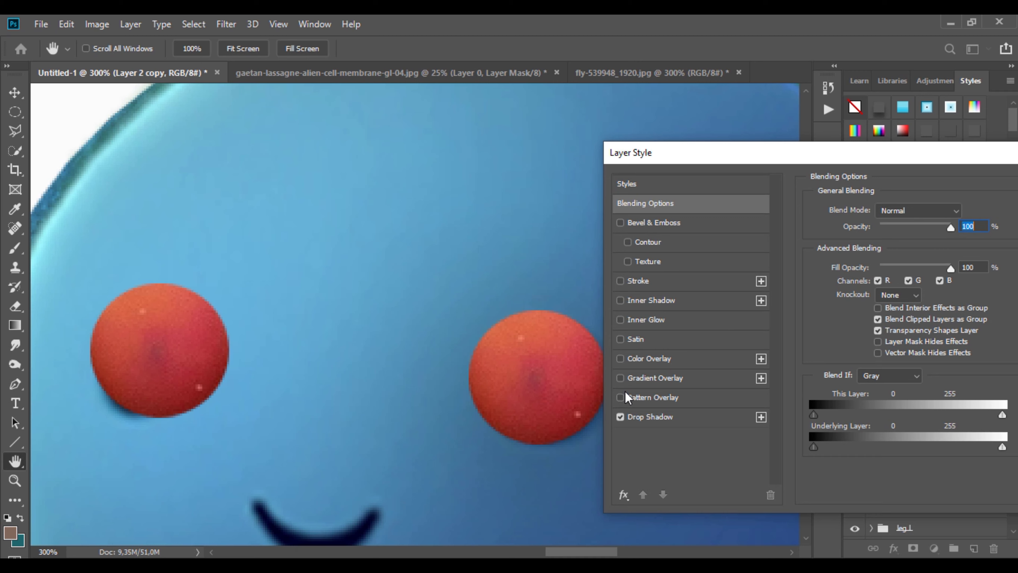
Enable a Soft Light Inner Shadow on the eye in 579fc5, sampled from the blue body, and adjust its spread
left_click(620, 301)
left_click(965, 212)
left_click(461, 249)
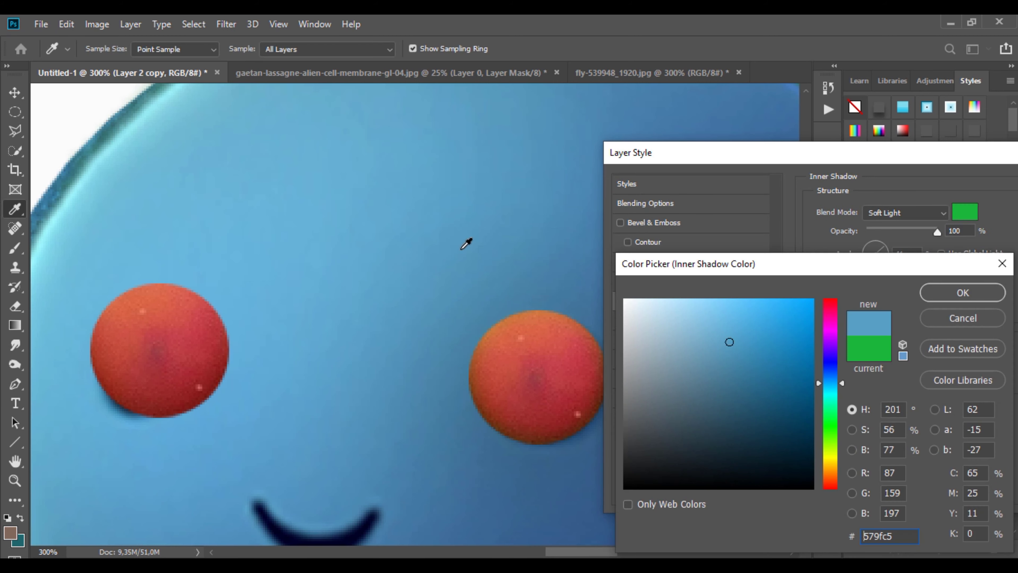
left_click(962, 292)
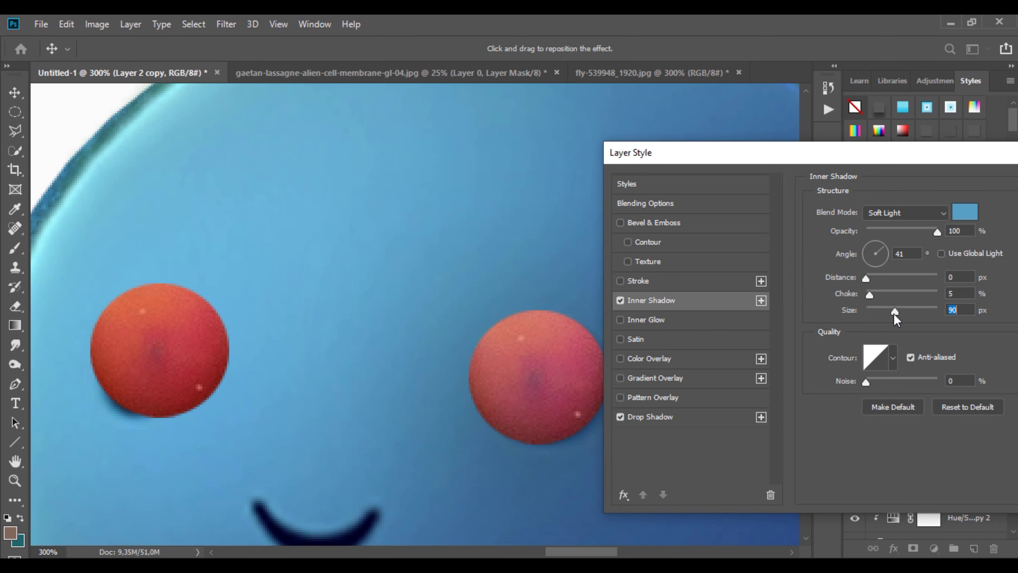
left_click_drag(881, 297, 884, 297)
Enable Inner Glow and Satin on the eye, with a satin distance of 8 px
left_click(681, 320)
left_click(626, 341)
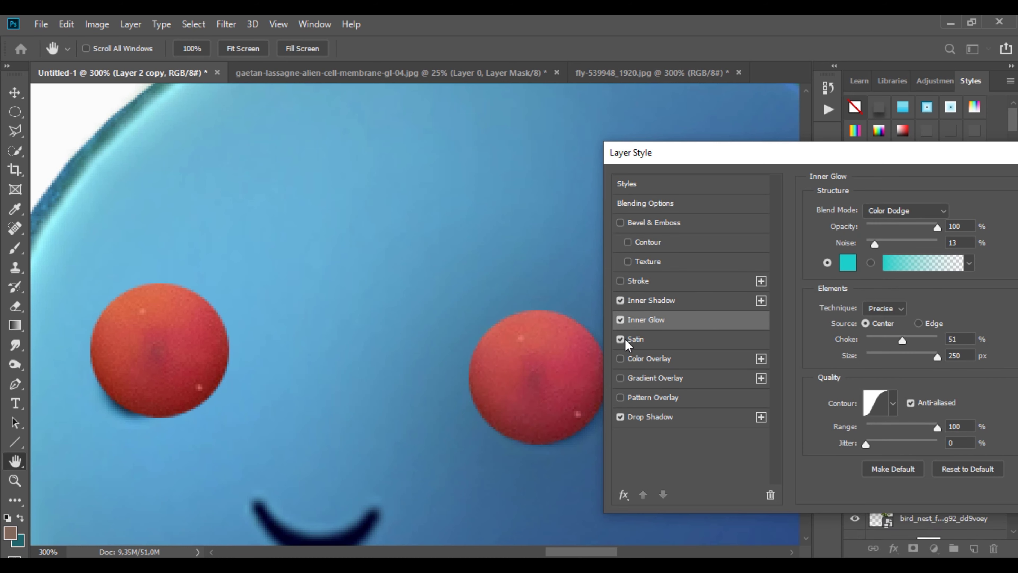
mouse_move(876, 290)
left_mouse_down()
mouse_move(893, 292)
mouse_move(874, 304)
mouse_move(882, 279)
mouse_move(902, 281)
mouse_move(874, 285)
left_mouse_up()
Enable Bevel & Emboss with Contour on the eye
left_click(621, 223)
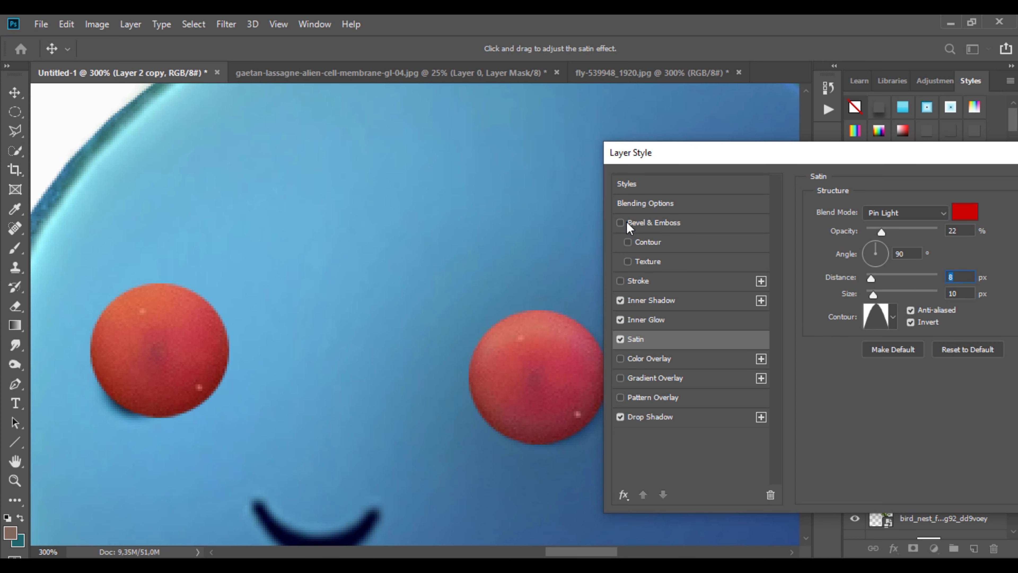
left_click(670, 226)
left_click(627, 242)
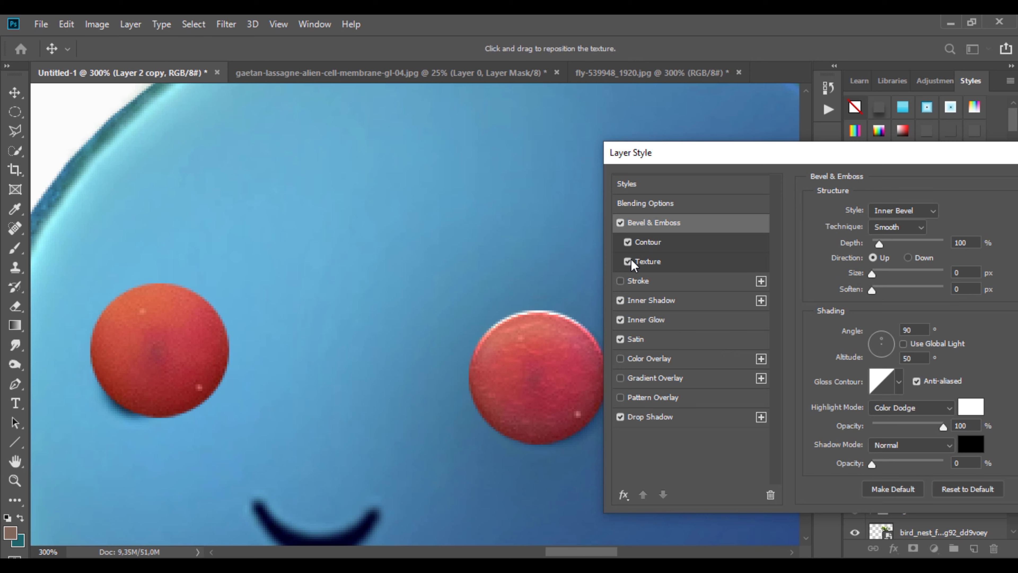
Enable a Stroke on the eye and set its colour to black
left_click(629, 280)
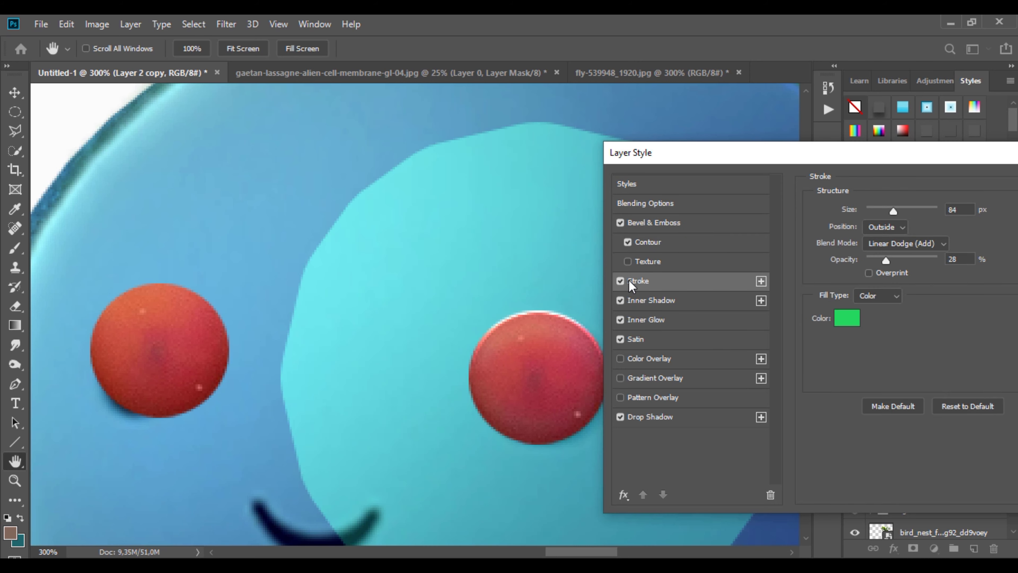
left_click(837, 321)
left_click(636, 465)
left_click(963, 291)
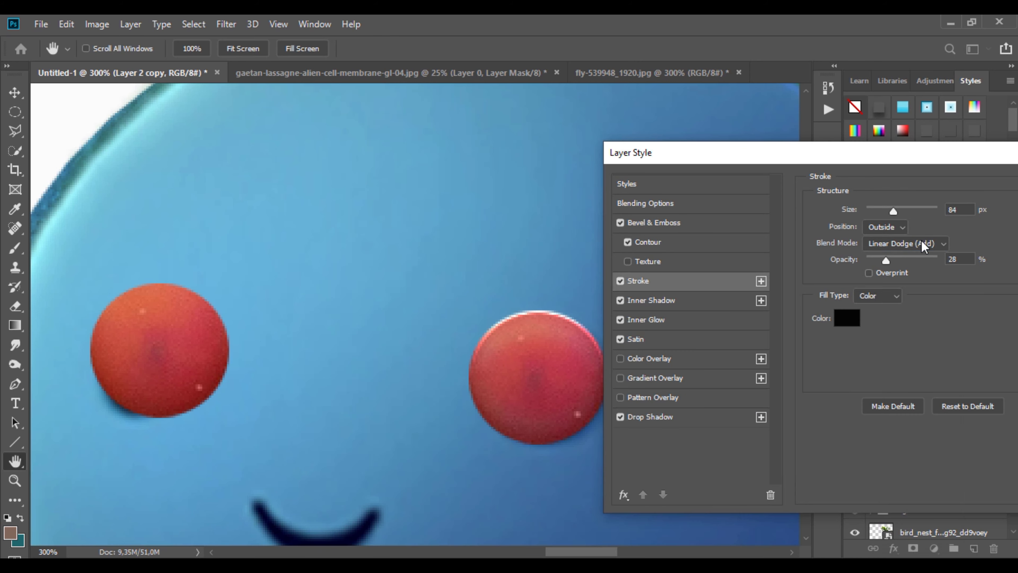
Set the eye's stroke to 1 px size, Darken blend mode and 91% opacity
left_click(921, 244)
left_click(920, 233)
left_click_drag(881, 262, 880, 260)
left_click_drag(893, 210, 872, 211)
left_click_drag(882, 259, 930, 259)
left_click_drag(872, 210, 867, 220)
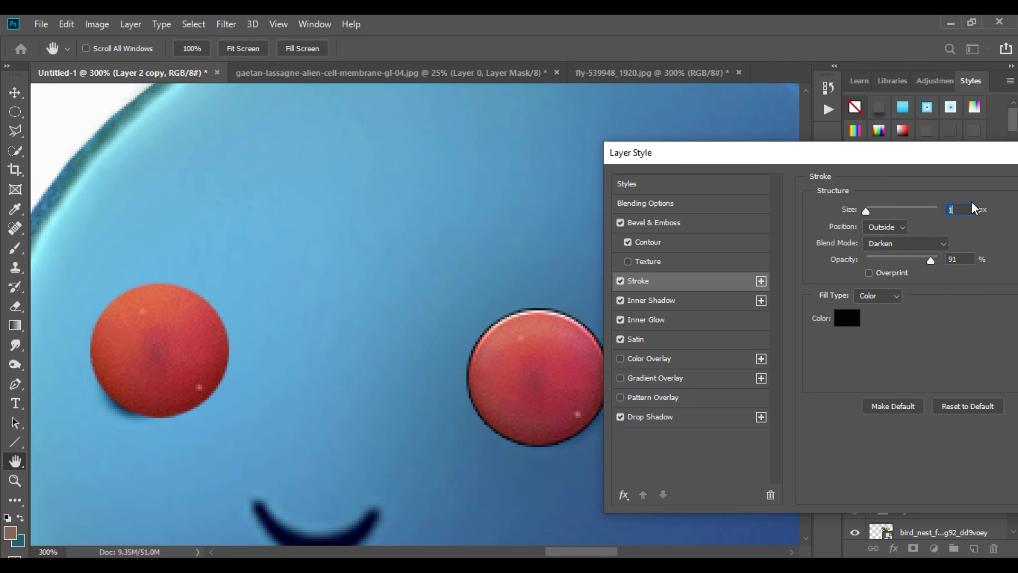
Change the stroke's blend mode to Overlay and apply the eye's layer styles
left_click_drag(958, 162, 972, 176)
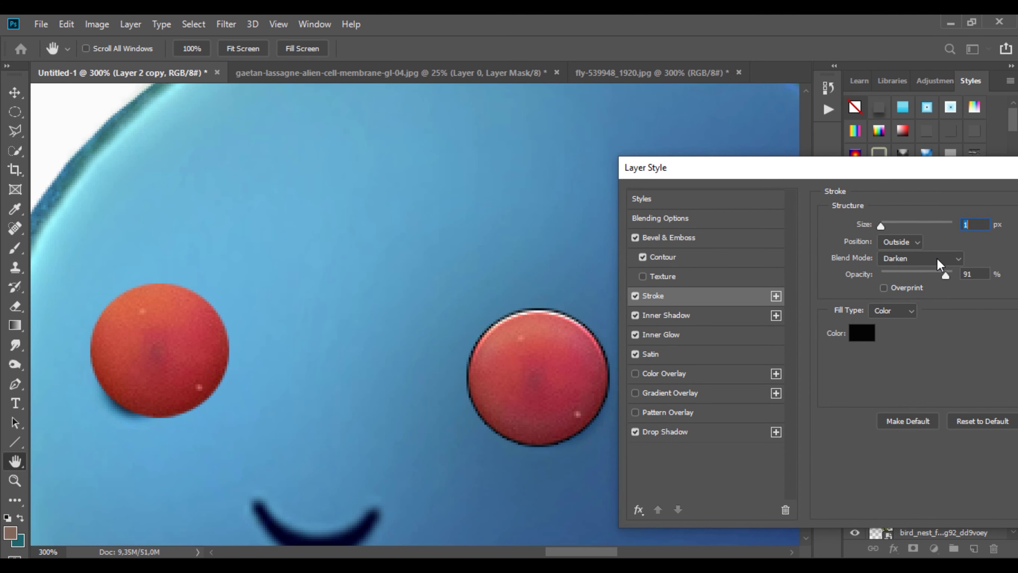
left_click(920, 258)
left_click(921, 241)
left_click(922, 260)
left_click(921, 256)
left_click(920, 257)
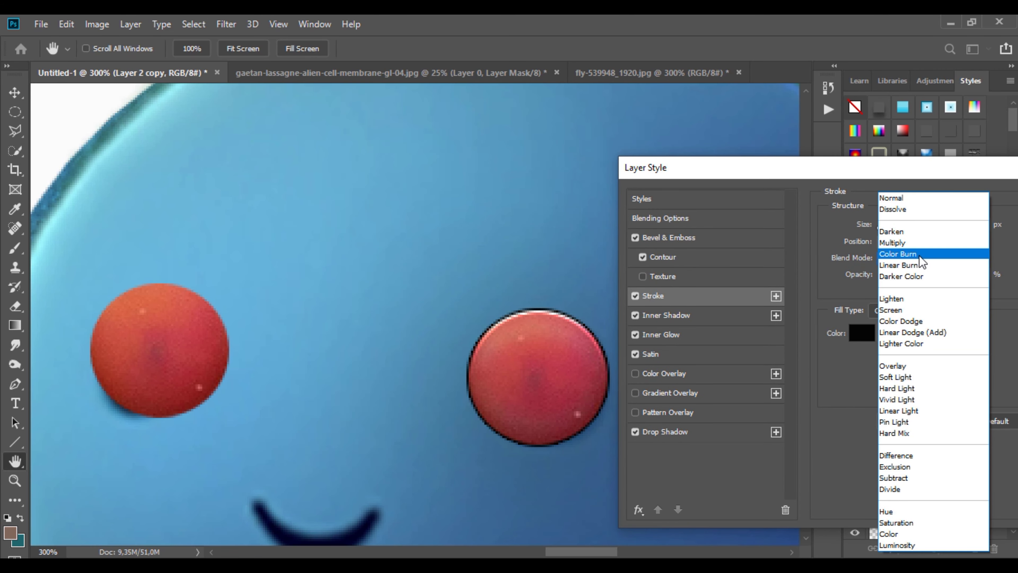
left_click(920, 279)
left_click(924, 258)
left_click(908, 366)
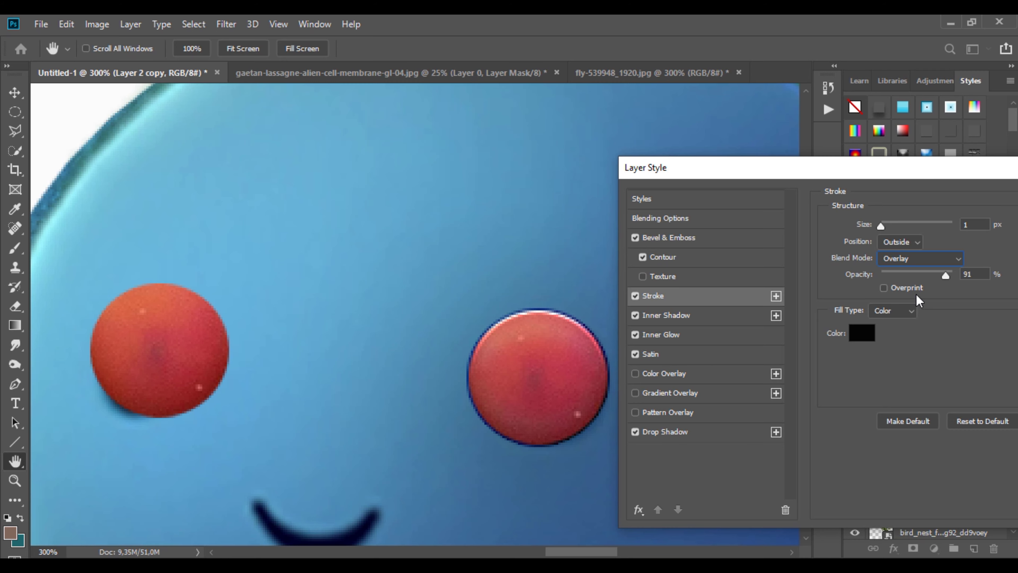
left_click_drag(843, 181, 581, 181)
left_click(879, 200)
Duplicate the styled eye, place the copy over the plain unstyled eye, and delete the plain eye's layer
key("v")
left_click_drag(941, 299, 974, 548)
left_click_drag(558, 366, 175, 344)
scroll(909, 360, "down", 3)
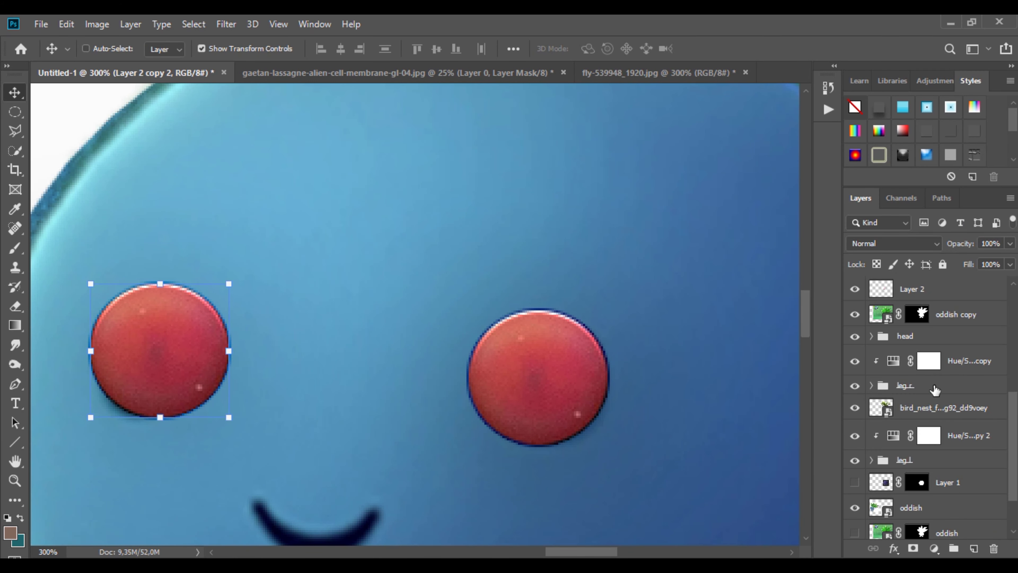
left_click(939, 414)
left_click(993, 548)
Nudge the eyes slightly lower on the face
left_click(432, 230)
key("ctrl")
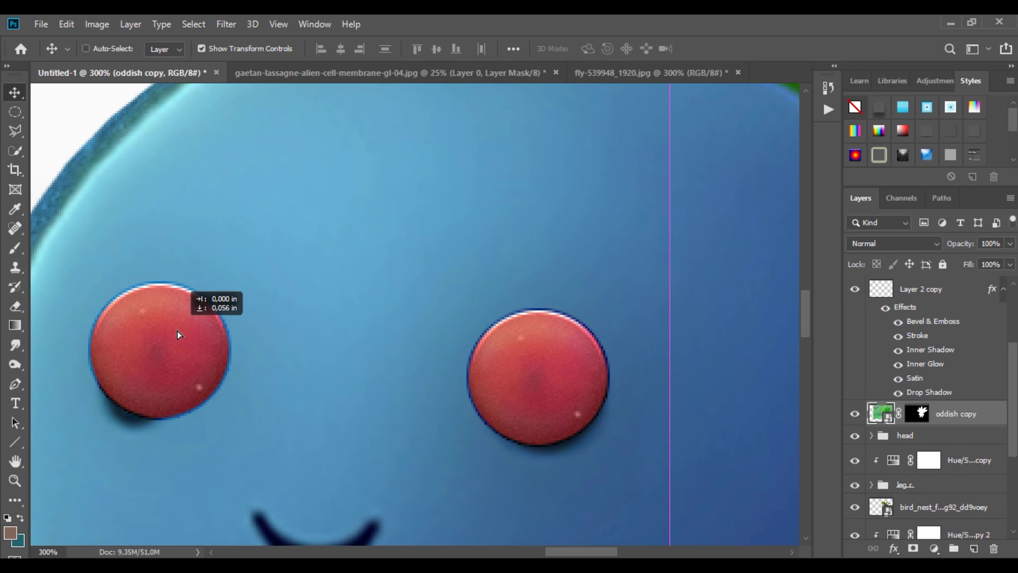
scroll(178, 331, "up", 1)
scroll(909, 312, "up", 3)
left_click(918, 290)
left_click_drag(171, 328, 171, 337)
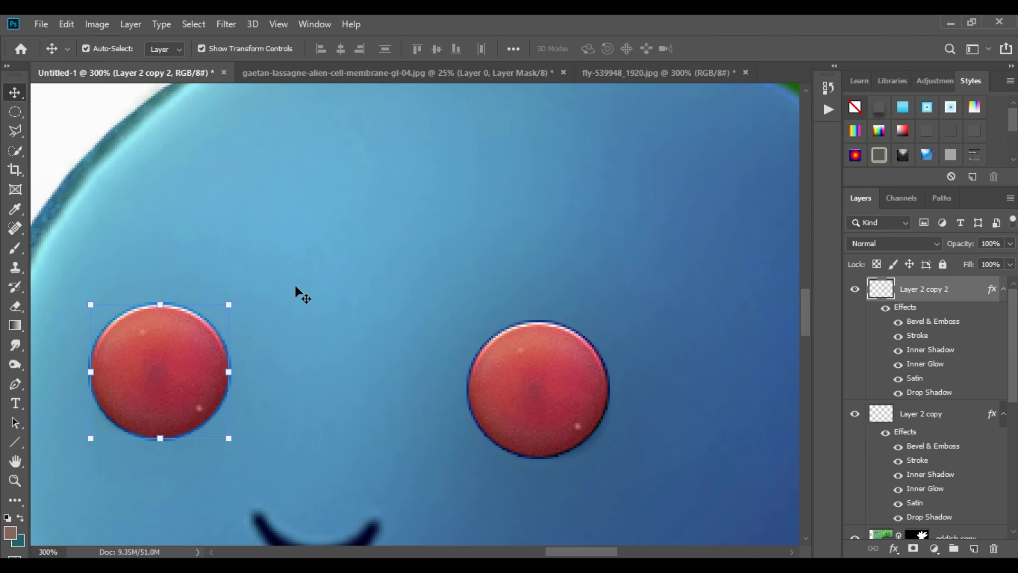
Hide the oddish copy layer that covers the textured body and fern leaves
scroll(304, 281, "down", 3)
left_click(15, 112)
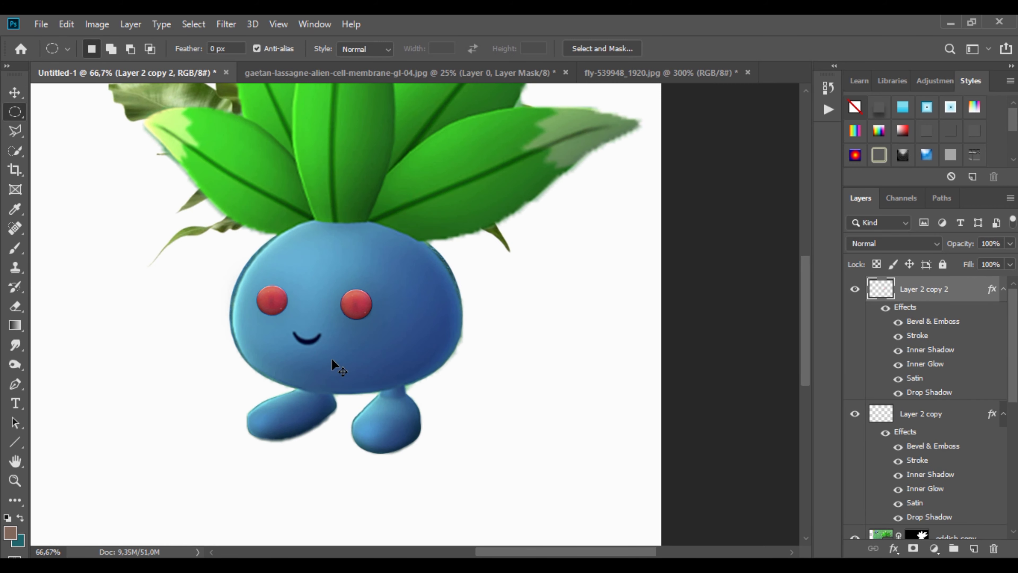
scroll(331, 361, "up", 4)
scroll(351, 309, "down", 4)
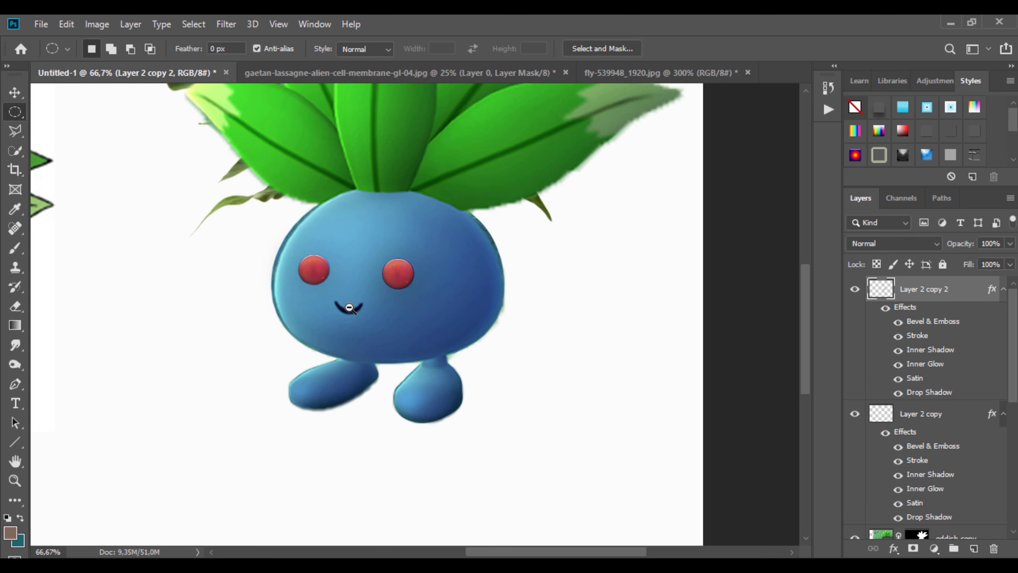
left_click(350, 307, "alt")
left_click_drag(250, 275, 410, 274)
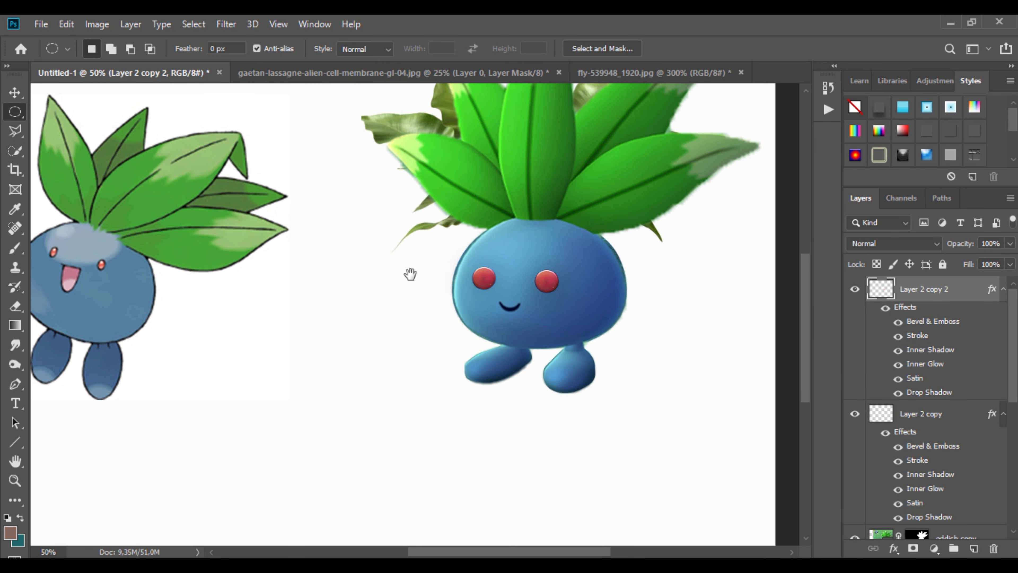
scroll(853, 385, "down", 5)
left_click(854, 288)
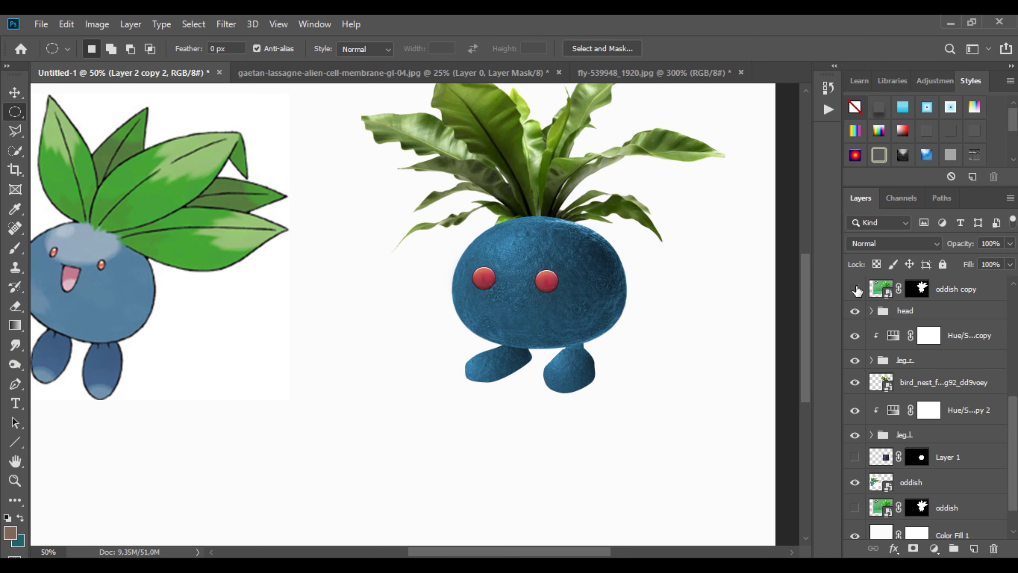
scroll(532, 293, "up", 4)
scroll(920, 377, "up", 5)
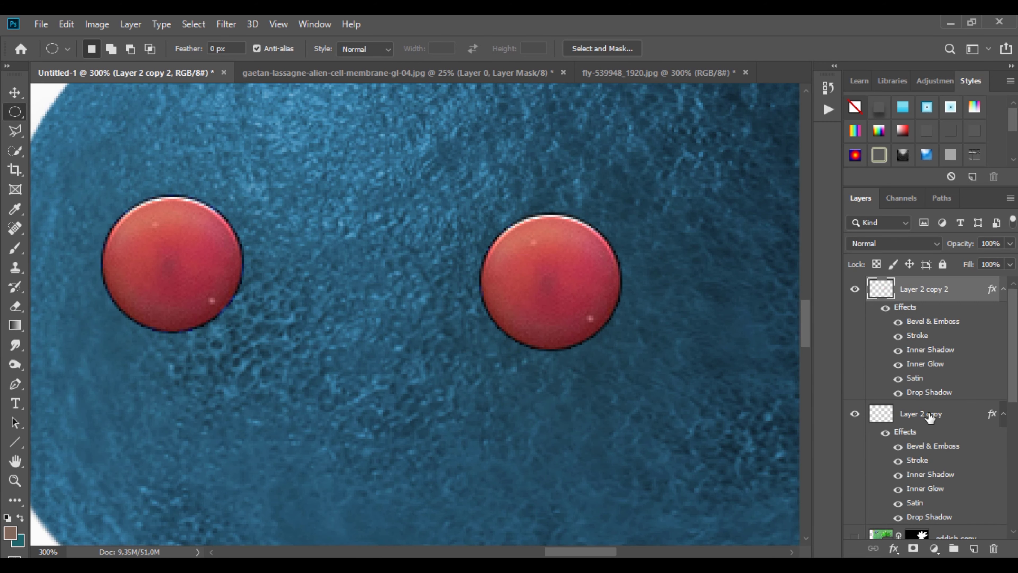
left_click(928, 449)
double_click(925, 446)
left_click_drag(577, 186, 589, 206)
key("Escape")
Trace the open mouth of the reference Oddish with the Pen tool and convert the path to a selection
left_click(432, 275, "alt")
left_click(432, 276, "alt")
left_click(432, 276, "alt")
left_click(432, 276, "alt")
left_click(432, 275, "alt")
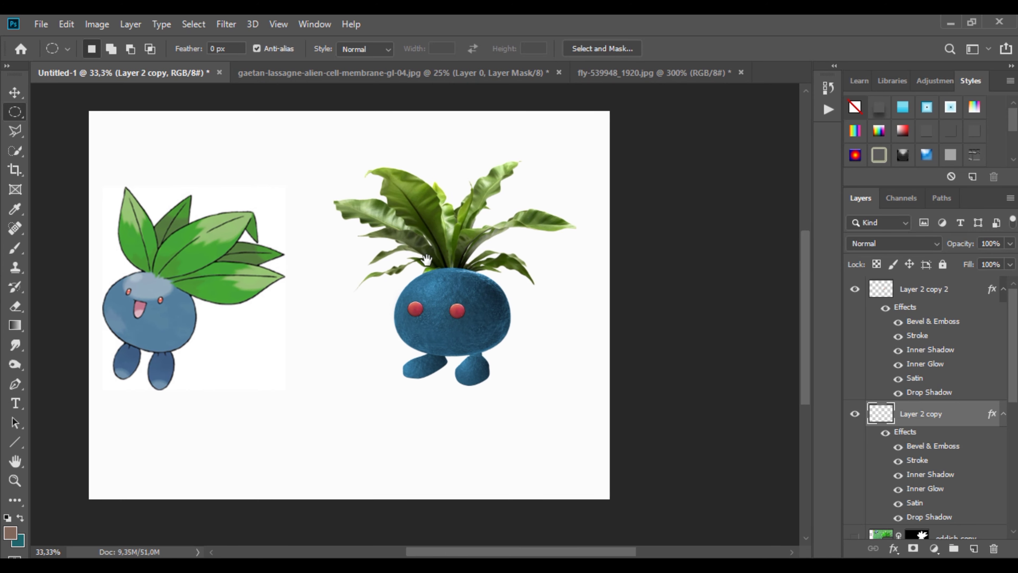
scroll(195, 299, "up", 5)
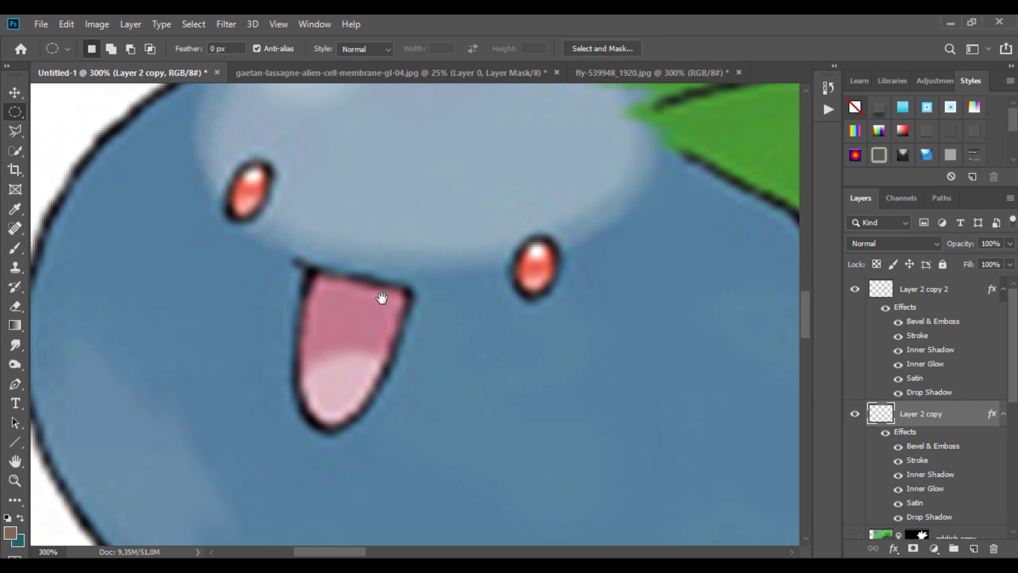
key("p")
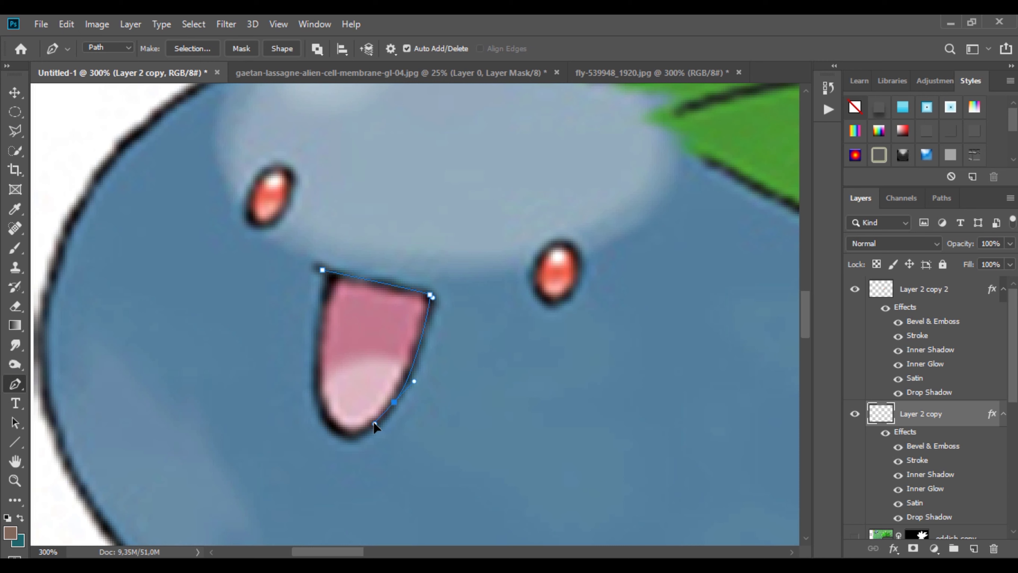
left_click(318, 389)
left_click(323, 292)
left_click(322, 270)
right_click(327, 283)
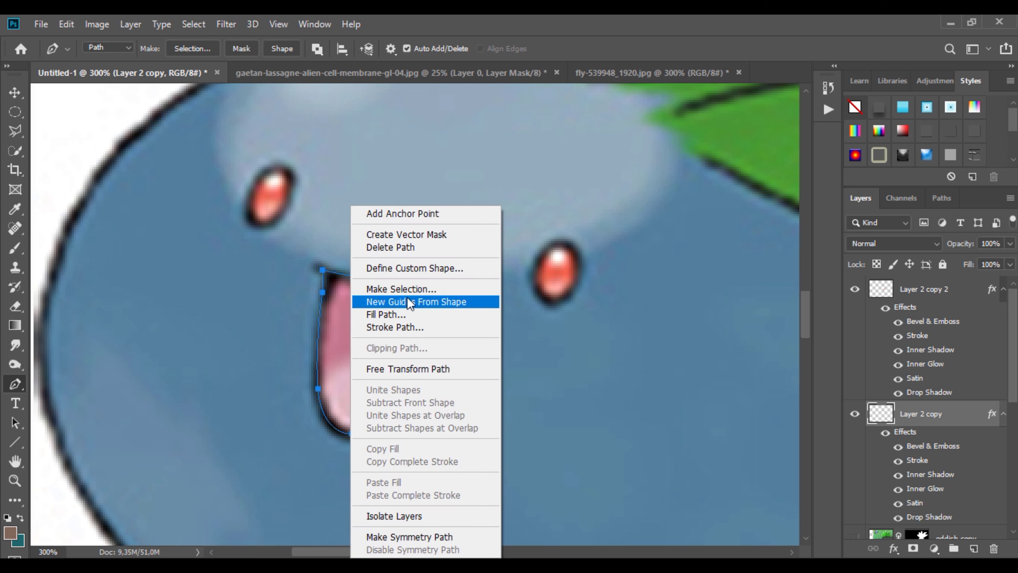
left_click(461, 290)
left_click(586, 148)
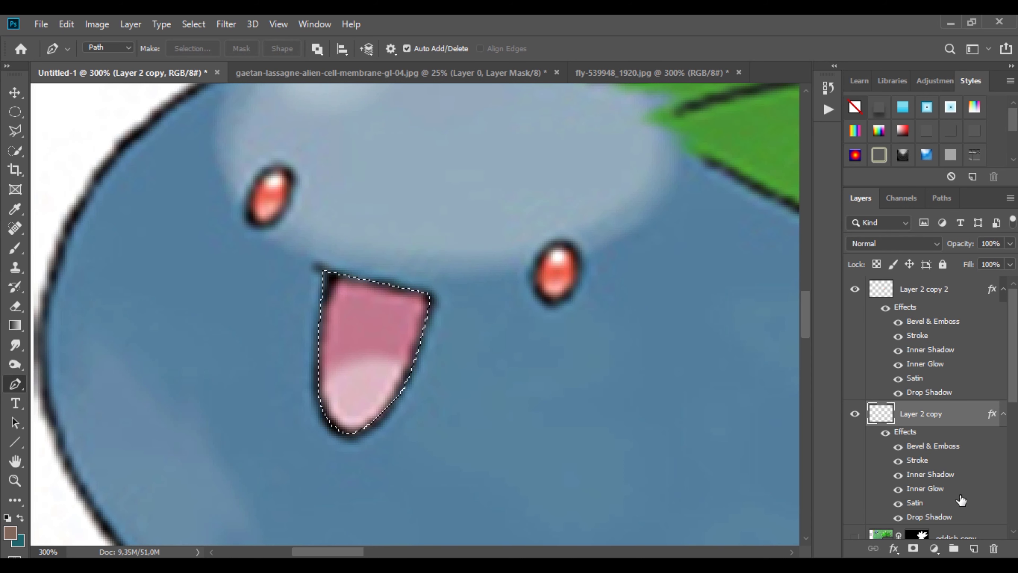
Fill the mouth selection with a Solid Color layer in f17465, sampled from the reference Oddish's eye
left_click(934, 548)
left_click(905, 283)
double_click(882, 415)
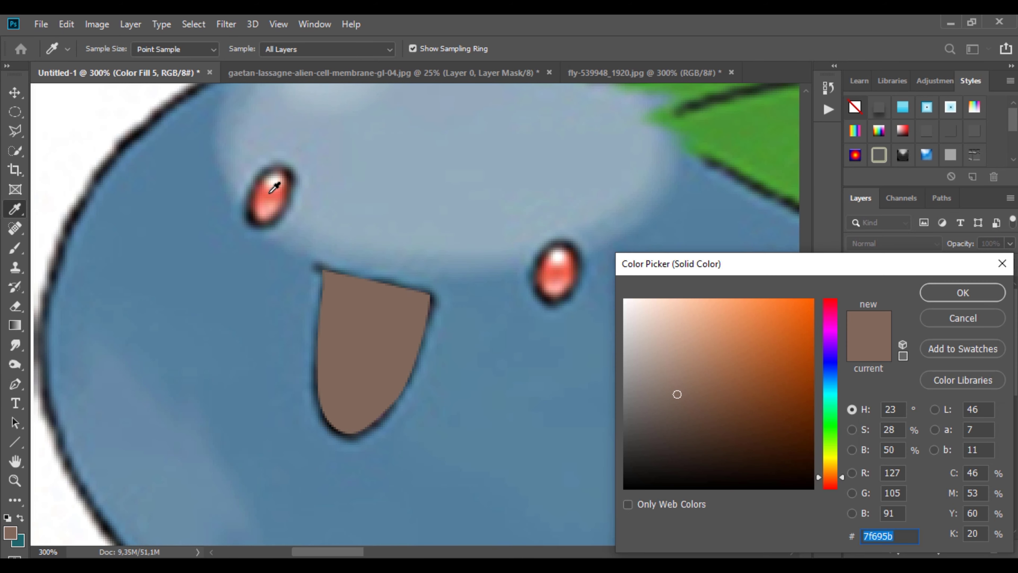
left_click(268, 193)
key("Return")
left_click(15, 112)
Move the mouth shape onto the textured head below the eyes, enlarging and rotating it so its upper edge is level
scroll(266, 172, "down", 4)
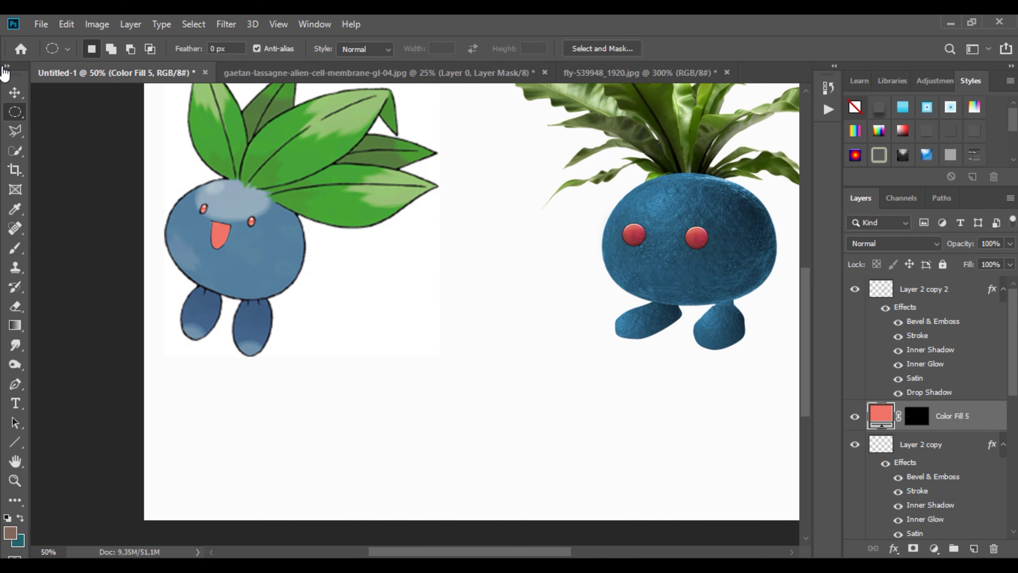
key("v")
left_click_drag(225, 238, 662, 218)
key("ctrl+t")
scroll(677, 253, "up", 2)
left_click_drag(664, 293, 685, 312)
left_click_drag(658, 285, 638, 284)
left_click(716, 48)
Duplicate the mouth fill layer and recolour the lower one to 000000
left_click_drag(962, 416, 974, 548)
double_click(880, 445)
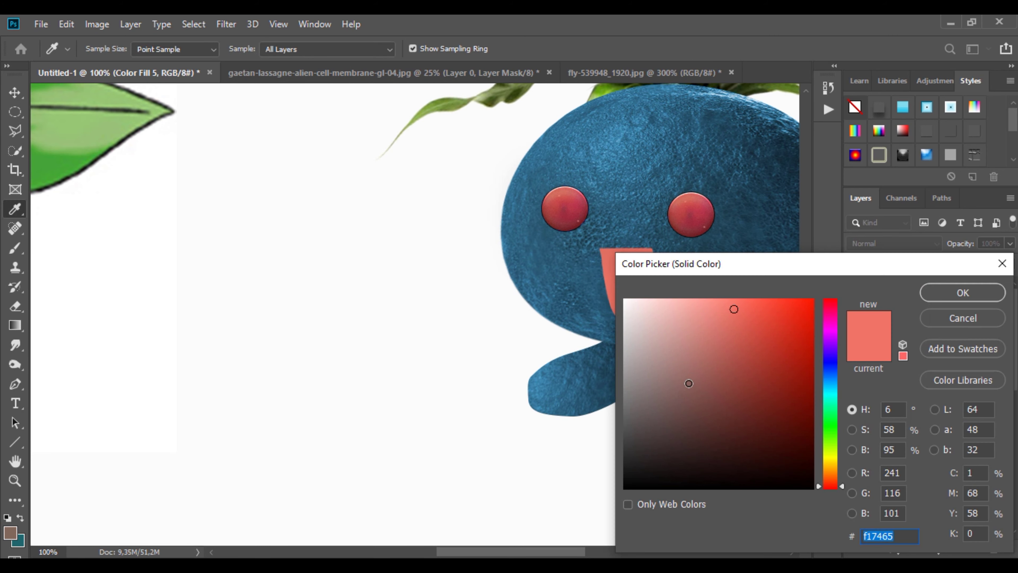
type("000000")
left_click(959, 291)
Scale the black mouth shape to about 107% so it forms an even outline around the red one
left_click_drag(654, 246, 644, 267)
left_click(635, 260, "ctrl")
left_click(634, 260, "ctrl")
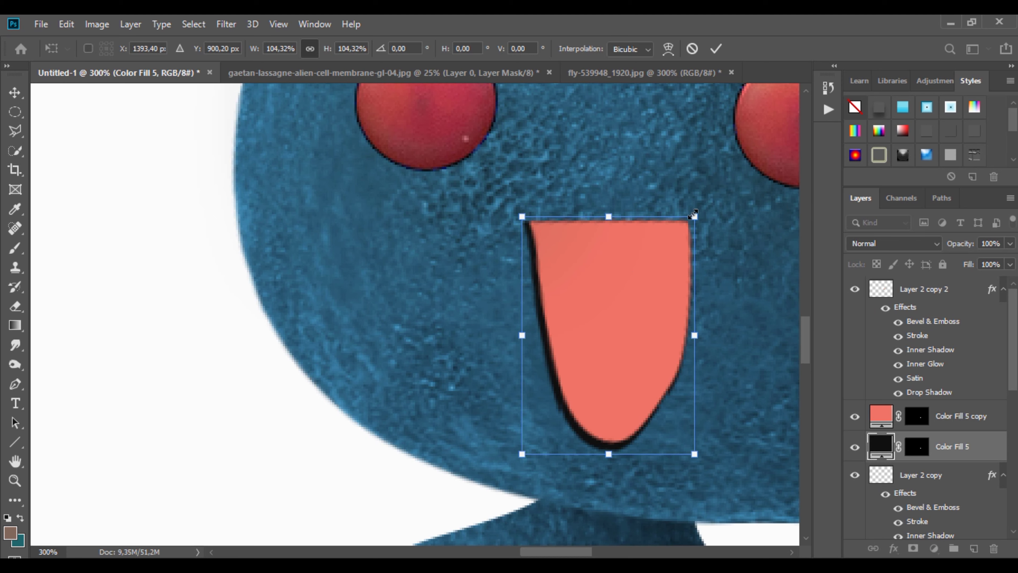
left_click_drag(693, 214, 699, 207)
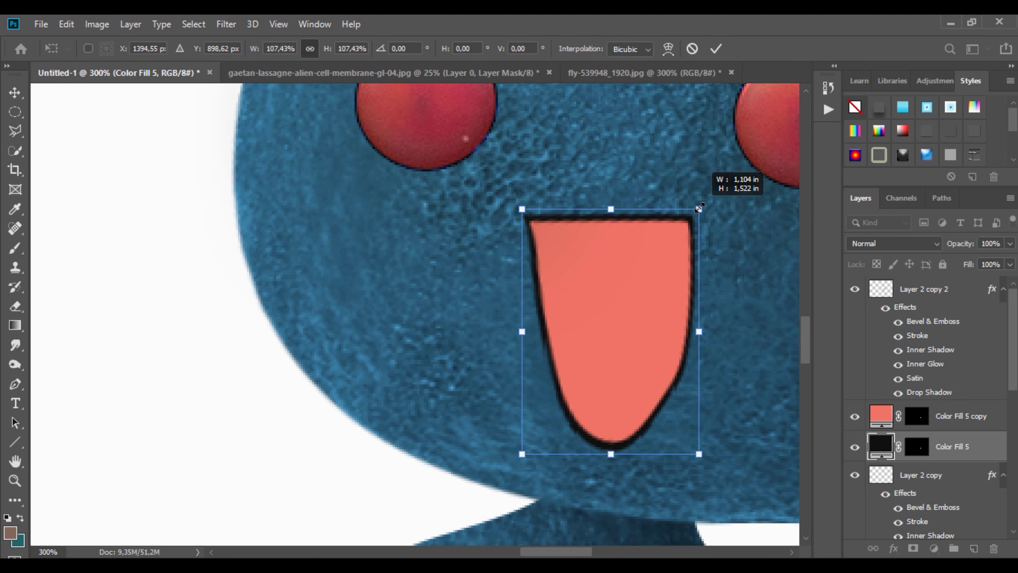
left_click(717, 51)
left_click(438, 249, "alt")
left_click(439, 248, "alt")
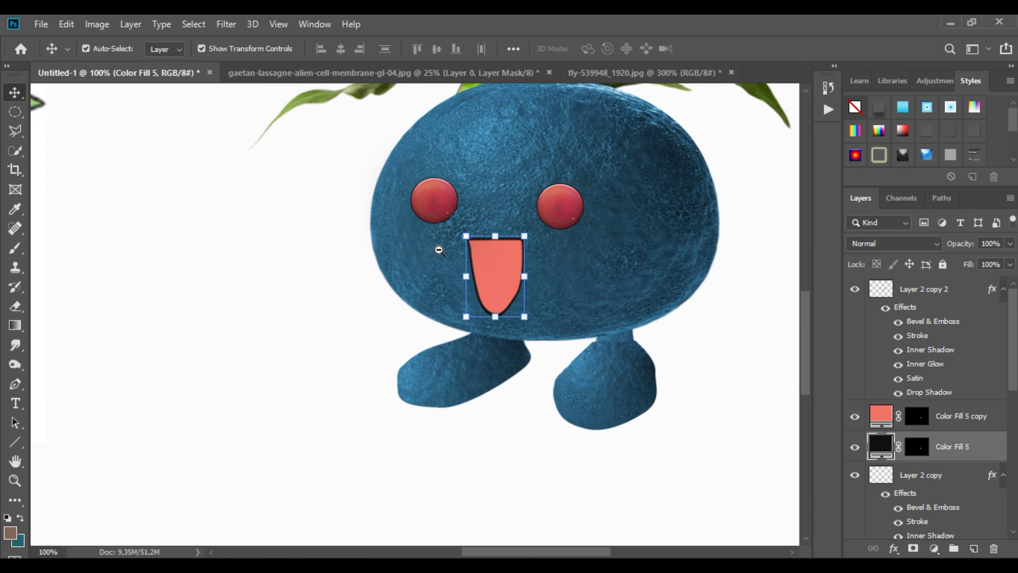
left_click(439, 249, "alt")
mouse_move(245, 235)
left_mouse_down()
mouse_move(465, 258)
mouse_move(414, 258)
left_mouse_up()
double_click(552, 279, "ctrl")
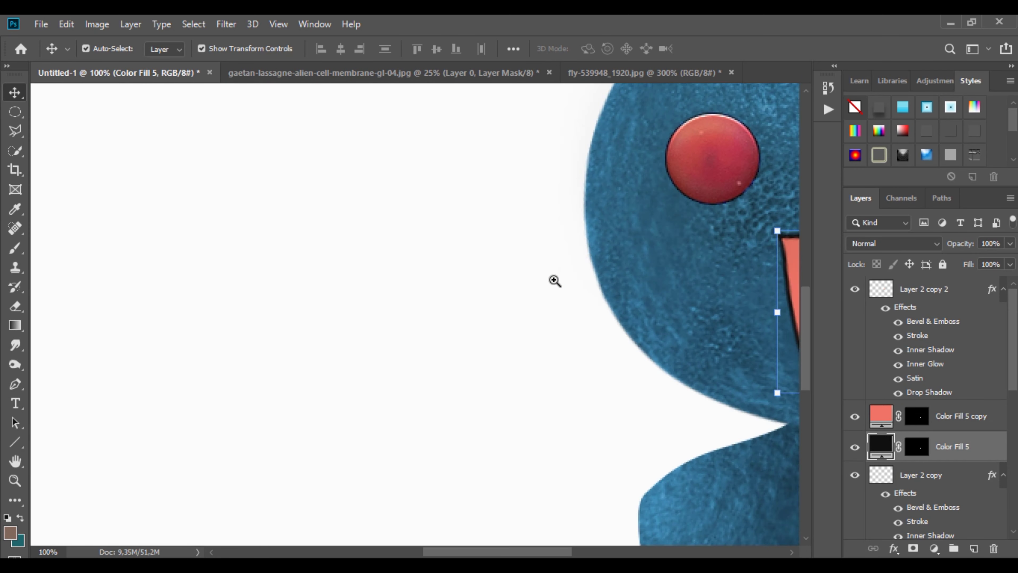
left_click_drag(571, 388, 284, 377)
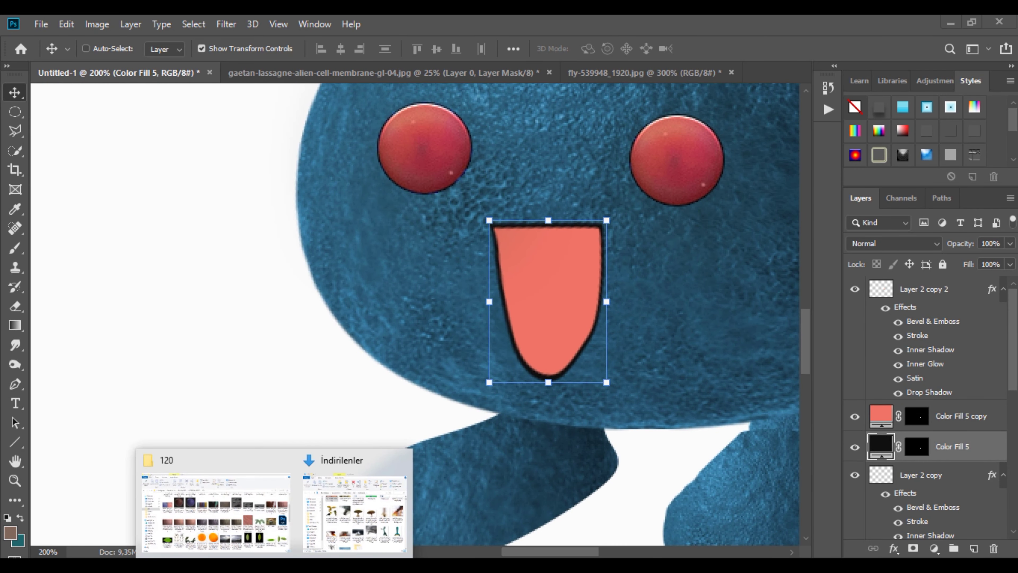
Switch to the 120 image folder in File Explorer and preview TexturesCom_Meat0017_seamless_S.jpg as a mouth texture
left_click(258, 520)
scroll(216, 337, "down", 5)
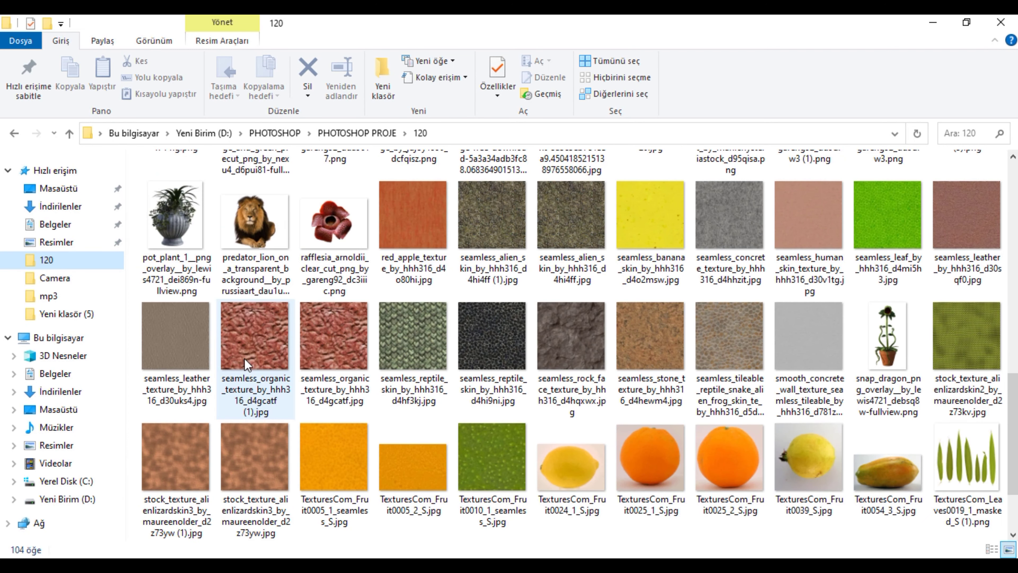
left_click(252, 338)
scroll(720, 310, "down", 2)
double_click(269, 458)
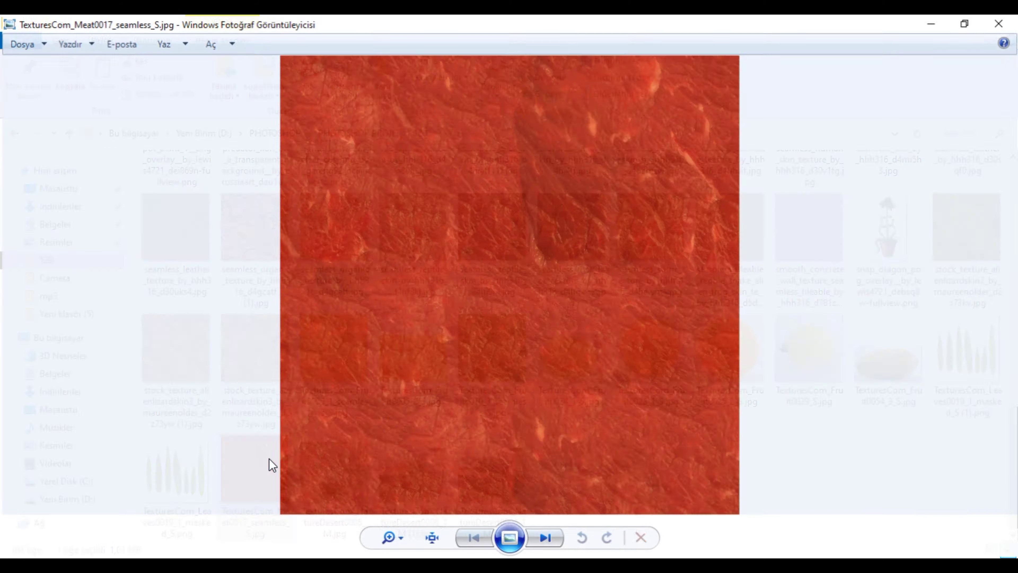
left_click(1001, 22)
Place gaetan-lassagne-zombie-skin-transformation-03.jpg in the Photoshop document and clip it to the red mouth fill
scroll(452, 224, "up", 5)
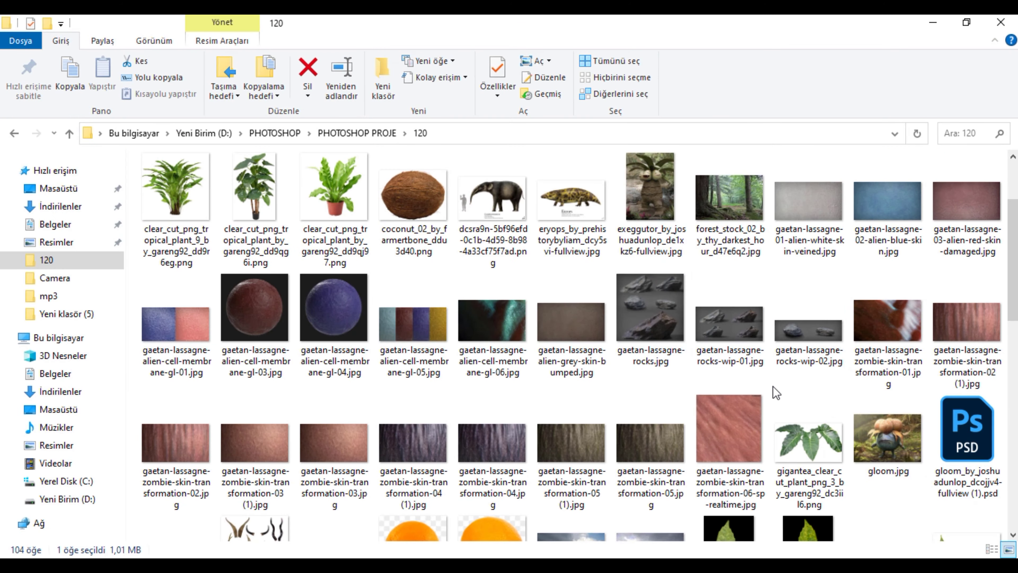
left_click(364, 434)
left_click(999, 23)
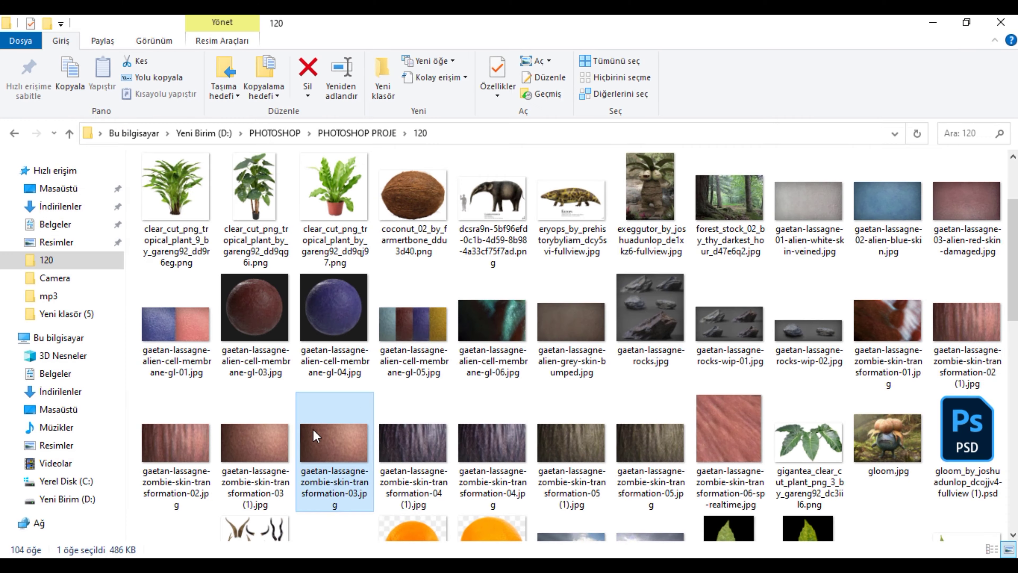
left_click_drag(313, 434, 464, 336)
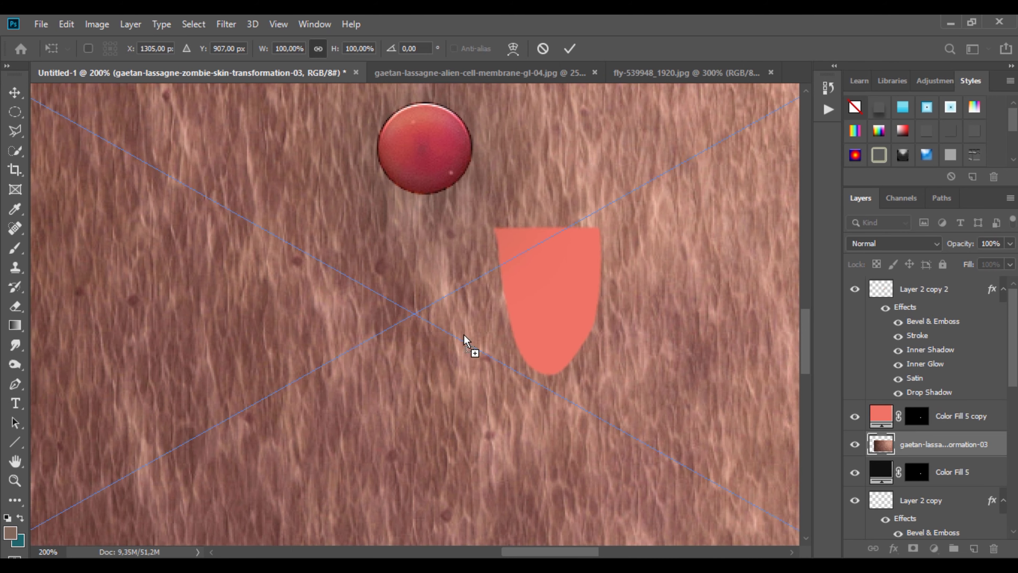
left_click_drag(937, 441, 939, 406)
right_click(938, 409)
left_click(785, 339)
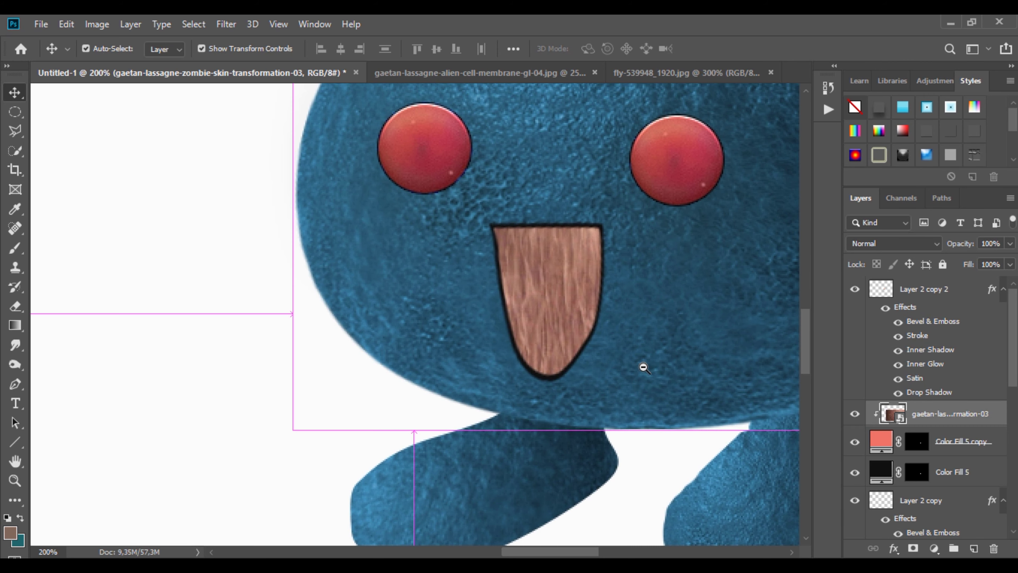
Scale the skin texture down to about 16% over the mouth
scroll(643, 364, "down", 3)
left_click_drag(125, 98, 585, 340)
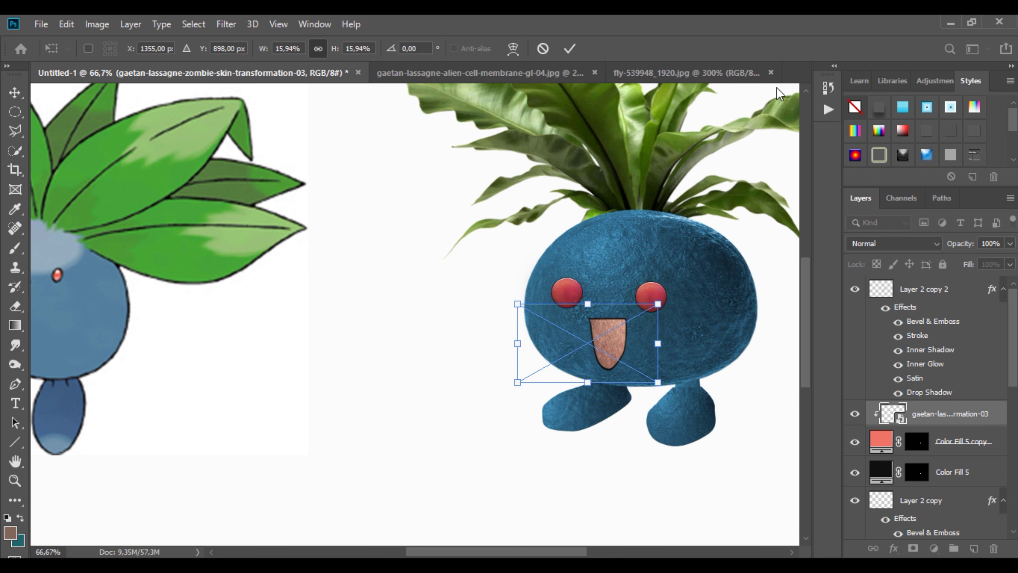
left_click(570, 48)
Add a Hue/Saturation adjustment clipped to the mouth texture and enable Colorize
left_click(617, 342, "ctrl")
left_click(617, 343, "ctrl")
scroll(617, 343, "up", 1)
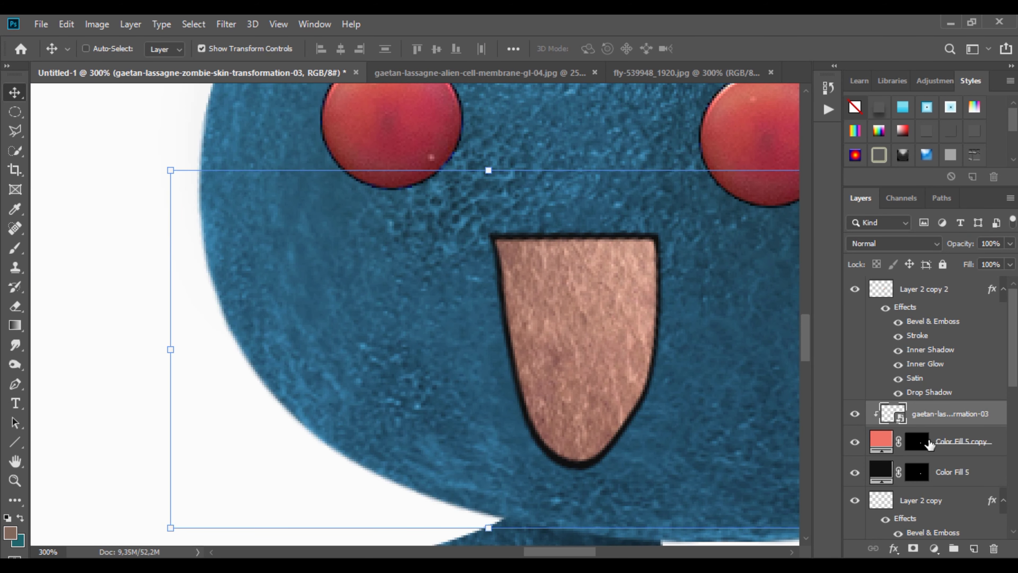
left_click(936, 548)
left_click(949, 403)
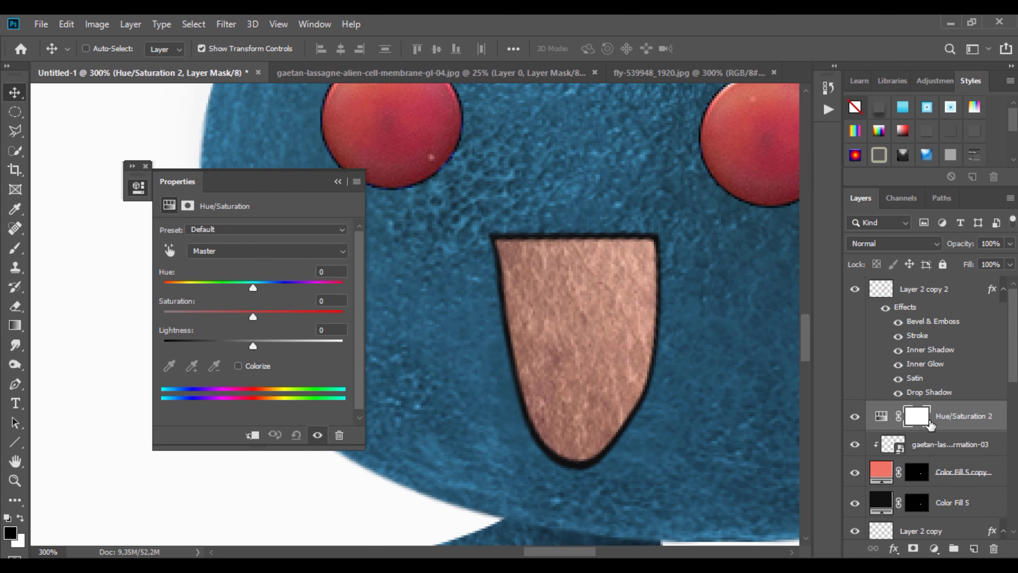
right_click(925, 420)
left_click(825, 300)
left_click(238, 366)
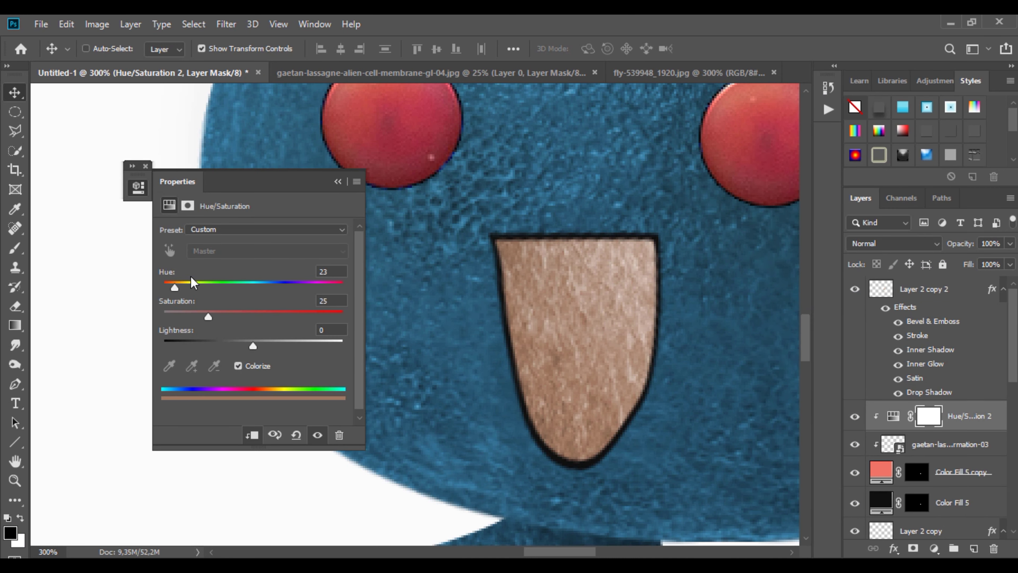
Shift the mouth texture's colorize adjustment to a red hue with saturation 42 and lightness -9
left_click_drag(193, 285, 167, 290)
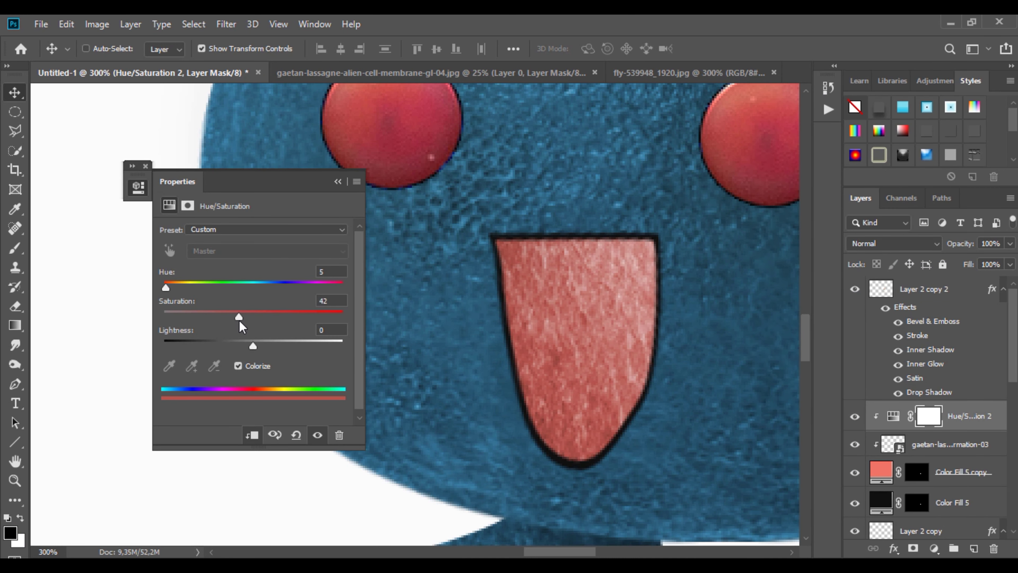
mouse_move(250, 344)
left_mouse_down()
mouse_move(234, 346)
mouse_move(244, 346)
left_mouse_up()
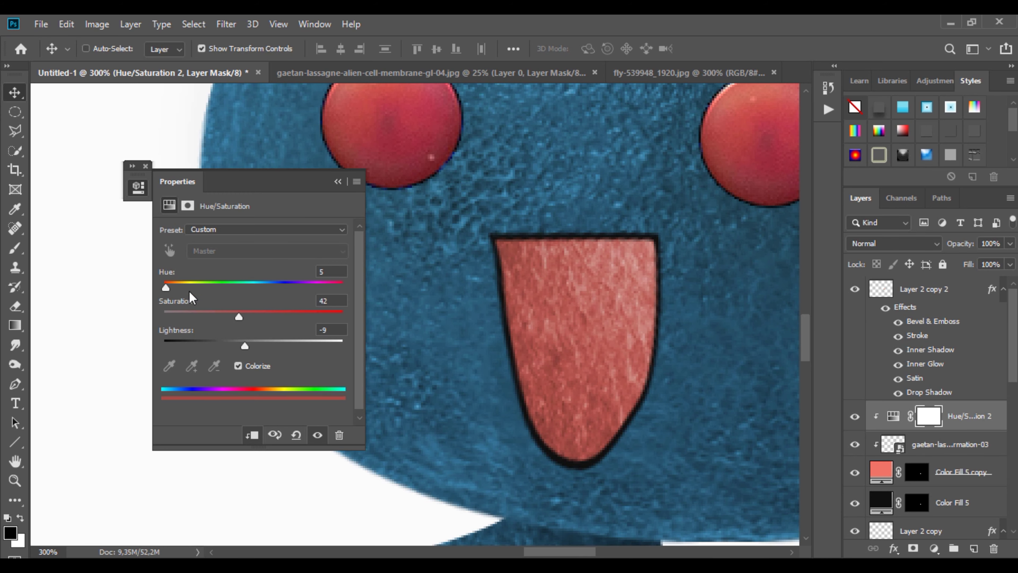
left_click_drag(166, 287, 172, 288)
left_click(337, 181)
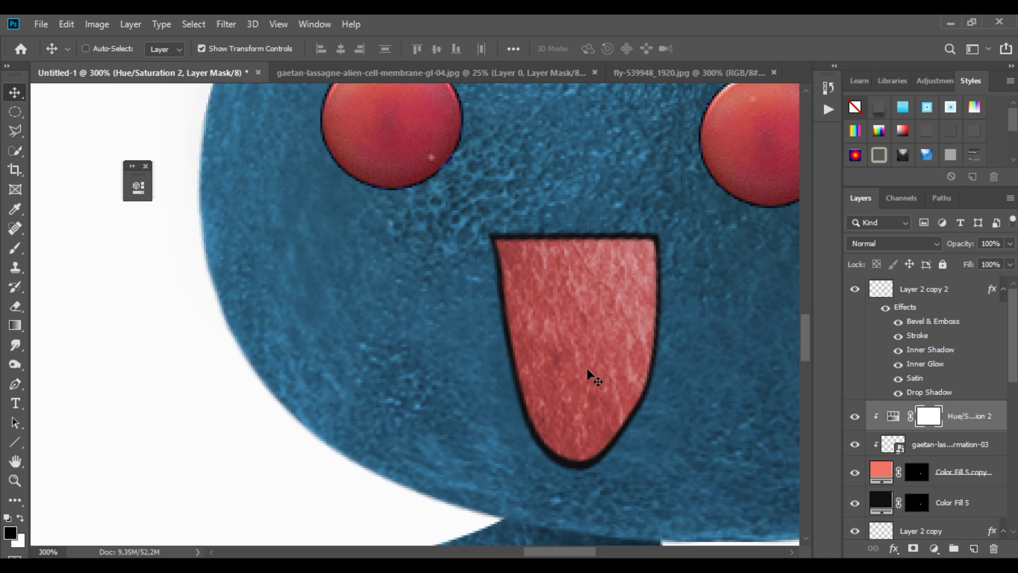
Set the blend mode of the black mouth outline fill, Color Fill 5, to Soft Light
left_click(953, 505)
left_click(894, 243)
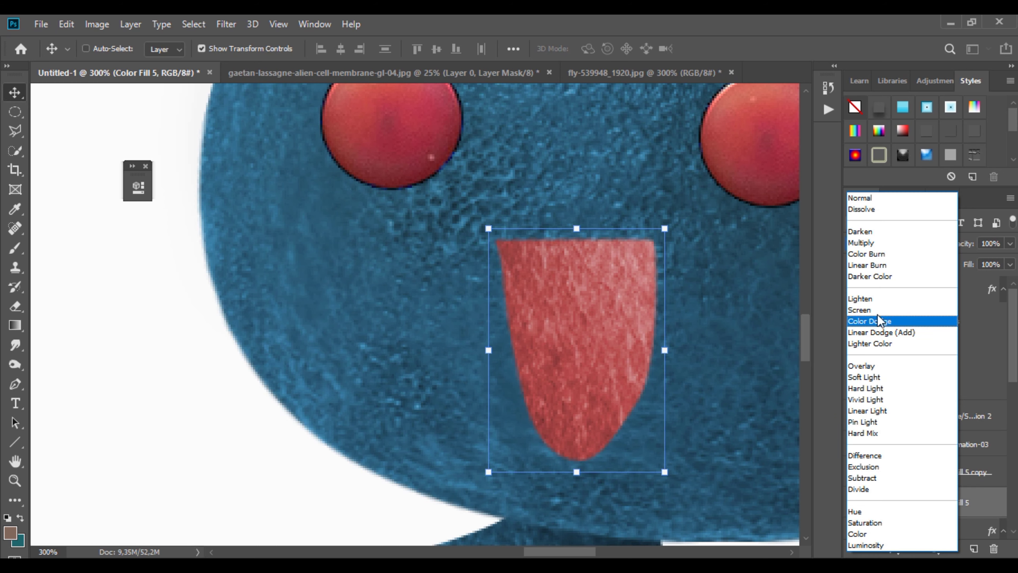
left_click(876, 378)
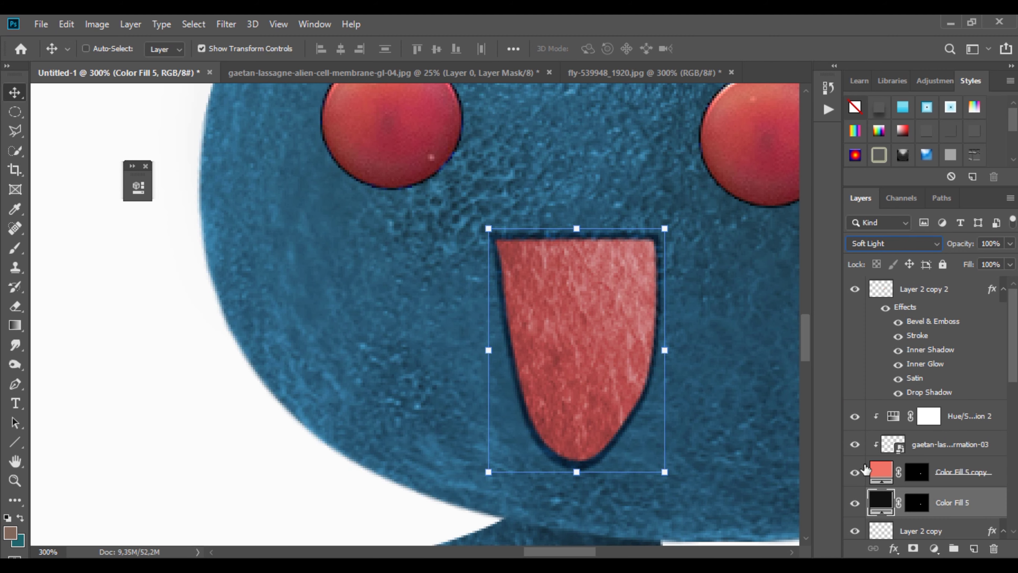
key("ctrl+minus")
key("ctrl+minus")
key("ctrl+minus")
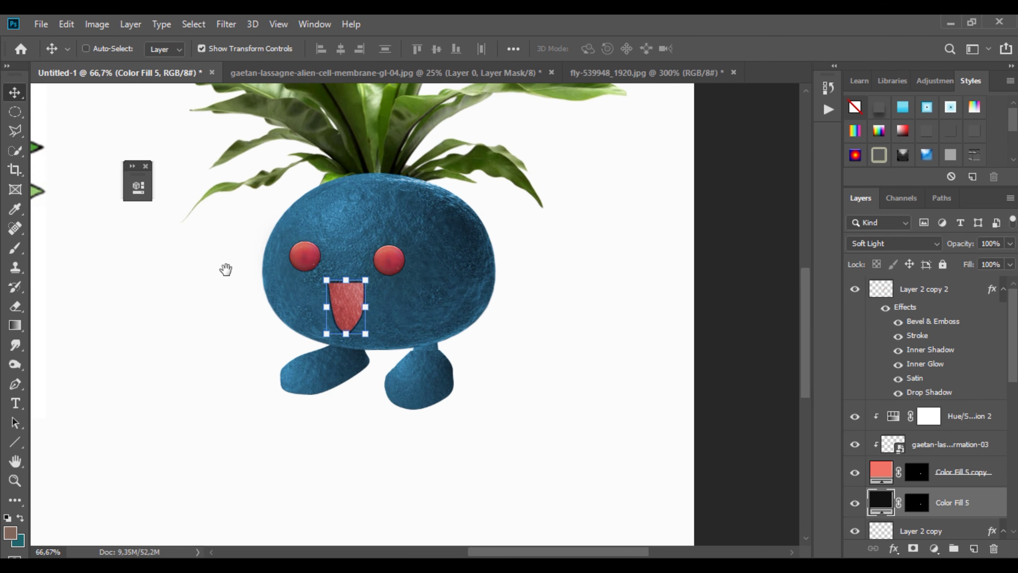
left_click_drag(225, 269, 431, 275)
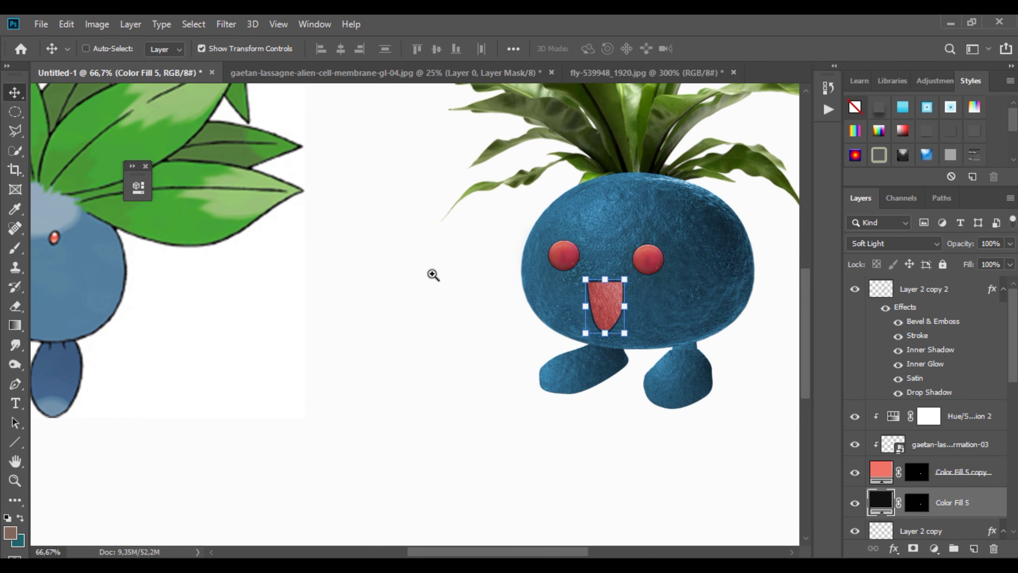
Add a second Hue/Saturation adjustment directly above the mouth's skin texture with lightness +25
left_click(531, 276, "ctrl")
left_click_drag(531, 278, 312, 243)
left_click(924, 444)
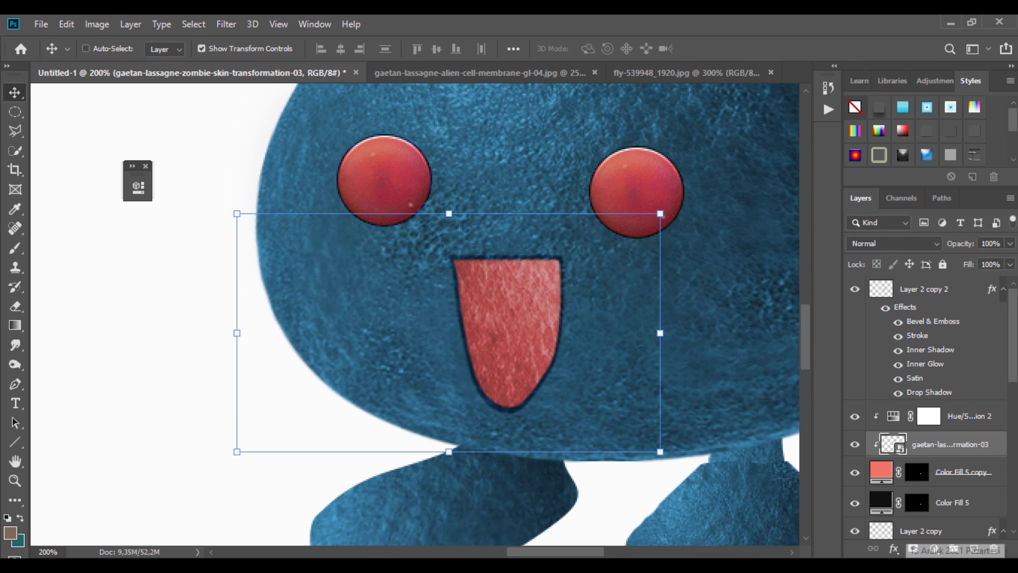
left_click(933, 548)
left_click(942, 410)
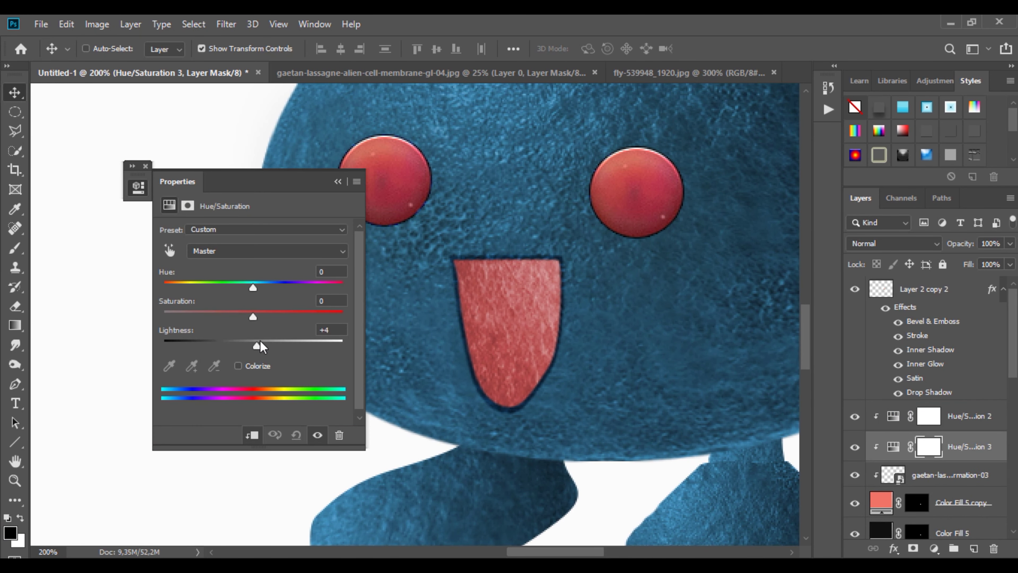
left_click_drag(261, 343, 273, 343)
left_click(338, 181)
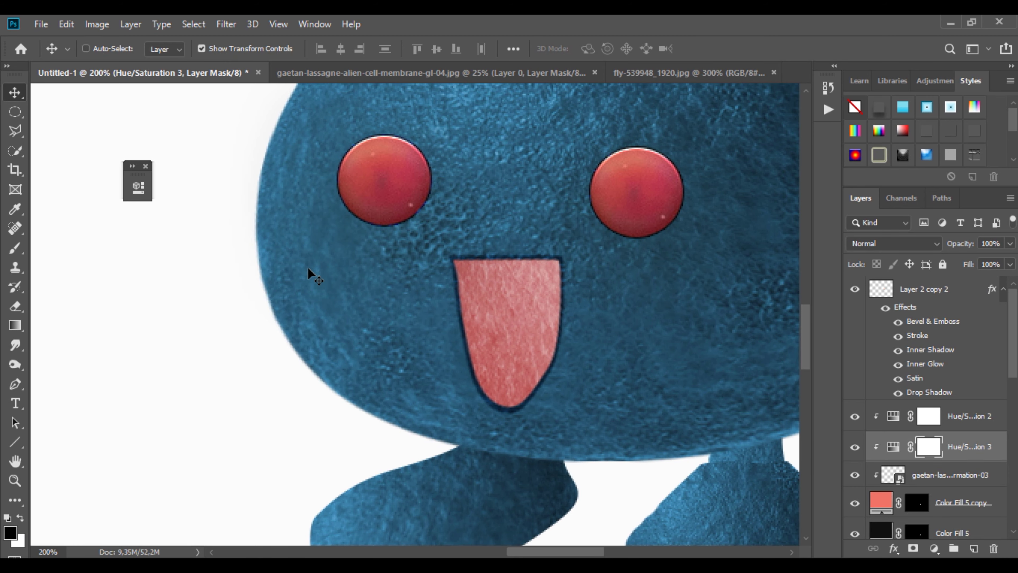
Replace the new adjustment's mask with an elliptical one over the lower part of the mouth to form a tongue
left_click(273, 281, "alt")
left_click(273, 282, "alt")
left_click(272, 281, "alt")
left_click_drag(259, 290, 427, 282)
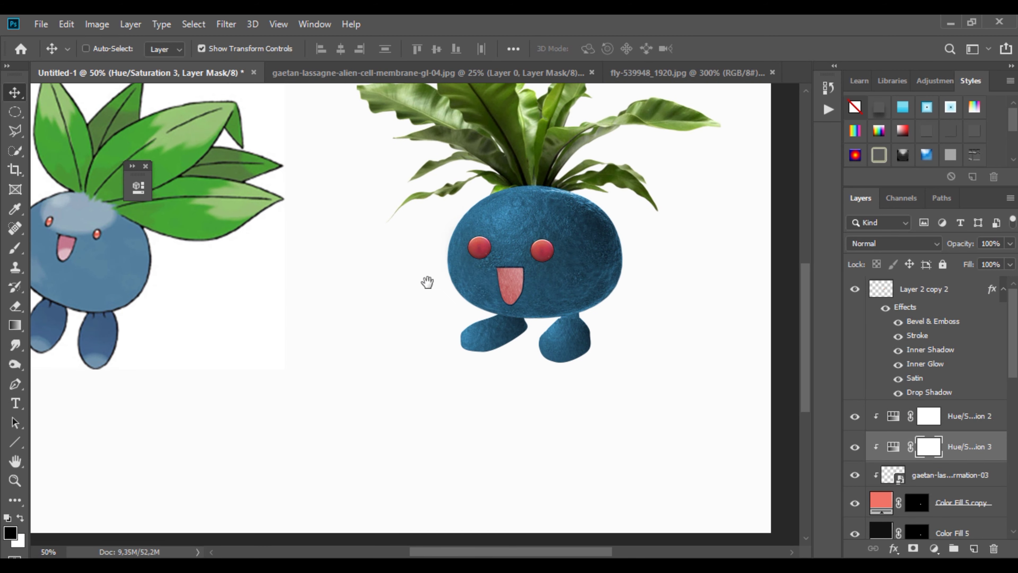
left_click(15, 113)
left_click_drag(494, 327, 545, 283)
left_click_drag(928, 451, 993, 549)
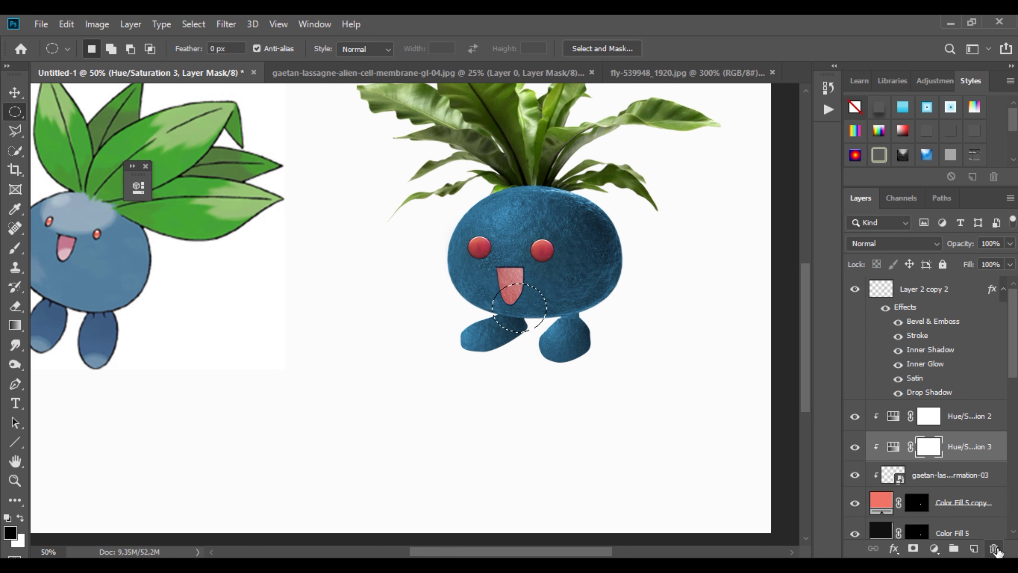
key("Return")
left_click(913, 549)
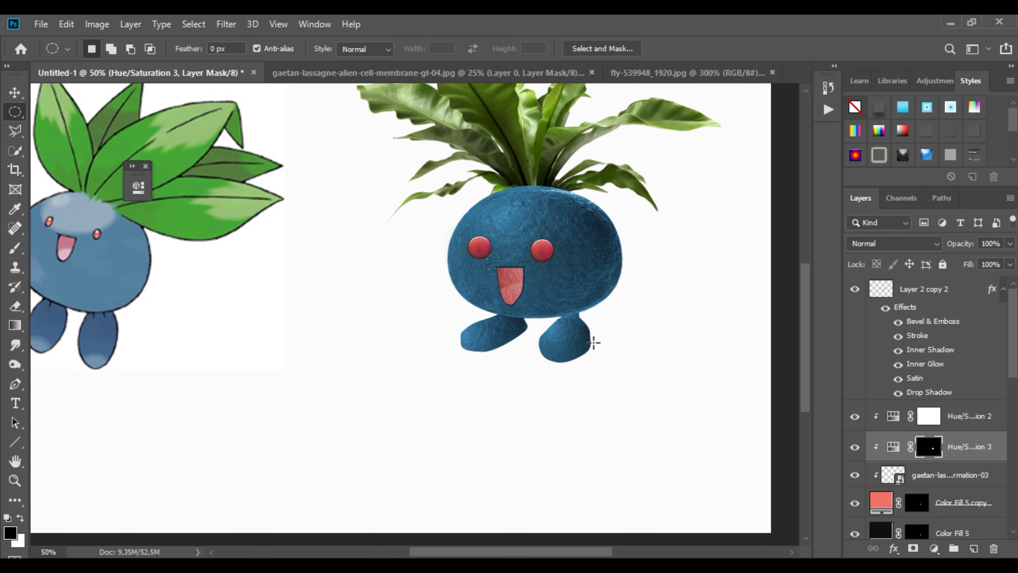
Enable Colorize on the tongue's Hue/Saturation adjustment and set hue 23, saturation 63 and lightness +29
left_click(508, 268, "ctrl")
left_click(512, 268, "ctrl")
left_click(512, 269, "ctrl")
left_click(512, 268, "ctrl")
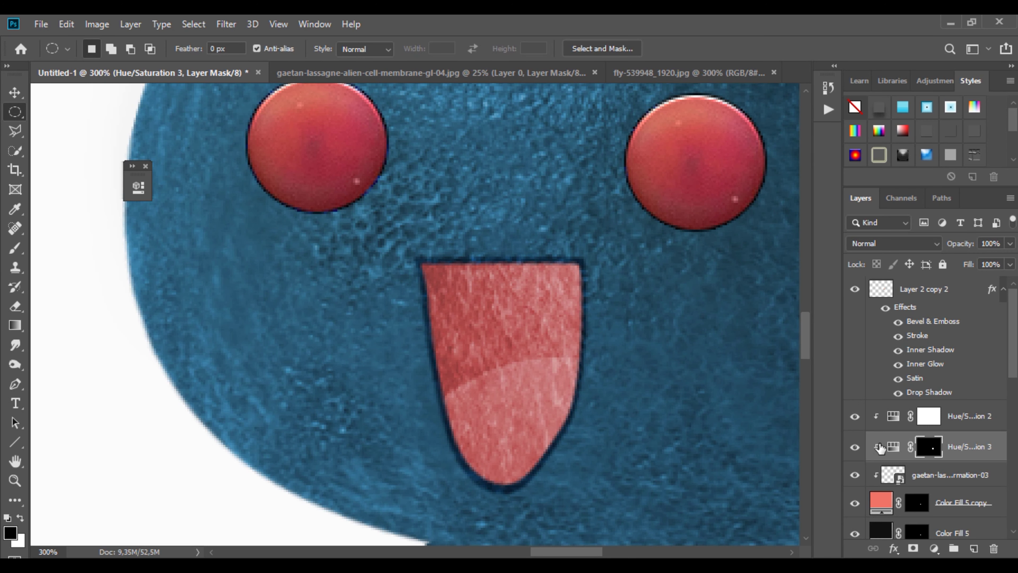
double_click(894, 447)
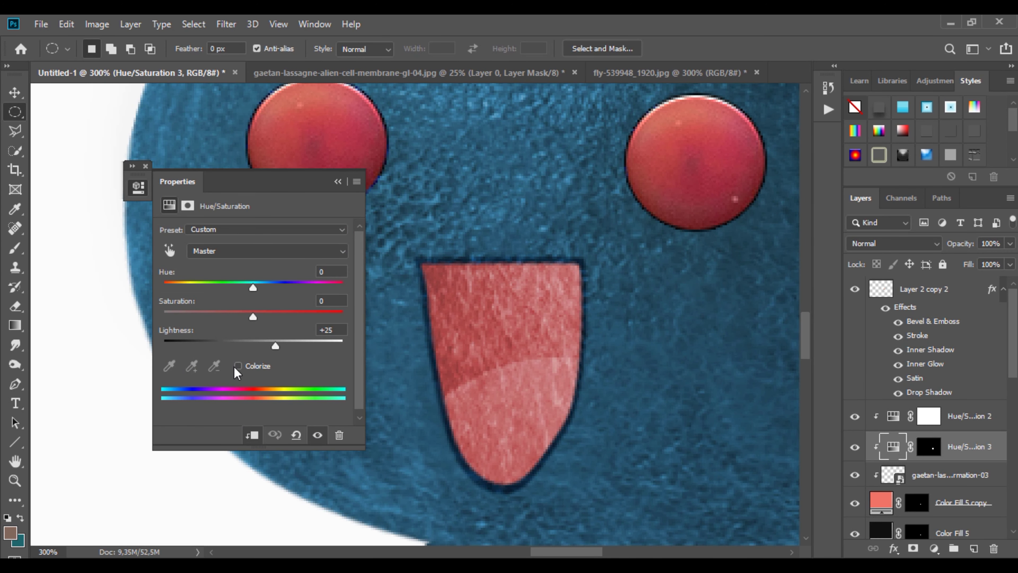
left_click(237, 366)
left_click_drag(253, 346, 281, 348)
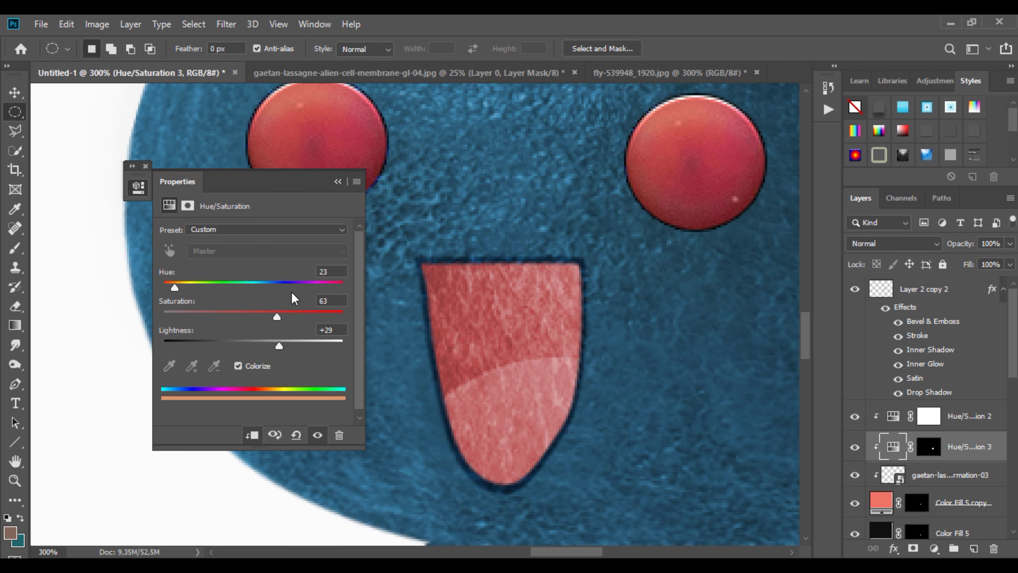
left_click(338, 182)
Group both mouth adjustments, the skin texture and the two mouth color fills, and name the group dil
scroll(262, 262, "down", 5)
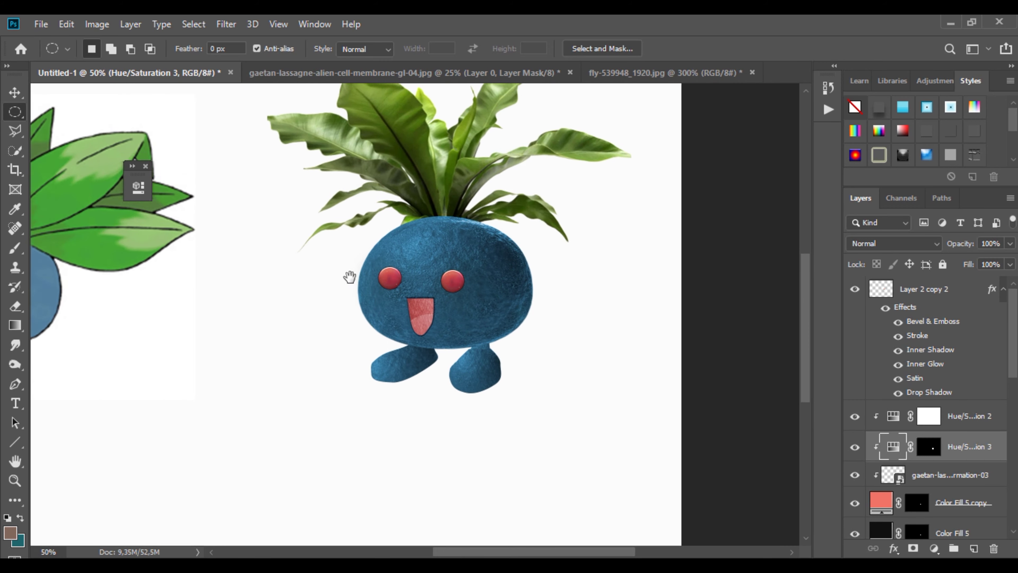
left_click_drag(194, 235, 299, 237)
left_click_drag(404, 209, 368, 212)
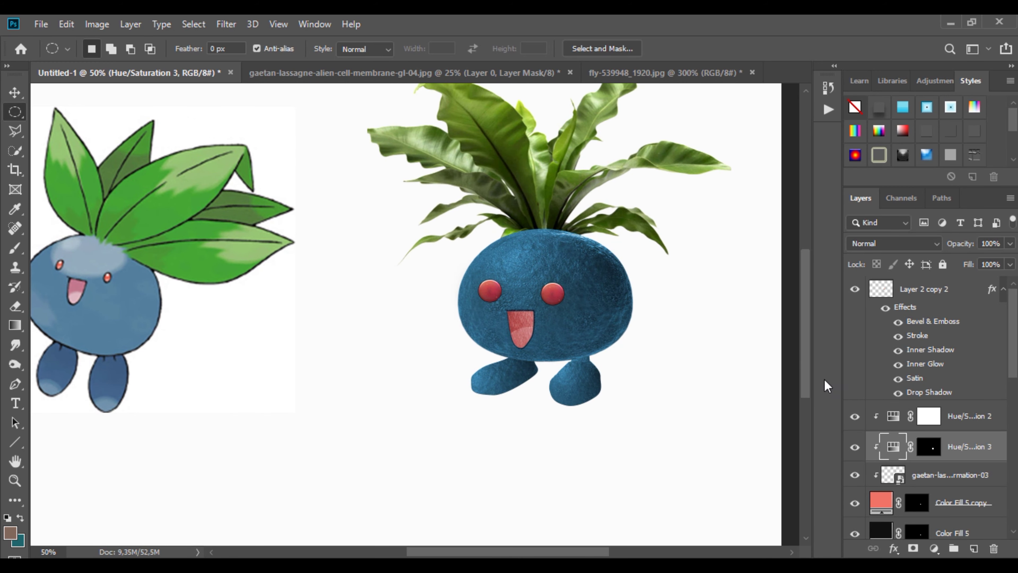
left_click(951, 476, "ctrl")
left_click(954, 501, "ctrl")
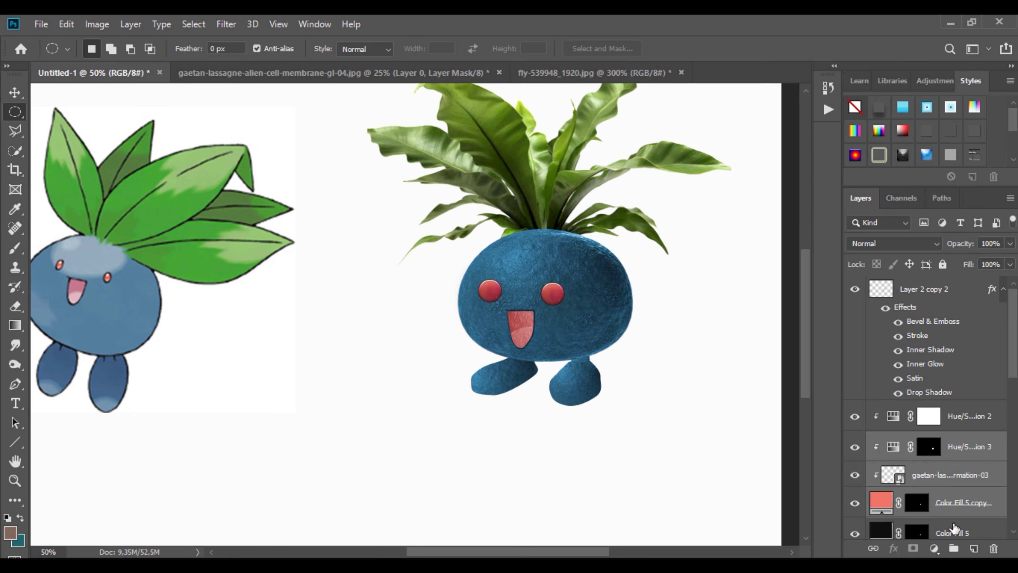
left_click(954, 530, "ctrl")
left_click(963, 418, "ctrl")
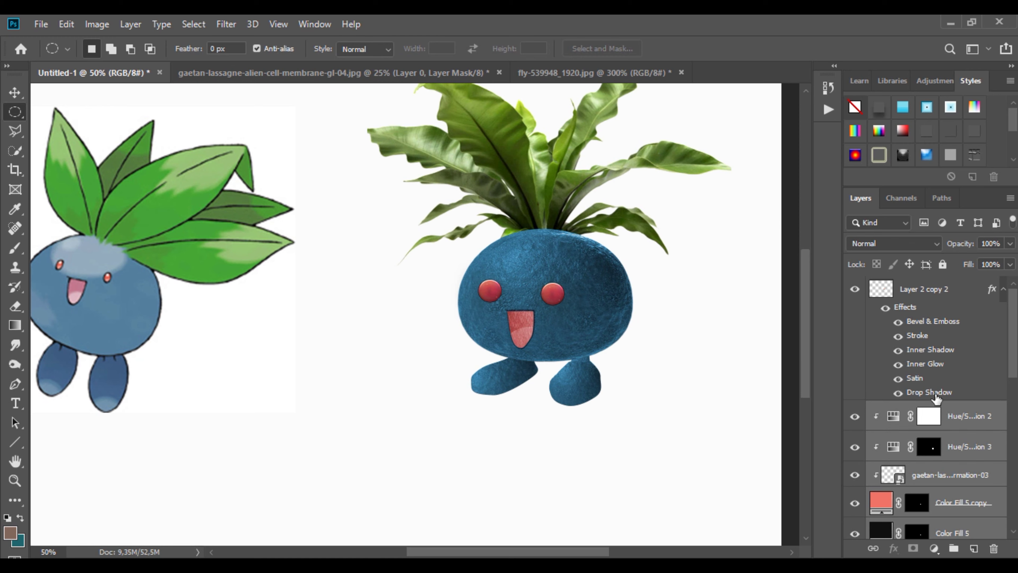
key("ctrl+g")
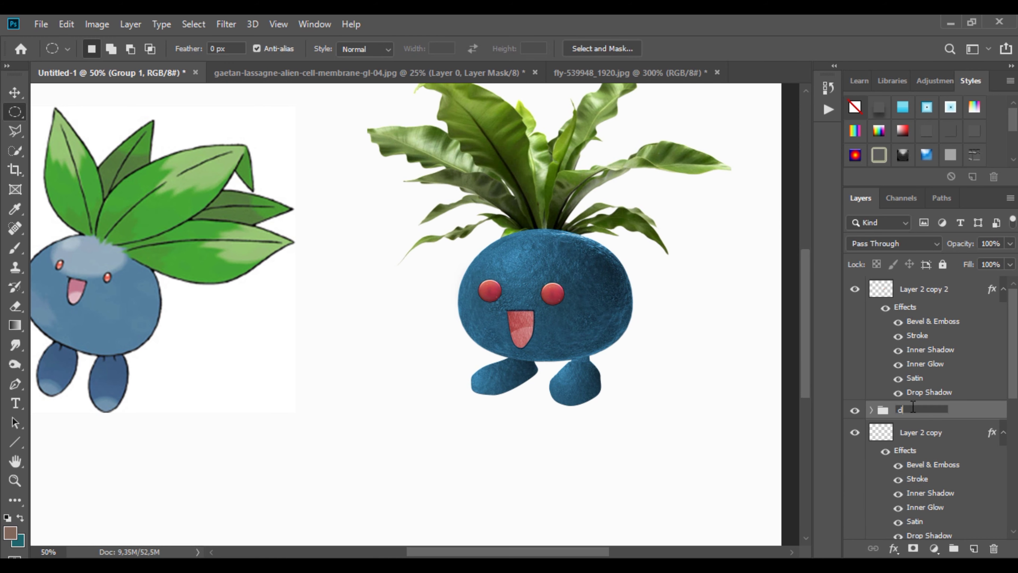
Group the two eye layers, Layer 2 copy and Layer 2 copy 2, and name the group eyes
left_click(942, 289)
left_click(855, 290)
left_click(855, 289)
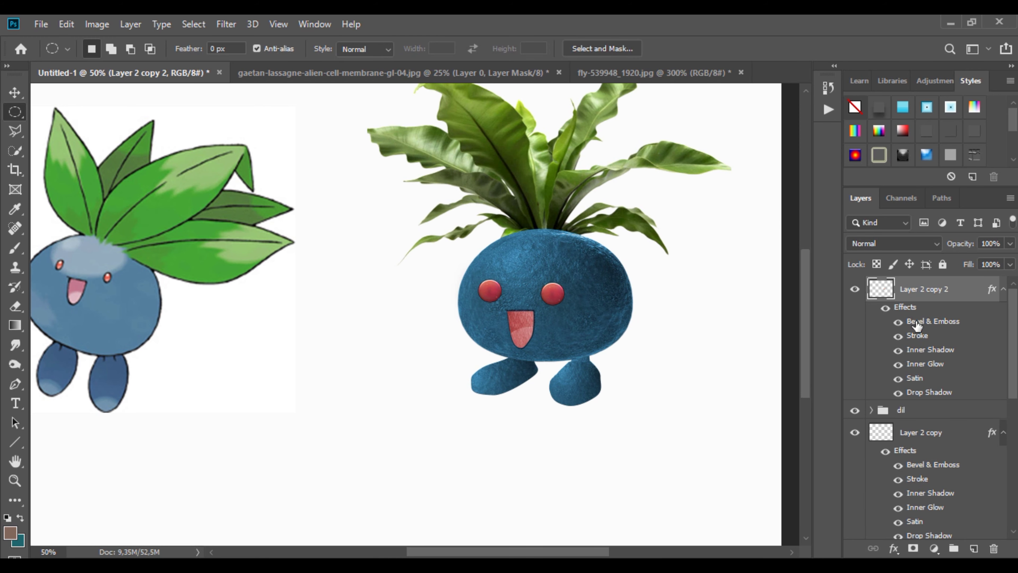
scroll(915, 323, "down", 6)
scroll(917, 325, "up", 5)
left_click(855, 289)
left_click(855, 288)
left_click_drag(862, 434, 921, 409)
left_click(927, 288, "shift")
left_click_drag(927, 289, 953, 548)
left_click(908, 284)
type("eyes")
key("Return")
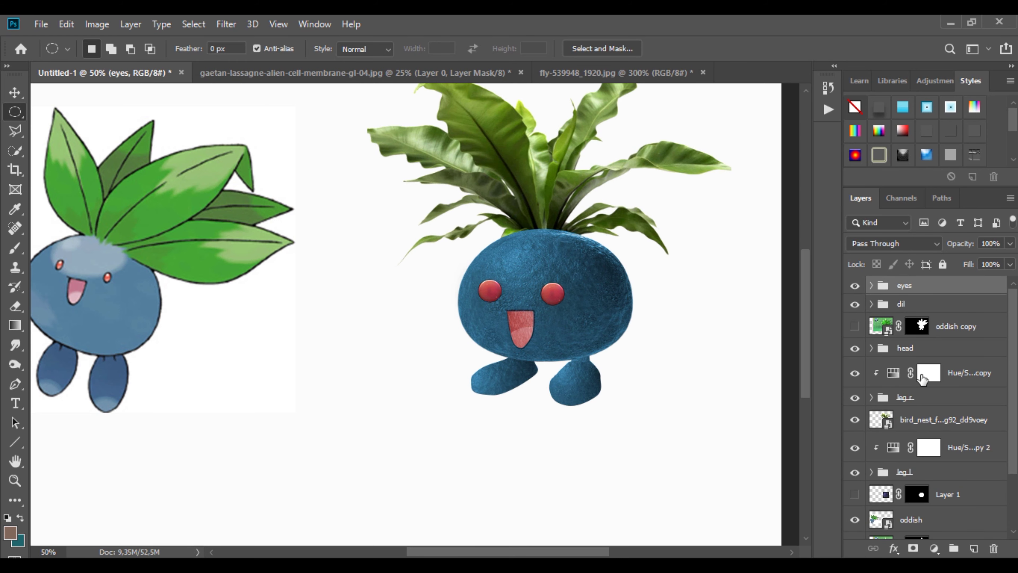
Add a Hue/Saturation adjustment clipped to the head group, with its hue at 0
left_click(917, 355)
left_click(934, 548)
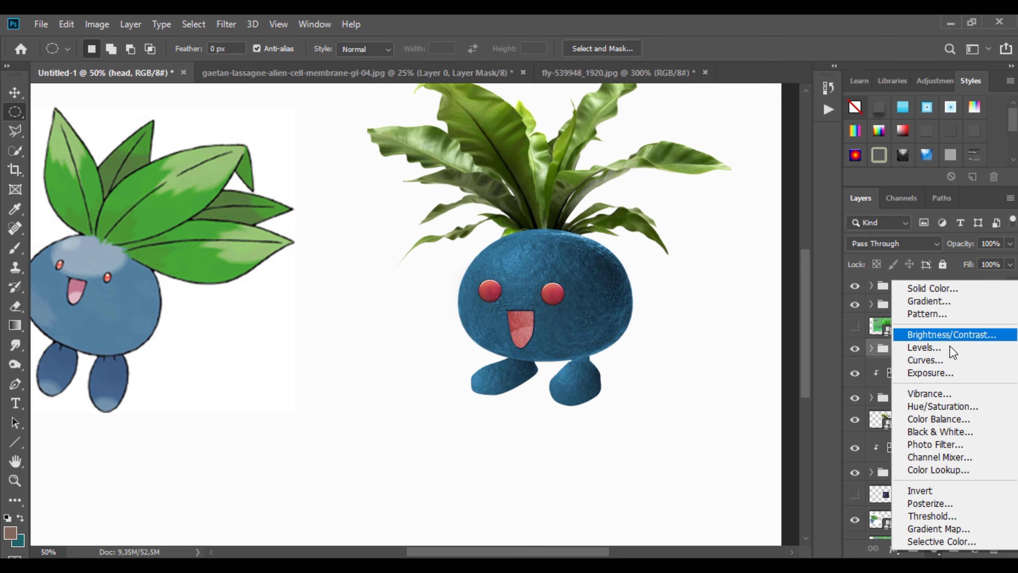
left_click(951, 406)
mouse_move(250, 288)
left_mouse_down()
mouse_move(237, 290)
mouse_move(248, 290)
left_mouse_up()
right_click(956, 360)
left_click(859, 300)
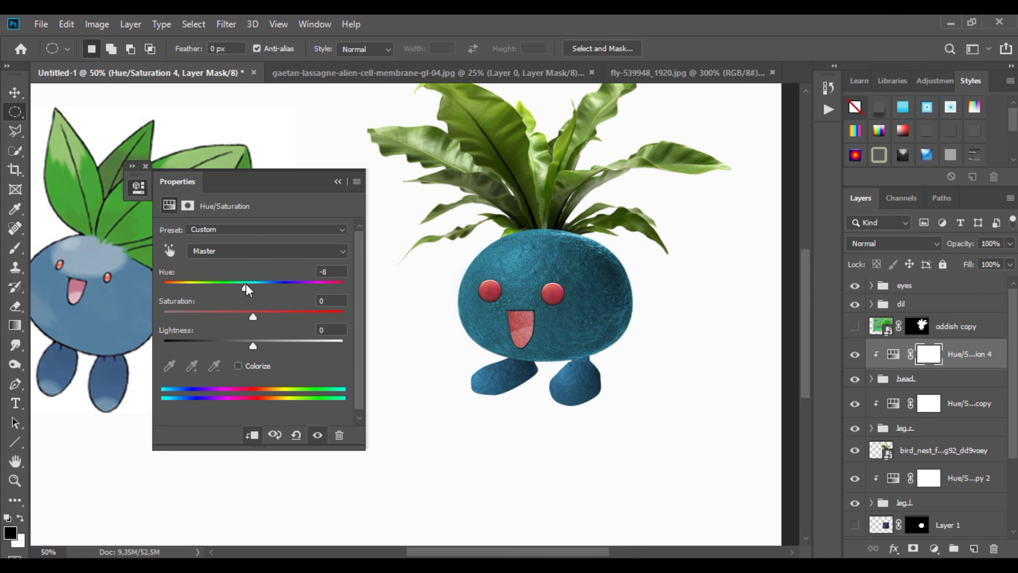
type("0")
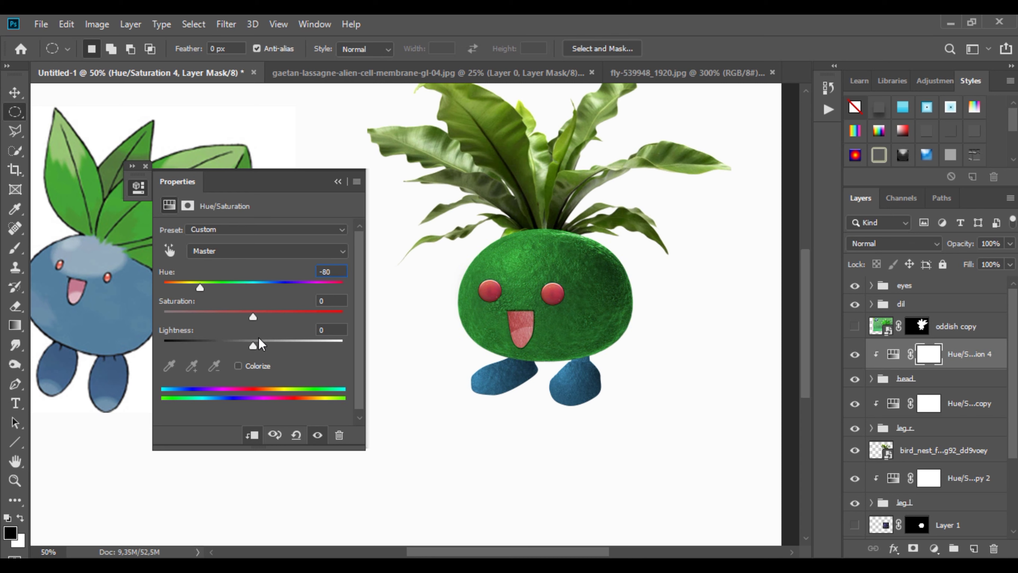
left_click_drag(339, 271, 288, 269)
type("0")
Raise the lightness of the head's Hue/Saturation adjustment and set its blend mode to Linear Dodge (Add)
left_click_drag(254, 344, 275, 338)
left_click(336, 181)
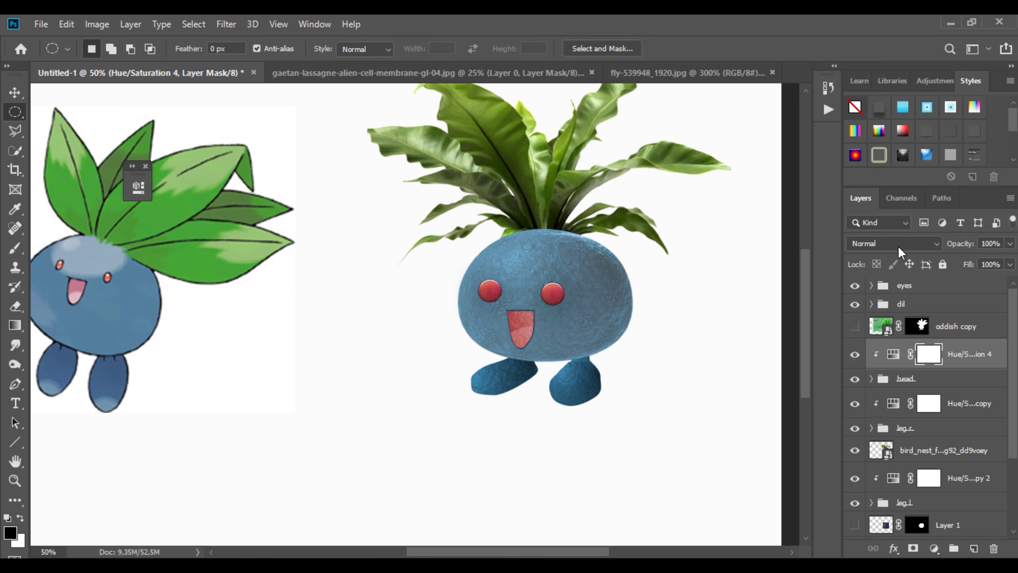
left_click(896, 243)
left_click(890, 332)
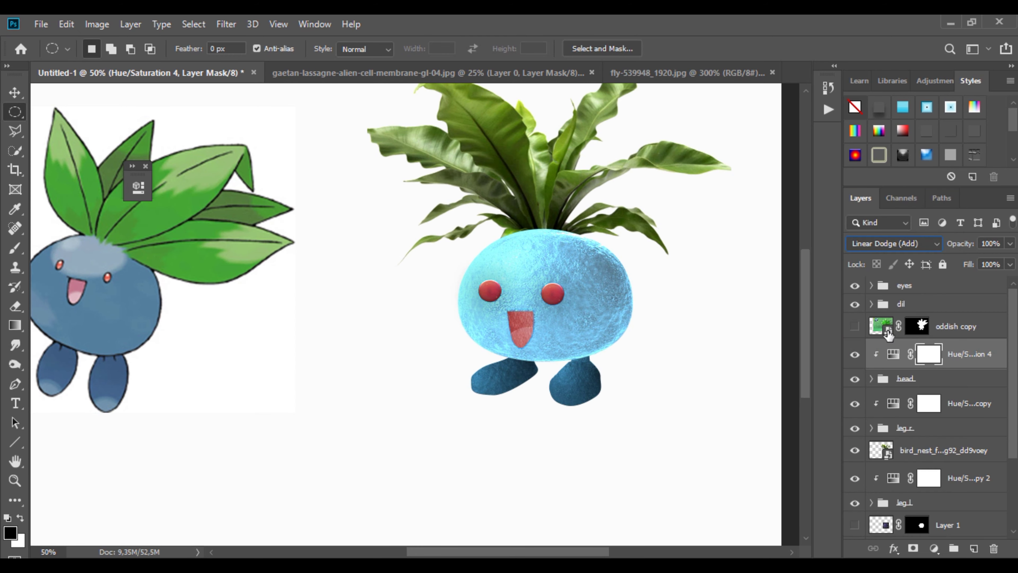
double_click(931, 353)
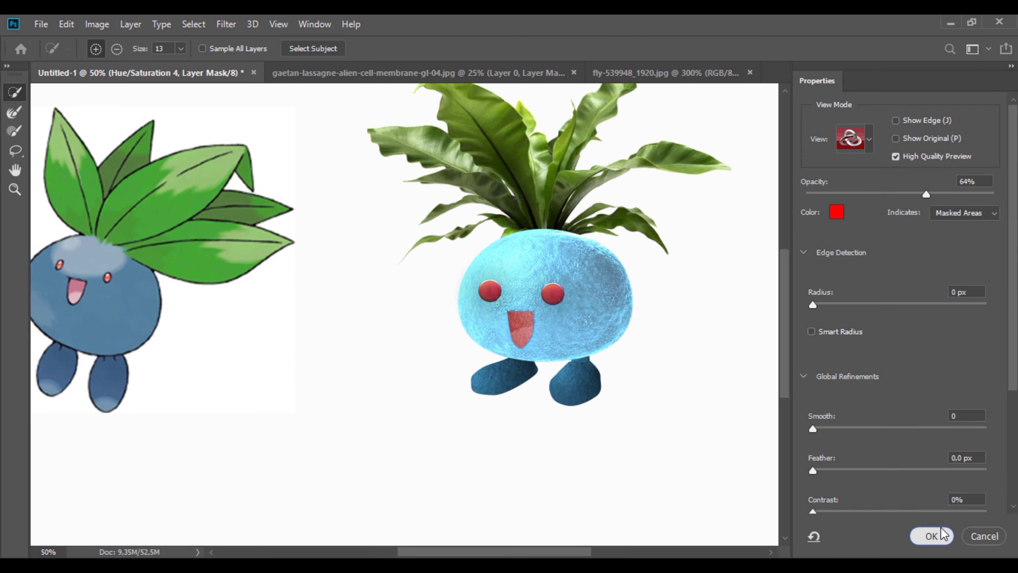
scroll(973, 463, "down", 3)
left_click(931, 536)
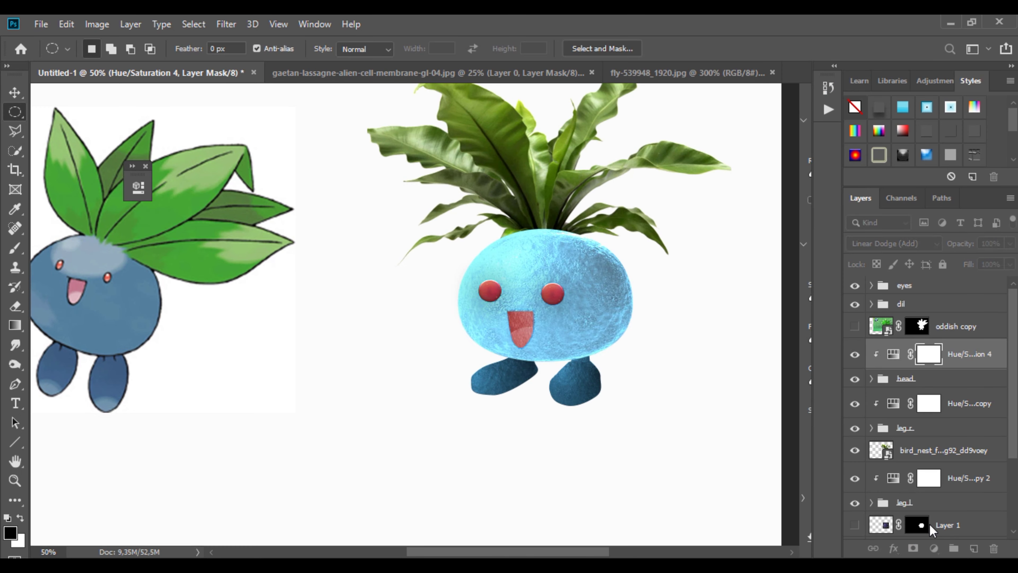
Invert the head adjustment's mask to black and choose the Soft Round brush at 322 px
right_click(591, 278)
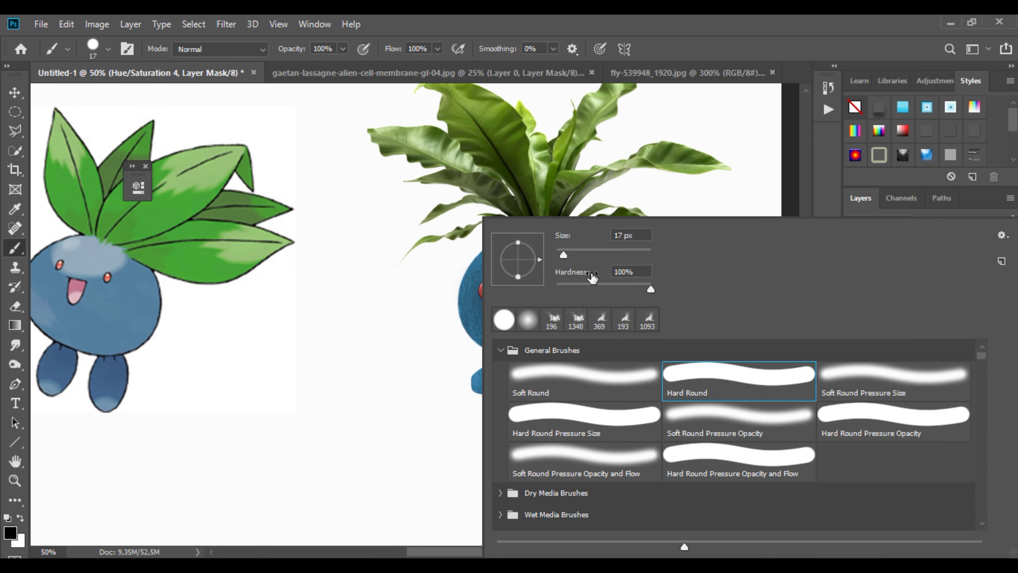
left_click(592, 372)
left_click_drag(616, 256, 633, 251)
left_click(452, 194)
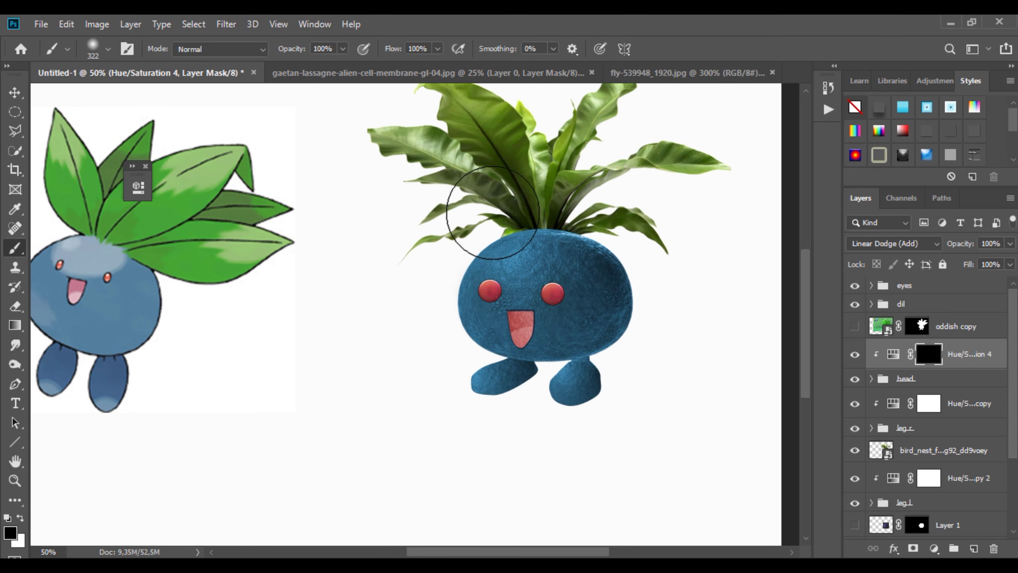
Paint white on the head adjustment's mask along the upper-left side of the head to create a highlight
left_click(21, 517)
mouse_move(491, 224)
left_mouse_down()
mouse_move(451, 201)
mouse_move(417, 200)
left_mouse_up()
key("ctrl+z")
left_click_drag(410, 262, 444, 205)
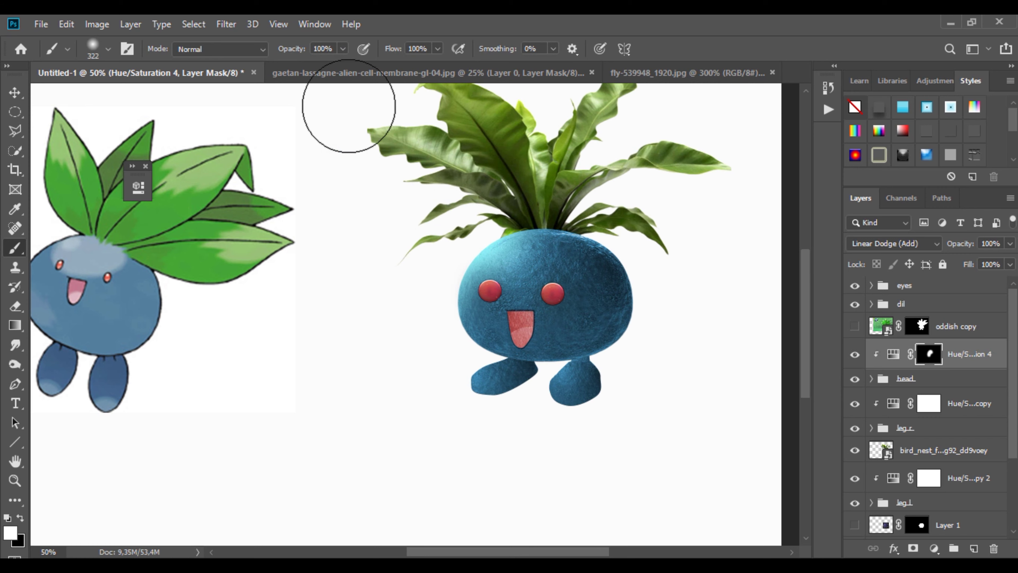
Paint white on the head adjustment's mask at 30% brush opacity to lighten the right-hand side of the head
left_click_drag(343, 48, 322, 64)
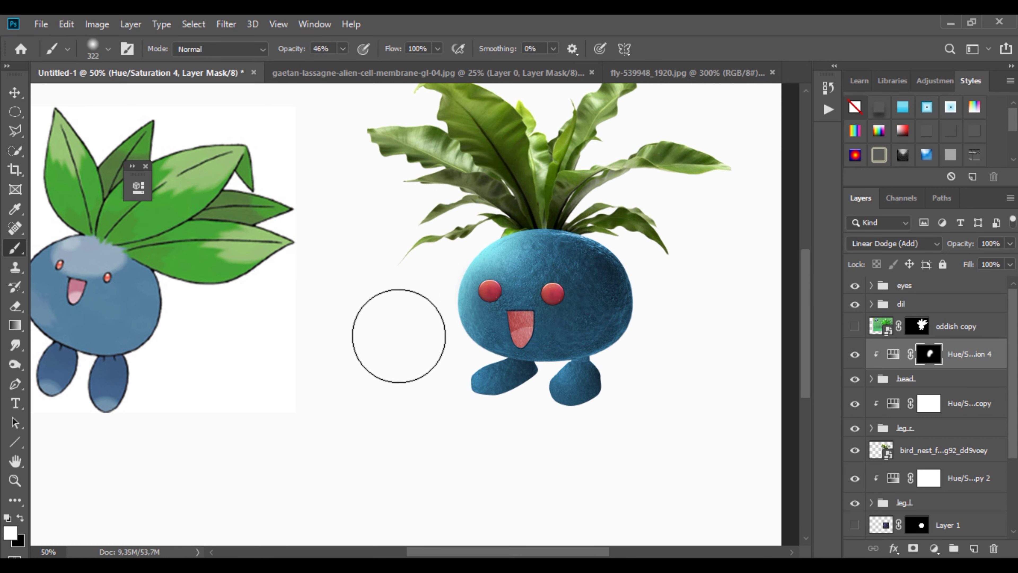
left_click(512, 272, "ctrl")
key("x")
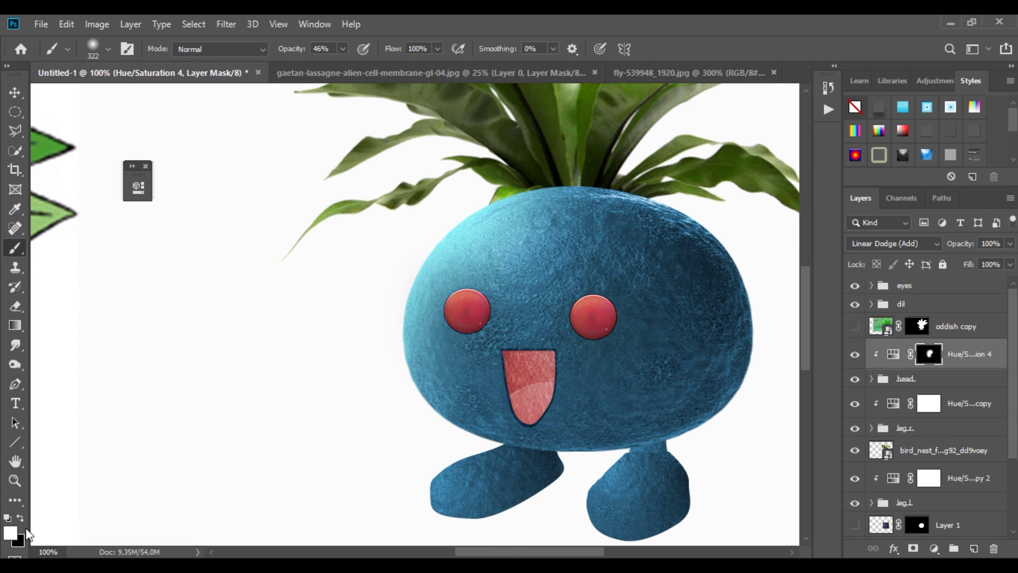
left_click_drag(343, 48, 329, 68)
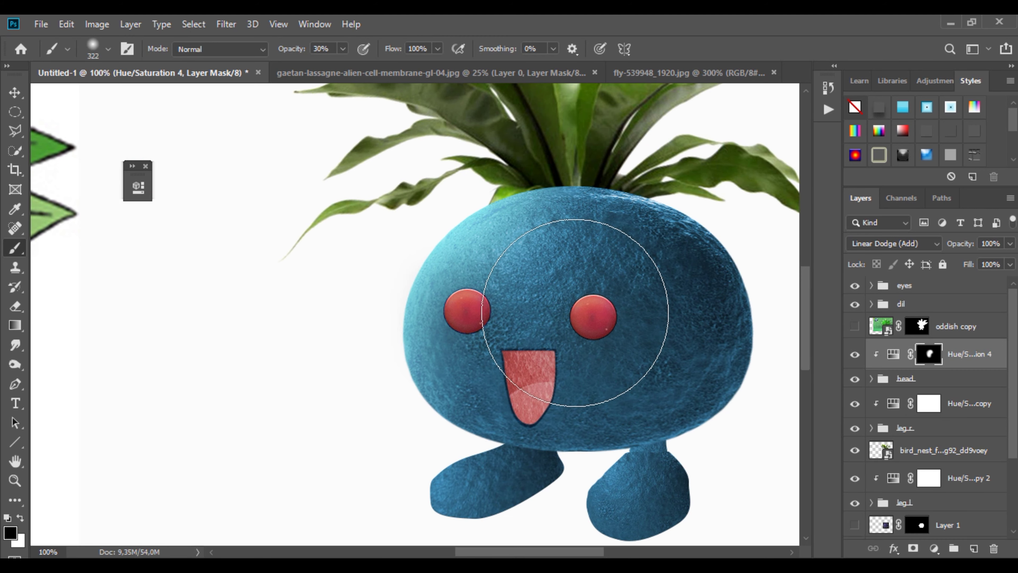
left_click(20, 517)
left_click(689, 303)
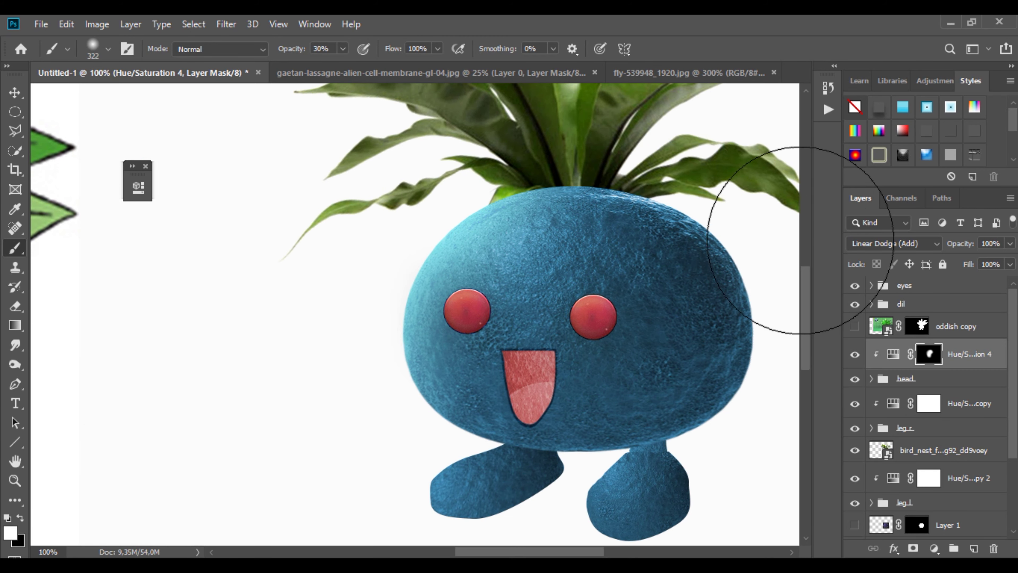
scroll(800, 261, "up", 10)
scroll(807, 270, "down", 10)
left_click_drag(701, 309, 538, 266)
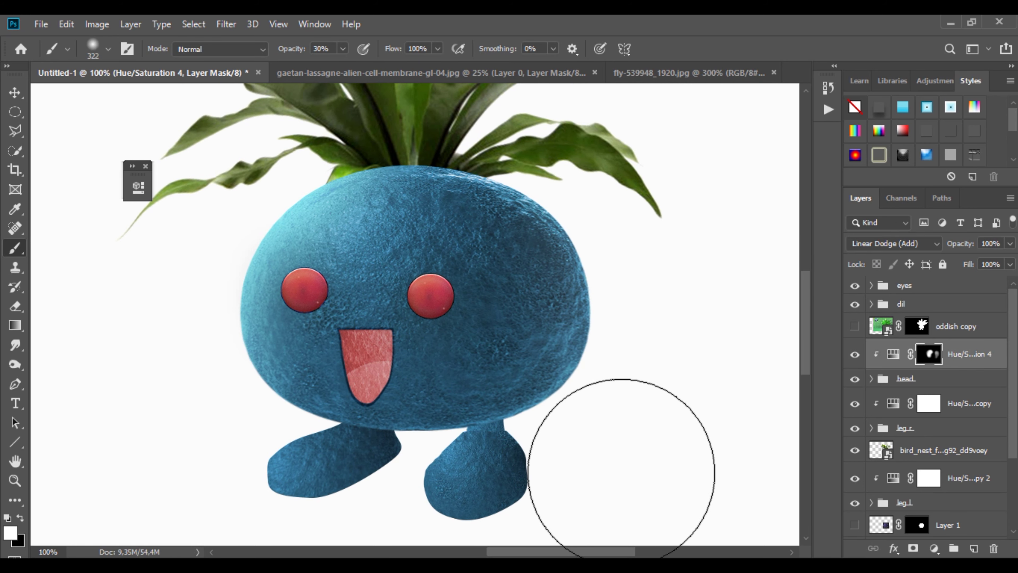
Duplicate the head's Hue/Saturation adjustment to the top of the layer stack and replace its mask with a fresh black one
mouse_move(980, 359)
left_mouse_down()
mouse_move(973, 549)
mouse_move(967, 277)
mouse_move(993, 548)
left_mouse_up()
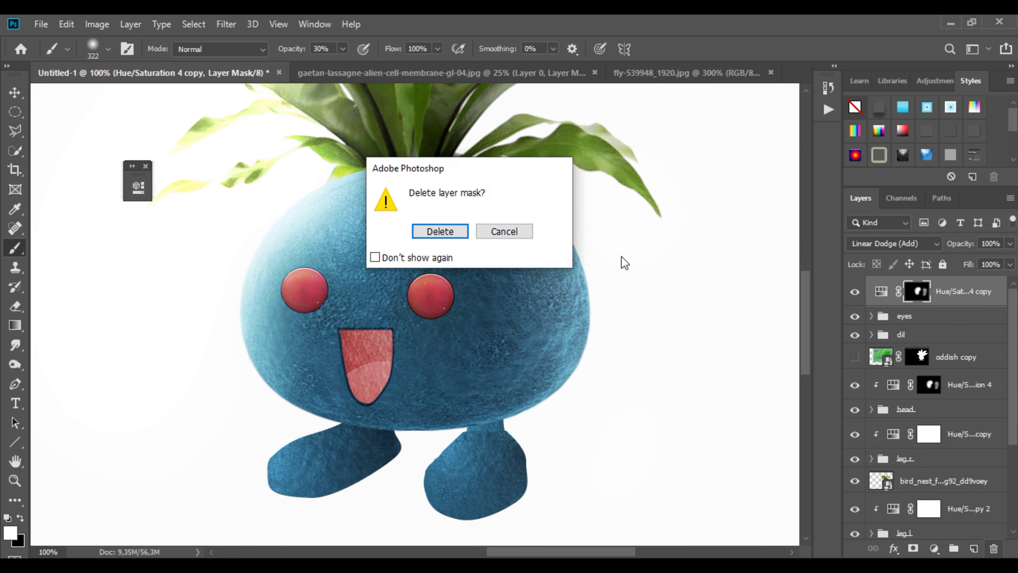
left_click(441, 230)
left_click(974, 549)
key("ctrl+z")
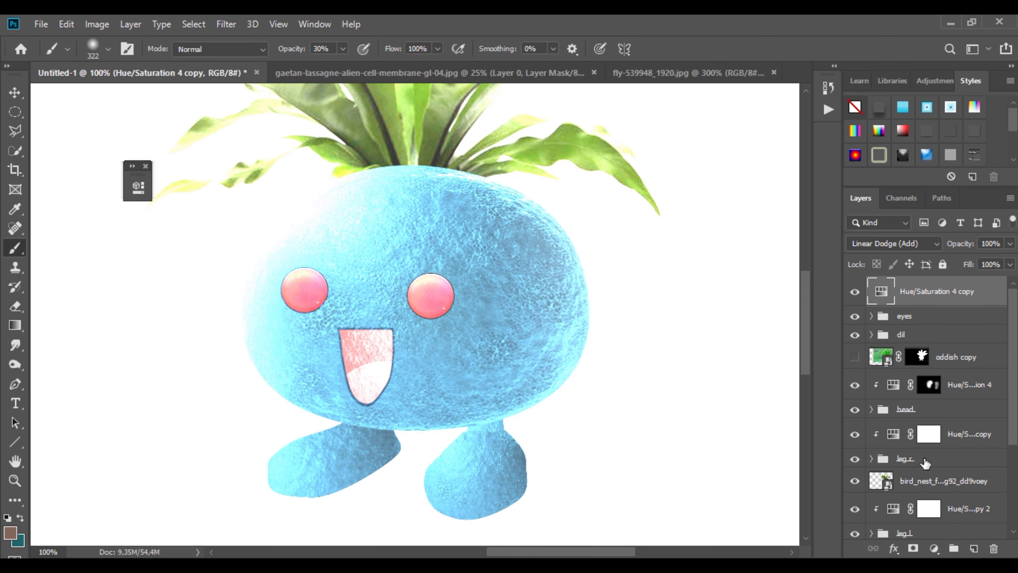
left_click(913, 547)
double_click(918, 292)
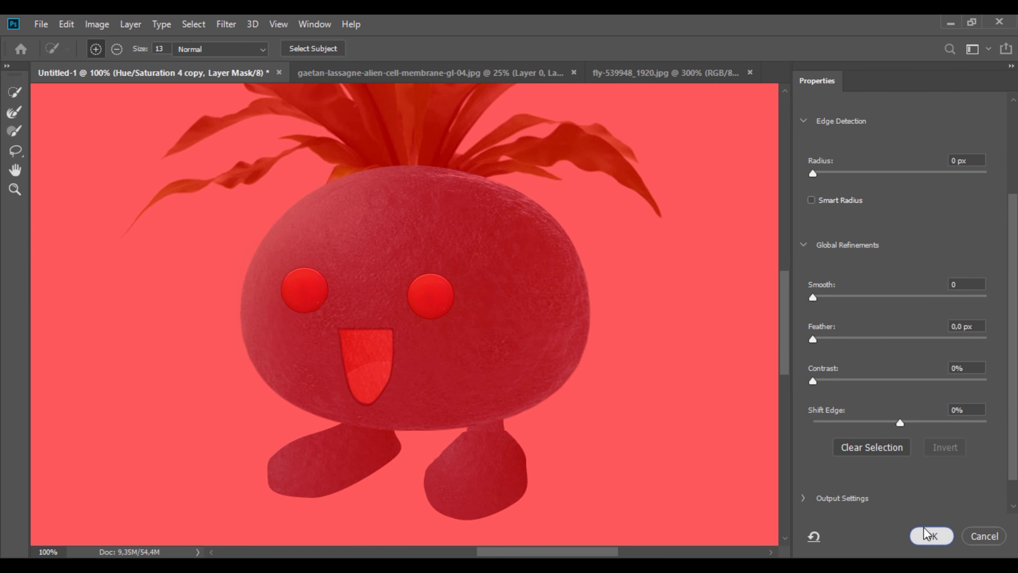
left_click(931, 536)
Paint white on the copied adjustment's mask with a 55 px brush at 30% opacity along the edges of both feet
right_click(341, 258)
left_click_drag(341, 256, 339, 256)
left_click(185, 439)
left_click_drag(250, 448, 279, 437)
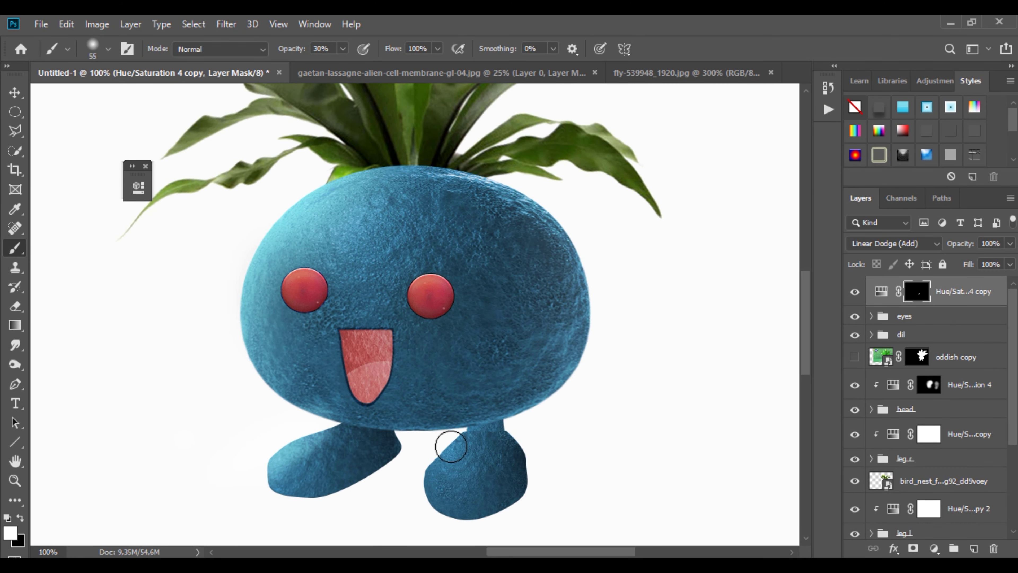
left_click_drag(450, 443, 407, 512)
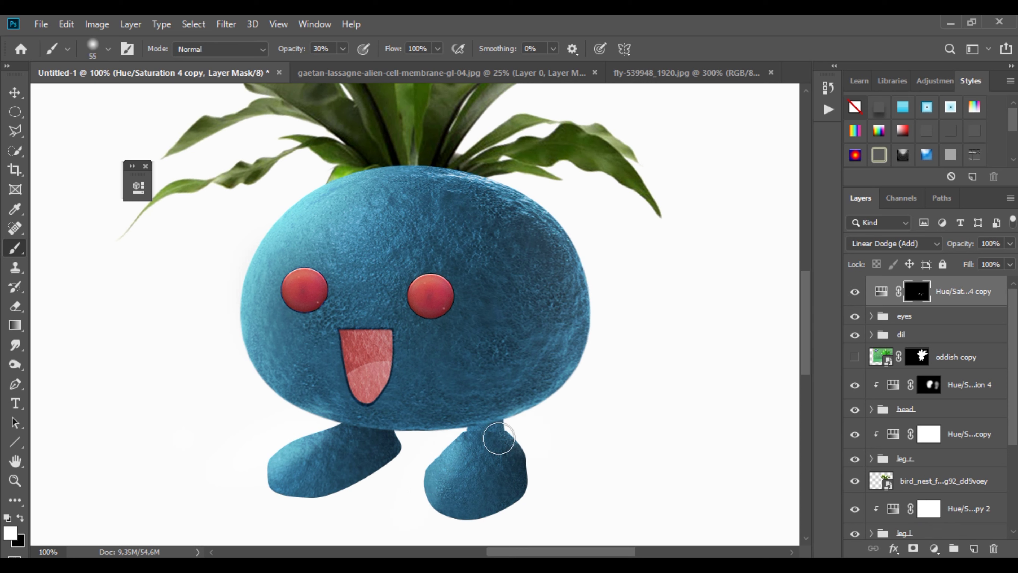
Paint white on the copied adjustment's mask along the right and left outer edges of the head
mouse_move(605, 301)
left_mouse_down()
mouse_move(600, 275)
mouse_move(607, 305)
left_mouse_up()
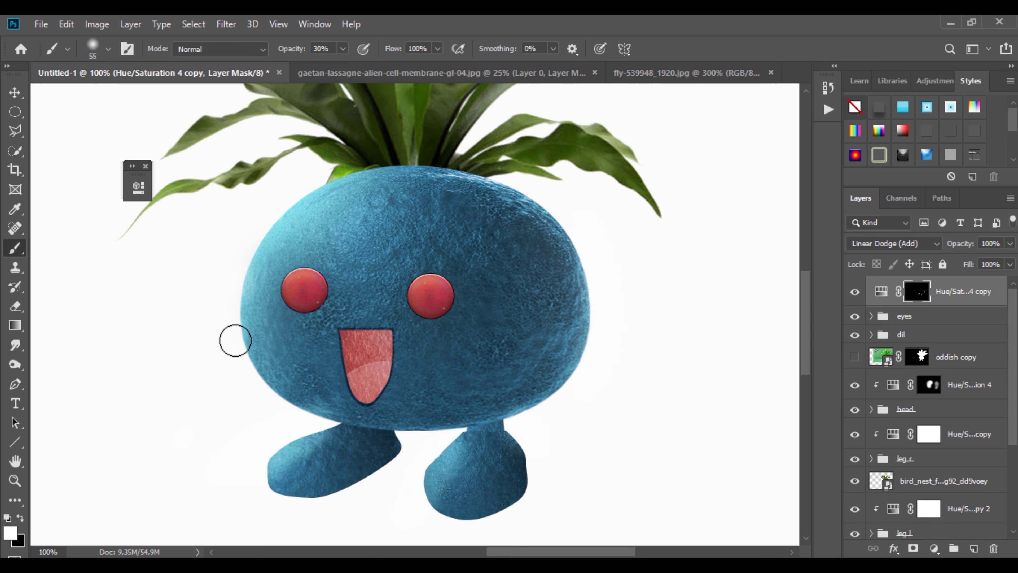
left_click_drag(257, 217, 210, 356)
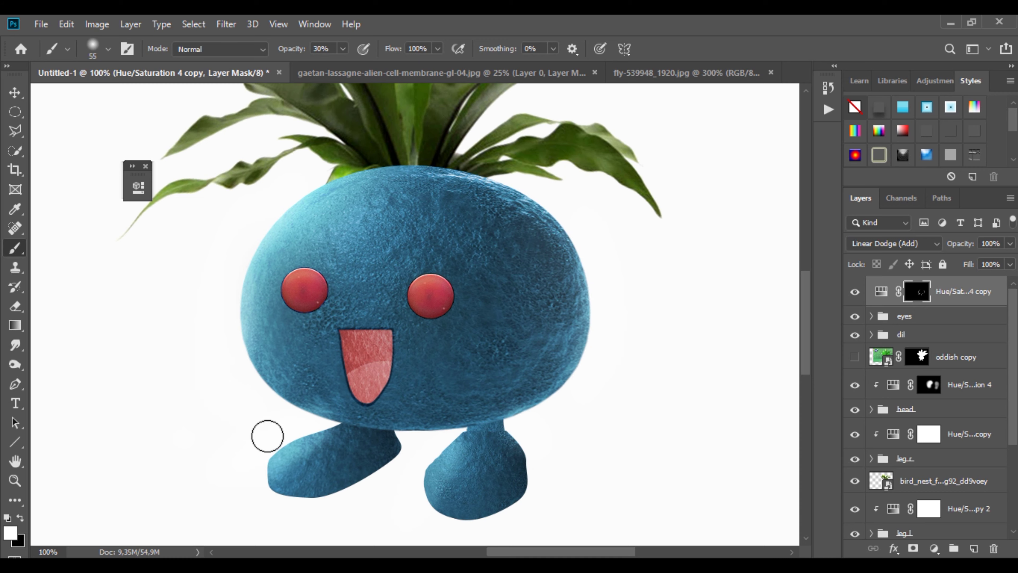
left_click(232, 357, "alt")
left_click(232, 358, "alt")
left_click(240, 355, "alt")
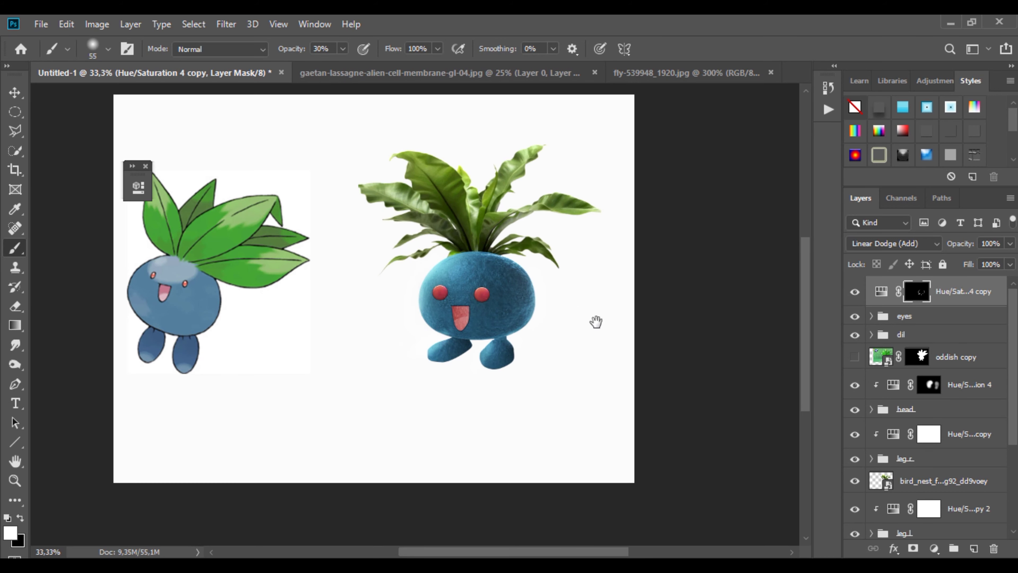
Open the Bevel & Emboss effect of Layer 2 copy 2, the left eye in the eyes group
left_click_drag(574, 300, 555, 326)
left_click(440, 283, "ctrl")
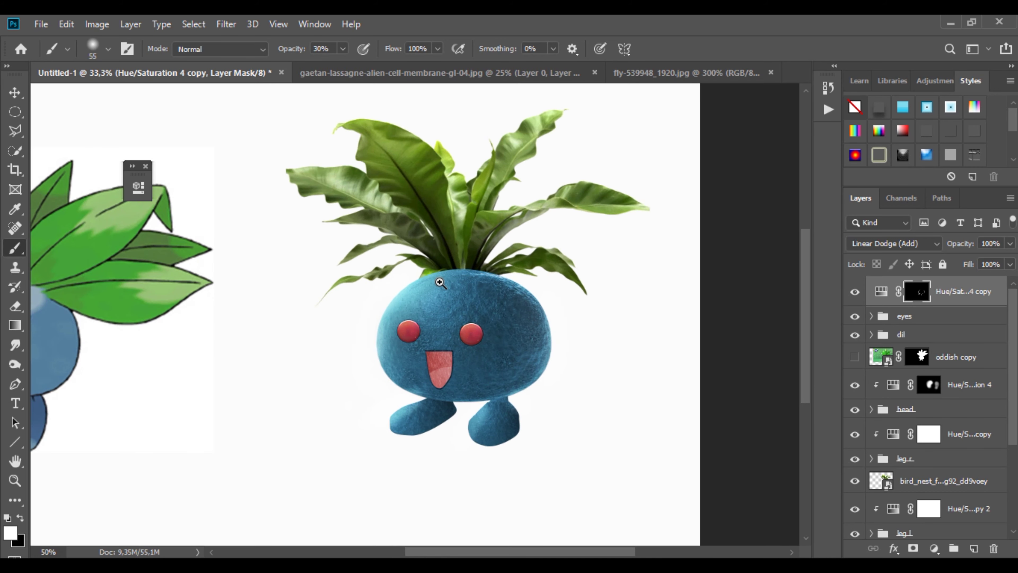
left_click(425, 283, "ctrl")
left_click(424, 283, "ctrl")
left_click(423, 282, "ctrl")
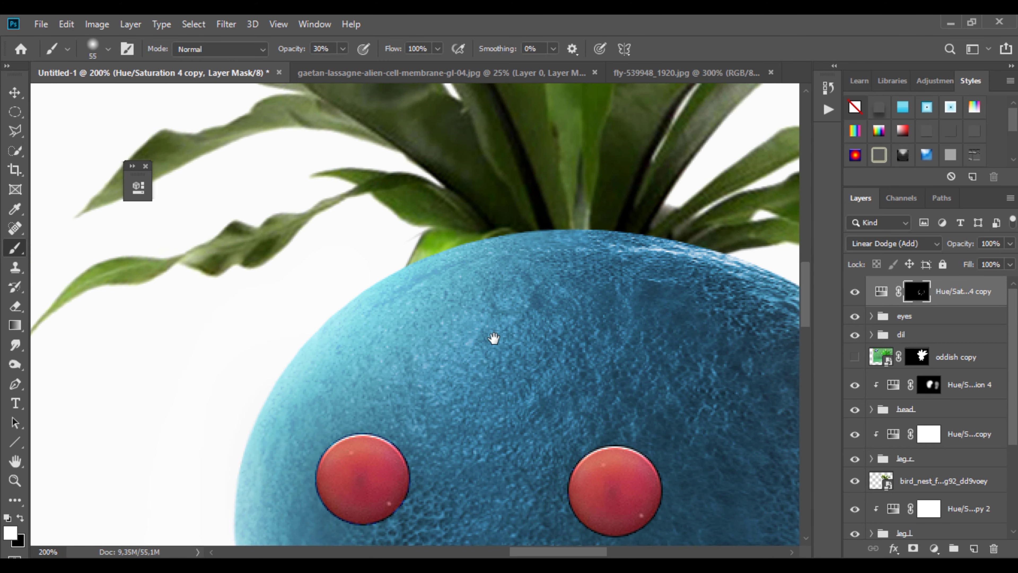
left_click_drag(493, 338, 364, 215)
left_click(896, 320)
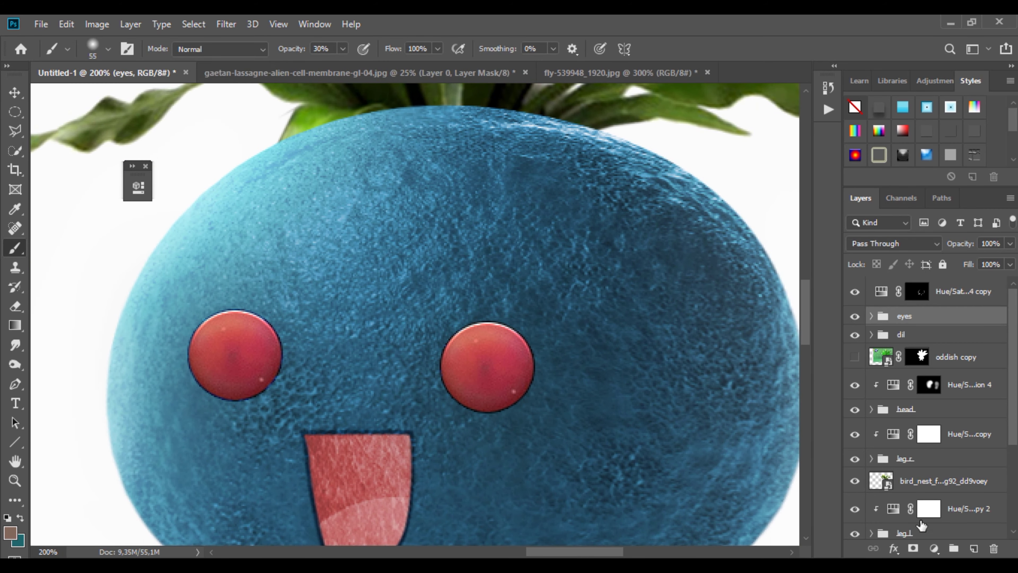
left_click(934, 549)
left_click(870, 316)
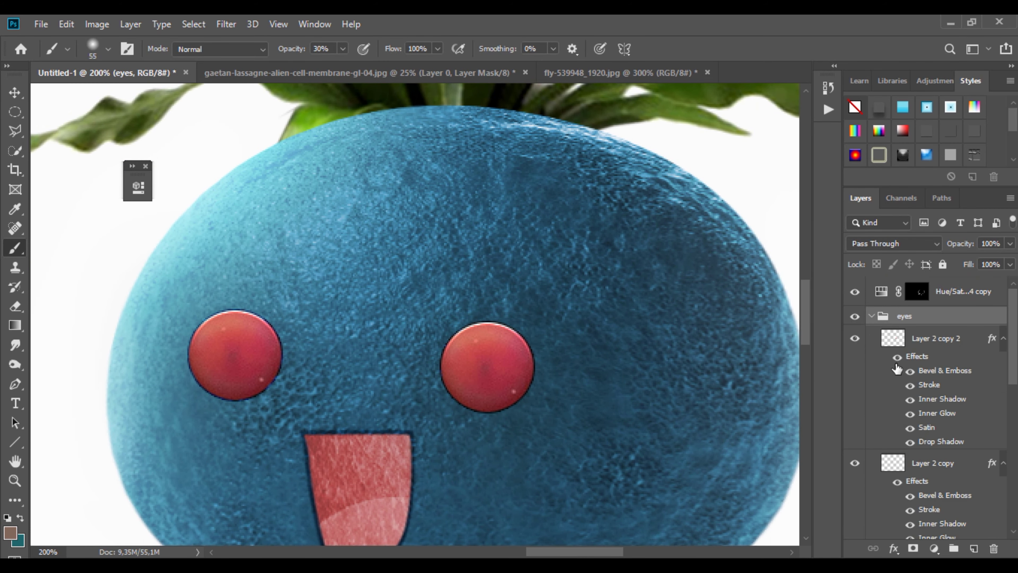
double_click(927, 373)
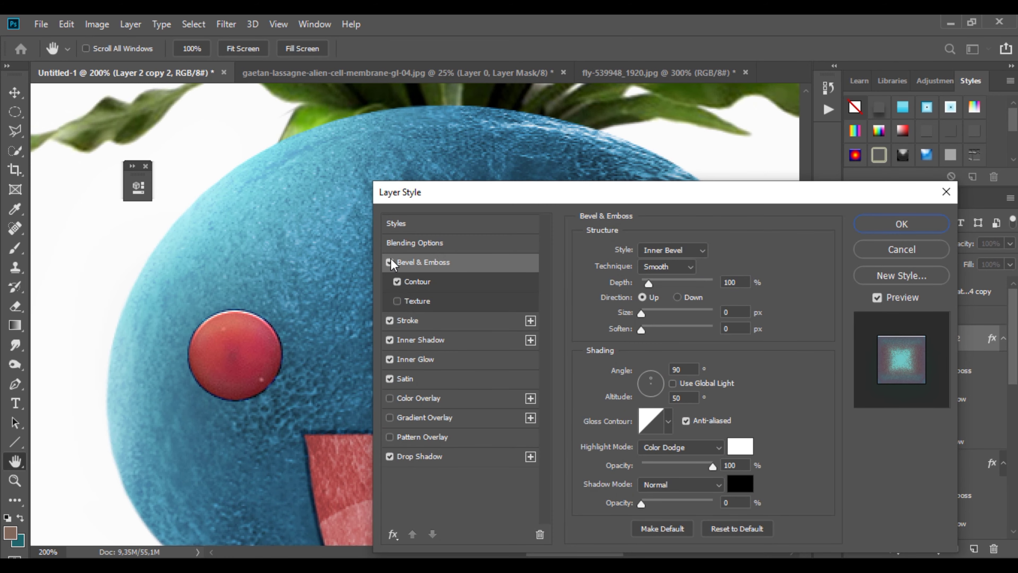
Set the left eye's Bevel & Emboss to a 120° angle, 16° altitude and 79 px size, and apply the layer style
left_click_drag(546, 188, 834, 187)
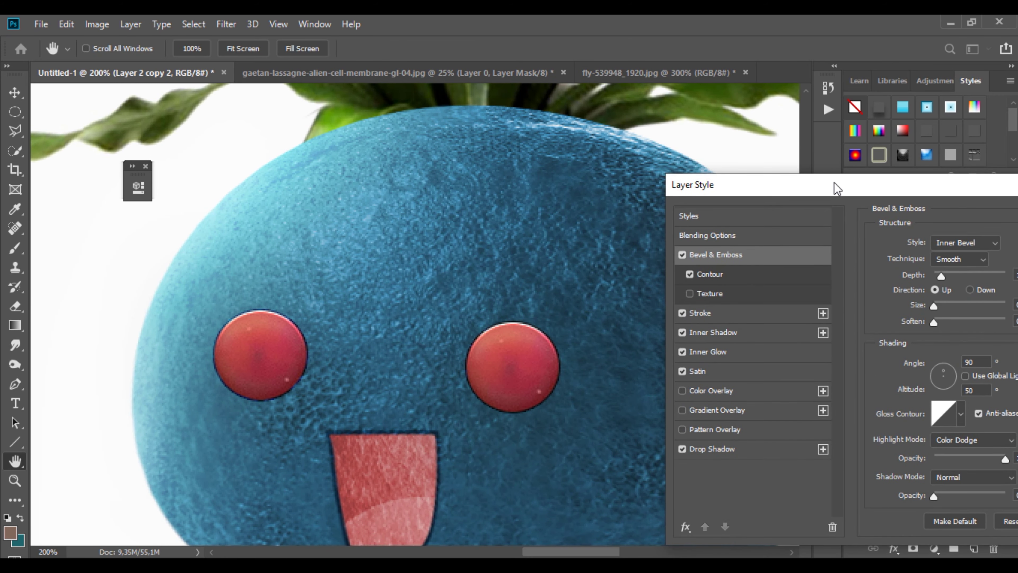
left_click_drag(582, 218, 412, 219)
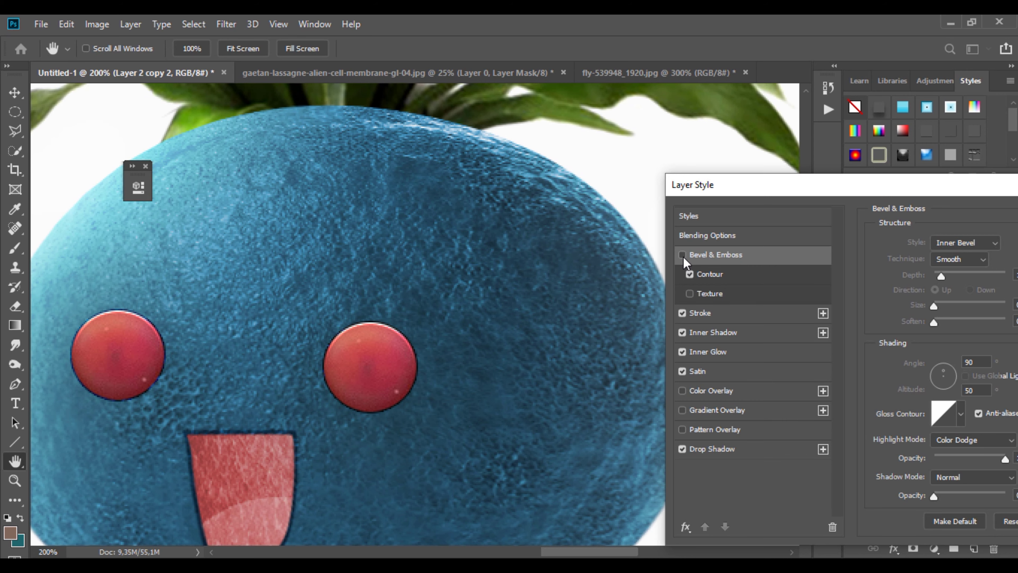
left_click_drag(941, 191, 860, 183)
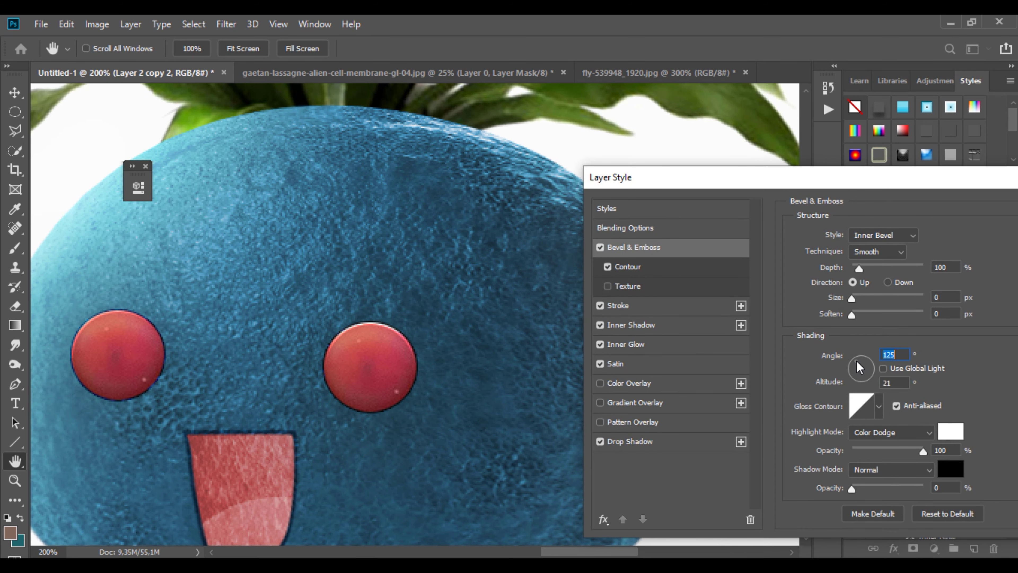
left_click_drag(850, 309, 881, 311)
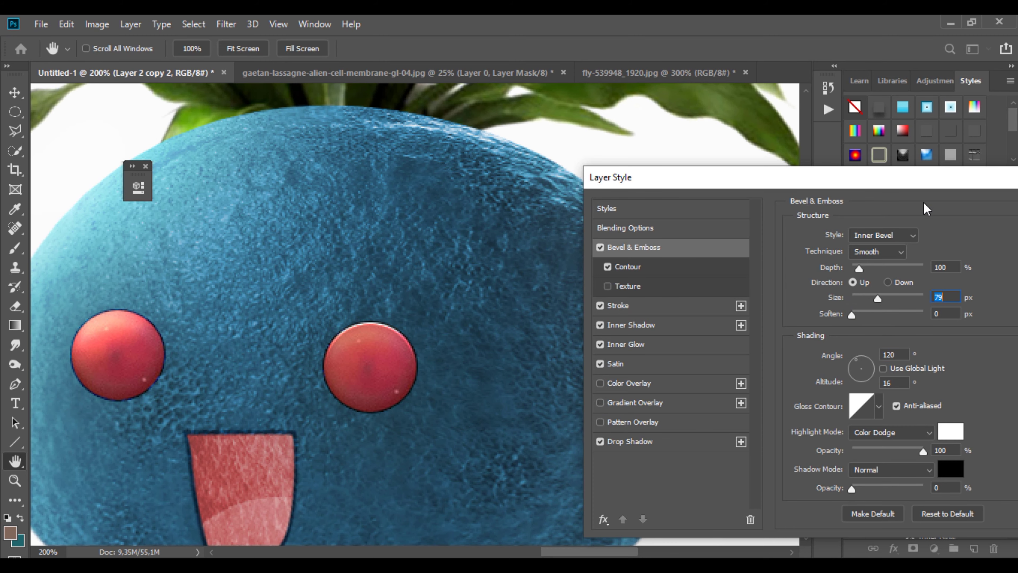
left_click_drag(924, 180, 827, 189)
left_click(986, 219)
Try Linear Dodge (Add) as the left eye layer's blend mode and return it to Normal
left_click(920, 245)
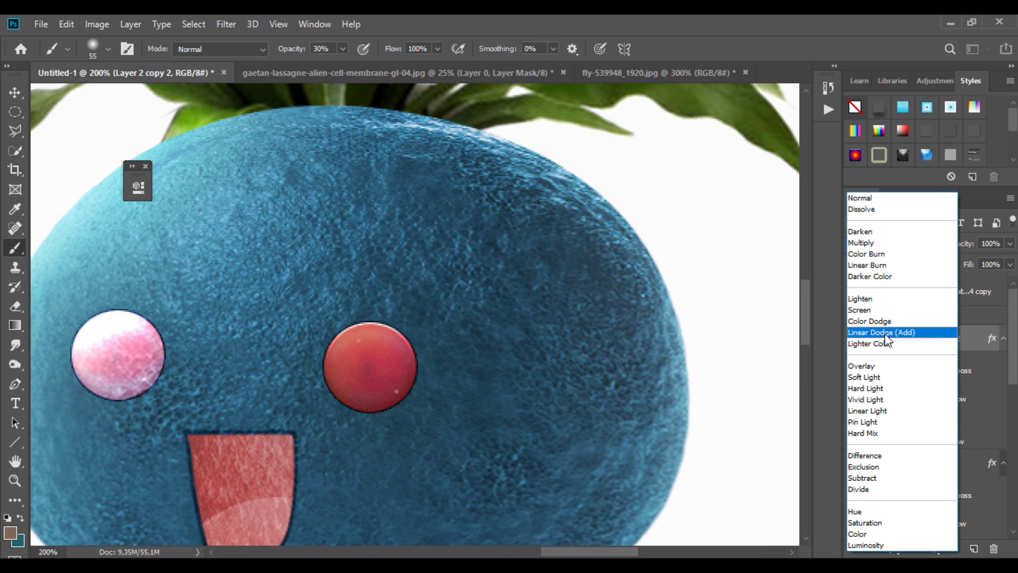
left_click(872, 198)
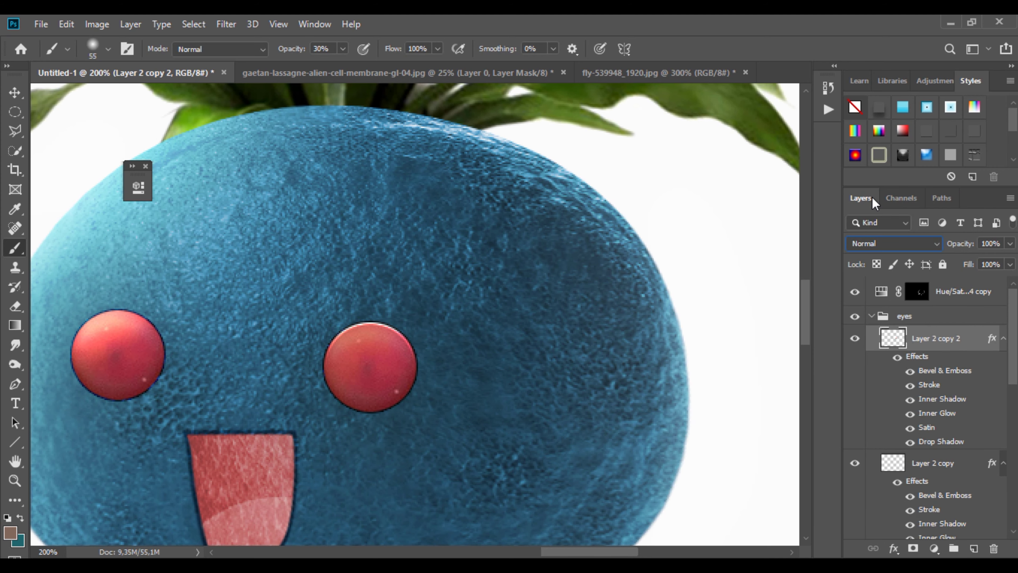
Open the Bevel & Emboss settings of Layer 2 copy, the right eye, and keep both eyes in view
left_click_drag(307, 294, 374, 240)
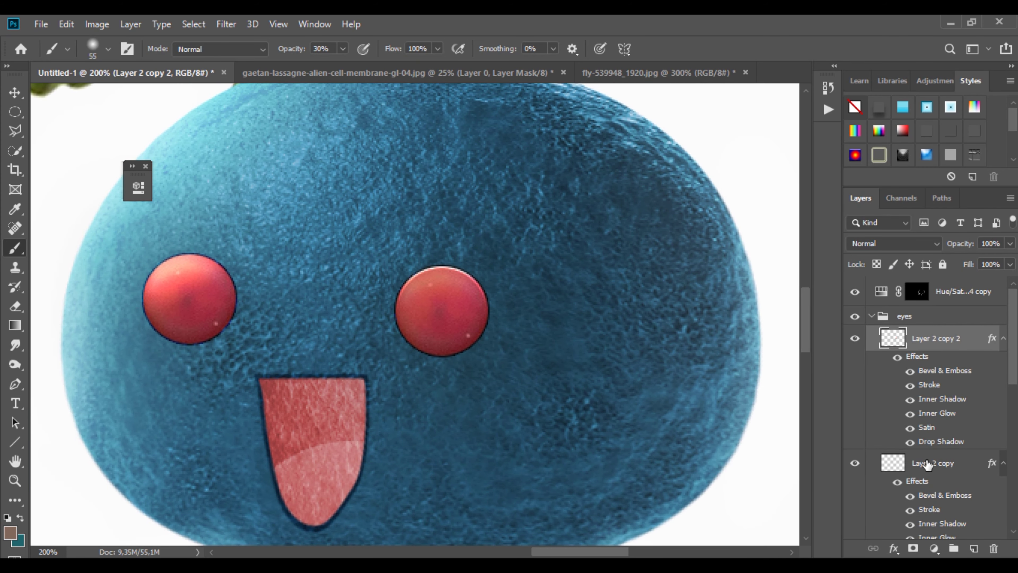
double_click(938, 498)
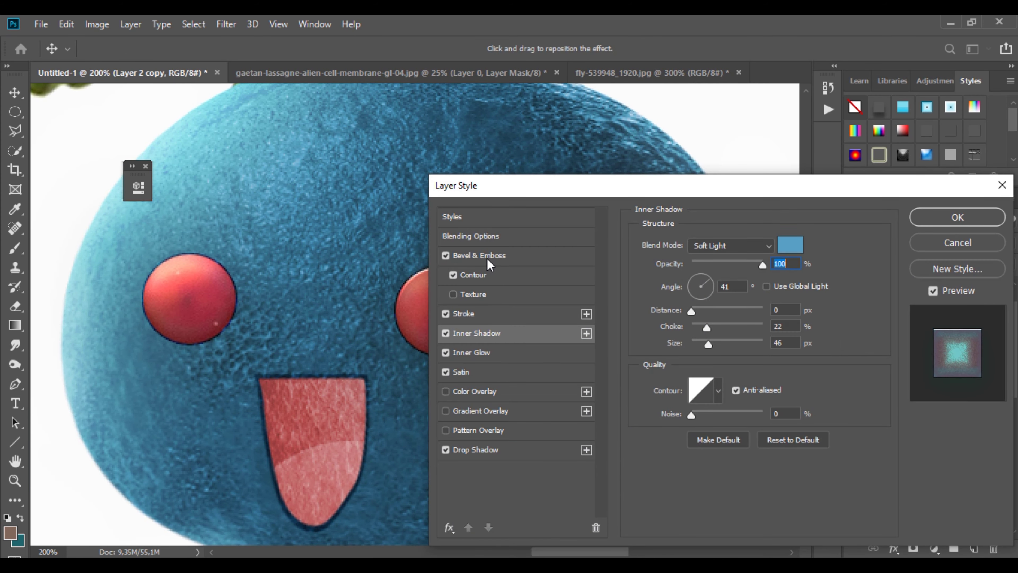
left_click(479, 255)
left_click_drag(559, 194, 735, 180)
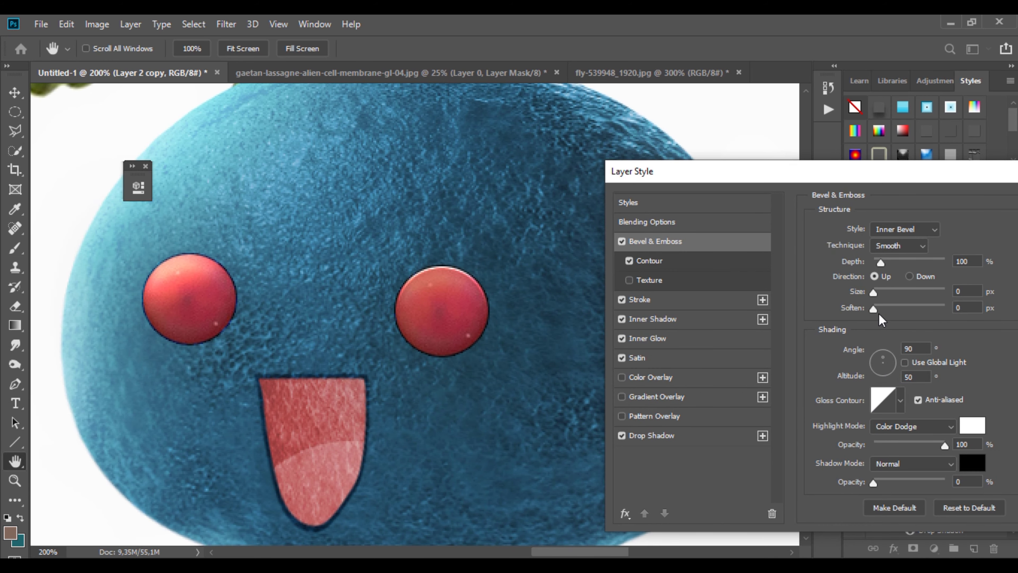
Set the eye's Inner Bevel to 128 px size and 11 px soften, with light angle 109° and altitude 21°, and apply it
left_click_drag(892, 310, 910, 323)
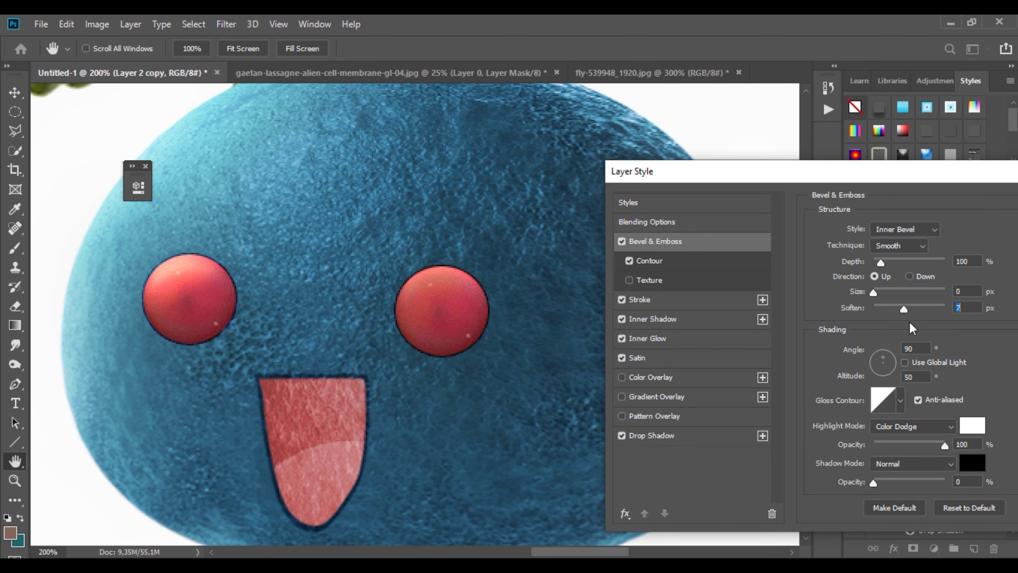
left_click_drag(873, 294, 916, 296)
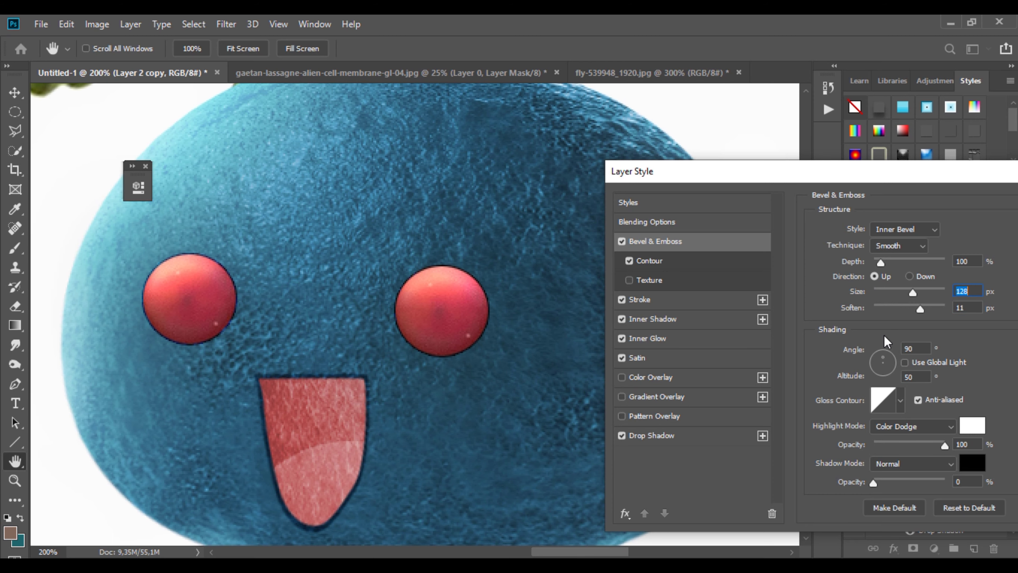
left_click(880, 354)
left_click_drag(917, 178, 771, 190)
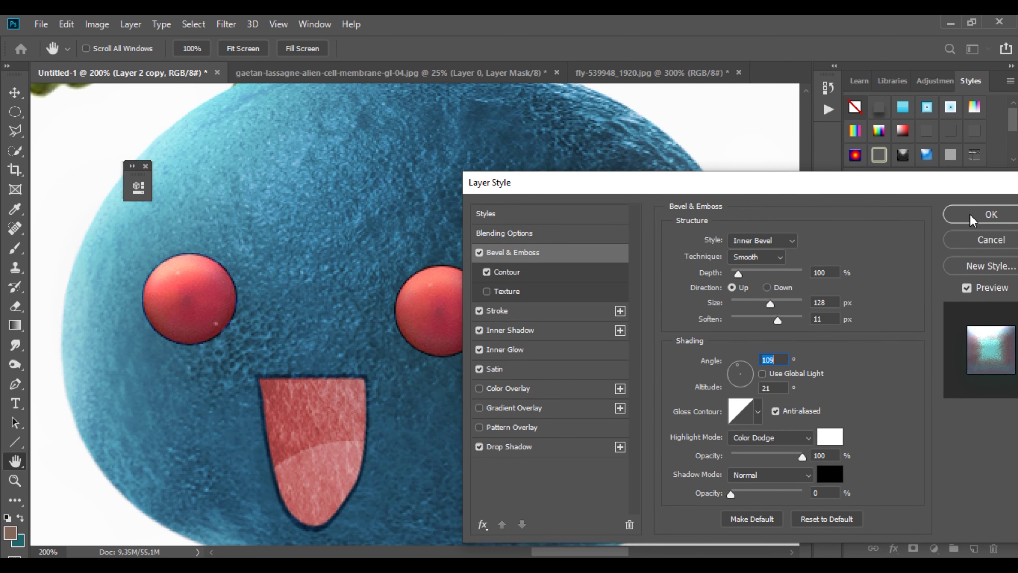
left_click(976, 212)
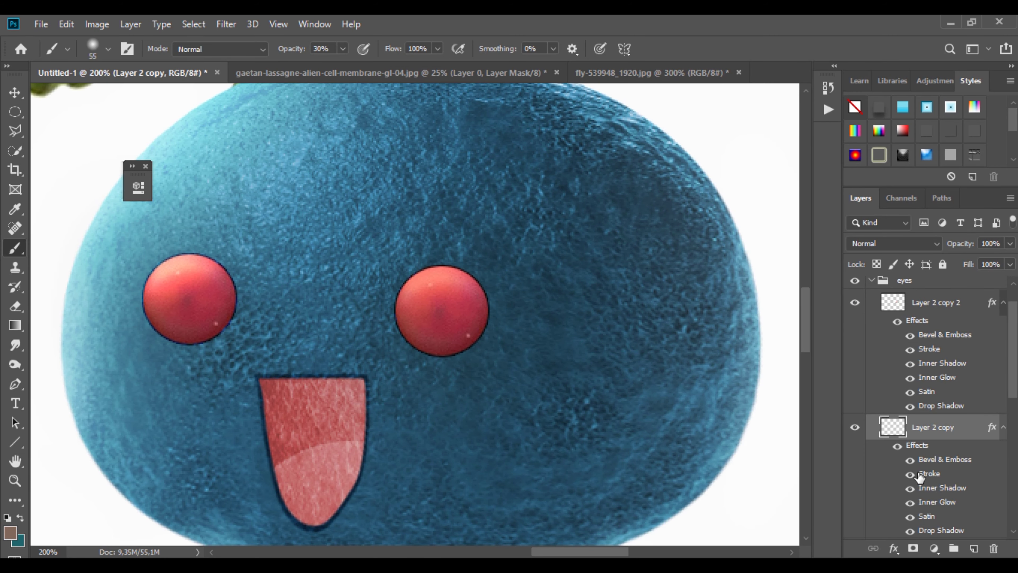
Compare the eye with and without its individual layer effects, including Stroke and Inner Shadow
left_click(910, 474)
left_click(910, 474)
left_click(910, 488)
left_click(908, 517)
Add a new layer below the eyes group and paint soft black shading around both eyes at 18% brush opacity
scroll(910, 509, "down", 3)
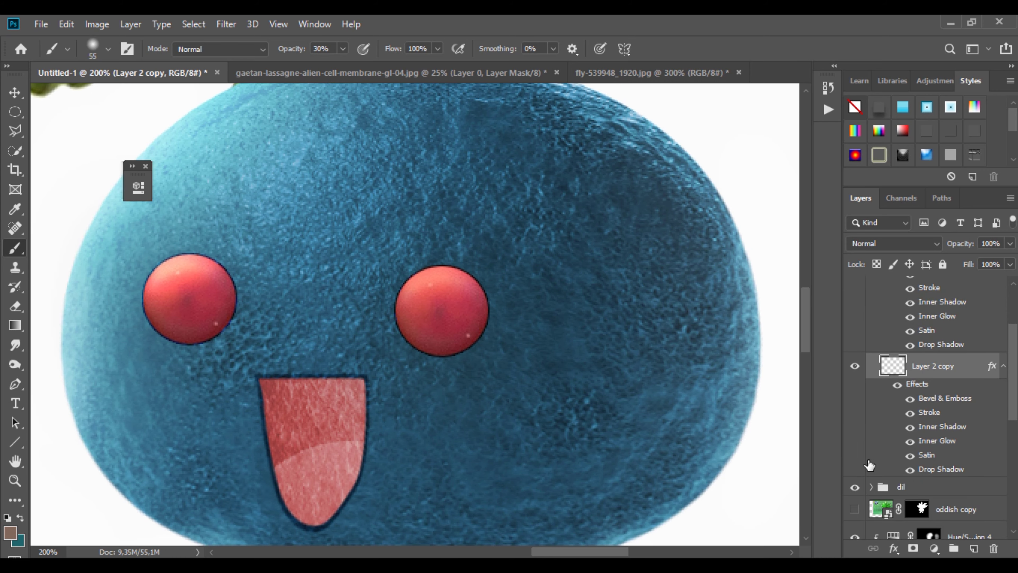
scroll(597, 322, "down", 3)
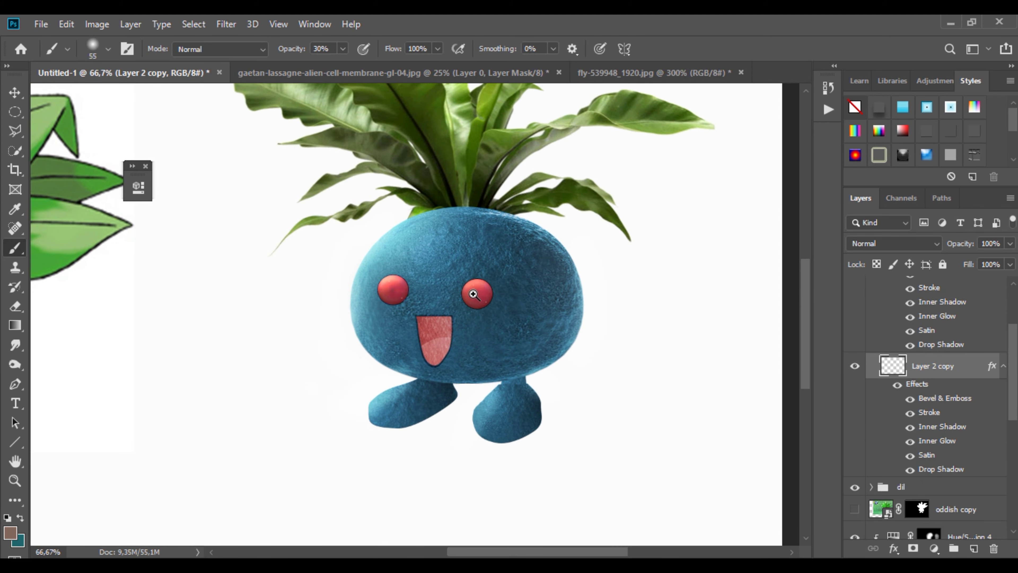
scroll(475, 289, "up", 3)
scroll(473, 294, "up", 1)
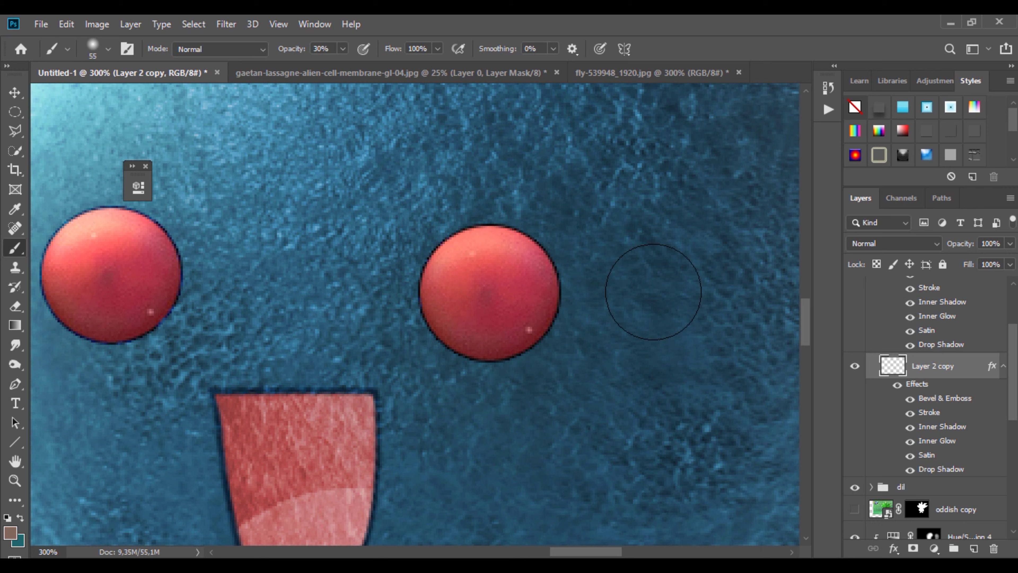
left_click(939, 494)
key("ctrl+shift+alt+n")
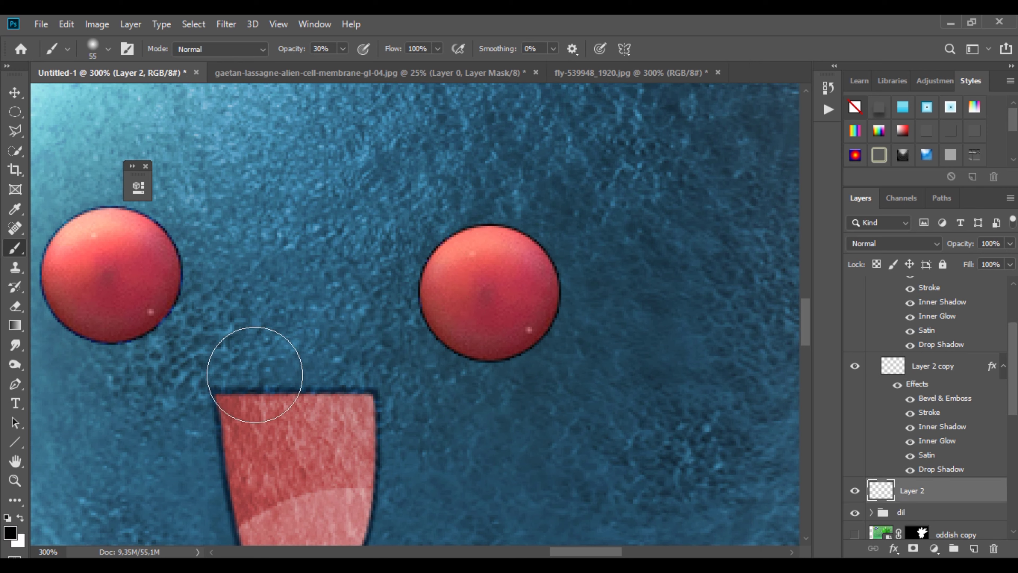
left_click(476, 272)
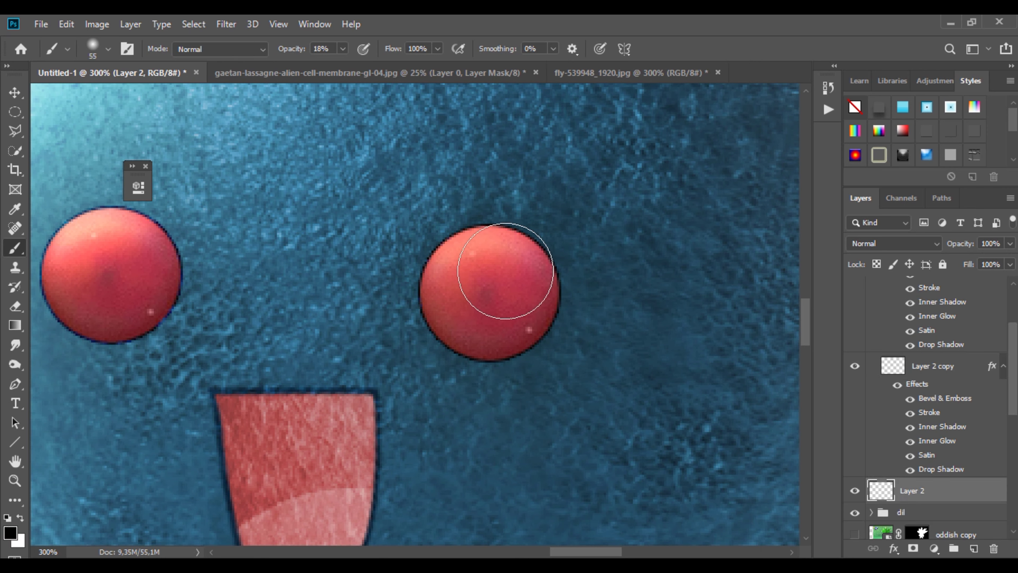
left_click_drag(157, 256, 98, 311)
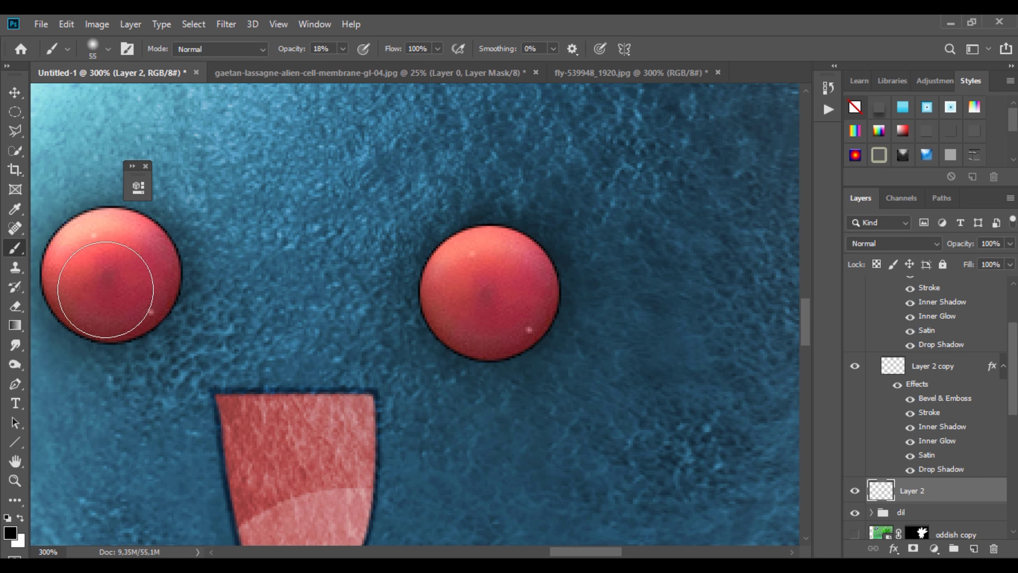
Set the eye shading layer to Multiply blending at 70% opacity
scroll(268, 266, "down", 2)
scroll(240, 209, "up", 1)
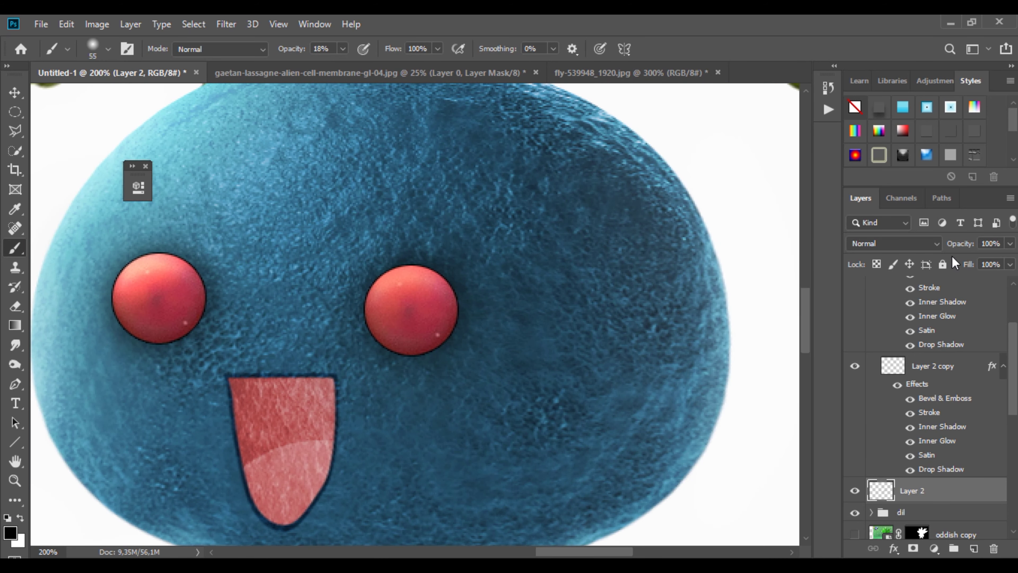
left_click(922, 243)
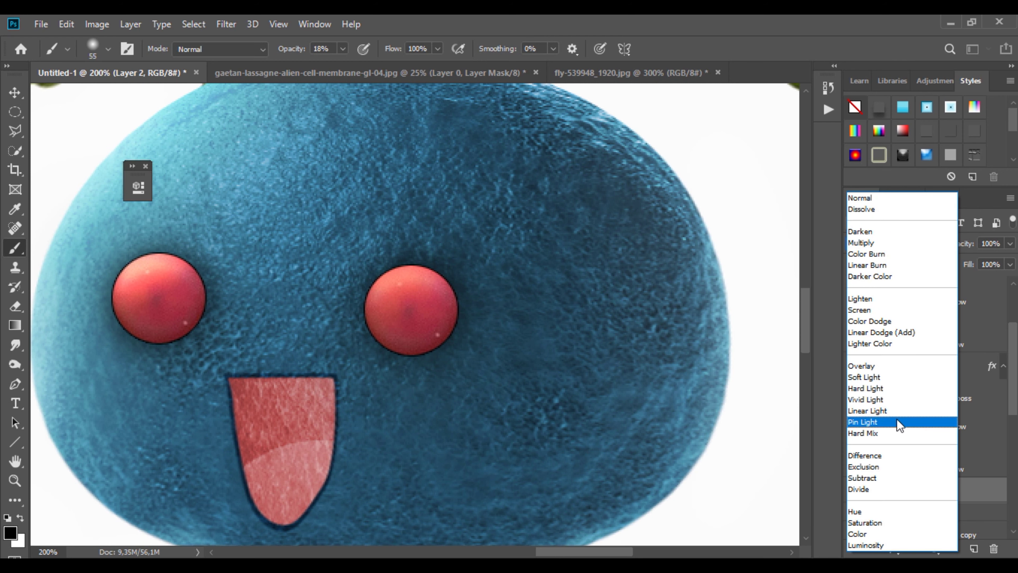
left_click(872, 243)
left_click(1010, 243)
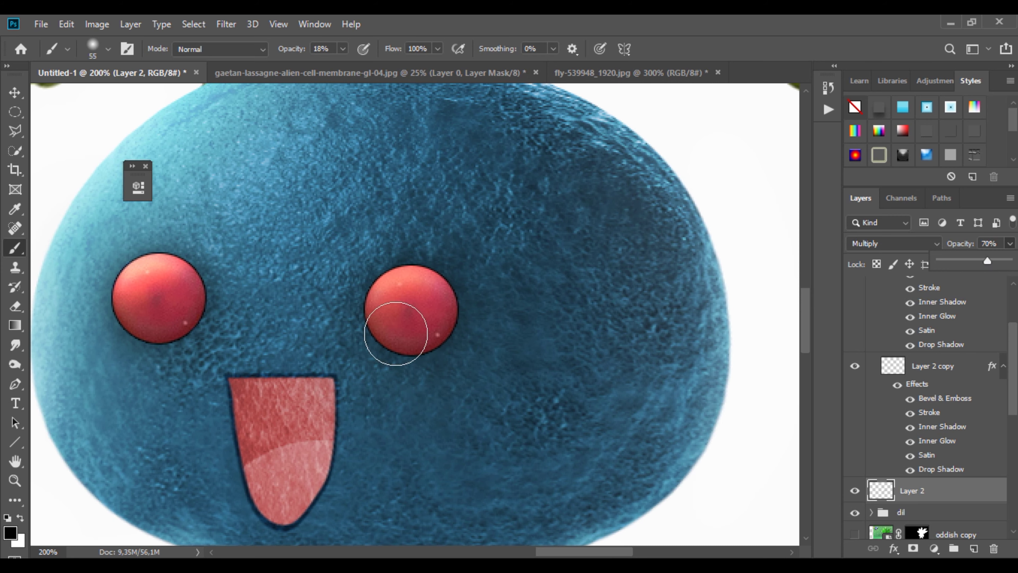
Examine the join between the fern leaves and the top of the blue head
left_click(410, 347, "alt")
left_click(410, 346, "alt")
left_click(410, 346, "alt")
left_click(477, 347, "alt")
mouse_move(477, 347)
left_mouse_down()
mouse_move(460, 338)
mouse_move(472, 348)
left_mouse_up()
scroll(440, 244, "up", 5)
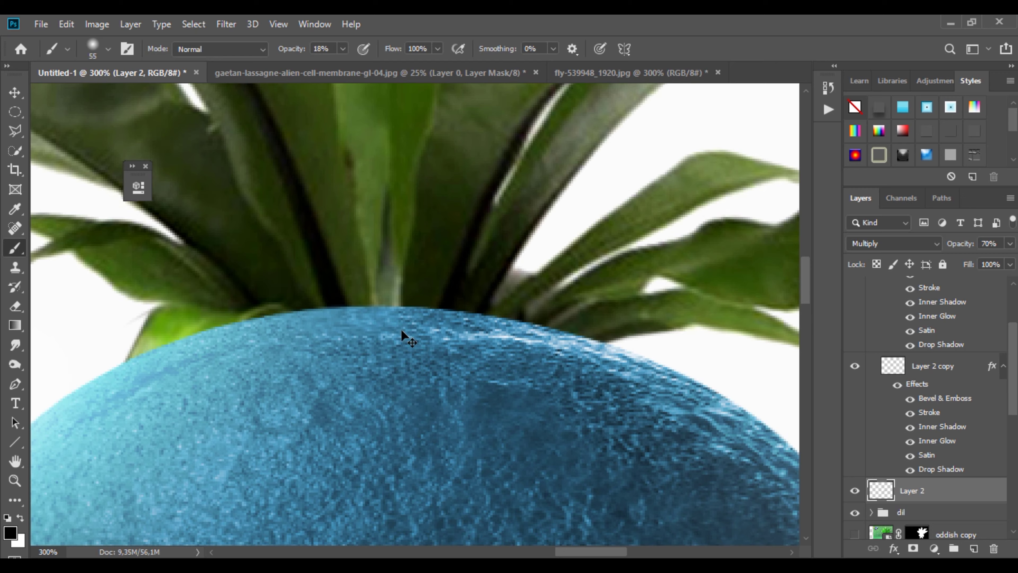
left_click(400, 328, "alt")
left_click(400, 329, "alt")
left_click(400, 329, "alt")
left_click(401, 329, "alt")
left_click_drag(401, 329, 587, 303)
left_click(599, 292, "ctrl")
scroll(599, 291, "up", 1)
scroll(933, 442, "down", 2)
Move the bird's nest fern layer to the top of the layer stack, in front of the head
left_click(954, 443)
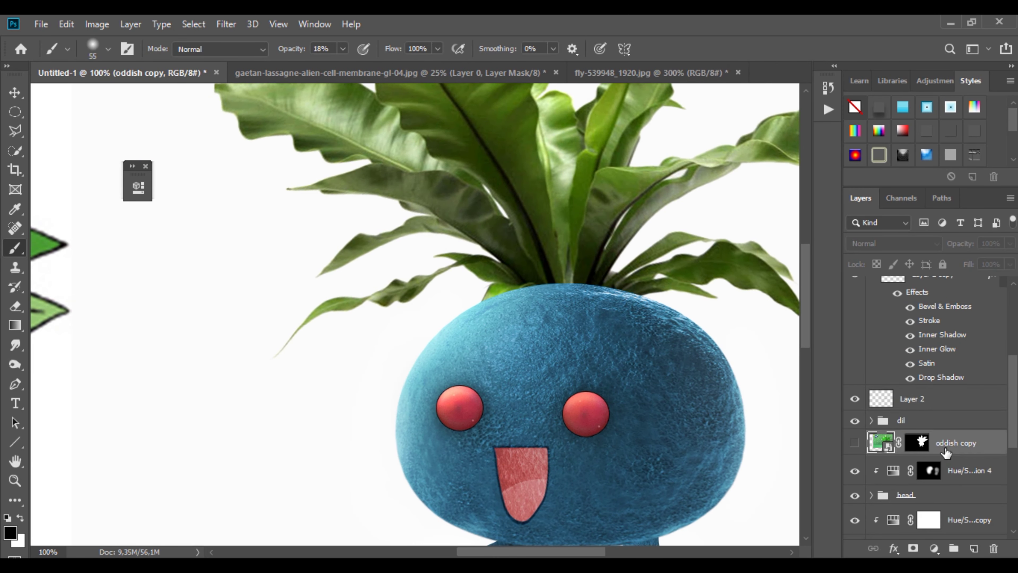
scroll(954, 443, "down", 3)
left_click(853, 417)
left_click(854, 413)
left_click_drag(933, 419, 918, 282)
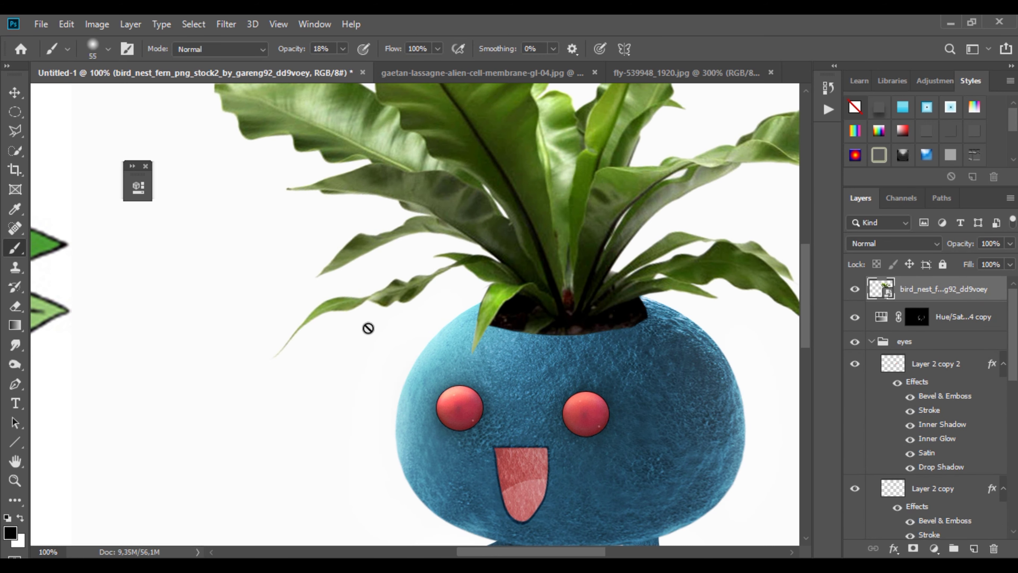
Add a layer mask to the fern and choose the 196 px splatter brush, resized to 77 px
left_click(913, 548)
scroll(550, 346, "up", 3)
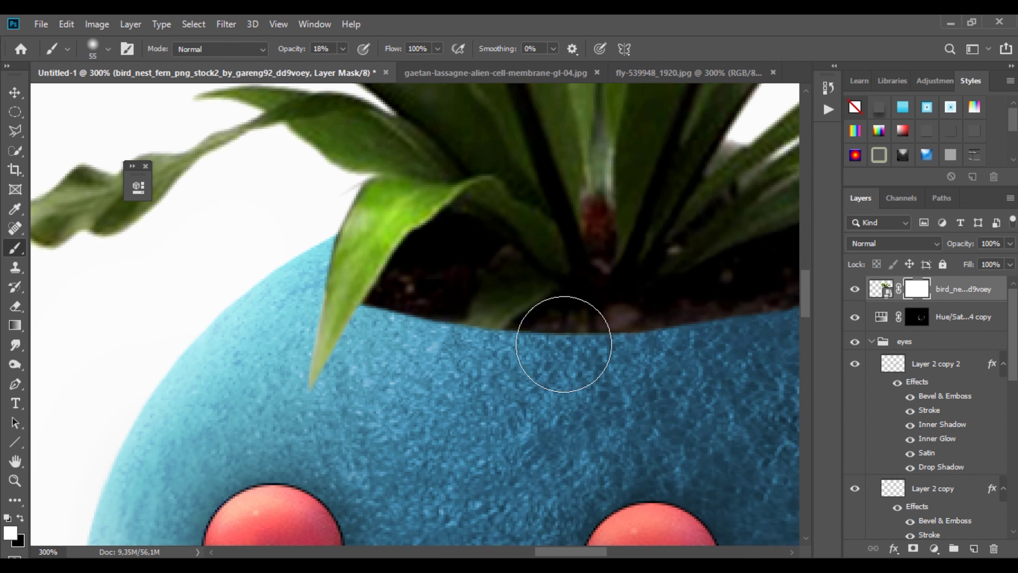
right_click(563, 318)
left_click(551, 323)
left_click_drag(625, 254, 592, 254)
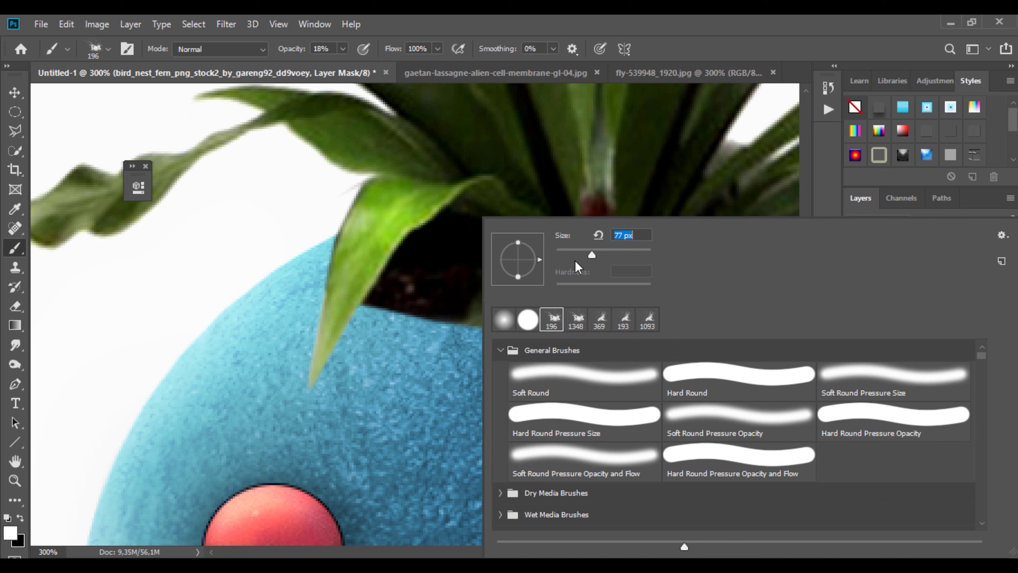
key("Return")
Mask out the soil along the fern's base with black splatter strokes at 100% brush opacity
left_click(19, 517)
mouse_move(524, 349)
left_mouse_down()
mouse_move(610, 317)
mouse_move(540, 353)
mouse_move(579, 337)
left_mouse_up()
key("0")
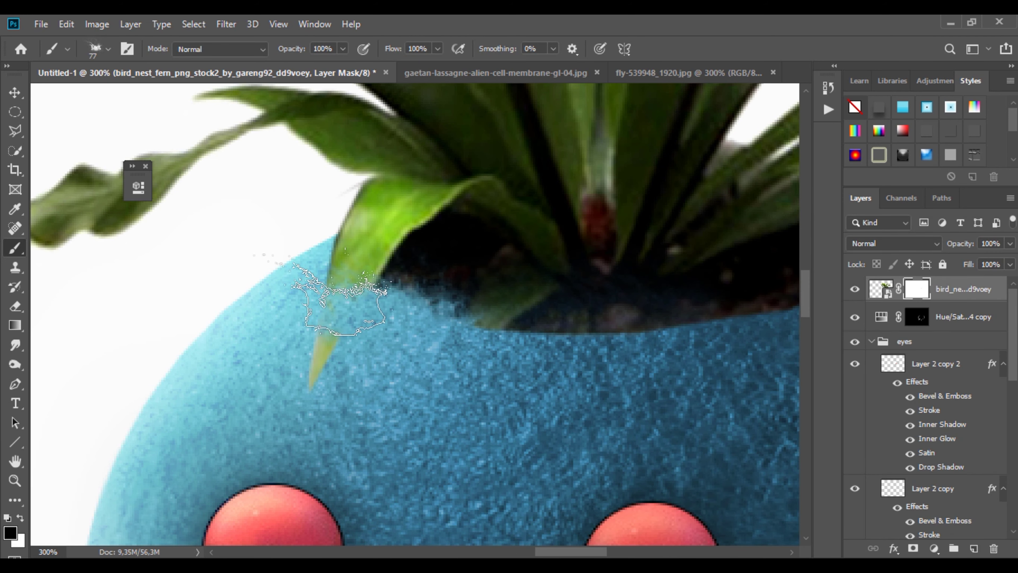
mouse_move(460, 306)
left_mouse_down()
mouse_move(632, 322)
mouse_move(694, 344)
mouse_move(717, 317)
left_mouse_up()
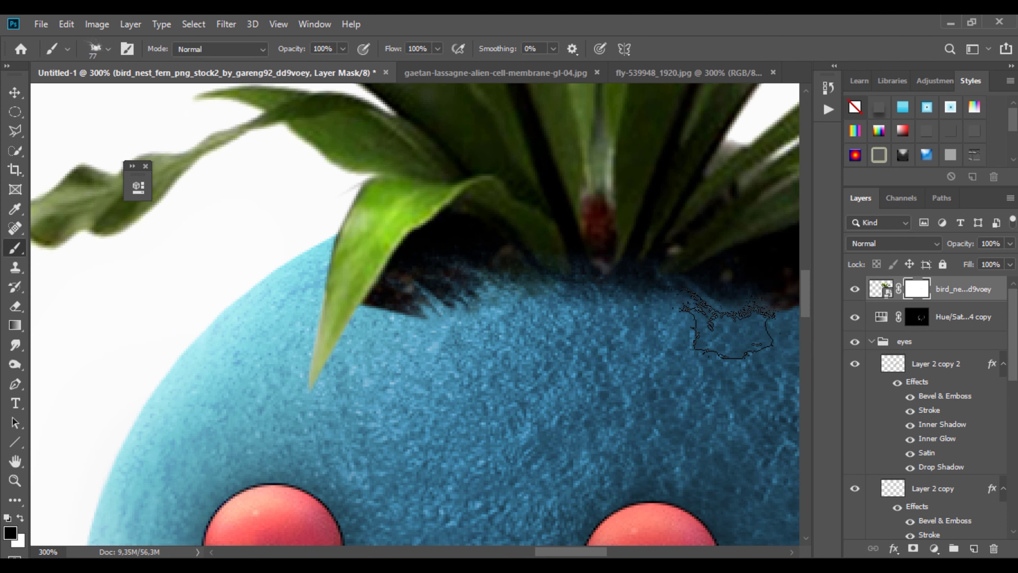
left_click_drag(584, 266, 232, 243)
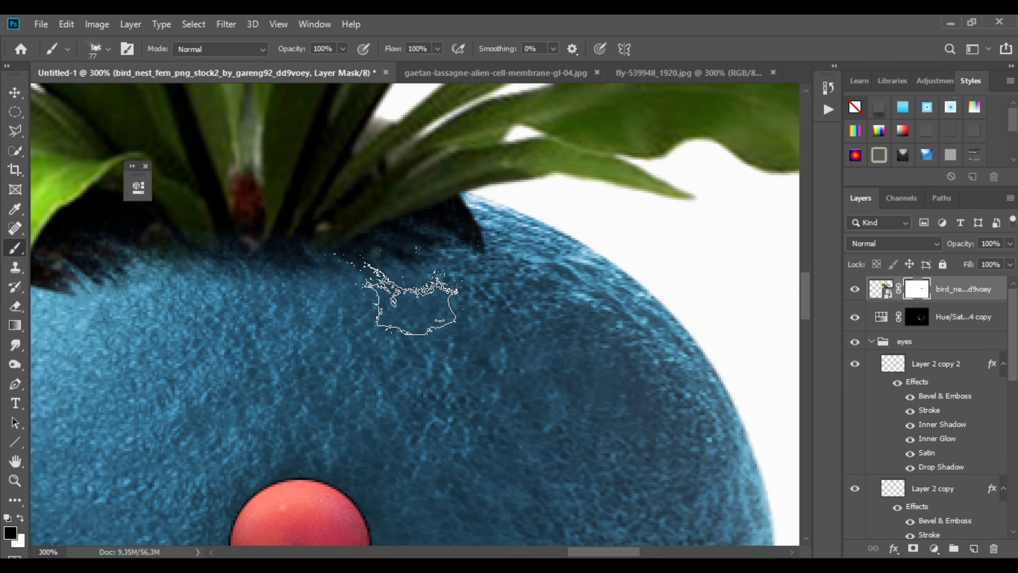
Mask away the leftover soil right of the fern's base with a 25 px Soft Round brush, undoing the stray stroke
right_click(433, 277)
left_click(515, 373)
left_click(527, 251)
mouse_move(388, 271)
left_mouse_down()
mouse_move(474, 230)
mouse_move(478, 216)
left_mouse_up()
mouse_move(350, 280)
left_mouse_down()
mouse_move(231, 289)
mouse_move(159, 259)
mouse_move(76, 292)
mouse_move(340, 332)
left_mouse_up()
key("ctrl+z")
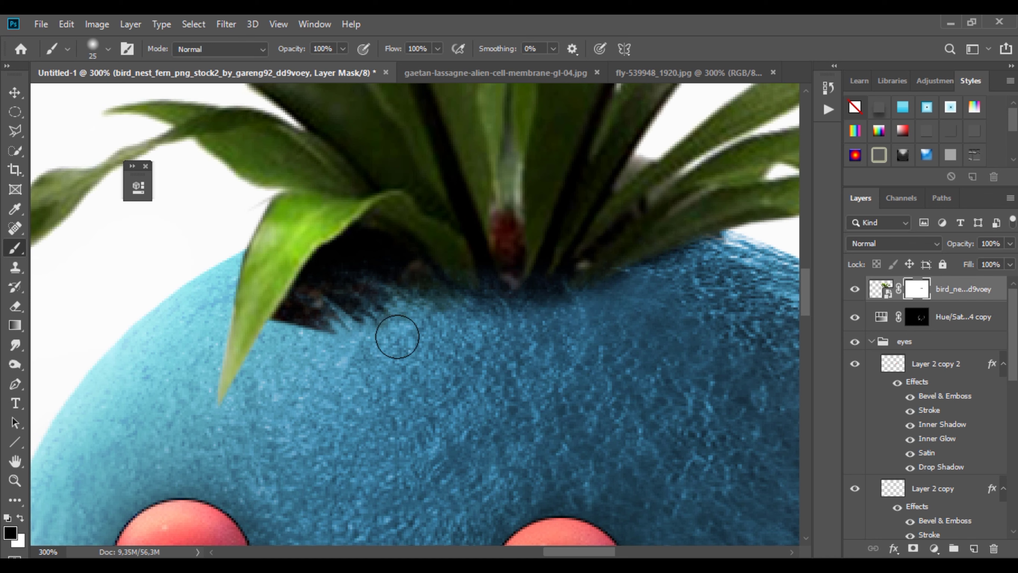
Mask out the soil between the drooping bright leaf and the fern's centre at 31% brush opacity
left_click_drag(303, 65, 294, 65)
mouse_move(310, 303)
left_mouse_down()
mouse_move(384, 287)
mouse_move(310, 322)
mouse_move(364, 299)
mouse_move(318, 335)
mouse_move(360, 292)
mouse_move(312, 314)
mouse_move(296, 342)
mouse_move(332, 304)
mouse_move(300, 328)
mouse_move(332, 284)
mouse_move(393, 280)
left_mouse_up()
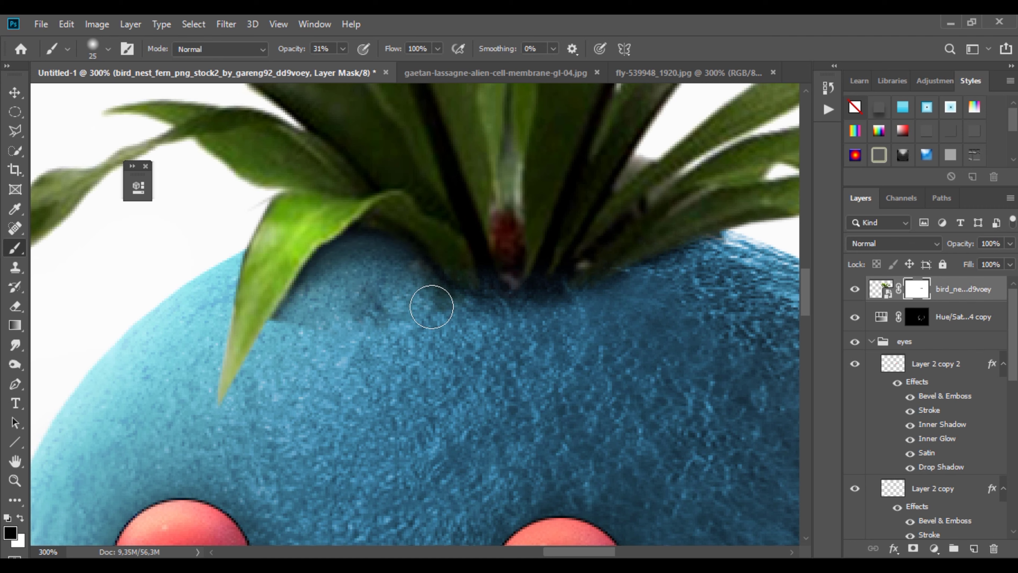
left_click_drag(317, 285, 297, 327)
mouse_move(342, 265)
left_mouse_down()
mouse_move(466, 318)
mouse_move(354, 327)
left_mouse_up()
left_click_drag(319, 275, 322, 279)
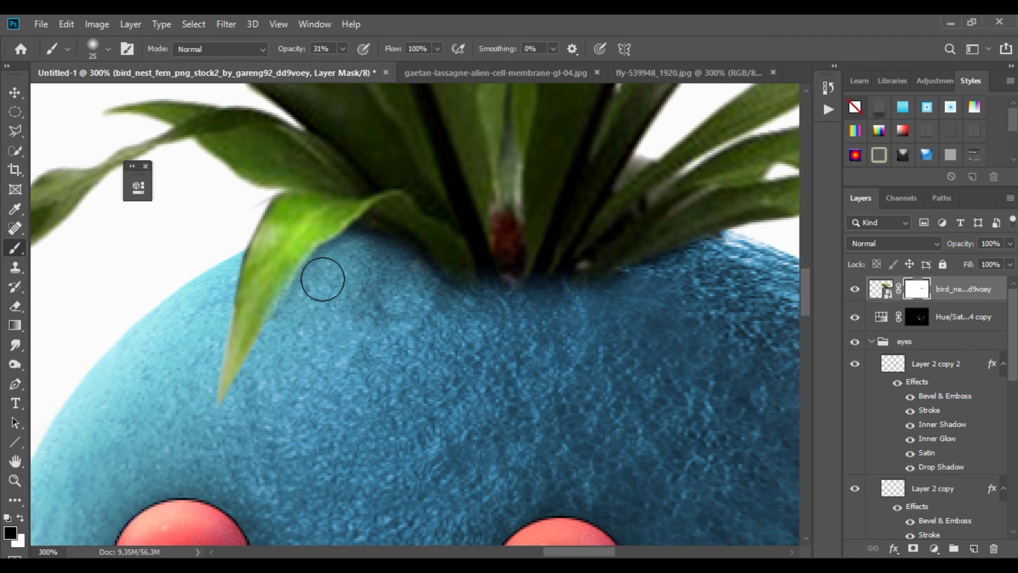
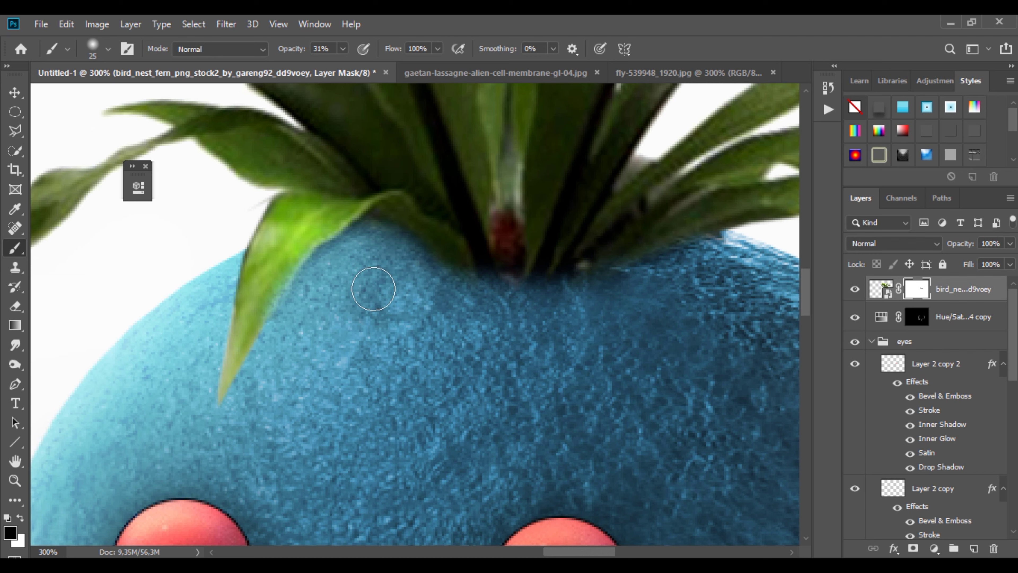
left_click_drag(373, 289, 366, 271)
Soften the mask edge below the fern's centre with a 40 px splatter brush at 49% flow
left_click(449, 253, "alt")
left_click(449, 253, "alt")
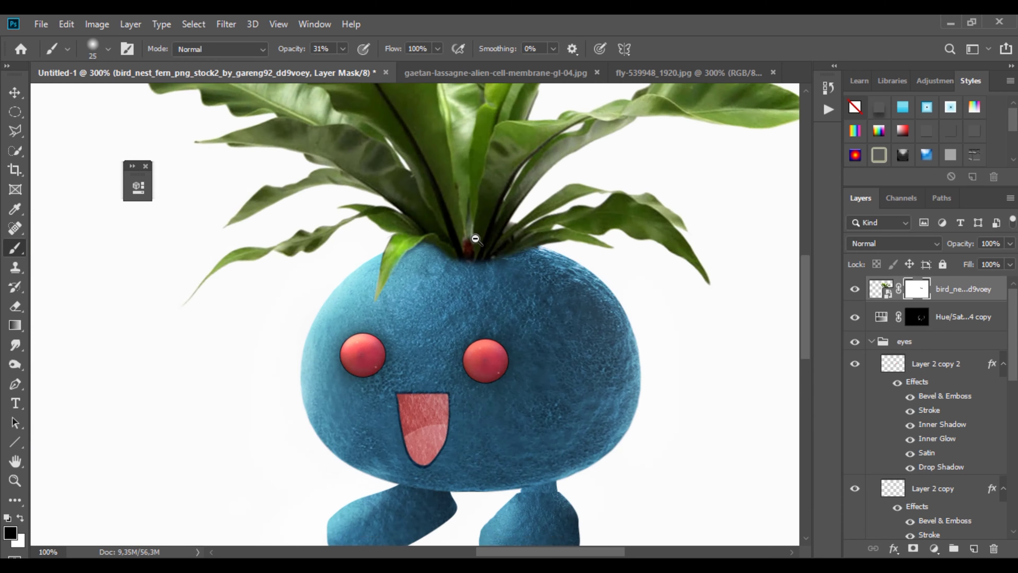
left_click(465, 254, "alt")
left_click(474, 255, "alt")
left_click(520, 208, "alt")
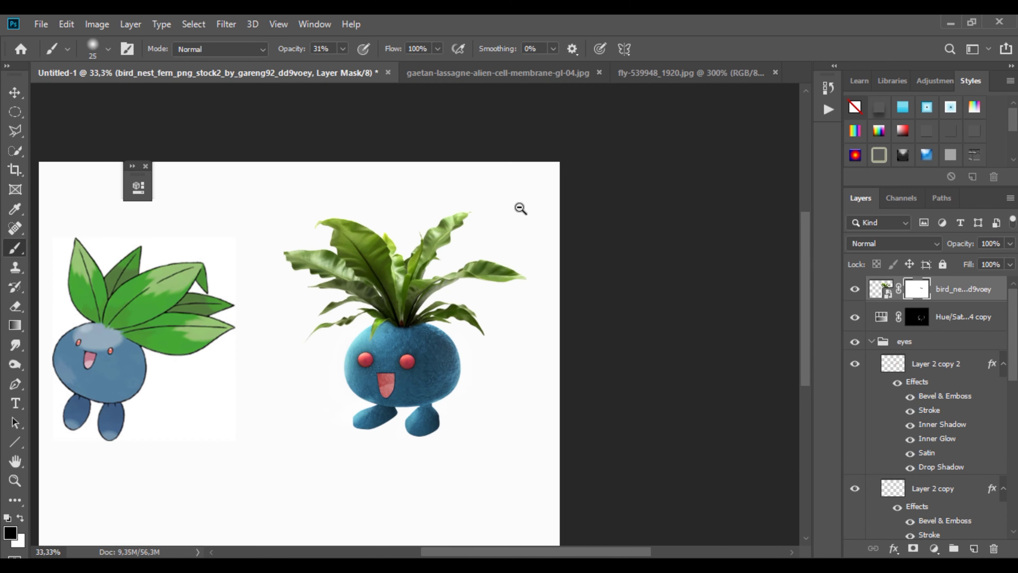
scroll(407, 325, "up", 6)
right_click(400, 332)
left_click(422, 319)
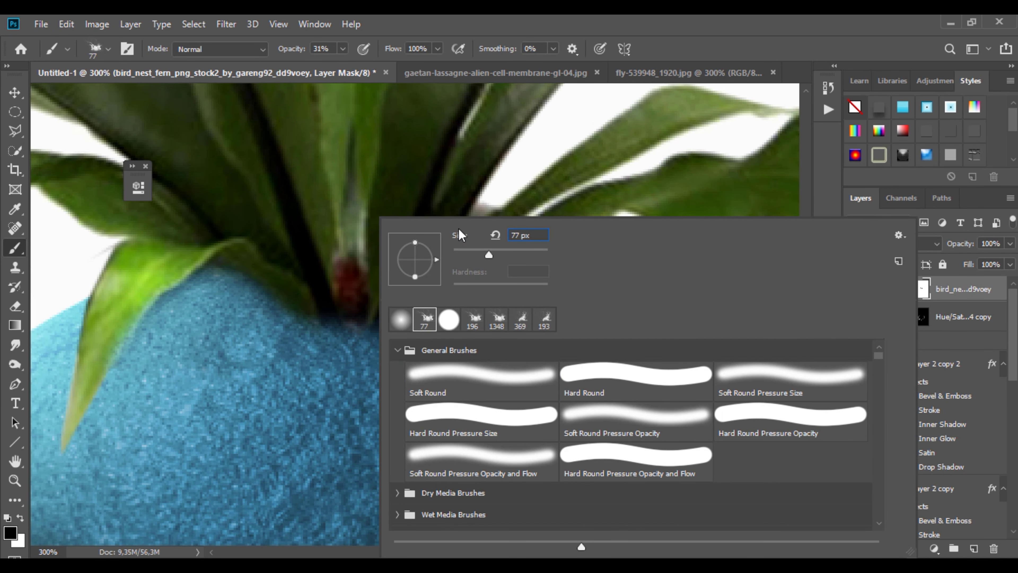
left_click(437, 48)
left_click(403, 67)
left_click(345, 349)
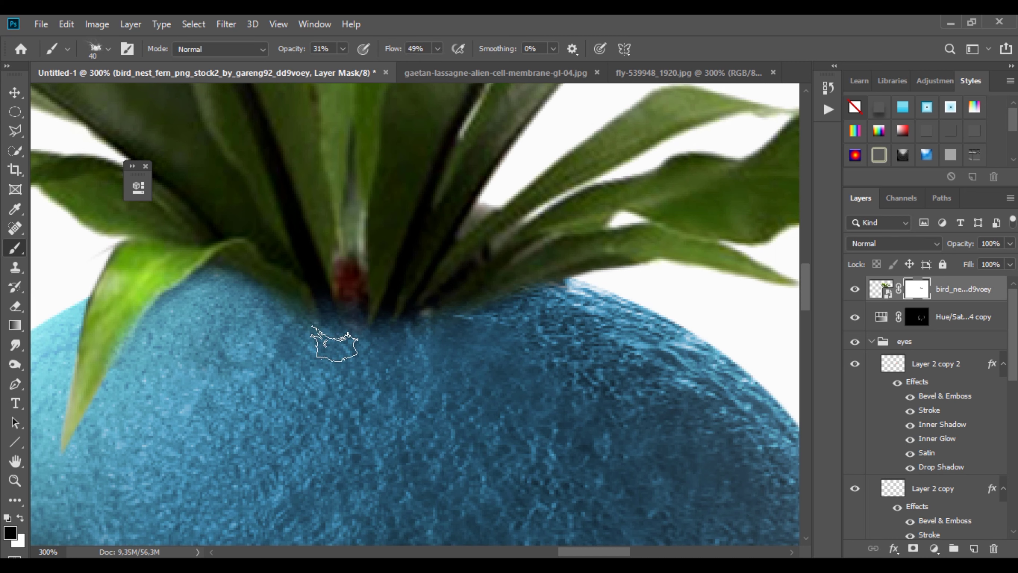
Try to paint white on the fern mask beside the drooping leaf with a Soft Round brush, undoing the strokes
right_click(201, 404)
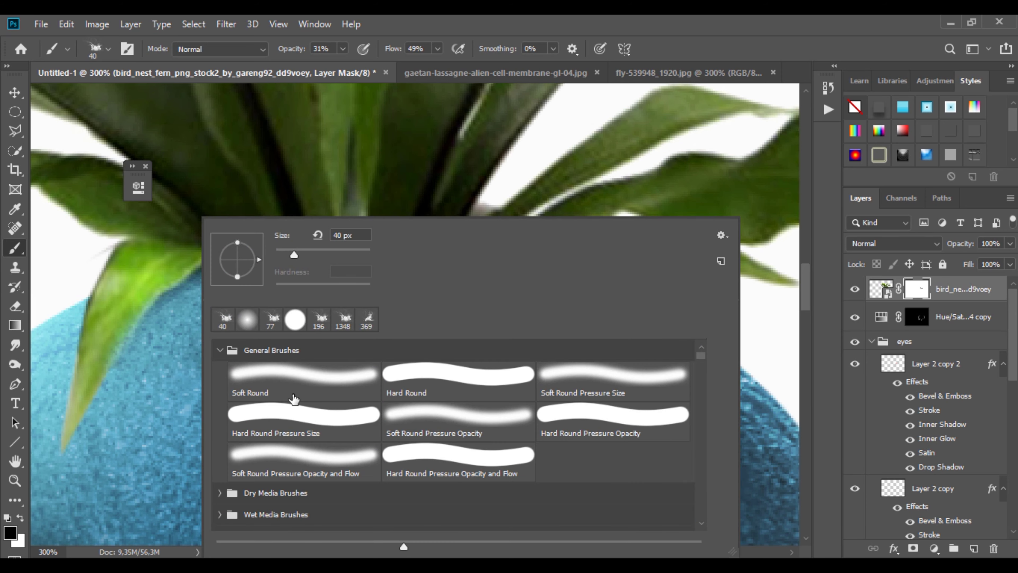
left_click(293, 382)
left_click(21, 516)
mouse_move(168, 357)
left_mouse_down()
mouse_move(286, 338)
mouse_move(296, 320)
mouse_move(276, 341)
left_mouse_up()
key("ctrl+z")
key("ctrl+z")
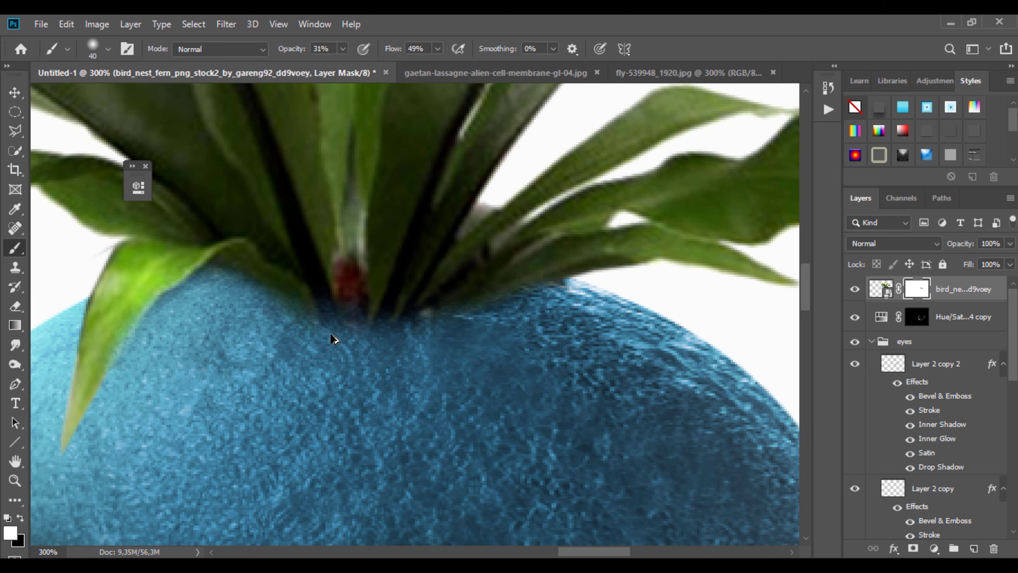
Clip the placed orange fruit texture to the head group
key("ctrl+0")
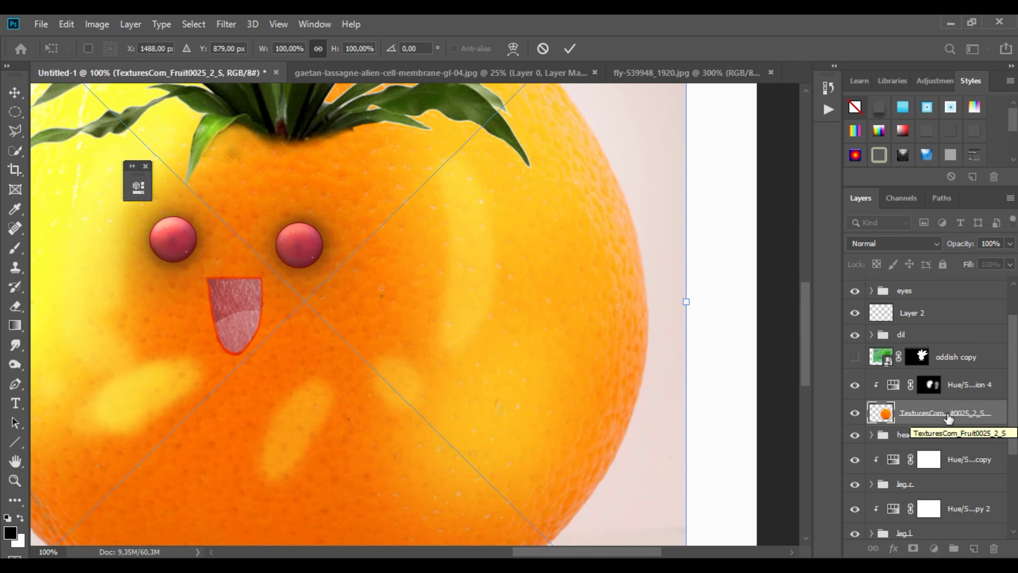
right_click(944, 412)
left_click(247, 252)
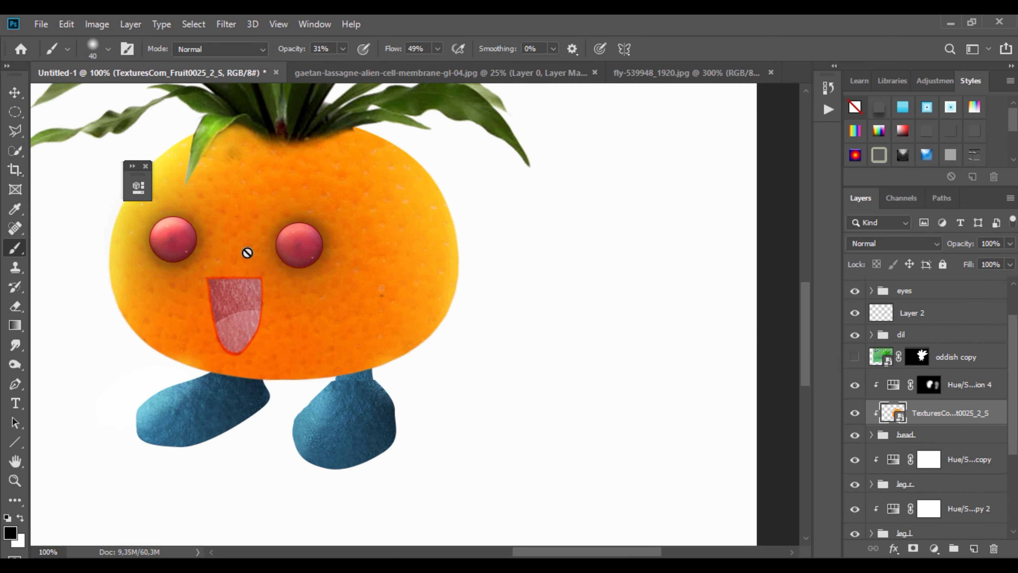
Duplicate the head's Hue/Saturation adjustment and place the copy above the fruit texture to tint it blue
left_click(871, 435)
left_click(985, 460)
key("ctrl+j")
left_click_drag(984, 460, 961, 405)
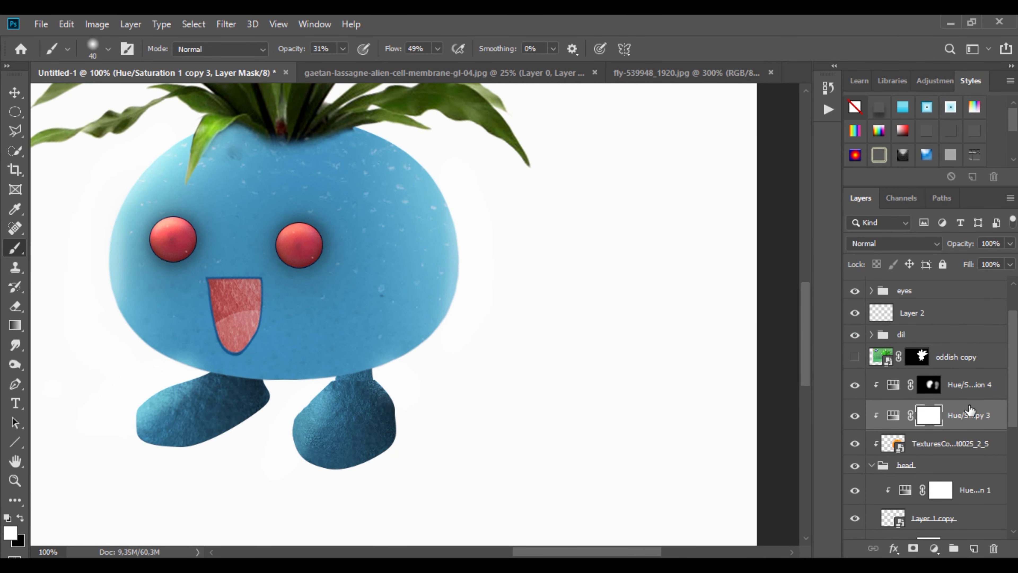
right_click(976, 414)
key("Escape")
Set the fruit texture above the head group to Normal blending at 77% opacity
left_click(949, 443)
left_click(893, 243)
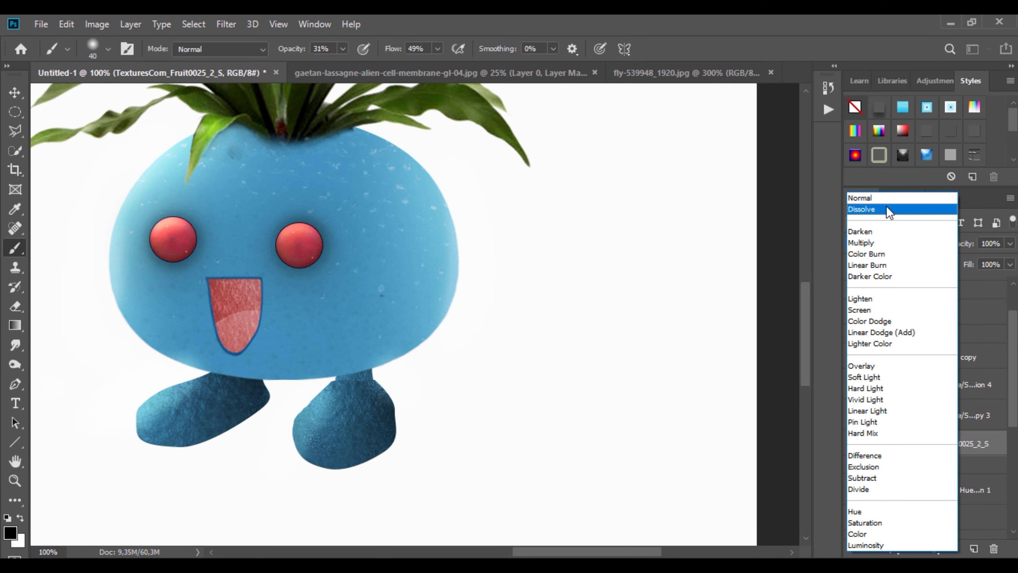
left_click(885, 197)
left_click(1010, 243)
left_click_drag(1010, 260, 973, 257)
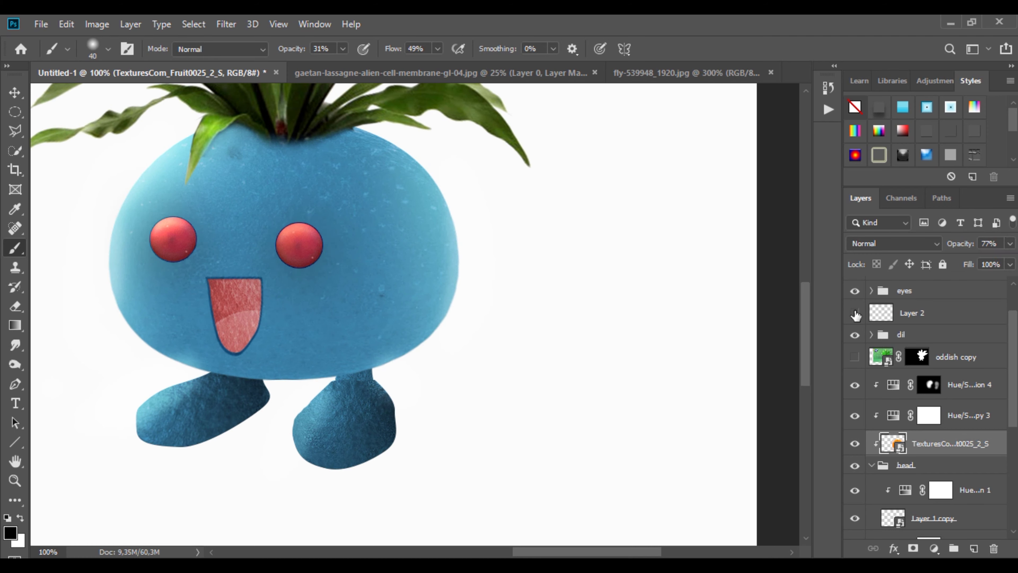
Set the opacity of the Multiply shading on Layer 2 to 26%
left_click(917, 315)
left_click_drag(981, 261, 958, 259)
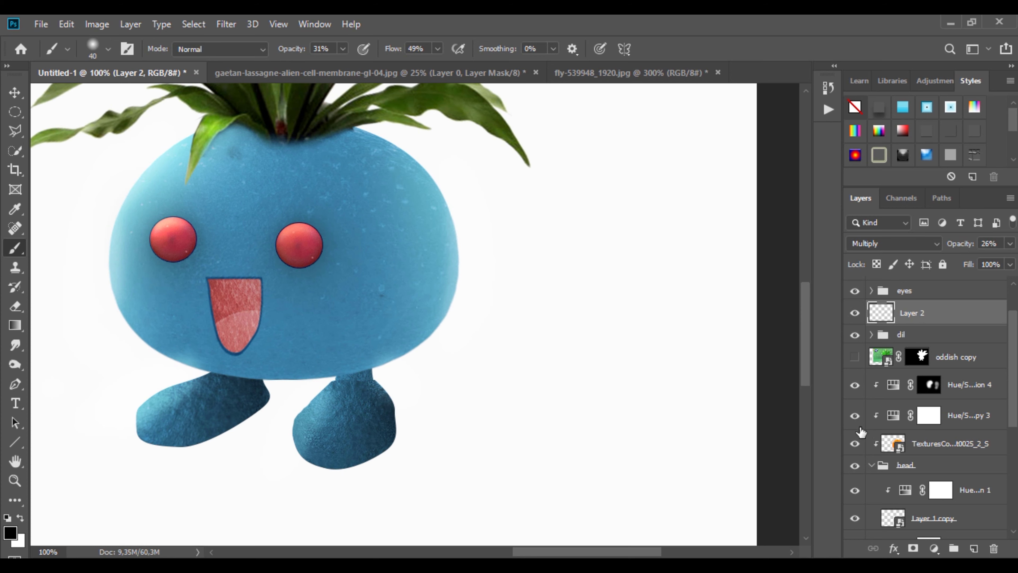
scroll(902, 373, "up", 2)
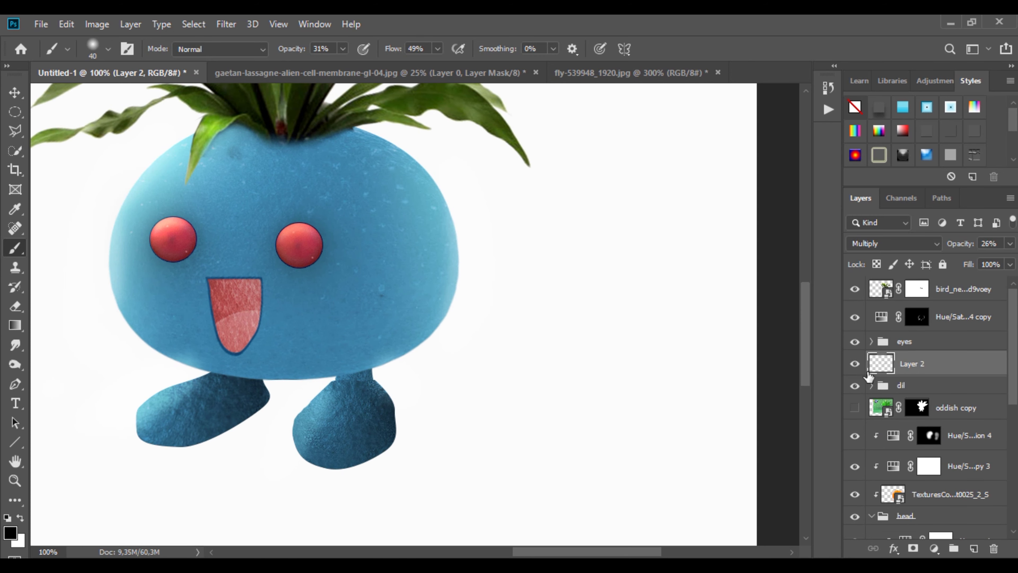
Set the Hue/Saturation adjustment directly above the head's fruit texture to Color blending
scroll(888, 386, "down", 1)
left_click(955, 444)
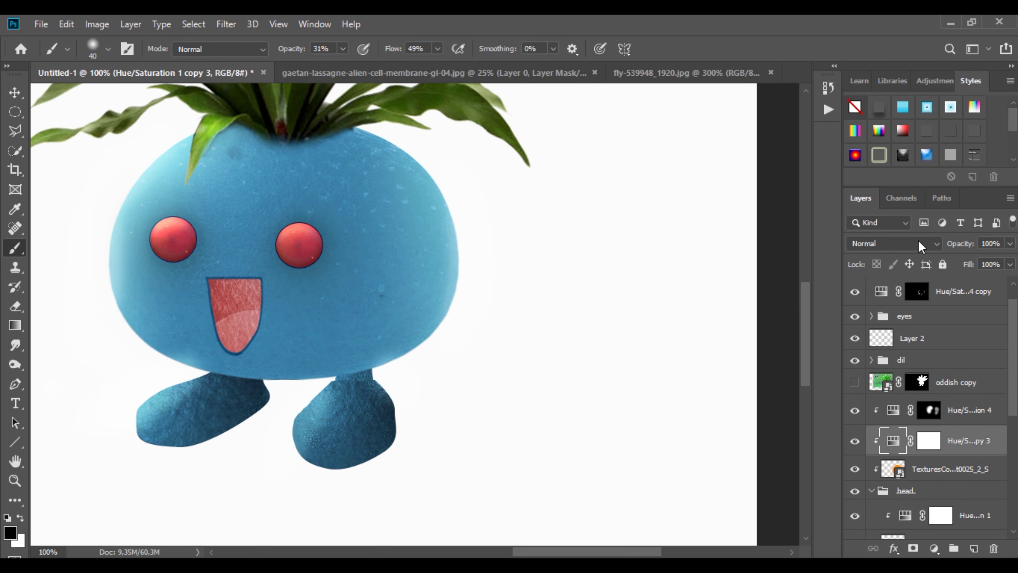
left_click(893, 243)
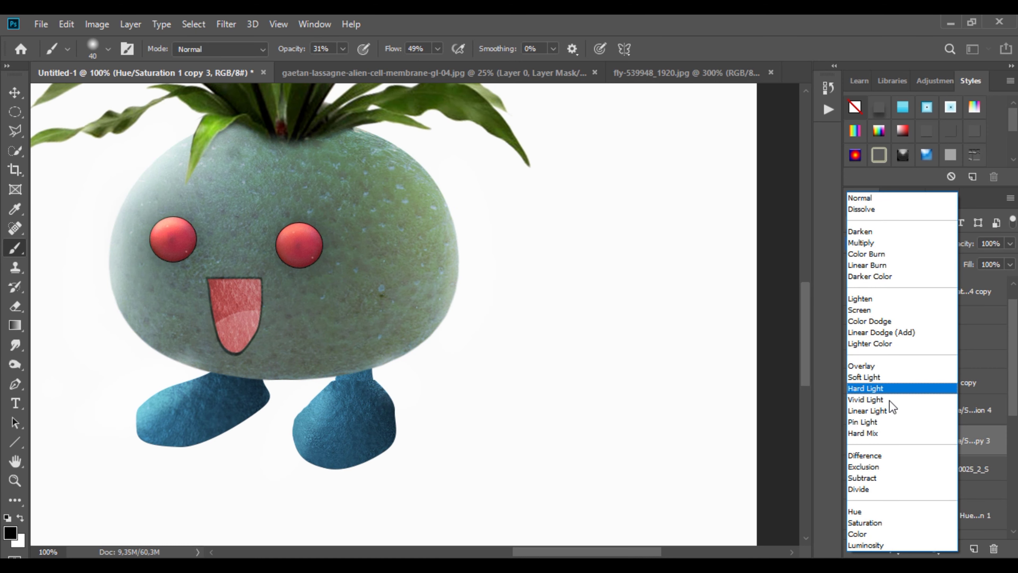
left_click(864, 534)
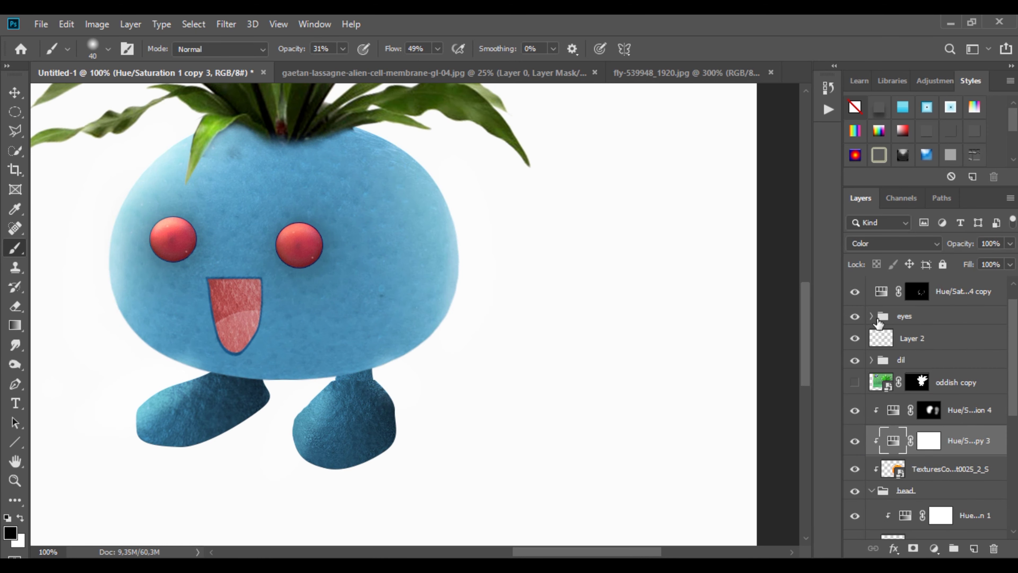
Set the head's fruit texture to Hard Light blending
left_click(950, 469)
left_click(893, 244)
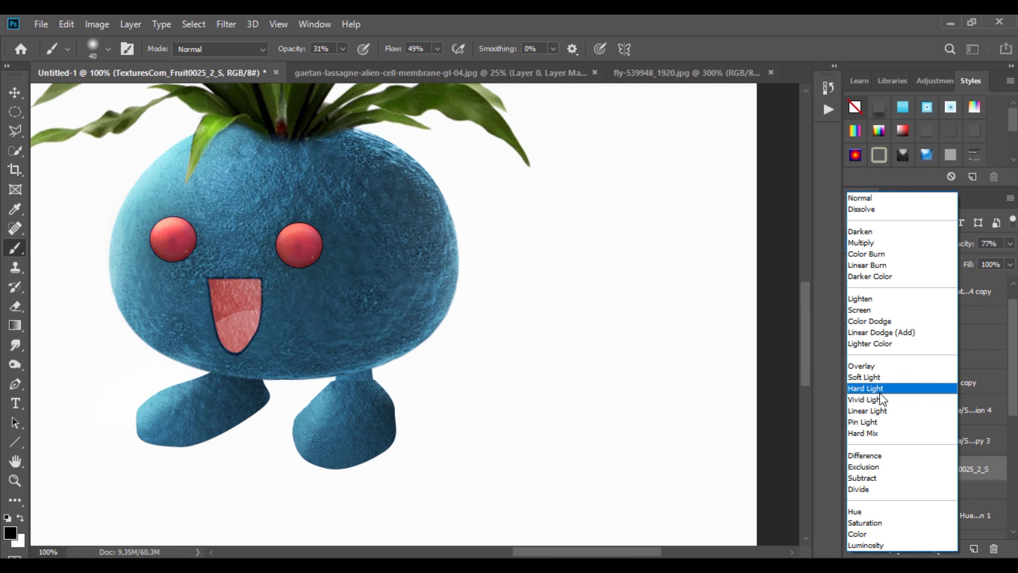
left_click(879, 392)
Compare the face with the Layer 2 shading hidden and shown
left_click(905, 341)
left_click(854, 339)
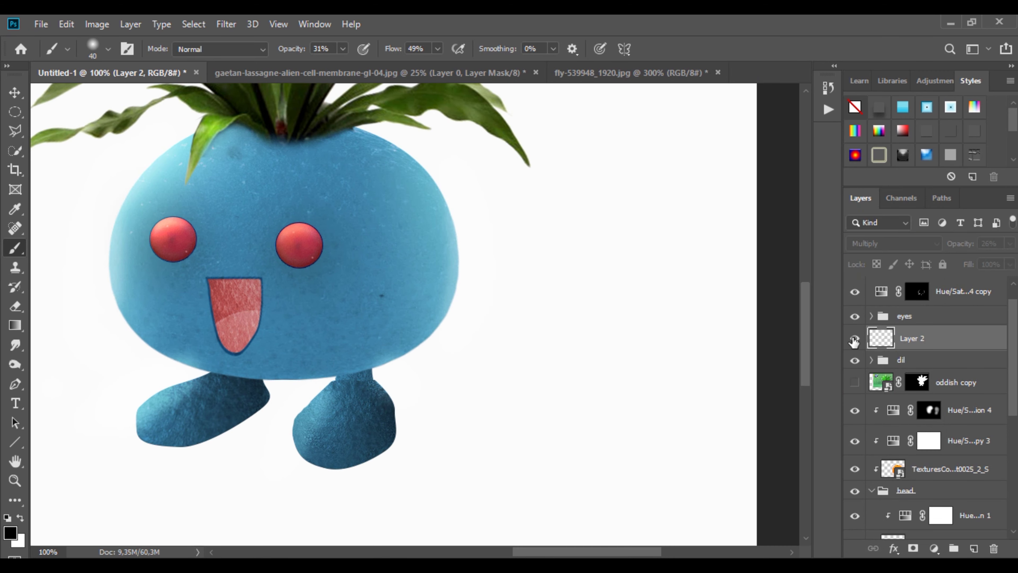
left_click(854, 339)
Lower the lightness of the Hue/Saturation 2 adjustment in the dil group to -28 and mask it off the tongue
left_click(870, 360)
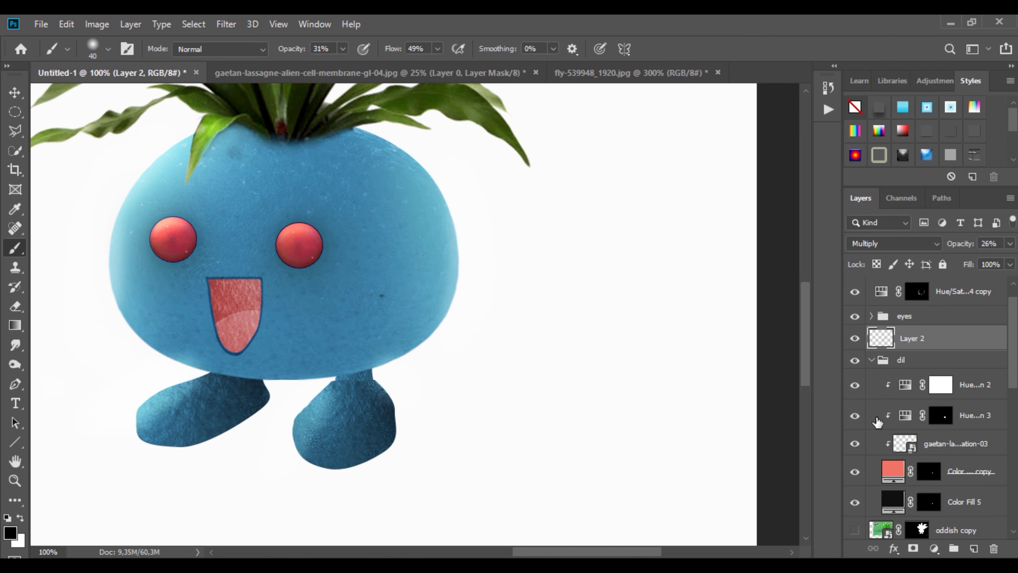
double_click(904, 386)
left_click_drag(521, 358, 508, 359)
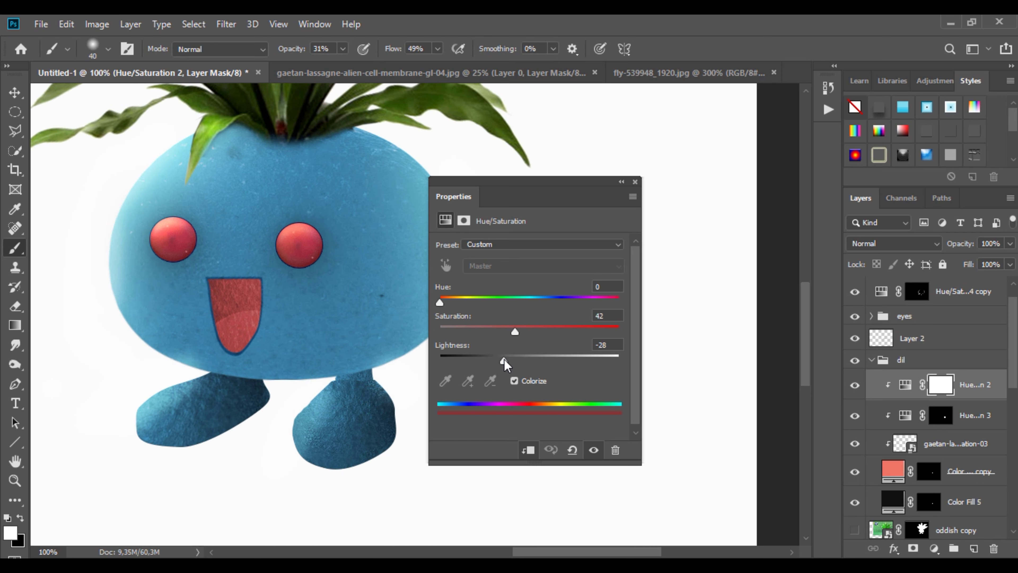
left_click(621, 182)
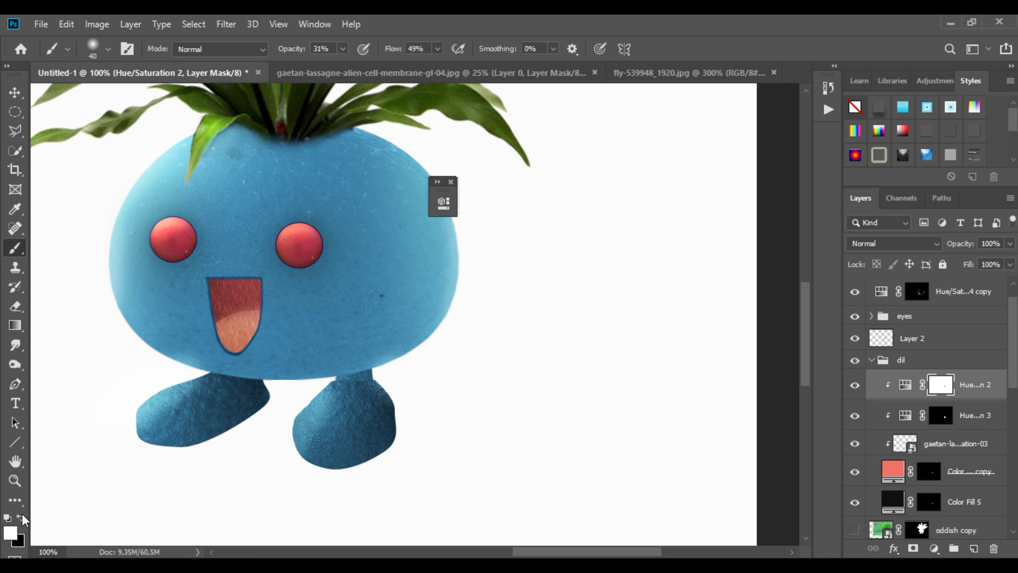
key("alt+space")
left_click(450, 181)
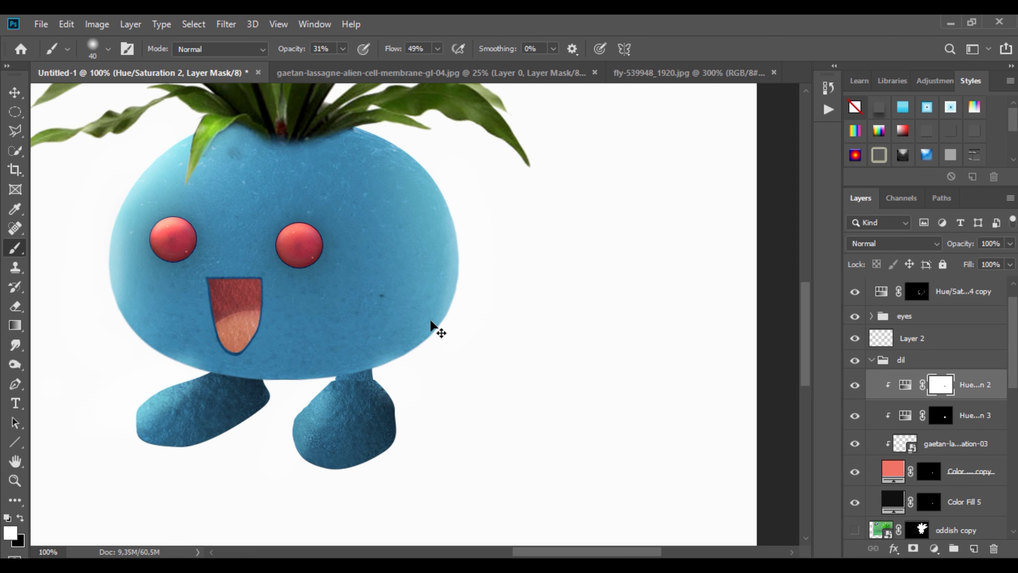
Clip a copy of the fruit texture to the leg r group, then move and scale it to cover that leg
scroll(538, 305, "down", 3)
key("alt+space")
key("Escape")
left_click(15, 461)
left_click_drag(391, 326, 488, 402)
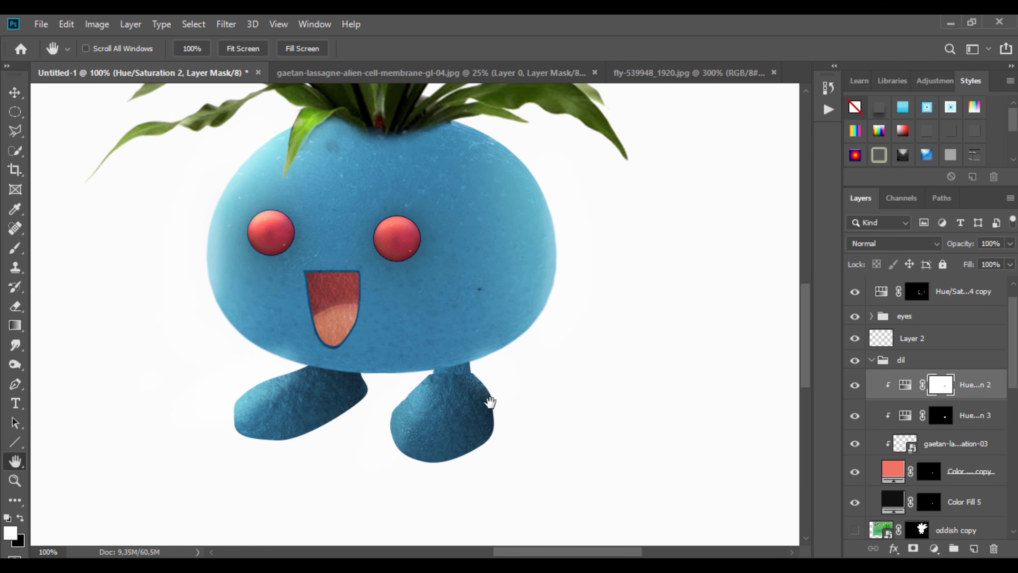
left_click_drag(530, 310, 517, 312)
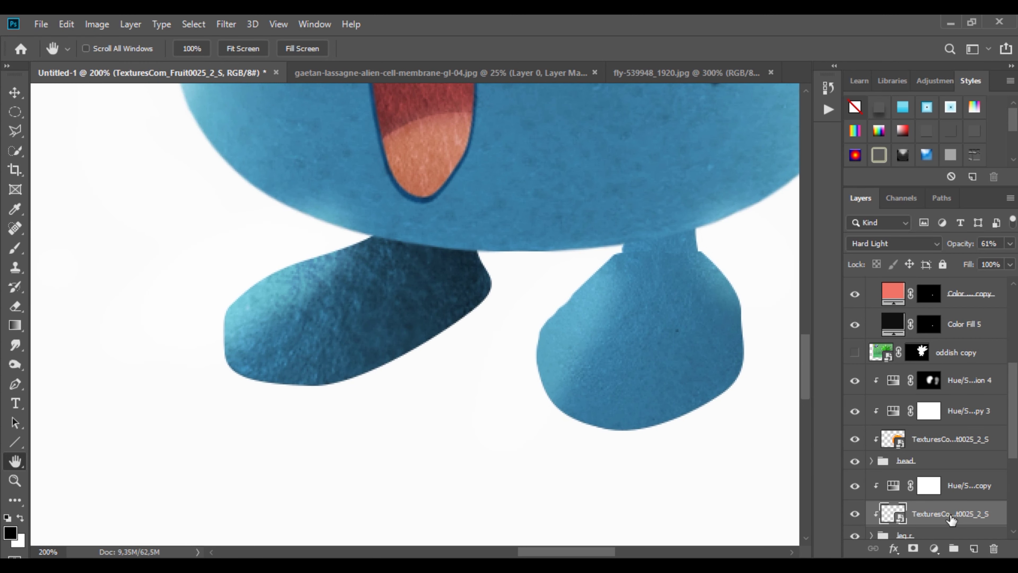
scroll(576, 414, "down", 2)
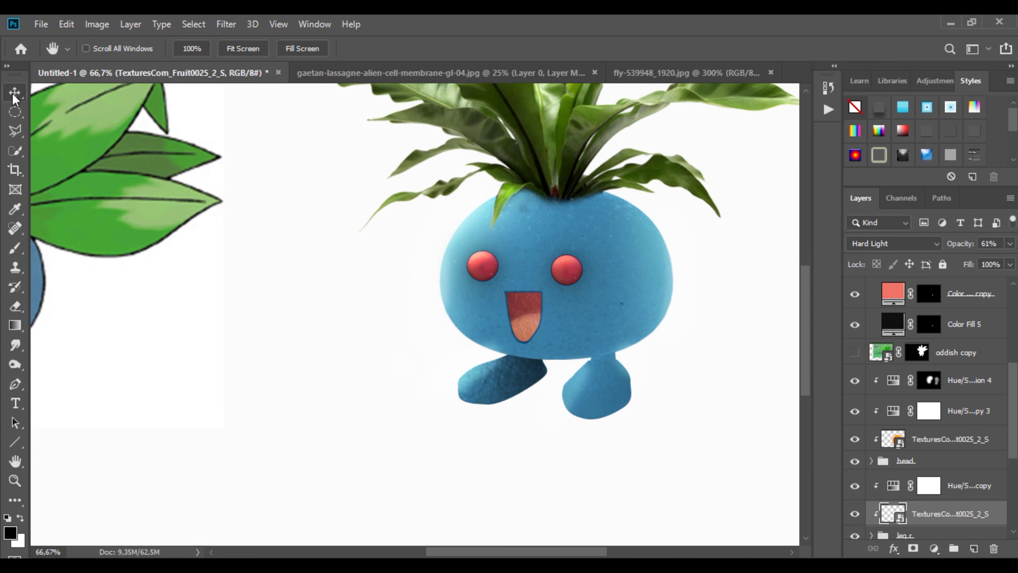
left_click(14, 93)
left_click_drag(688, 485, 612, 408)
left_click_drag(594, 391, 631, 417)
left_click_drag(541, 328, 560, 349)
key("Return")
Duplicate the leg texture, clip the copy to the leg l group and scale it to 22.29% over that leg
scroll(935, 496, "down", 3)
key("ctrl+j")
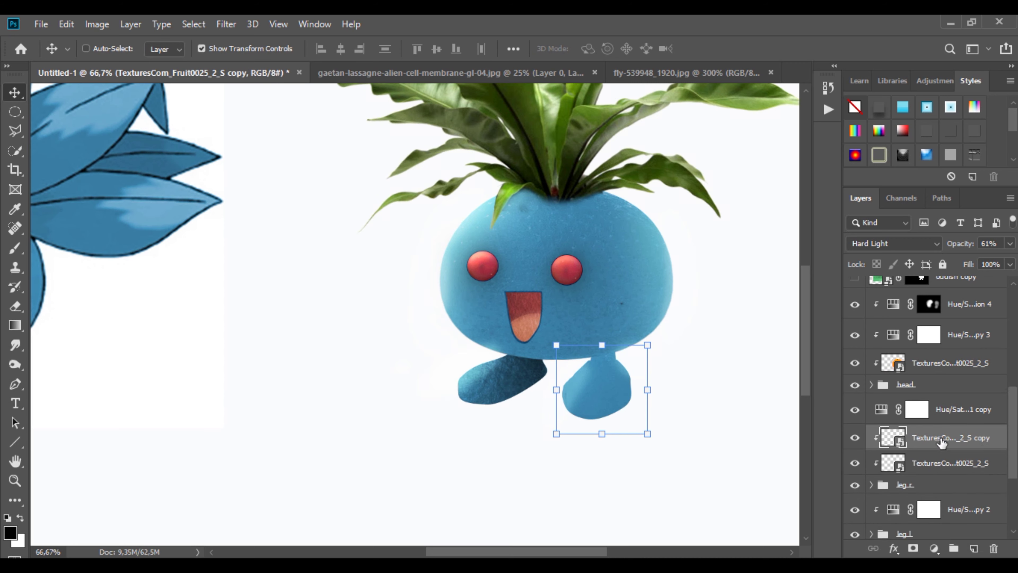
left_click_drag(942, 442, 957, 491)
left_click_drag(596, 388, 491, 374)
left_click_drag(542, 332, 564, 309)
left_click_drag(548, 373, 540, 378)
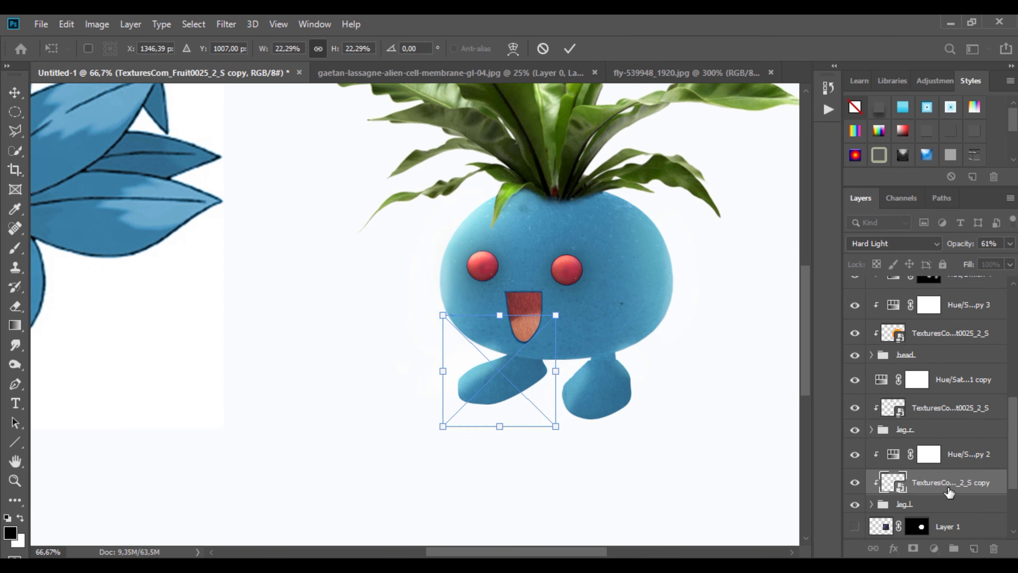
key("Return")
Clip the Hue/Saturation 1 copy adjustment to the leg r group's texture again
right_click(964, 382)
left_click(835, 305)
scroll(498, 385, "down", 2)
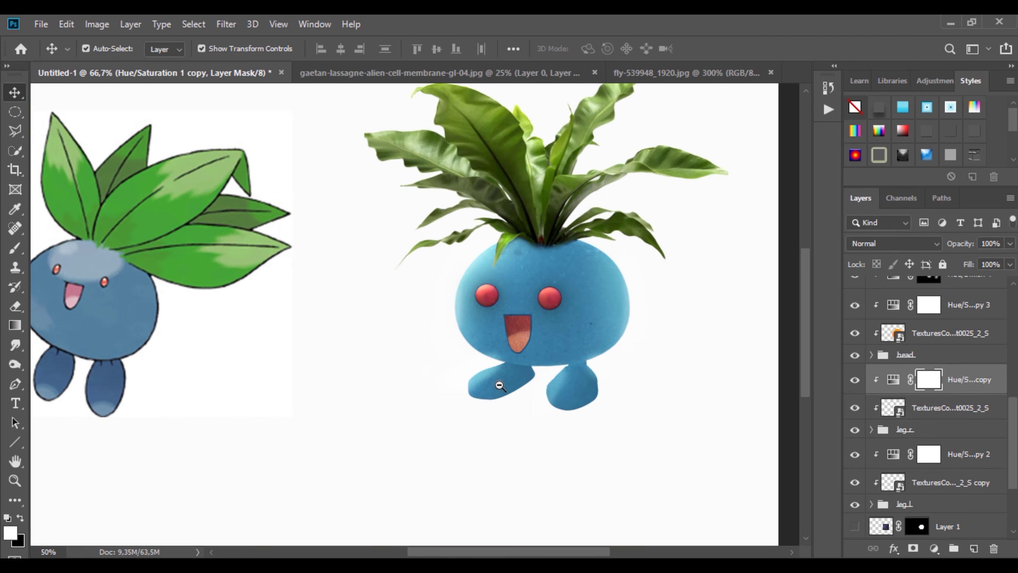
Duplicate the bird nest fern layer and place the copy above the leg r group
scroll(456, 167, "up", 2)
scroll(456, 167, "up", 3)
scroll(970, 385, "up", 4)
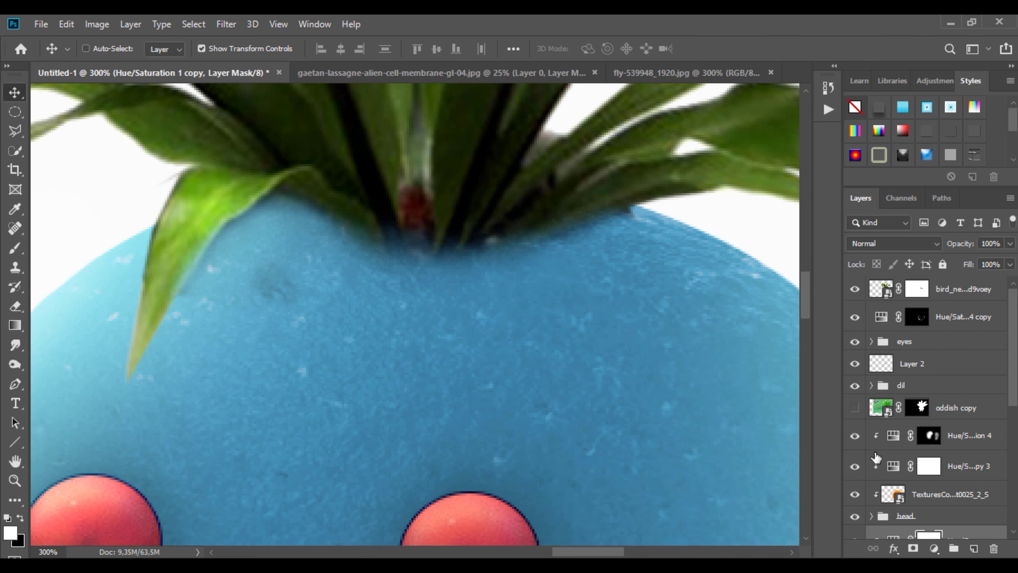
scroll(877, 491, "up", 2)
left_click(882, 288)
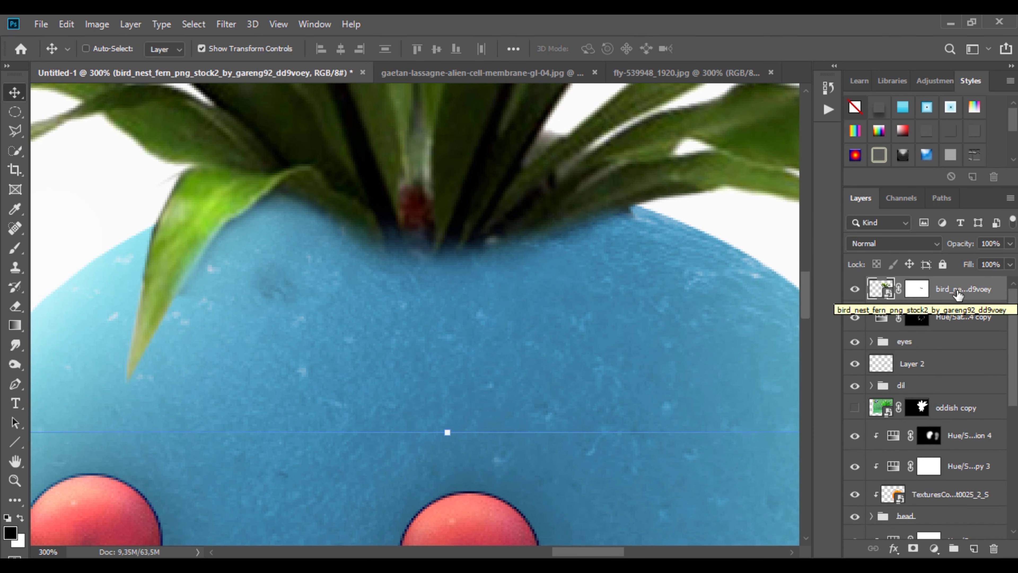
left_click_drag(881, 289, 973, 547)
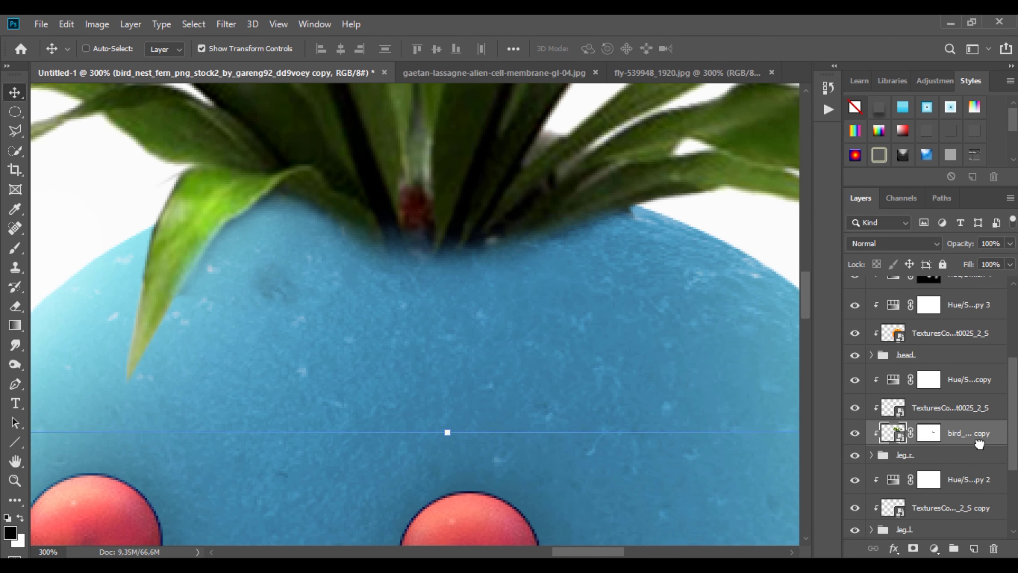
Paint black at 31% opacity on the original fern's mask to fade the leaf base over the head
scroll(919, 289, "up", 3)
left_click(920, 289)
key("b")
mouse_move(412, 205)
left_mouse_down()
mouse_move(459, 232)
mouse_move(572, 225)
mouse_move(339, 240)
left_mouse_up()
left_click(854, 407)
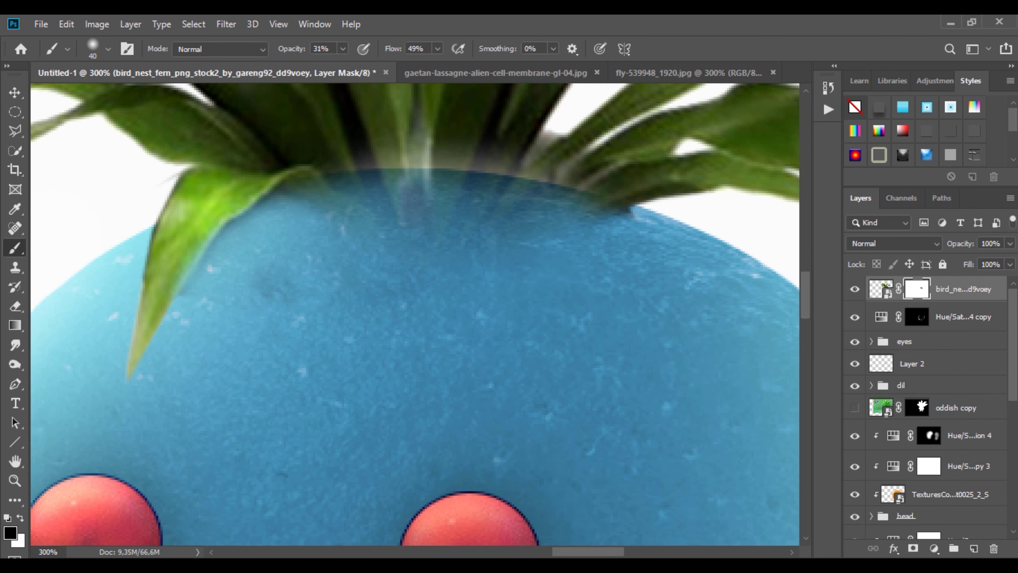
Move the fern copy lower in the layer stack
scroll(859, 407, "down", 10)
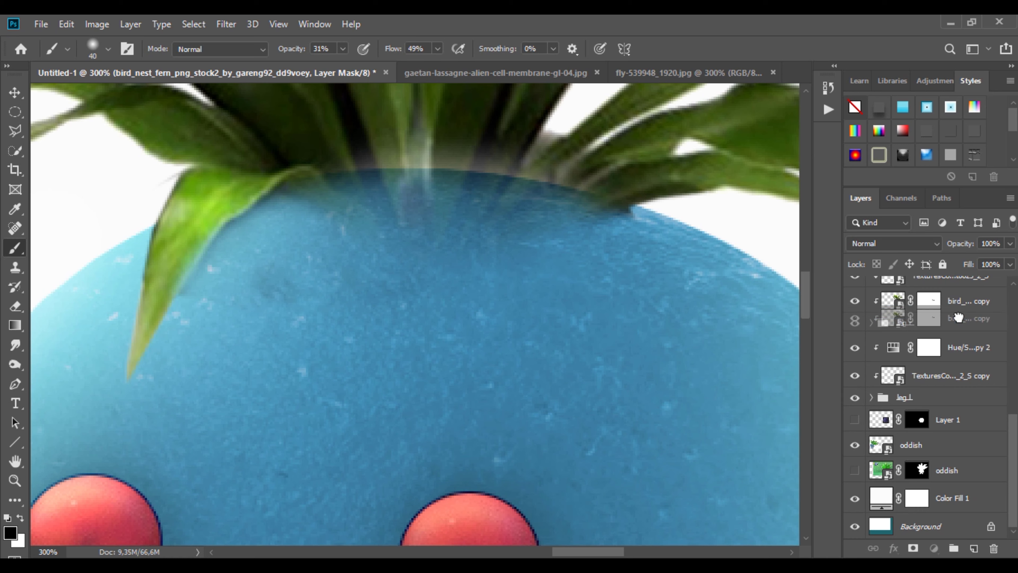
mouse_move(958, 317)
left_mouse_down()
mouse_move(960, 299)
mouse_move(957, 330)
left_mouse_up()
scroll(329, 229, "down", 4)
scroll(327, 189, "up", 3)
scroll(970, 282, "up", 10)
Hide the rest of the fern base overlapping the top of the head by painting black on its mask
left_click(917, 288)
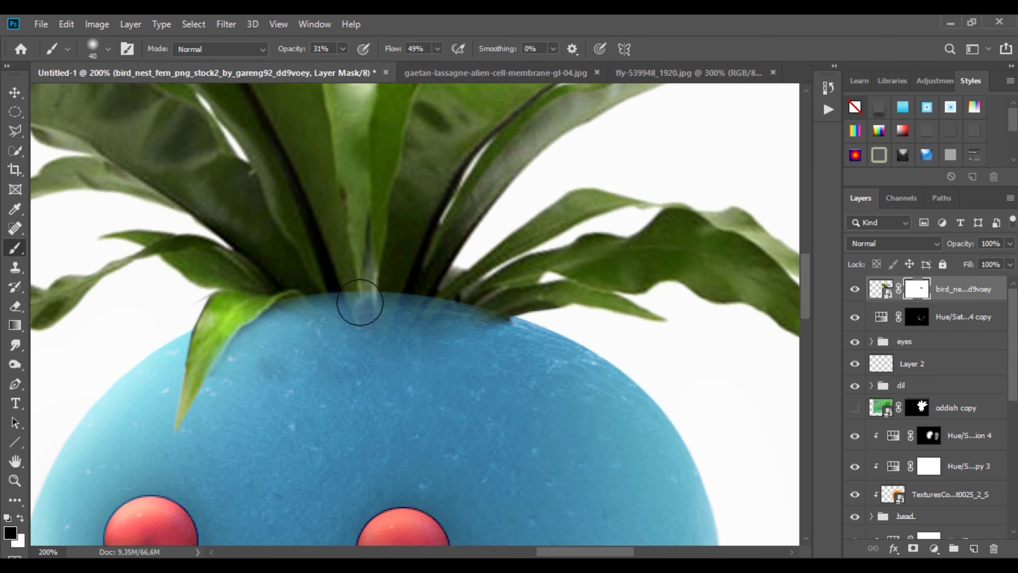
left_click_drag(359, 302, 469, 337)
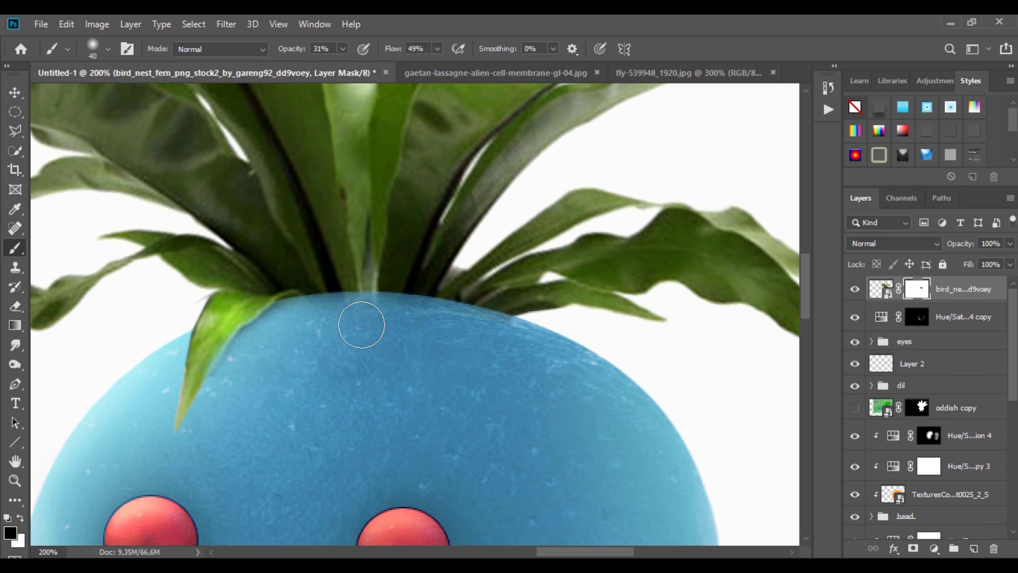
scroll(361, 325, "down", 5)
scroll(40, 363, "up", 6)
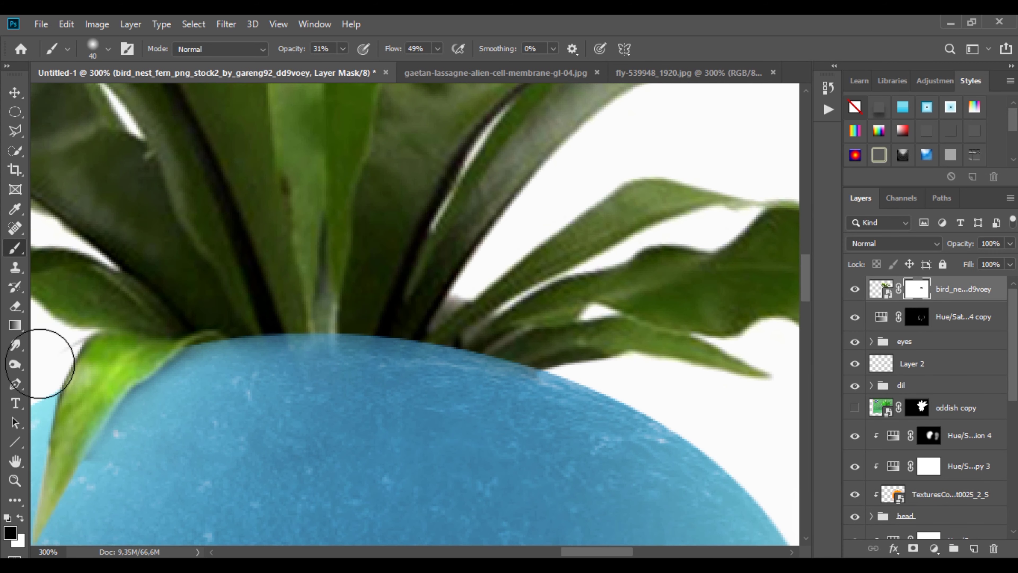
mouse_move(247, 348)
left_mouse_down()
mouse_move(409, 340)
mouse_move(252, 318)
mouse_move(399, 319)
mouse_move(282, 343)
left_mouse_up()
left_click_drag(433, 325, 494, 352)
Restore the fern base over the head by painting white on its mask at 93% brush opacity
key("9")
key("3")
left_click_drag(430, 360, 482, 333)
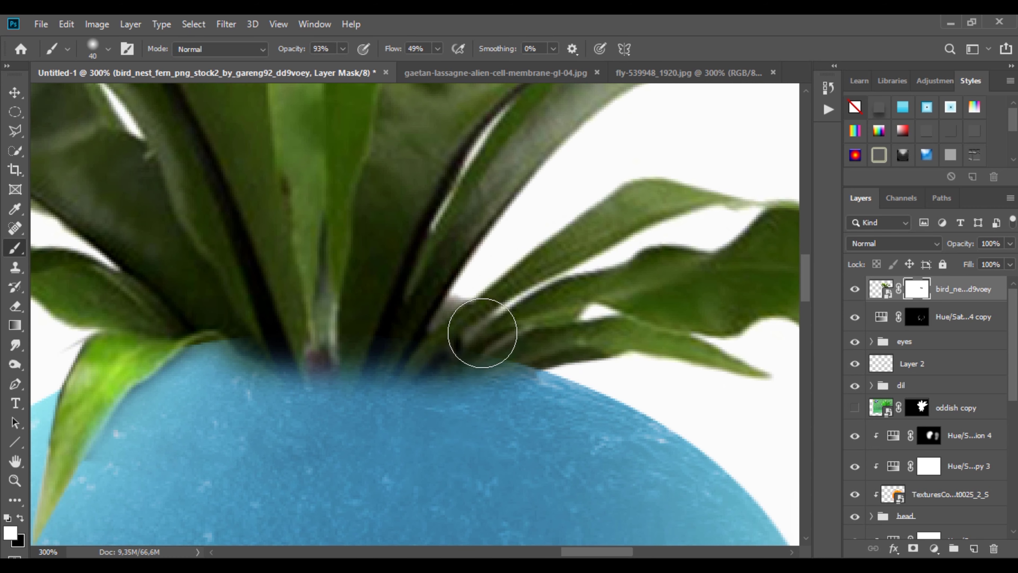
mouse_move(337, 326)
left_mouse_down()
mouse_move(342, 371)
mouse_move(373, 368)
left_mouse_up()
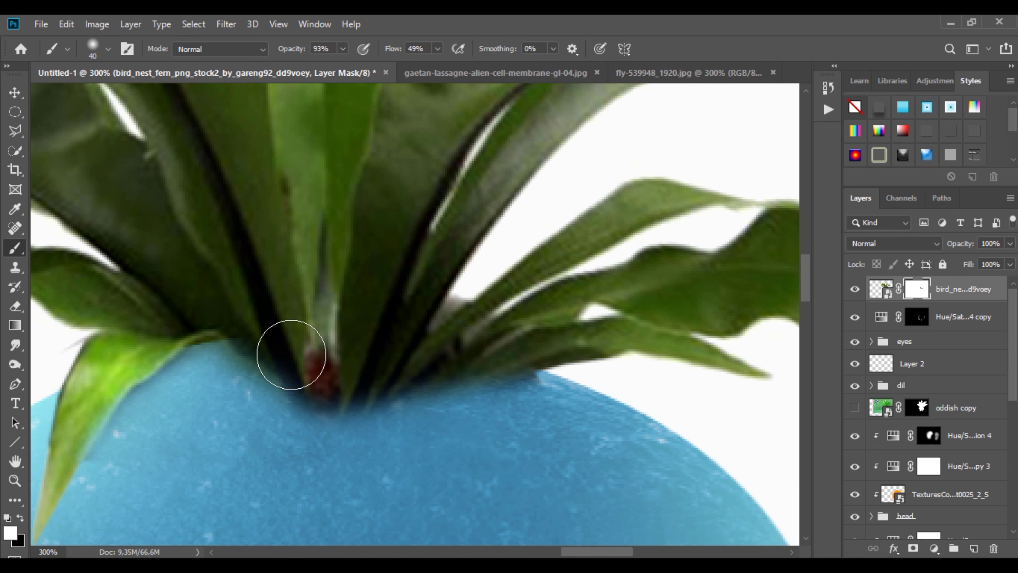
Trim the fern's lower edge by painting black on its mask with a hard 40 px brush
right_click(313, 443)
double_click(531, 377)
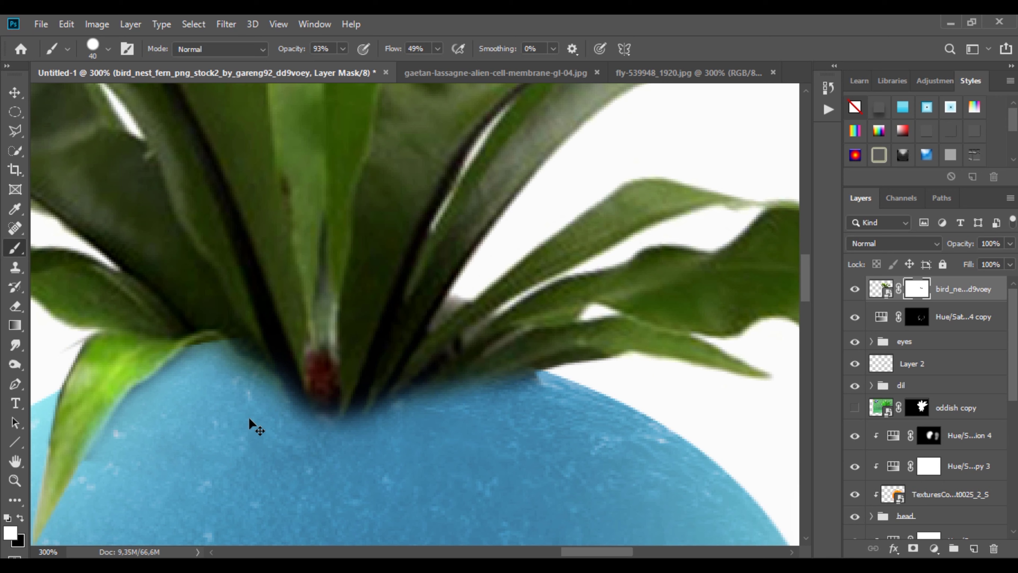
left_click(21, 517)
mouse_move(226, 393)
left_mouse_down()
mouse_move(311, 466)
mouse_move(479, 439)
mouse_move(343, 460)
left_mouse_up()
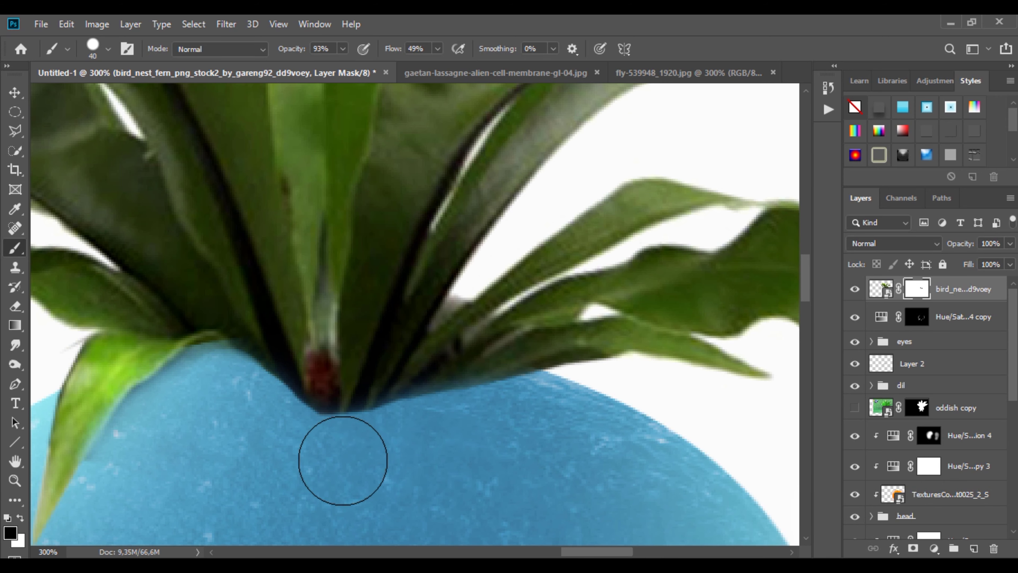
Mask away the fern area between the red stem and the drooping leaf with a soft 17 px black brush
left_click(21, 518)
right_click(341, 397)
left_click(453, 376)
left_click_drag(435, 257, 425, 261)
left_click_drag(296, 402, 274, 389)
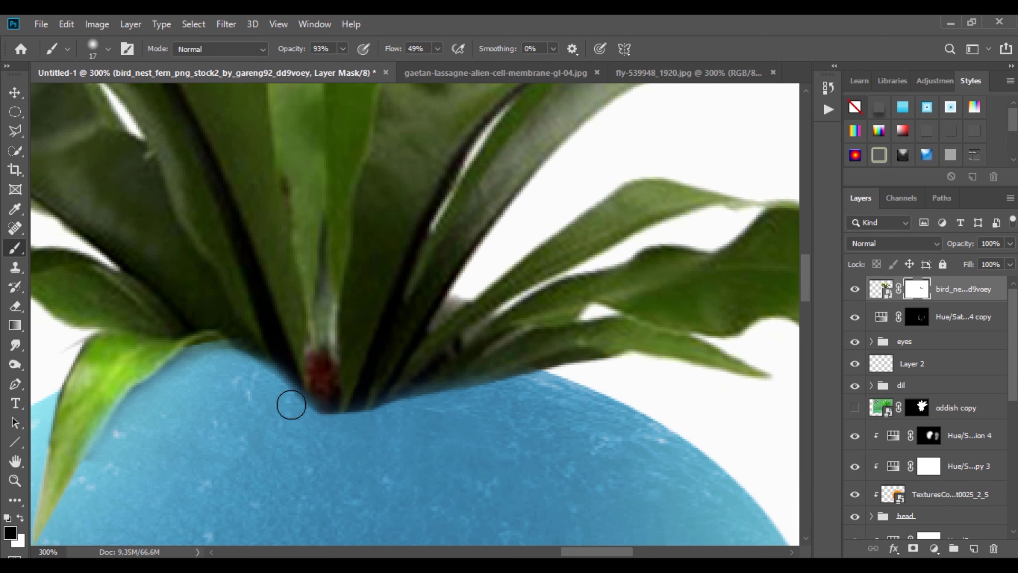
left_click_drag(214, 361, 101, 468)
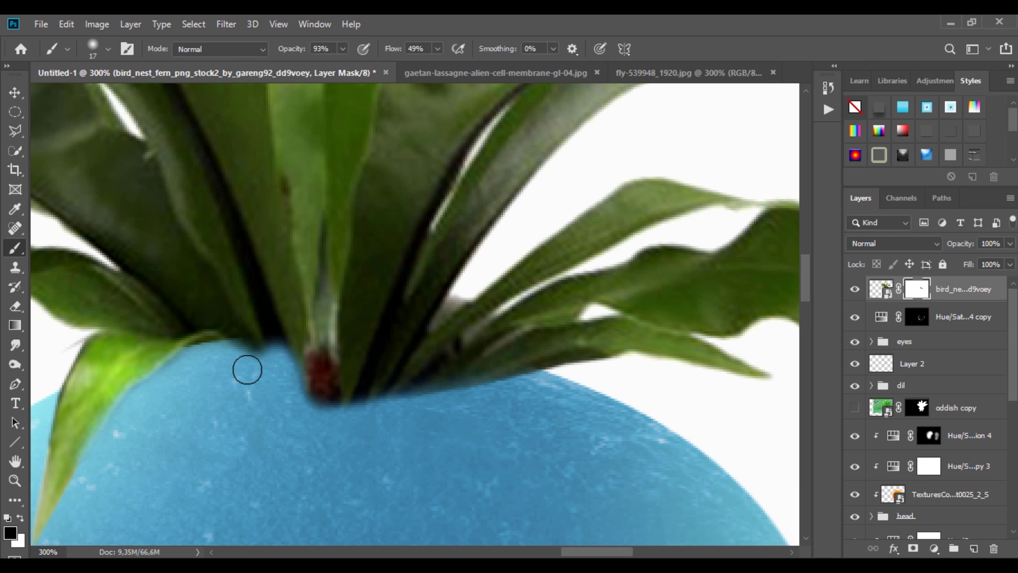
Set the brush opacity to 58% and blend the fern mask around the red stem into the head
scroll(353, 368, "down", 3)
scroll(349, 373, "up", 5)
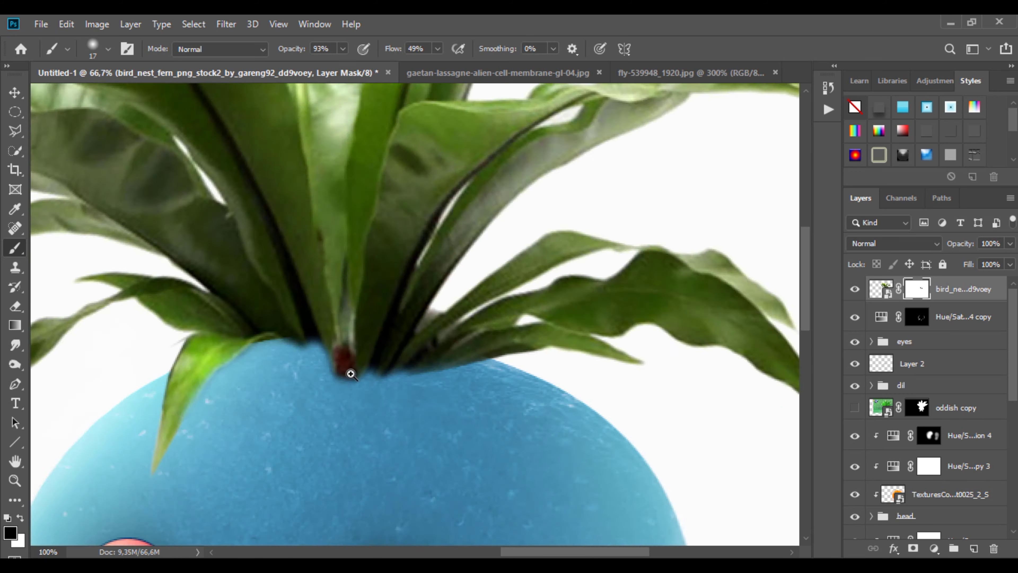
right_click(377, 397)
left_click_drag(343, 49, 311, 69)
left_click_drag(371, 381, 282, 311)
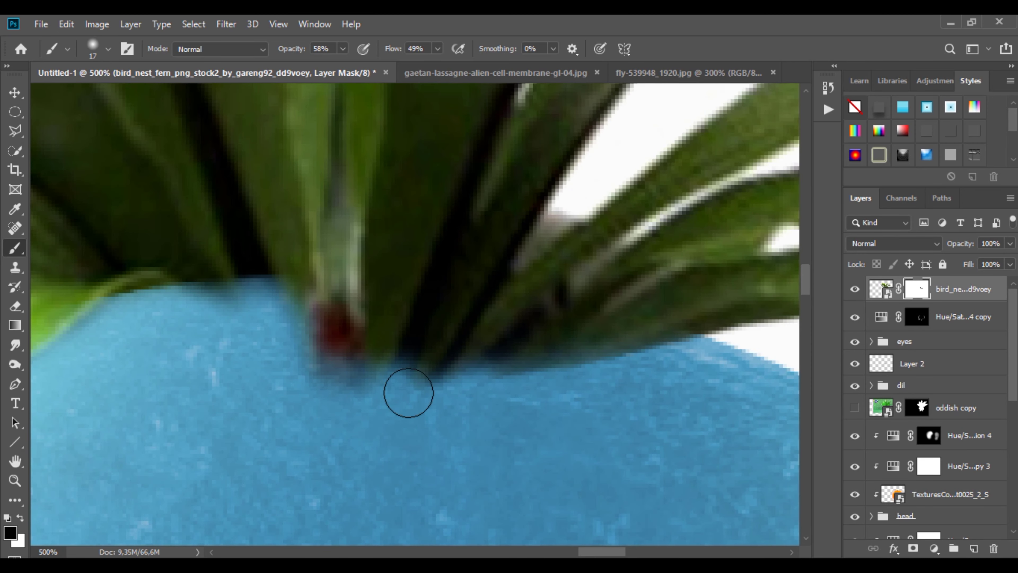
Clip a Hue/Saturation adjustment to the fern layer and slightly raise its lightness
scroll(441, 391, "down", 6)
left_click(409, 295, "ctrl")
left_click(934, 548)
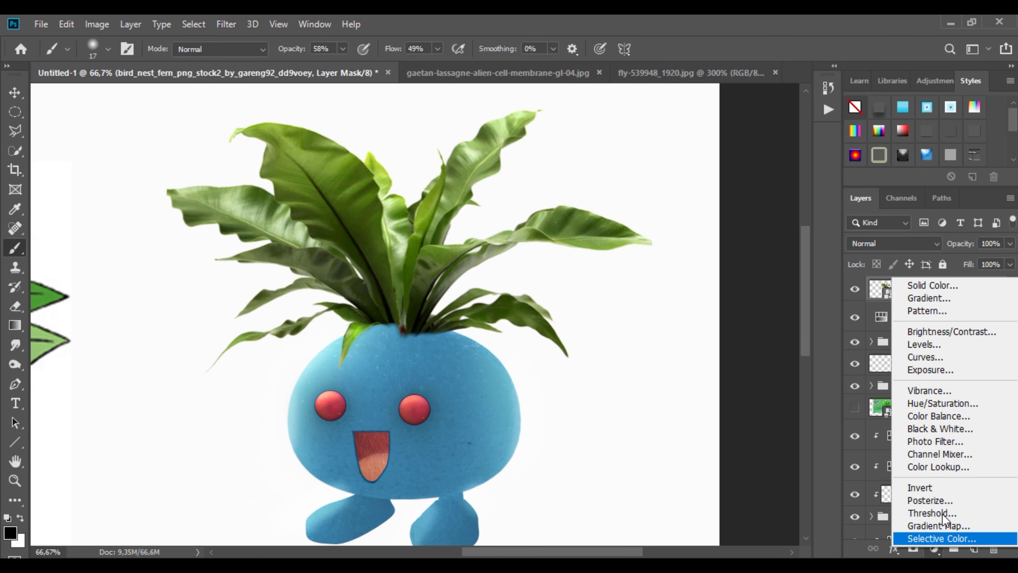
left_click(939, 403)
right_click(971, 292)
left_click(822, 302)
left_click_drag(320, 185, 661, 187)
mouse_move(656, 363)
left_mouse_down()
mouse_move(676, 363)
mouse_move(672, 335)
mouse_move(661, 363)
left_mouse_up()
left_click(746, 185)
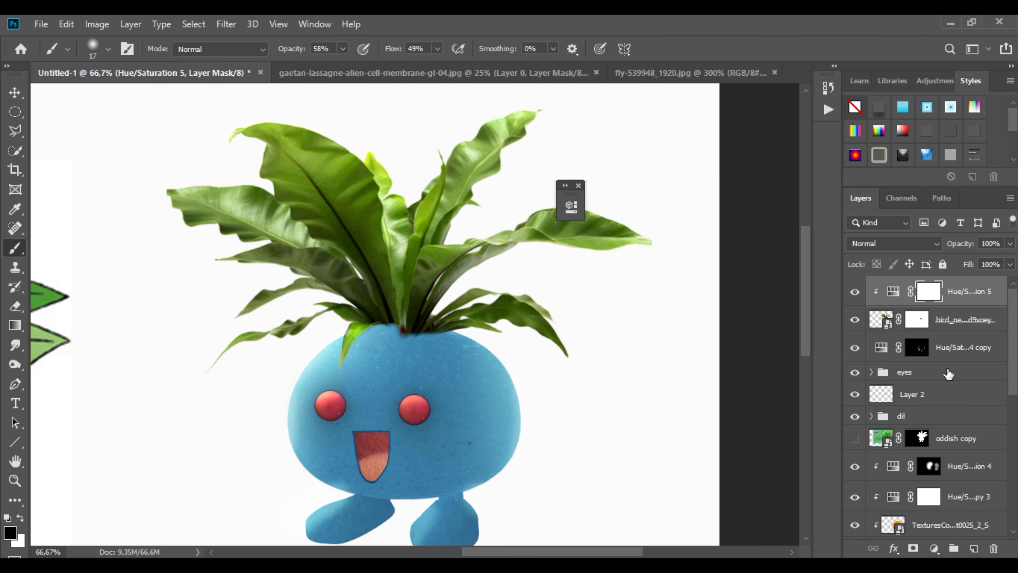
Restore the fern's dark base over the head by painting white on its mask with a soft 61 px brush
left_click(917, 319)
scroll(385, 325, "up", 4)
mouse_move(355, 300)
left_mouse_down()
mouse_move(236, 271)
mouse_move(233, 281)
mouse_move(312, 270)
mouse_move(299, 288)
mouse_move(428, 307)
mouse_move(347, 335)
mouse_move(275, 317)
mouse_move(396, 322)
left_mouse_up()
right_click(403, 322)
left_click_drag(493, 256, 514, 257)
mouse_move(292, 302)
left_mouse_down()
mouse_move(427, 326)
mouse_move(325, 269)
mouse_move(432, 278)
left_mouse_up()
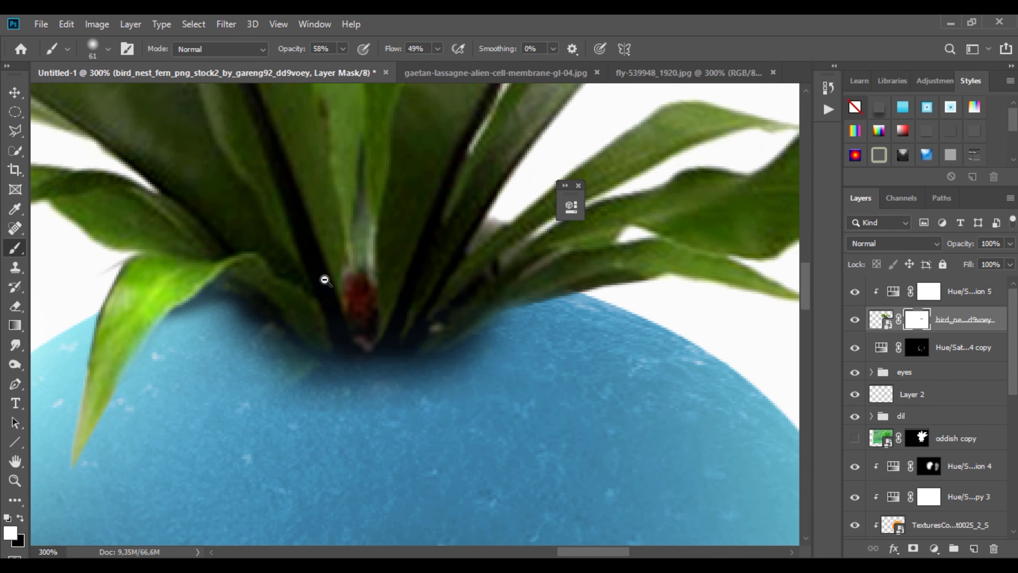
scroll(325, 280, "down", 4)
scroll(334, 277, "up", 3)
scroll(327, 353, "down", 3)
scroll(288, 384, "down", 1)
scroll(468, 363, "up", 2)
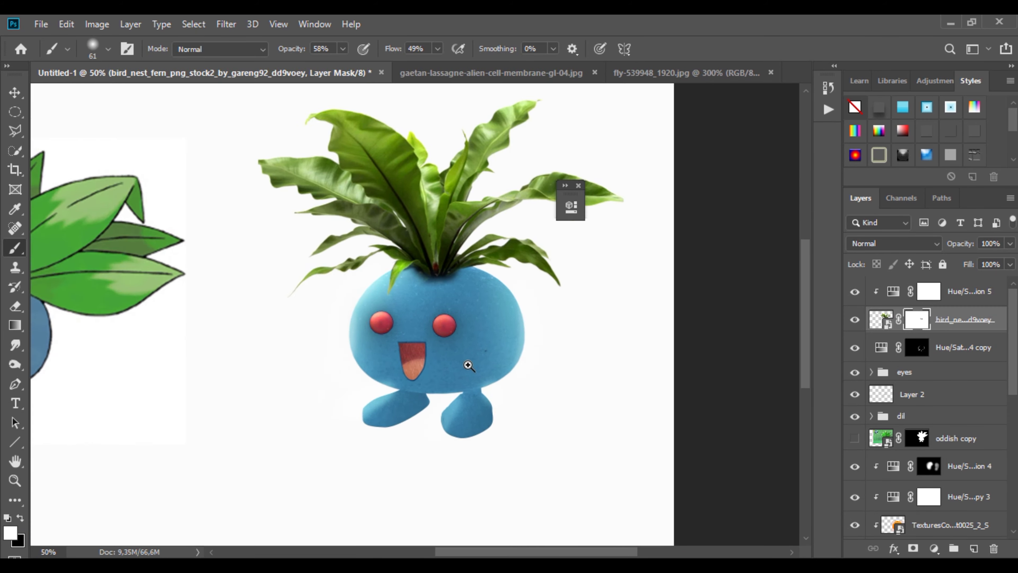
Slightly lower the lightness of the head's Hue/Saturation adjustment
scroll(917, 438, "down", 5)
double_click(889, 343)
left_click(564, 185)
left_click_drag(605, 365, 594, 367)
left_click(696, 186)
scroll(966, 305, "up", 4)
Add a Hue/Saturation layer above all others with Lightness -10 and hide it
left_click(971, 294)
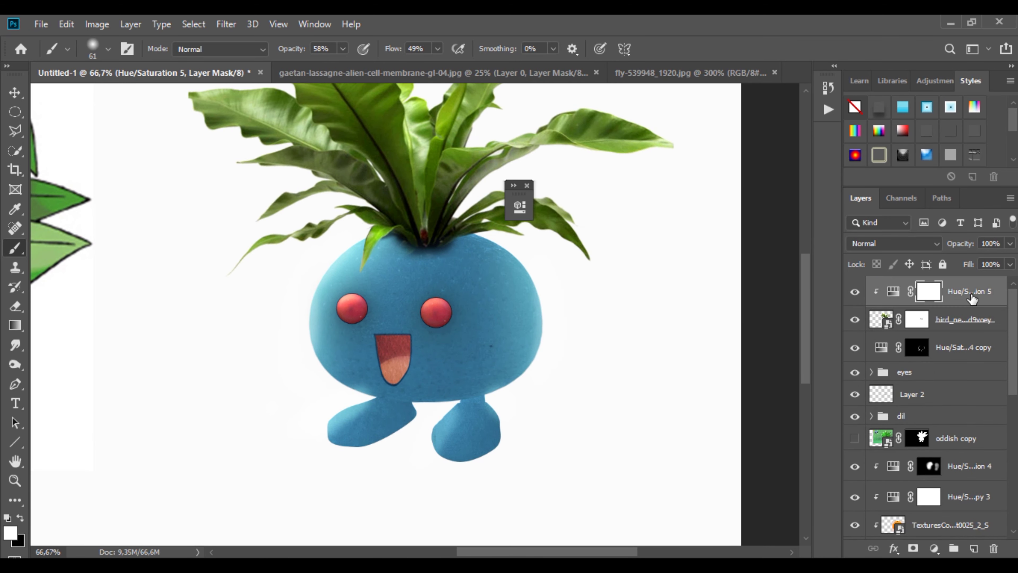
left_click(934, 547)
left_click_drag(685, 200, 697, 203)
left_click_drag(677, 358, 669, 363)
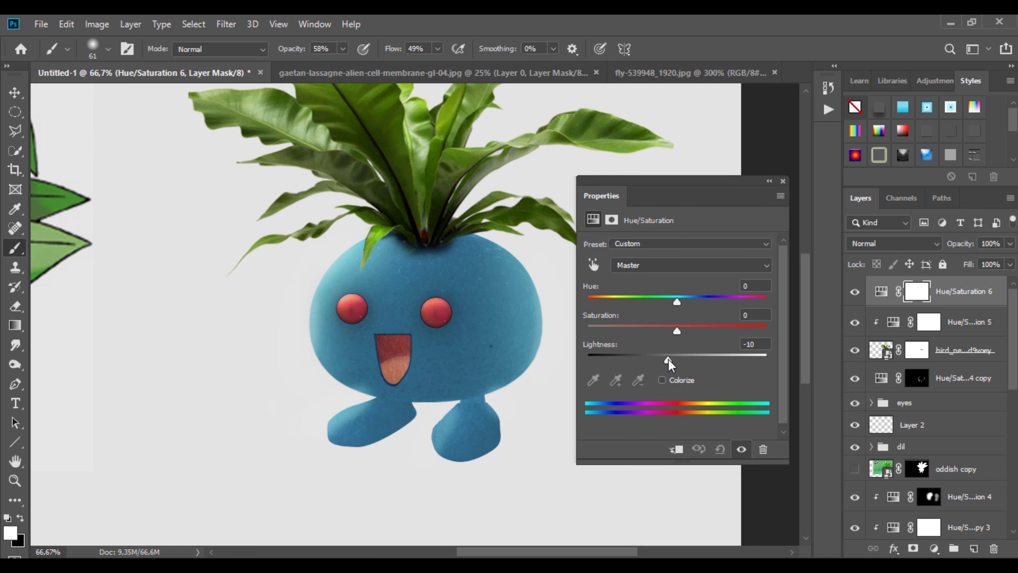
left_click(769, 181)
left_click(854, 292)
Set the opacity of the fruit texture clipped to the head to 63%
scroll(490, 291, "down", 2)
scroll(865, 423, "down", 4)
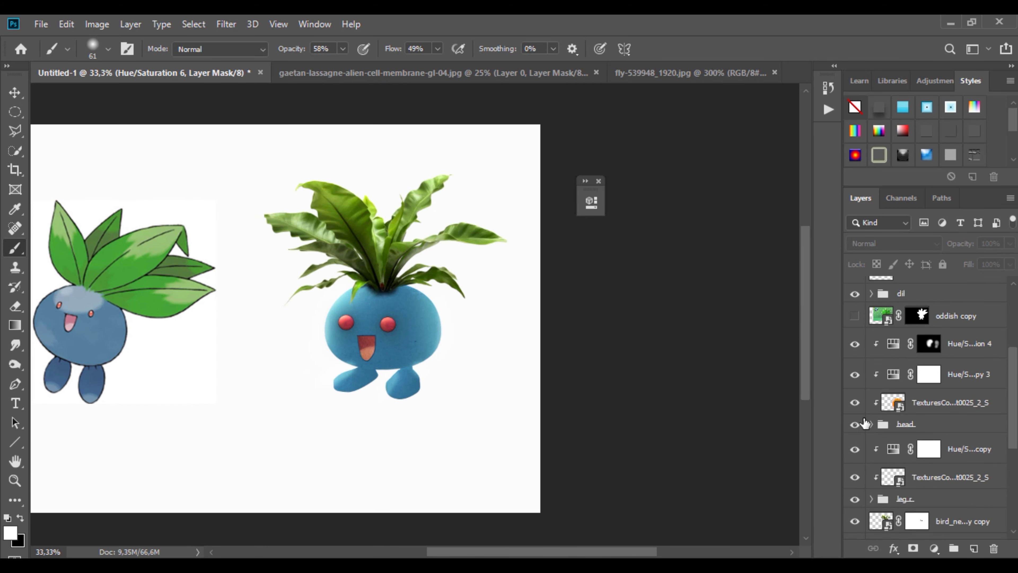
left_click(854, 427)
left_click(854, 427)
left_click(960, 451)
left_click(948, 481)
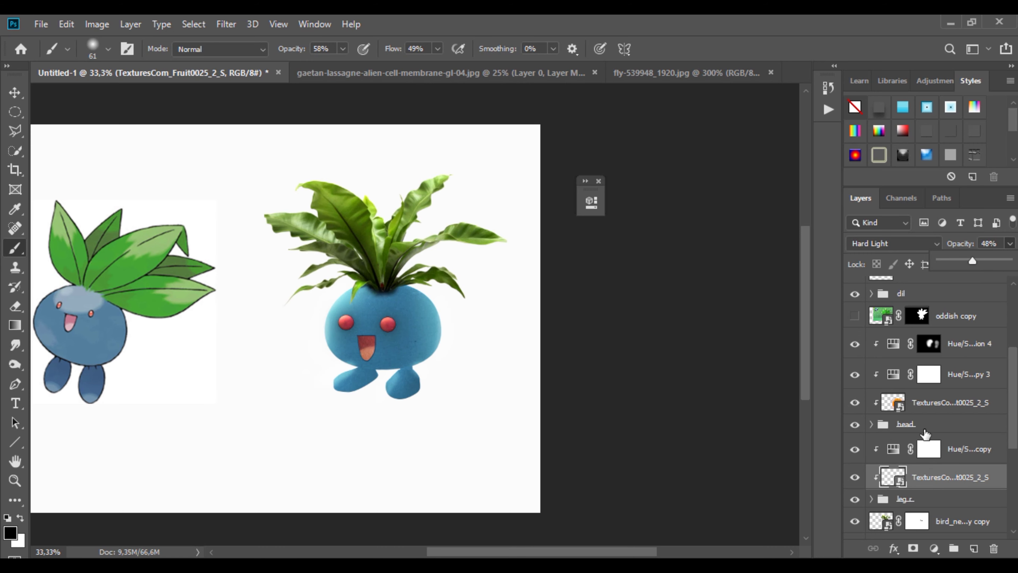
left_click(934, 405)
left_click_drag(973, 260, 976, 260)
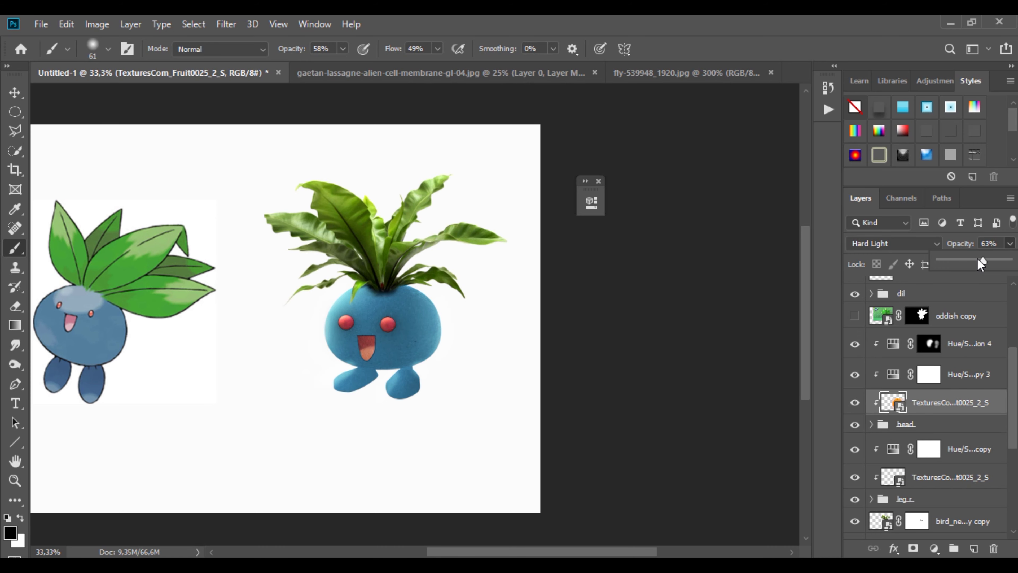
Hide the cartoon oddish reference layer so only the realistic version shows
scroll(968, 499, "down", 5)
left_click(960, 455)
left_click(855, 445)
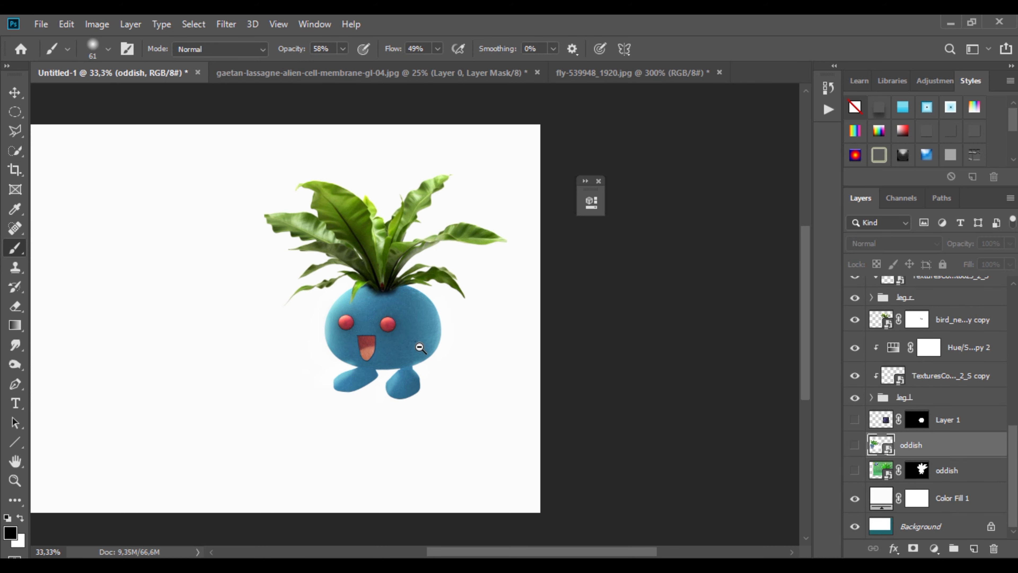
key("ctrl+minus")
key("ctrl+minus")
key("ctrl+plus")
key("ctrl+plus")
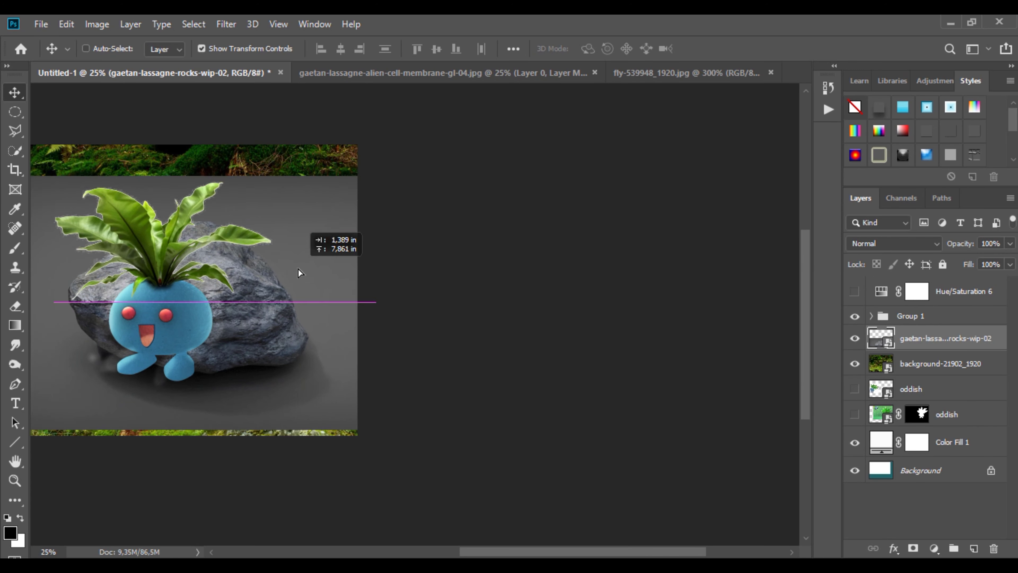
Mask the rock out of its grey backdrop with a Quick Selection and move it beneath the character's feet
left_click_drag(299, 272, 300, 279)
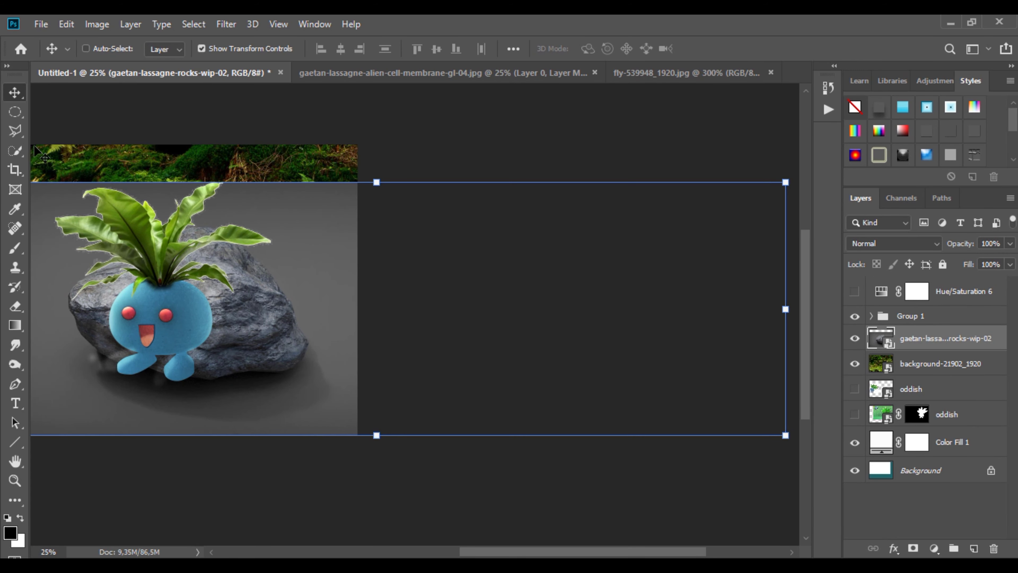
key("w")
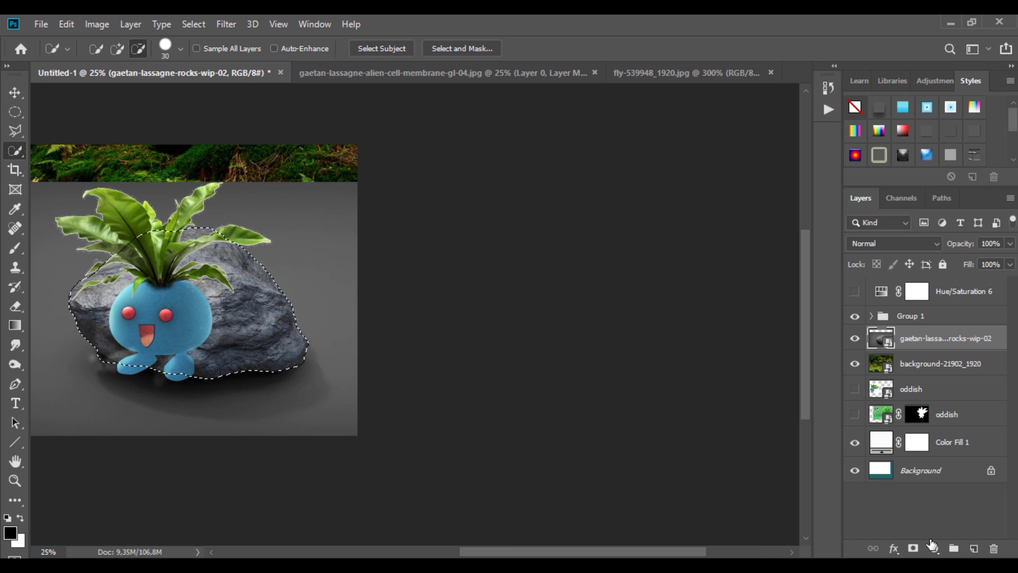
left_click(913, 548)
key("v")
left_click_drag(261, 322, 255, 406)
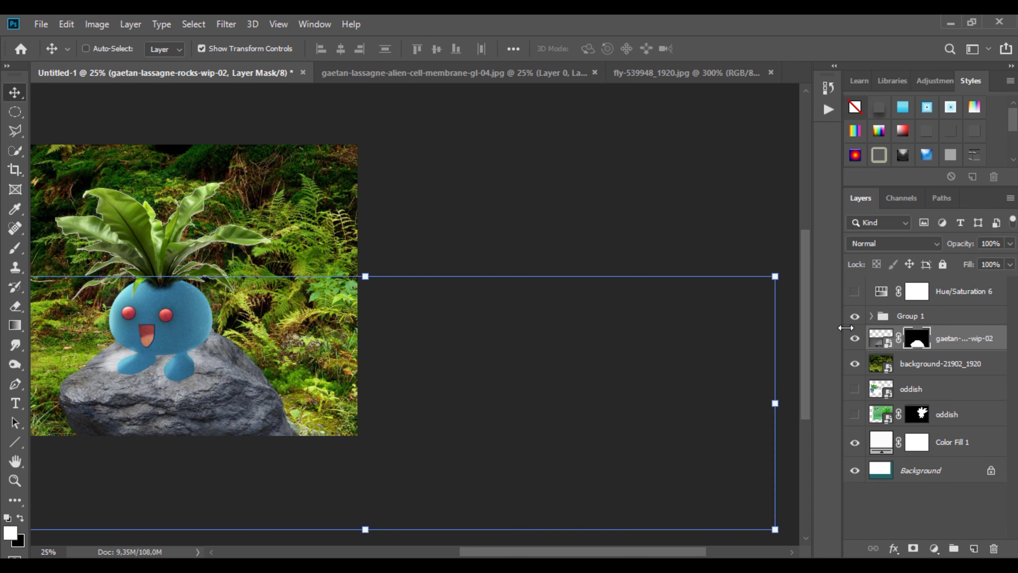
Examine what the layers inside Group 1 contribute by toggling the head adjustments, texture and fern layers off and on
left_click(870, 316)
scroll(907, 417, "down", 3)
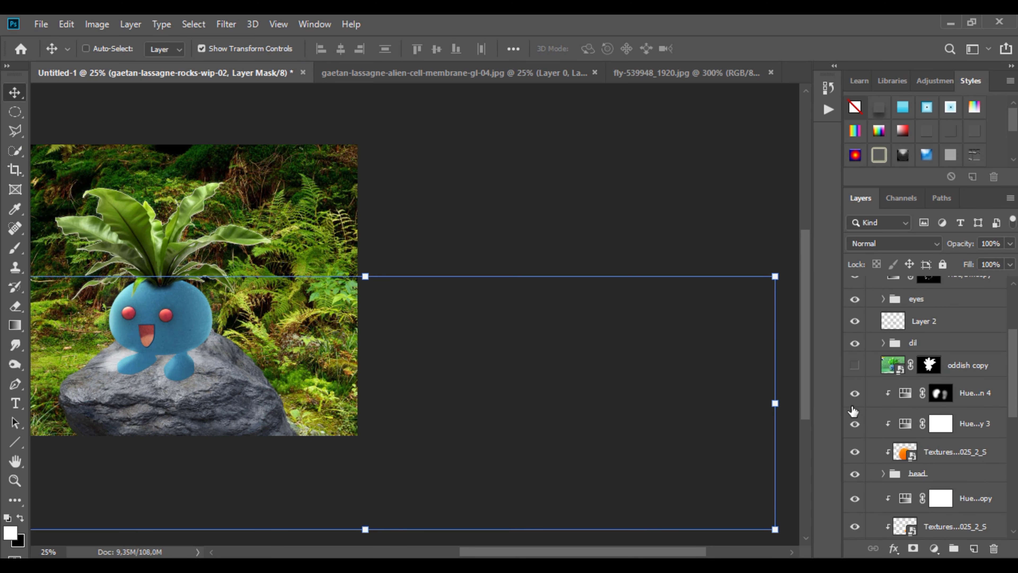
scroll(876, 413, "down", 2)
left_click(856, 331)
left_click(856, 332)
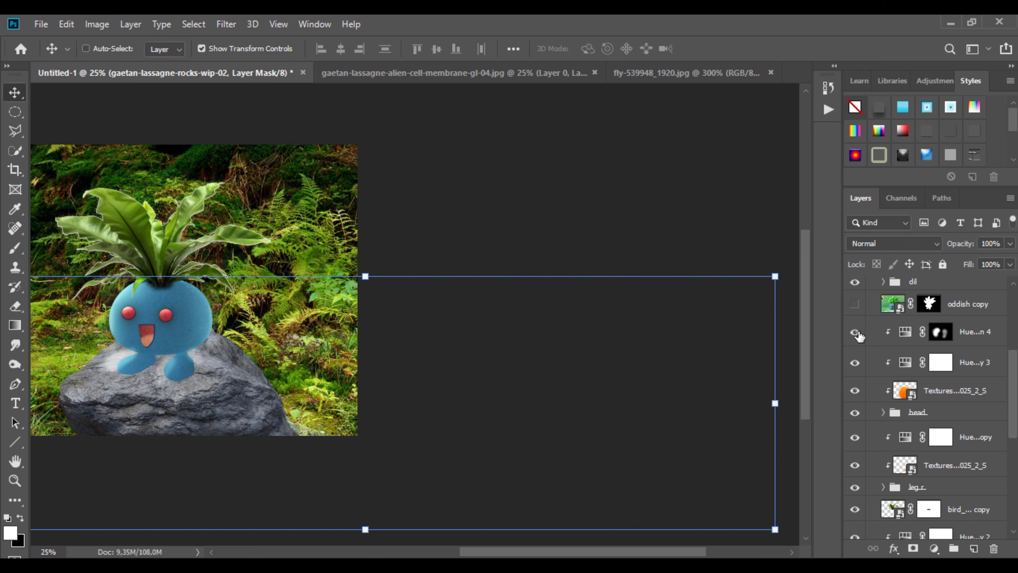
left_click(855, 364)
left_click(854, 363)
left_click(854, 395)
left_click(854, 395)
scroll(855, 469, "down", 3)
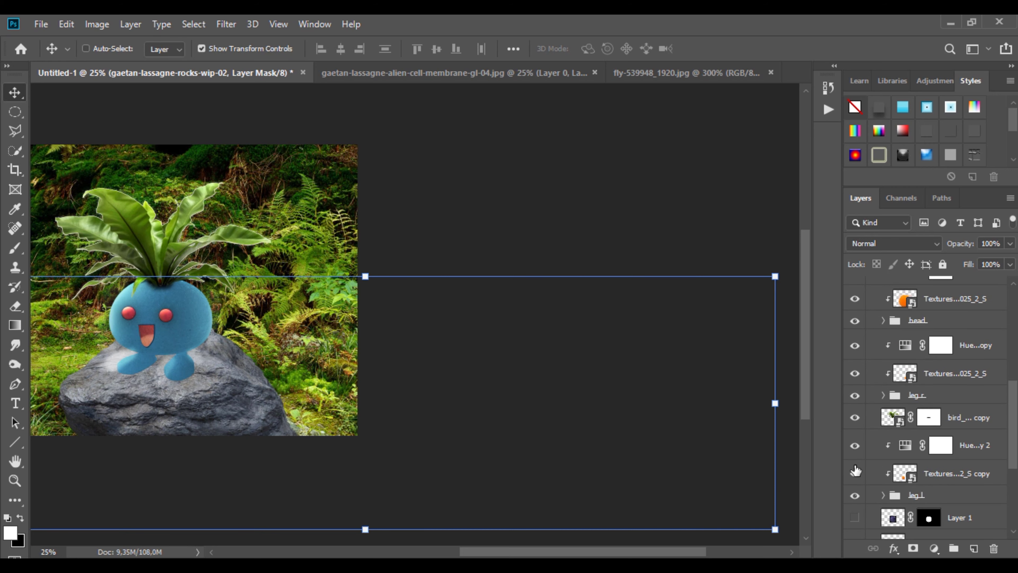
left_click(855, 418)
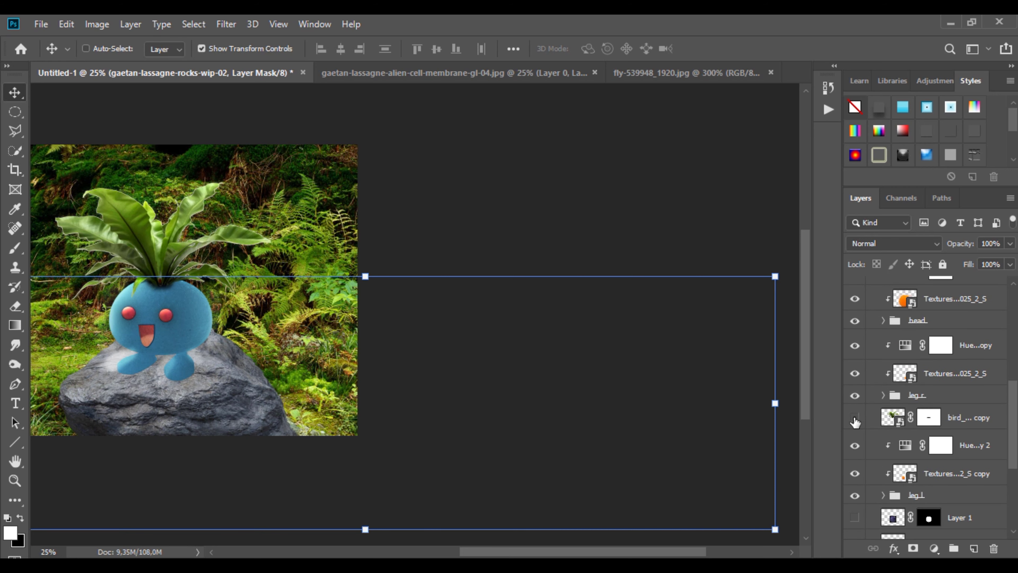
scroll(858, 421, "down", 4)
scroll(857, 405, "up", 10)
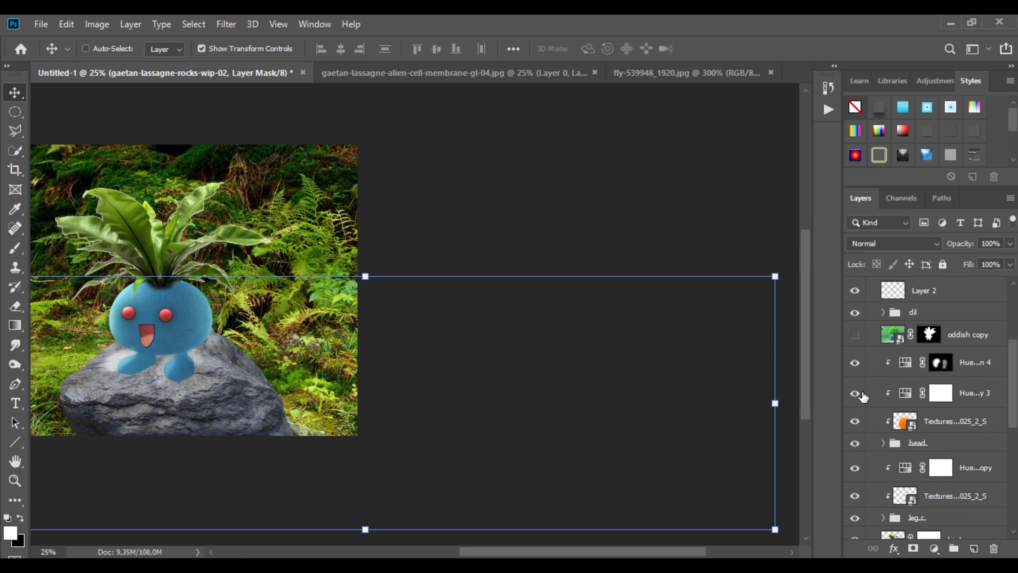
scroll(858, 365, "up", 2)
left_click(854, 368)
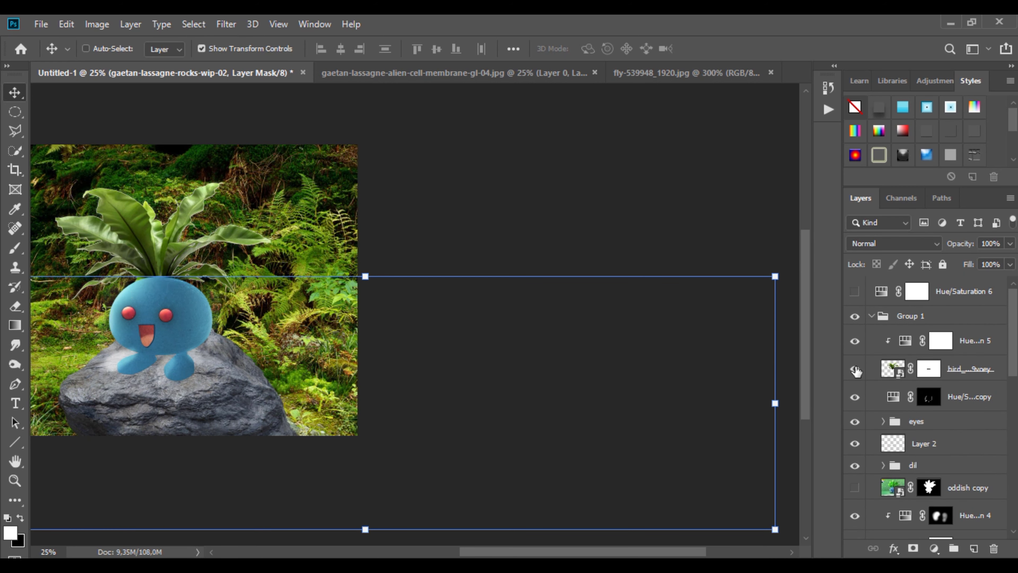
left_click(855, 368)
left_click_drag(111, 360, 185, 337)
left_click(66, 24)
left_click(77, 34)
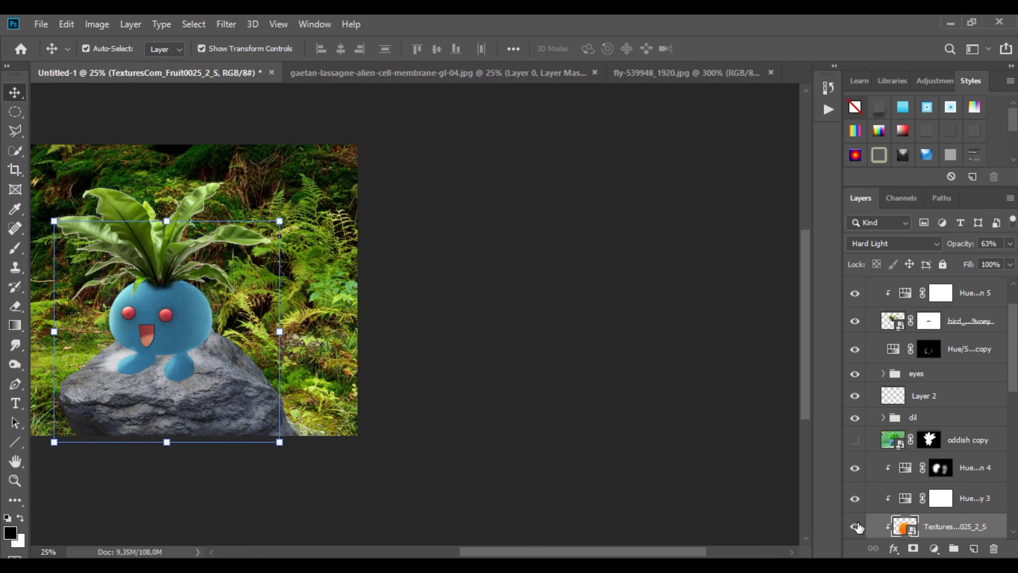
Look for the layer causing the pale glow around the feet by toggling leg, rock and Hue/Saturation layers
scroll(857, 509, "down", 2)
left_click(855, 490)
left_click(854, 491)
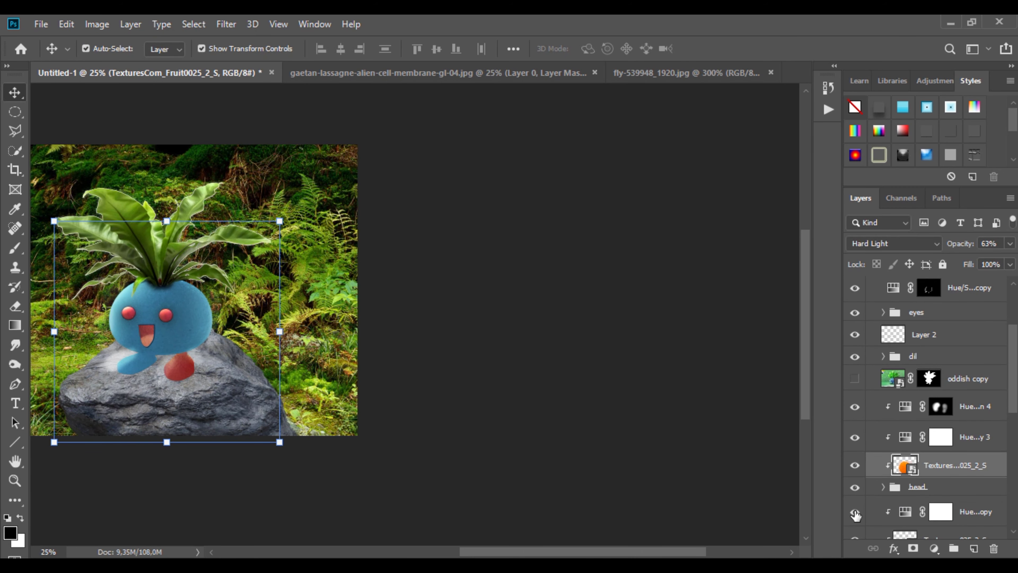
scroll(854, 507, "down", 5)
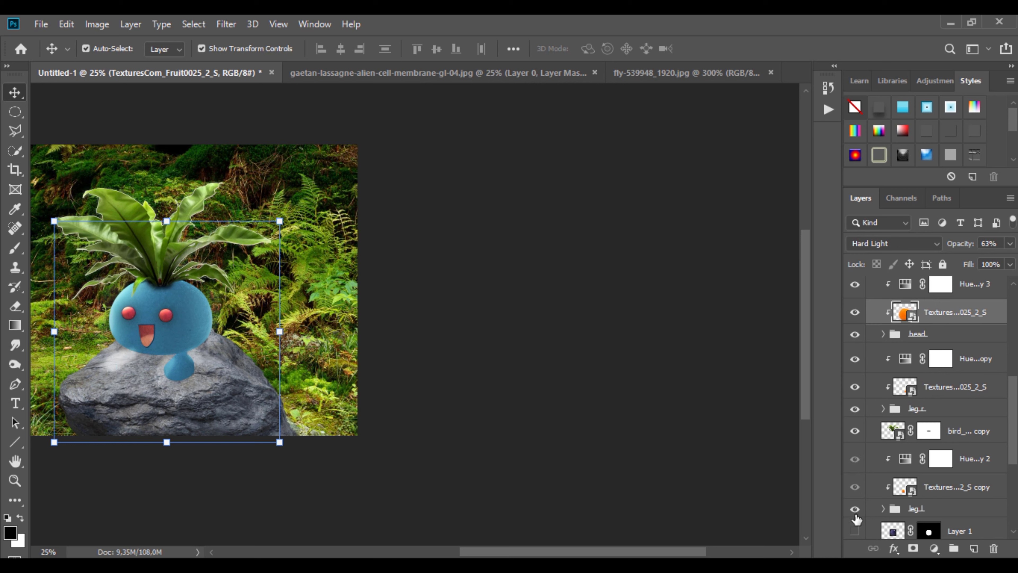
left_click(855, 486)
scroll(857, 493, "down", 2)
left_click(855, 521)
left_click(855, 520)
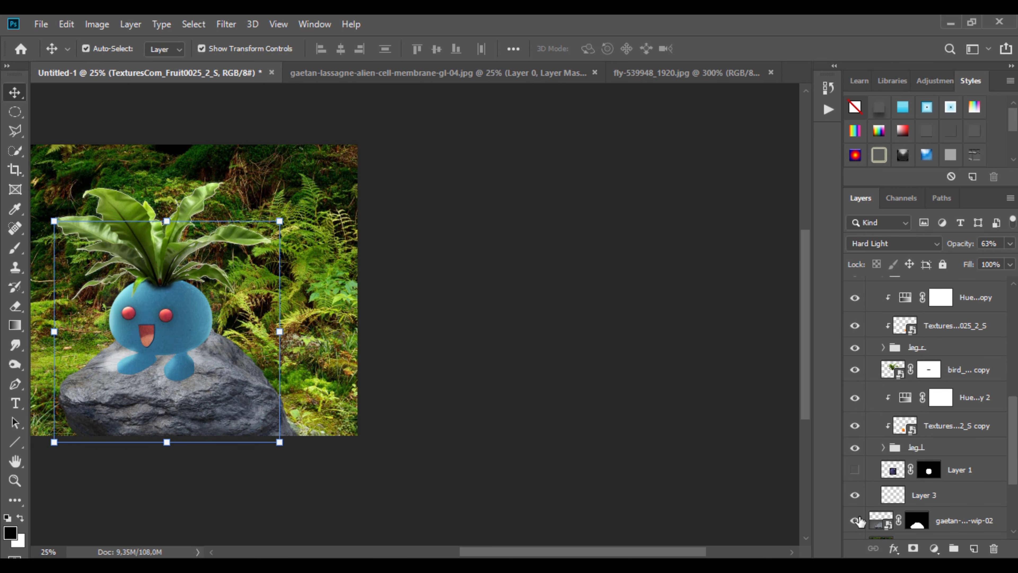
scroll(873, 401, "up", 4)
scroll(872, 332, "up", 2)
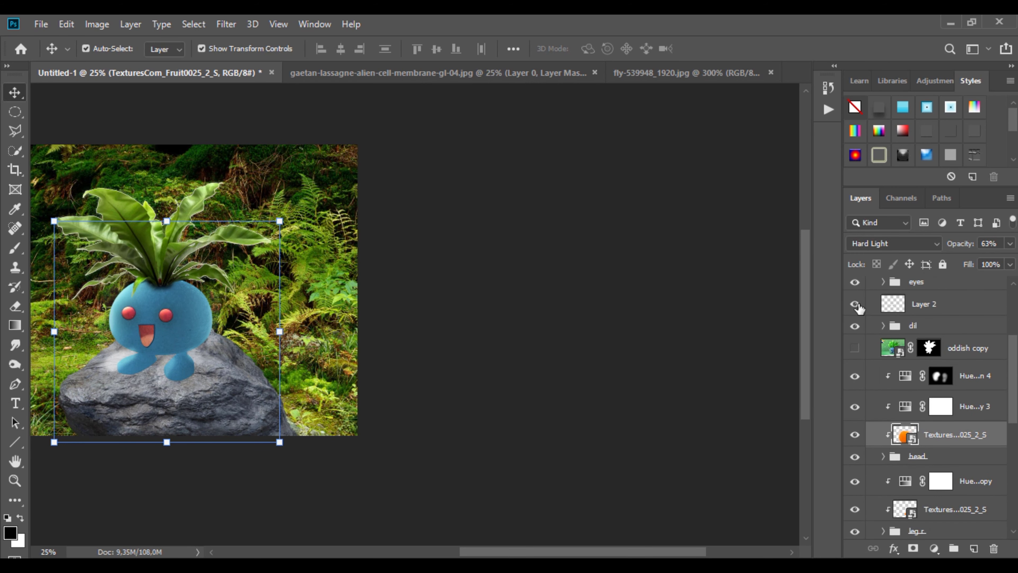
scroll(858, 308, "up", 2)
left_click(855, 318)
left_click(855, 317)
left_click(856, 319)
left_click(855, 319)
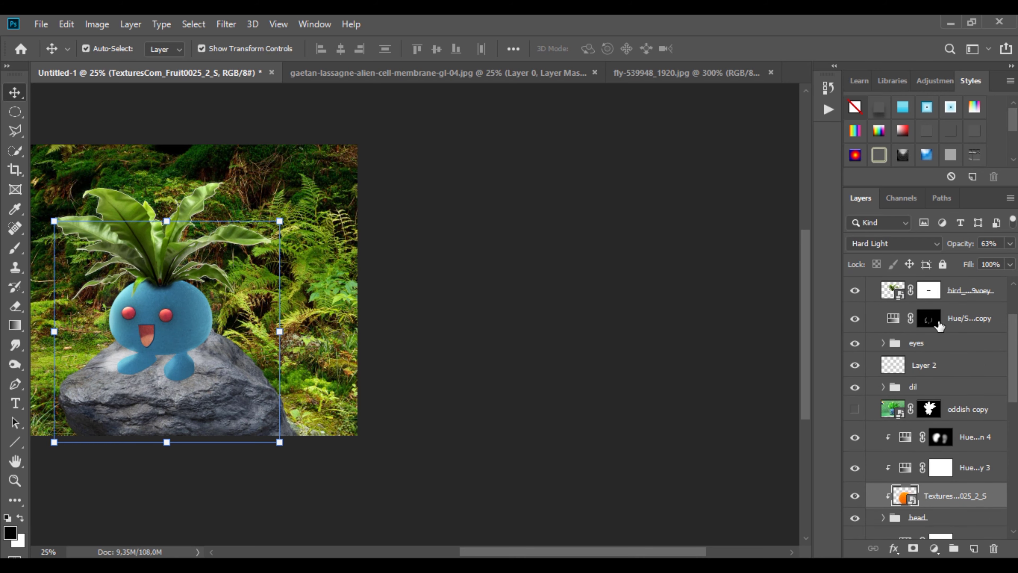
Remove the pale glow around the feet by painting black on the Hue/Saturation 4 copy mask at 100% brush opacity
left_click(939, 321)
scroll(128, 345, "up", 3)
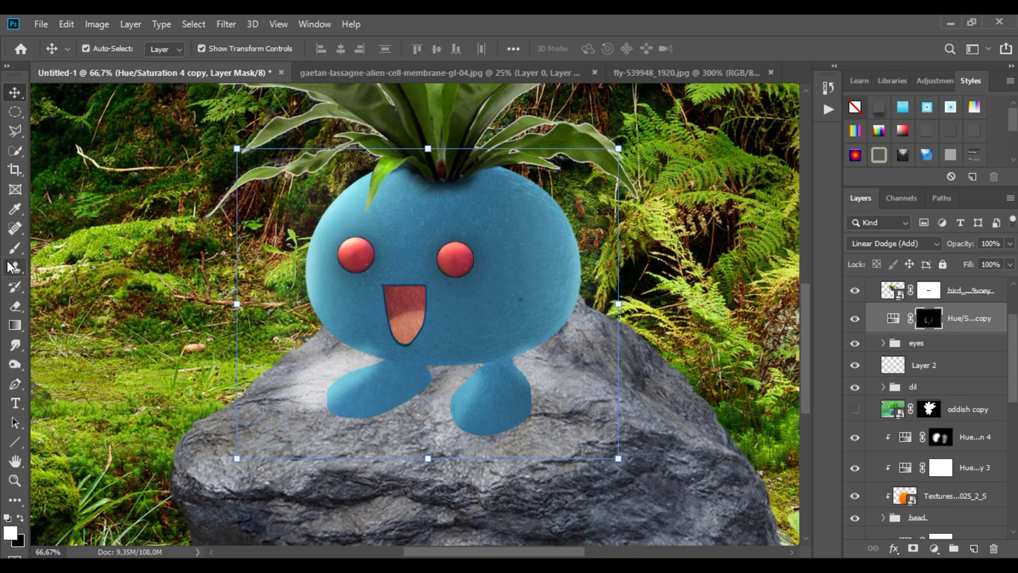
key("b")
key("x")
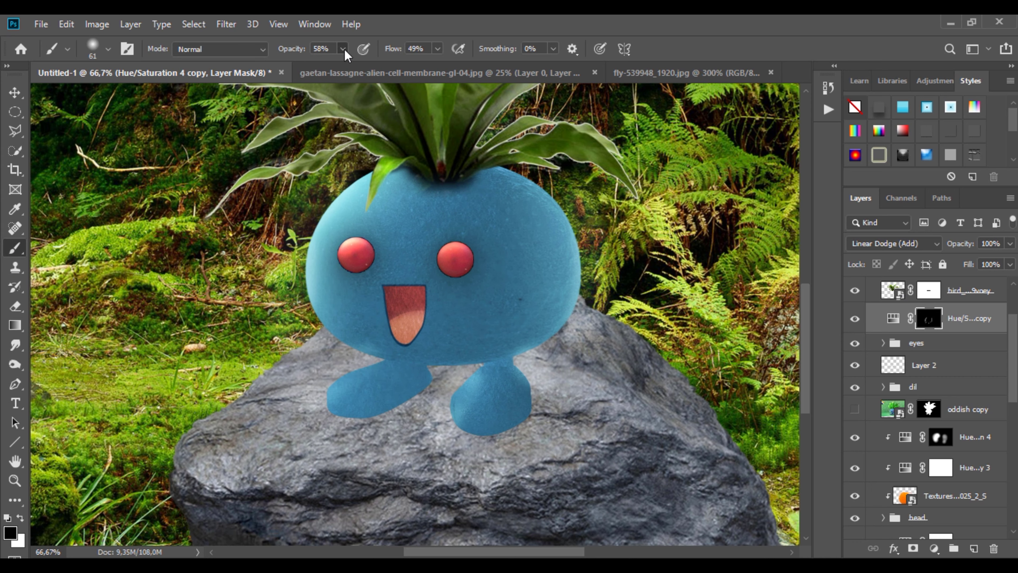
key("0")
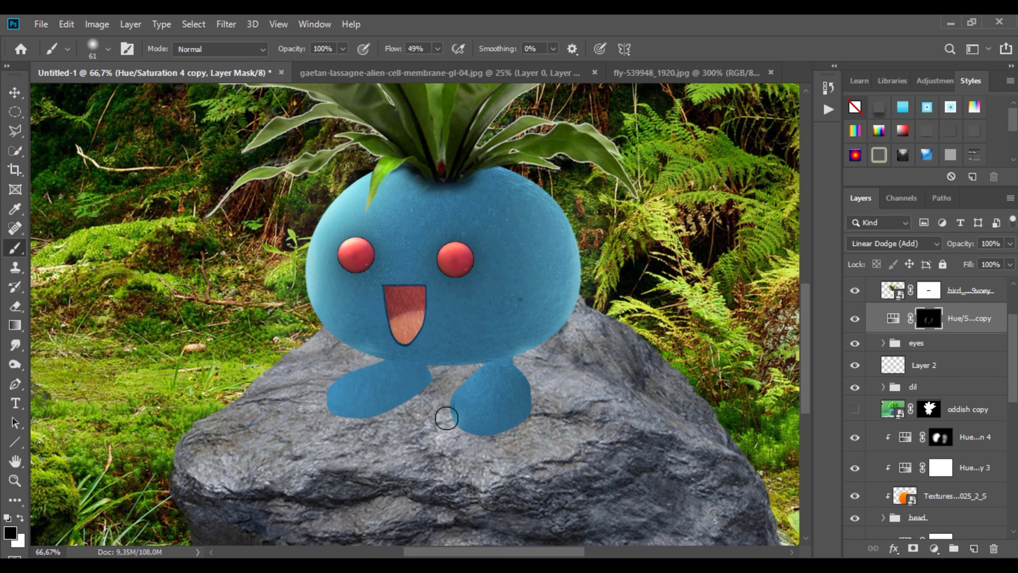
scroll(441, 397, "down", 2)
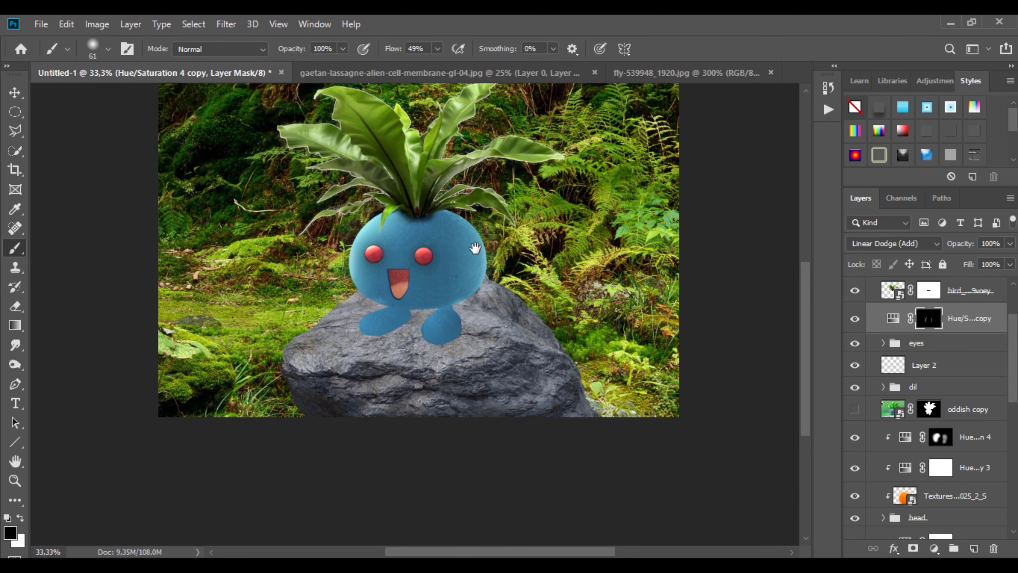
scroll(598, 276, "up", 3)
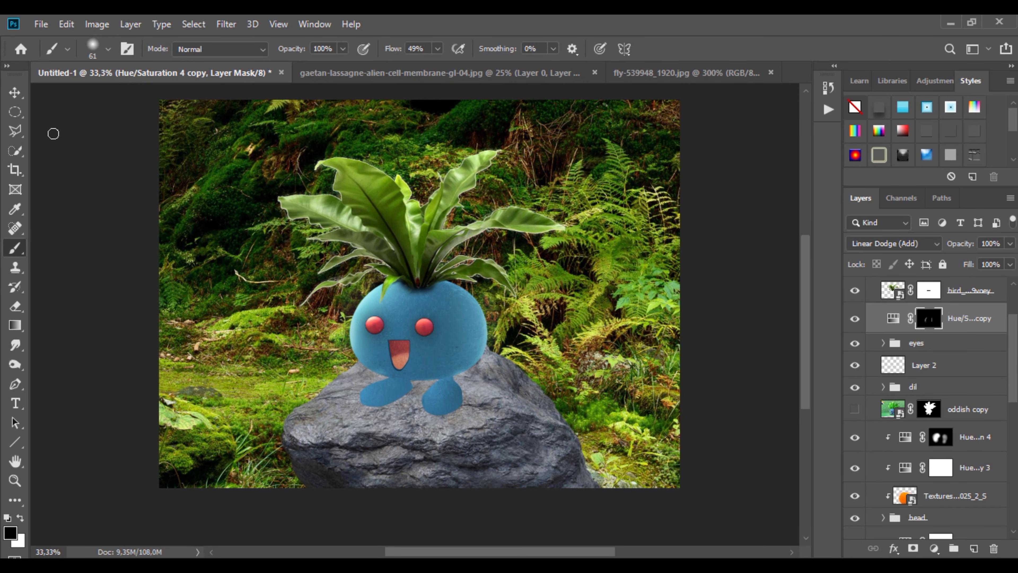
Reposition the background-21902_1920 forest photo slightly lower behind the character
key("v")
scroll(914, 342, "up", 3)
left_click(871, 316)
left_click(921, 363)
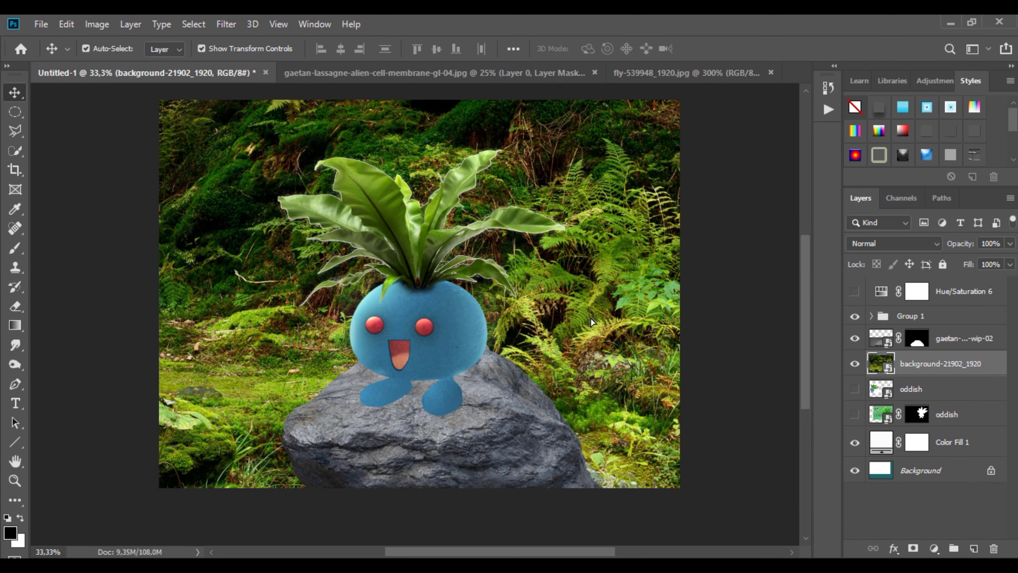
left_click_drag(591, 318, 595, 342)
Clip a Curves adjustment to Group 1 and darken it by lowering the white point's output and raising the black point's input
left_click(914, 316)
left_click(935, 548)
left_click(910, 360)
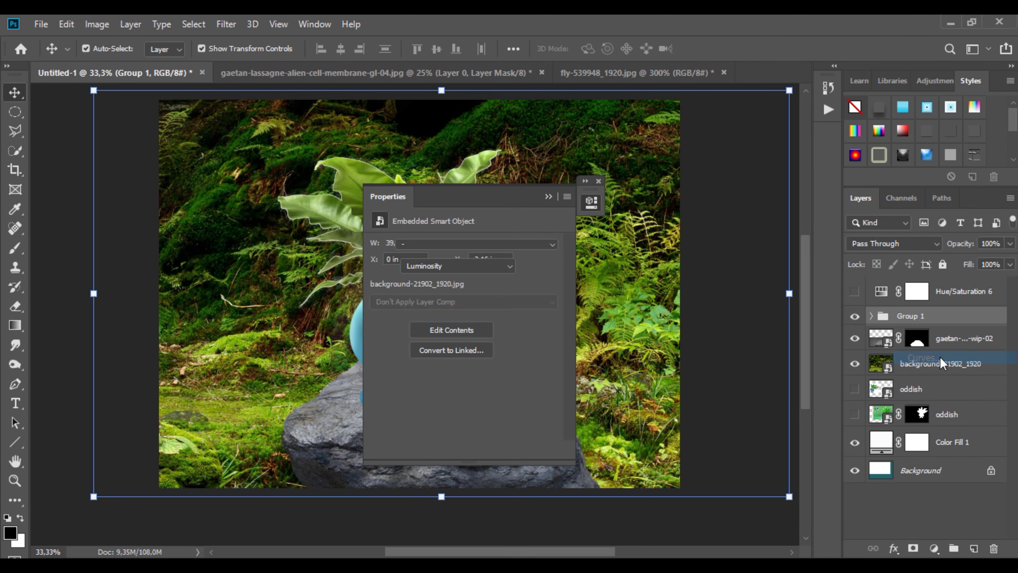
right_click(964, 325)
left_click(861, 300)
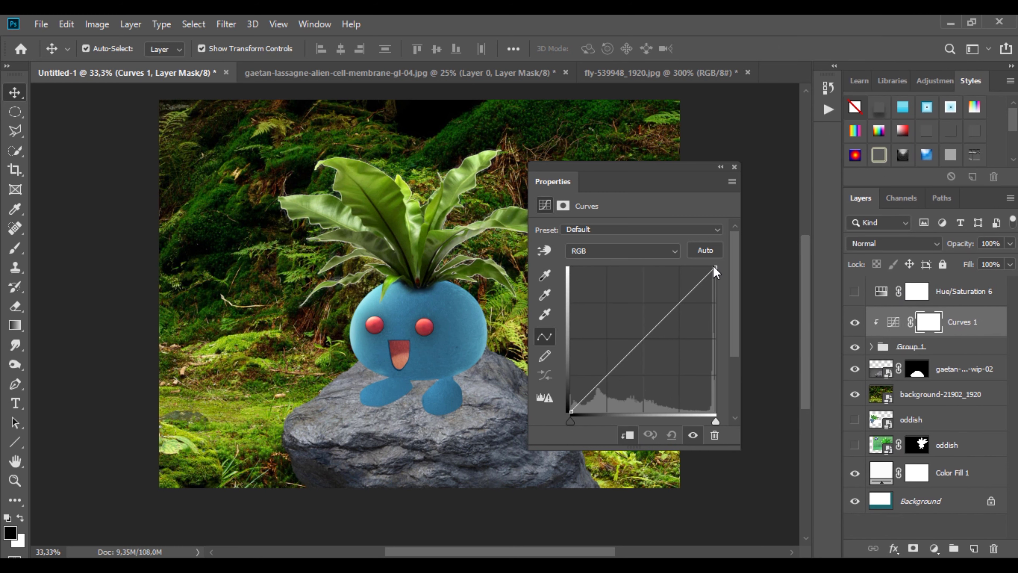
left_click_drag(714, 268, 715, 289)
left_click_drag(572, 419, 584, 420)
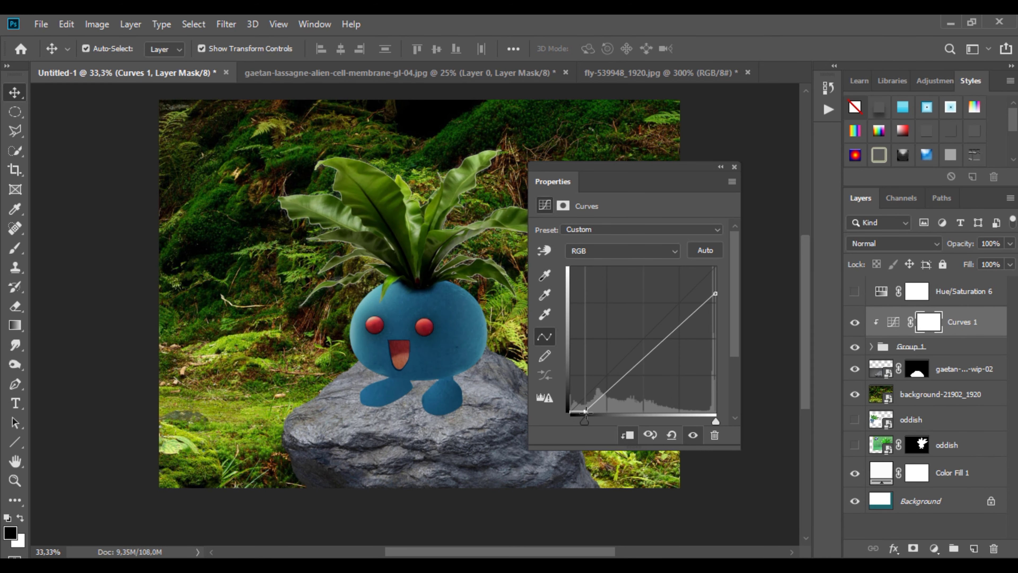
Fine-tune the Curves 1 adjustment by raising the black point's input further and slightly lowering the white point's input
mouse_move(715, 299)
left_mouse_down()
mouse_move(714, 268)
mouse_move(713, 300)
left_mouse_up()
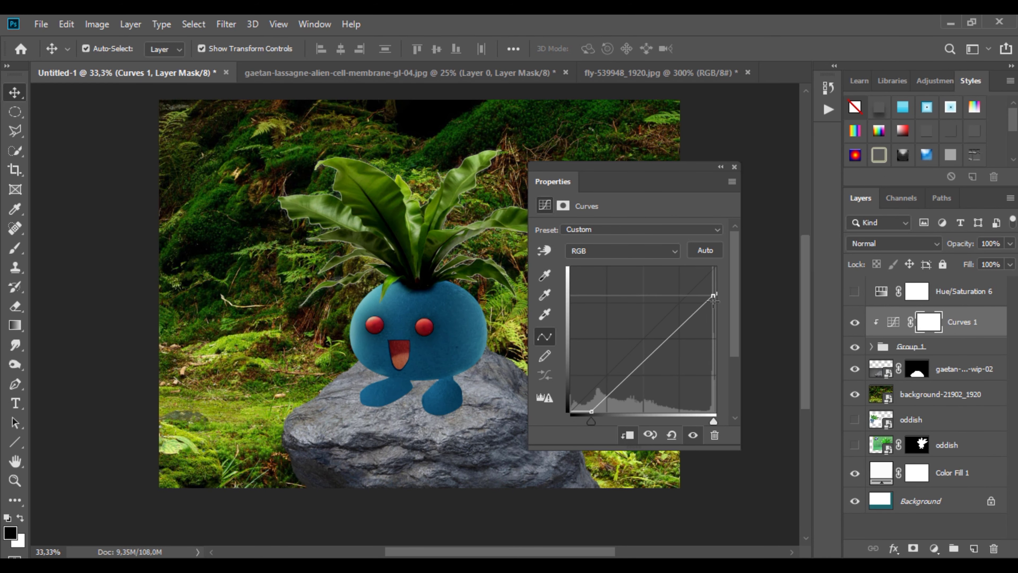
left_click_drag(653, 353, 656, 350)
left_click(720, 167)
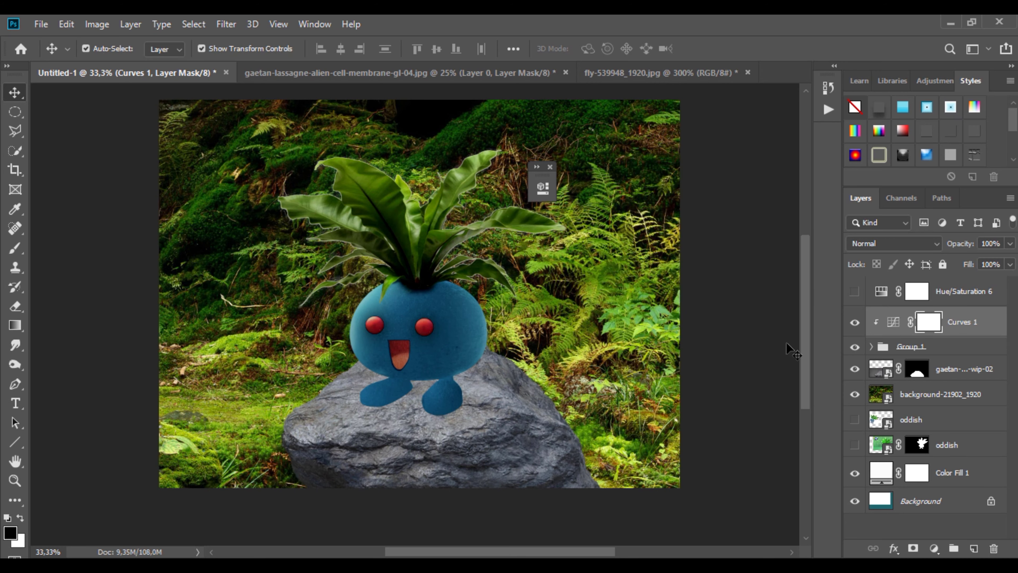
Create a new empty layer between Group 1 and the rock layer for brushing in the foot shadows
left_click(475, 381, "ctrl")
left_click(911, 346)
left_click(226, 24)
left_click(656, 268)
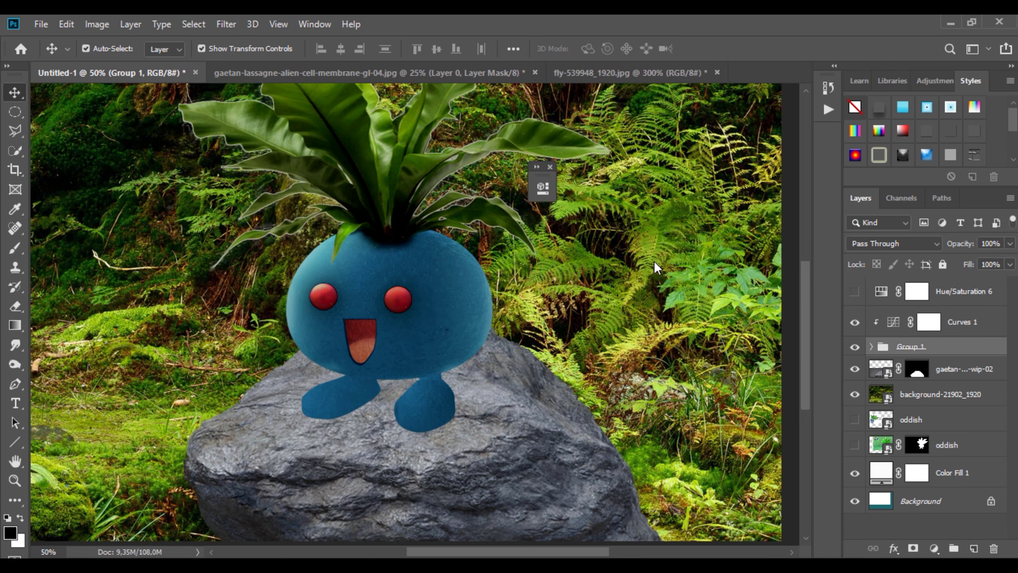
left_click(966, 377)
left_click(974, 548)
key("b")
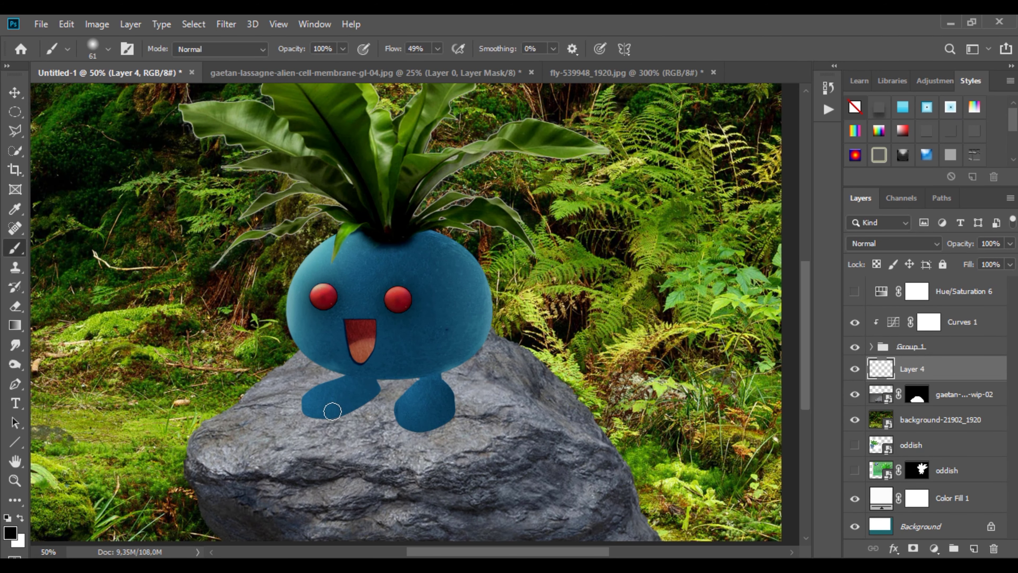
Choose the shadow brush preset, lower its opacity to 31% and try a black shadow stroke beneath the feet
right_click(330, 409)
scroll(459, 501, "down", 1)
left_click(447, 424)
left_click(299, 431)
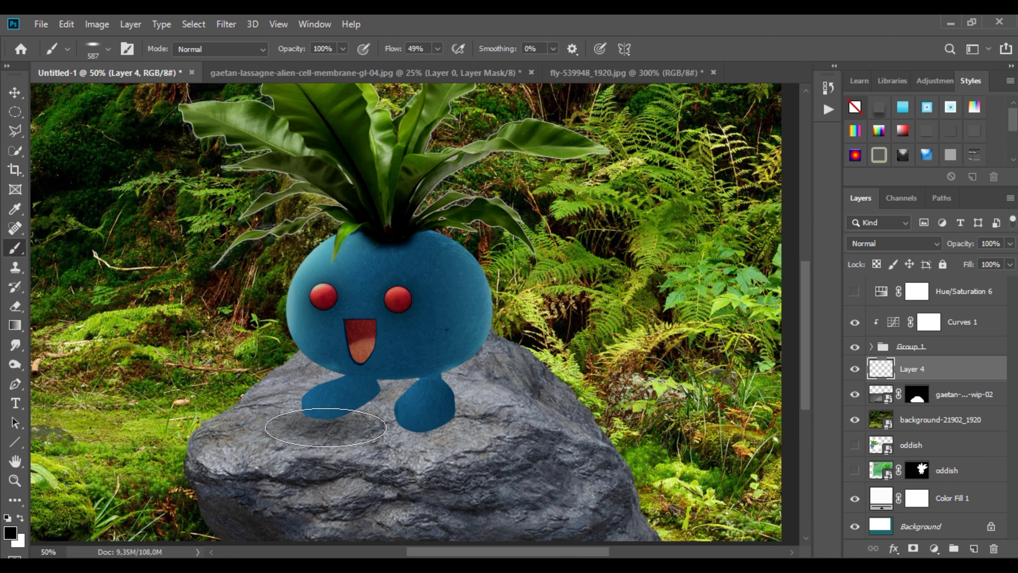
left_click(343, 48)
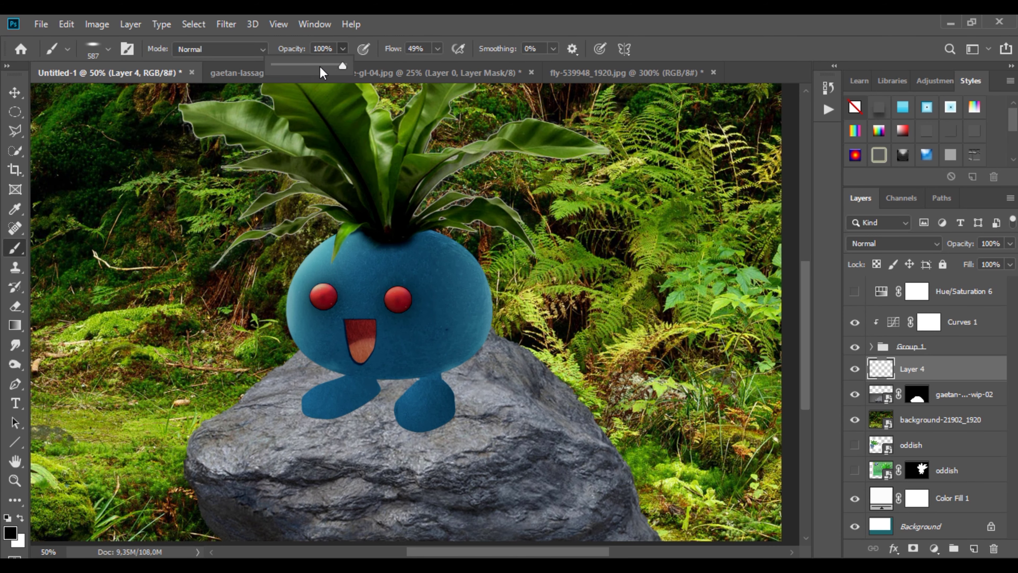
left_click_drag(377, 421, 403, 434)
Reduce the brush size to 105 px and paint soft black shadows on the rock beneath both feet
right_click(404, 420)
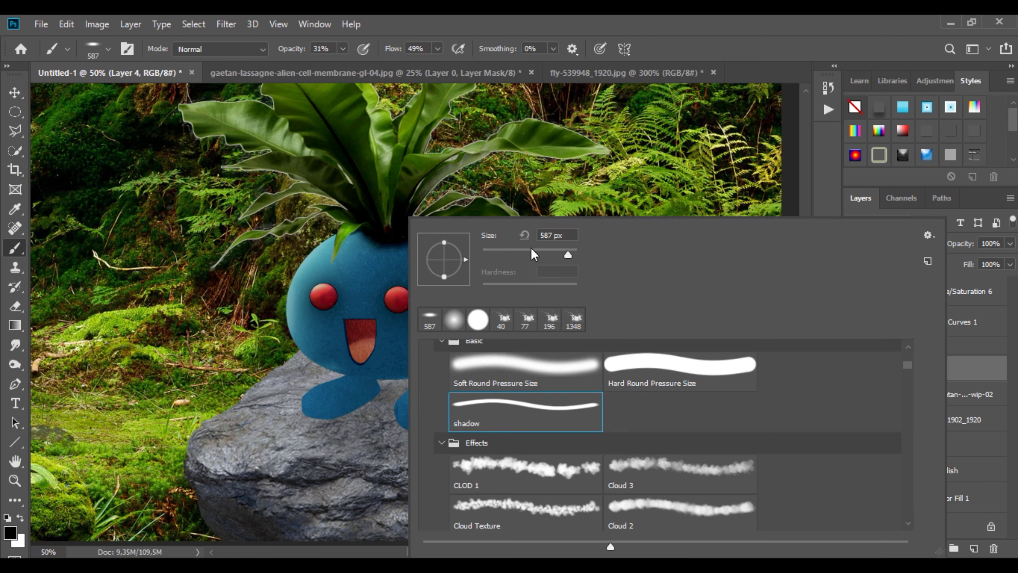
left_click(532, 253)
left_click(370, 389)
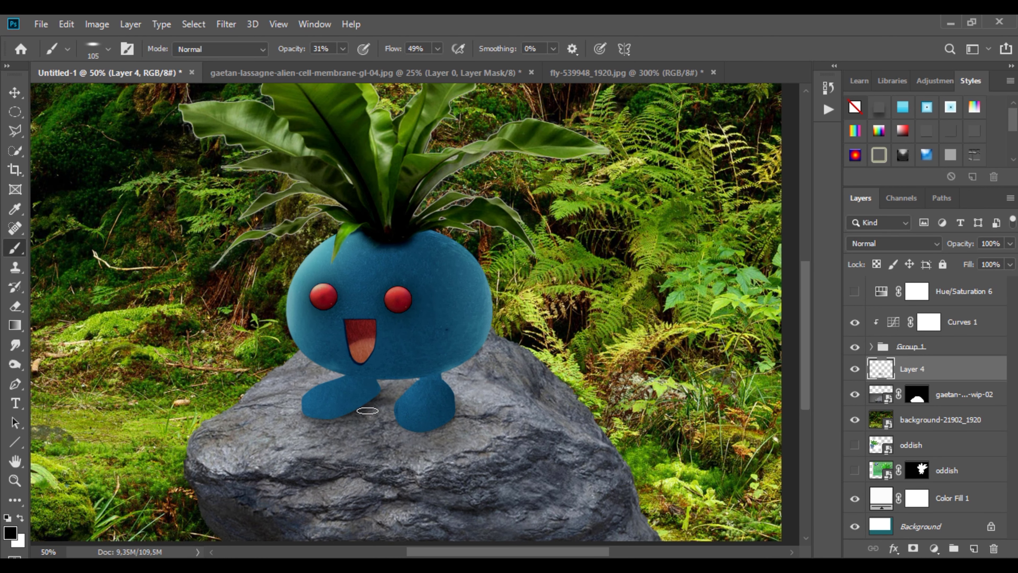
key("ctrl+minus")
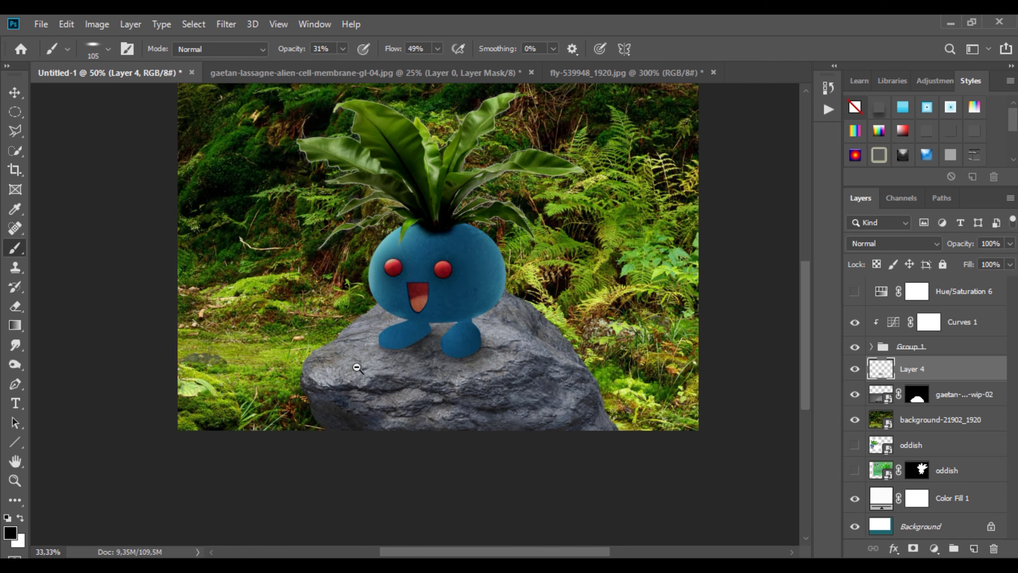
key("ctrl+plus")
left_click_drag(527, 300, 530, 268)
Duplicate the background-21902_1920 forest layer and activate the Blur tool
left_click(943, 426)
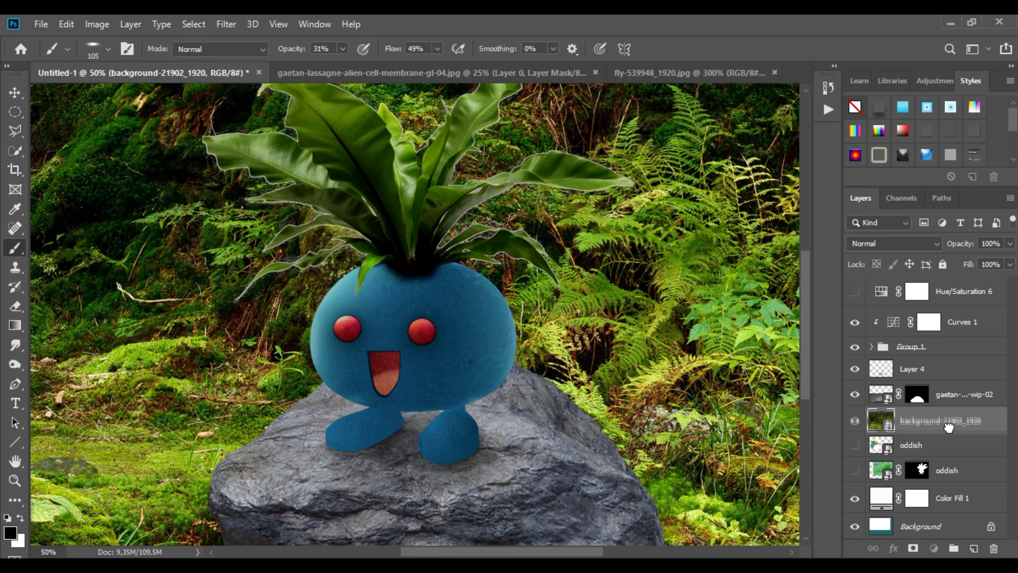
key("ctrl+j")
right_click(15, 365)
right_click(15, 345)
left_click(60, 345)
Rasterize the forest copy and blur the foliage behind the character with a soft 1457 px brush at 100% strength
right_click(236, 225)
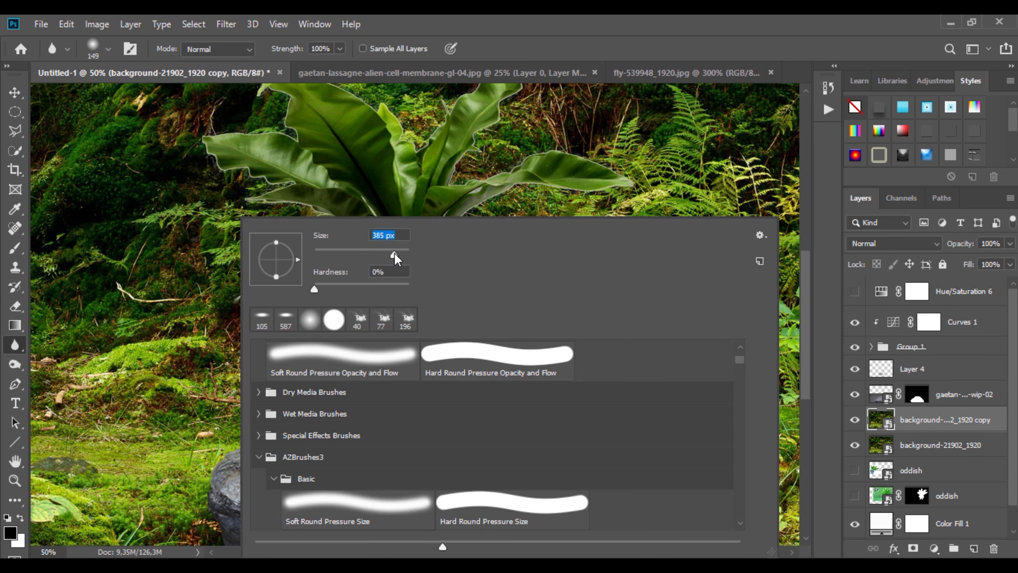
left_click(433, 236)
left_click_drag(395, 254, 378, 254)
left_click(481, 243)
right_click(208, 219)
mouse_move(635, 158)
left_mouse_down()
mouse_move(532, 166)
mouse_move(442, 179)
mouse_move(648, 173)
mouse_move(626, 204)
mouse_move(323, 192)
mouse_move(264, 201)
mouse_move(632, 198)
mouse_move(381, 198)
mouse_move(279, 220)
left_mouse_up()
key("ctrl+minus")
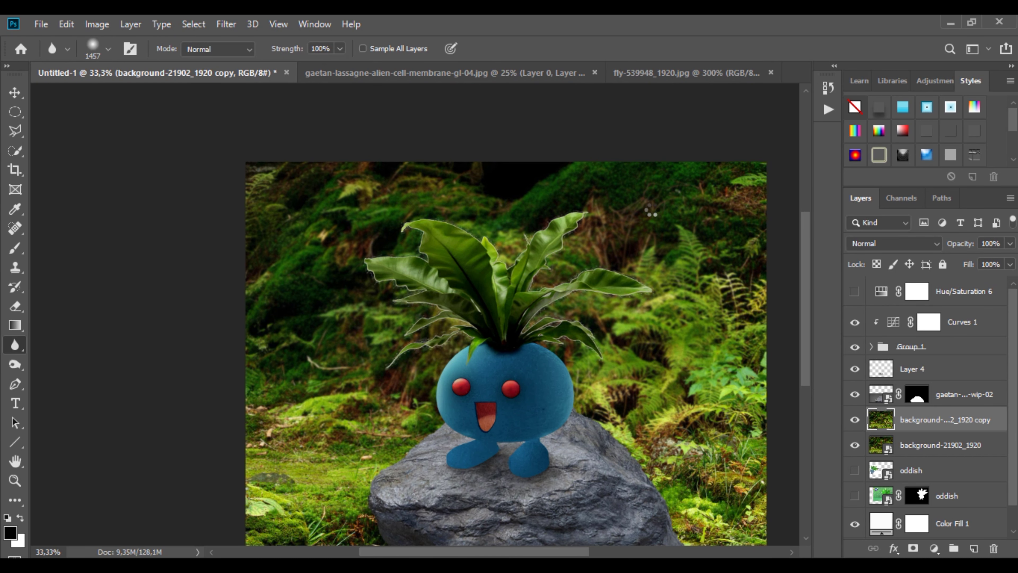
Find the bird_nest fern leaf layer inside Group 1 and rasterize it, keeping its mask
left_click_drag(575, 263, 520, 232)
left_click(870, 348)
left_click(923, 397)
left_click(856, 397)
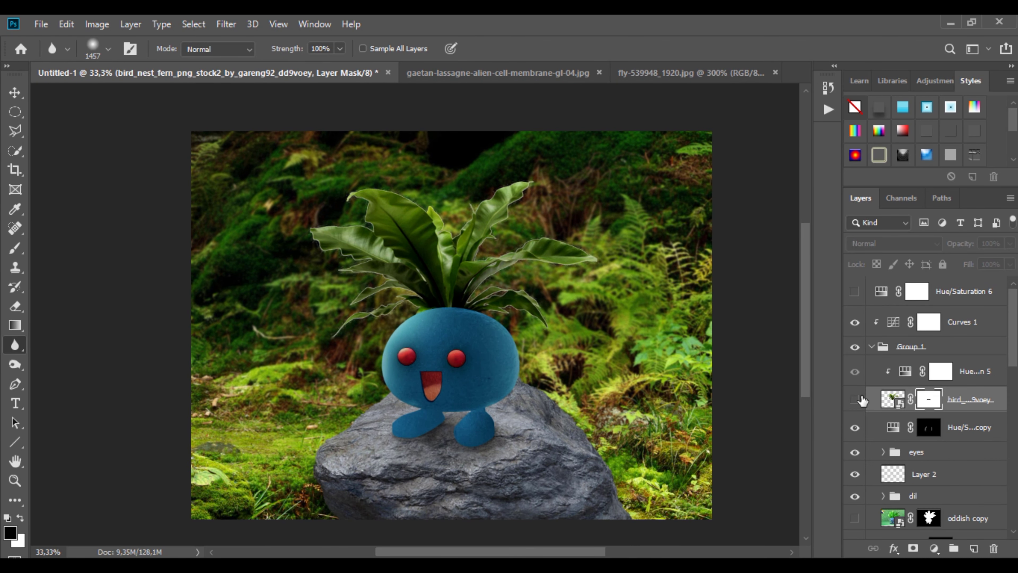
left_click(855, 399)
left_click(887, 398, "ctrl")
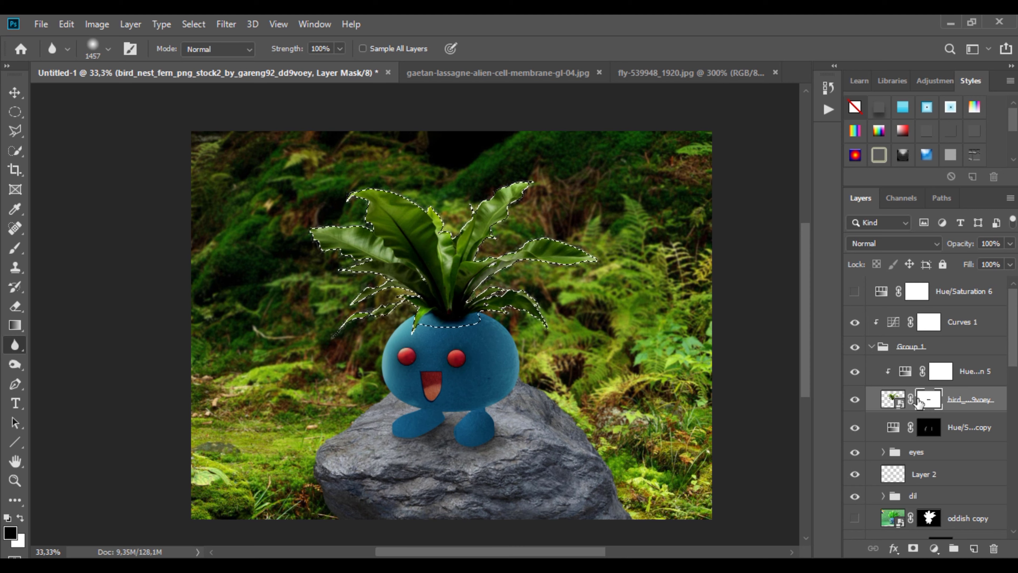
right_click(969, 399)
left_click(848, 339)
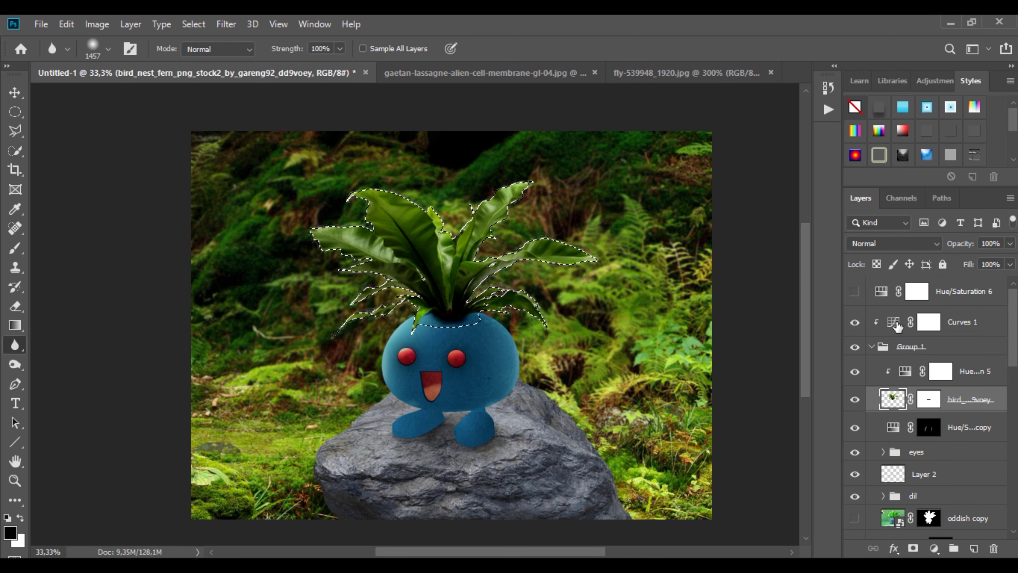
Clear the selection and convert the fern layer together with its mask into a Smart Object
right_click(954, 399)
key("Escape")
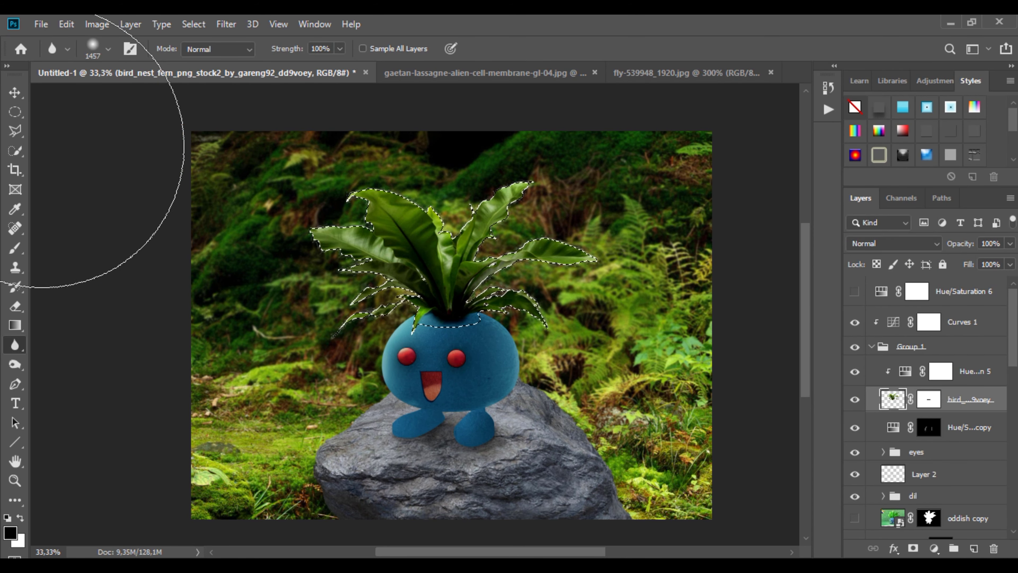
left_click(15, 112)
key("ctrl+d")
right_click(958, 399)
left_click(835, 223)
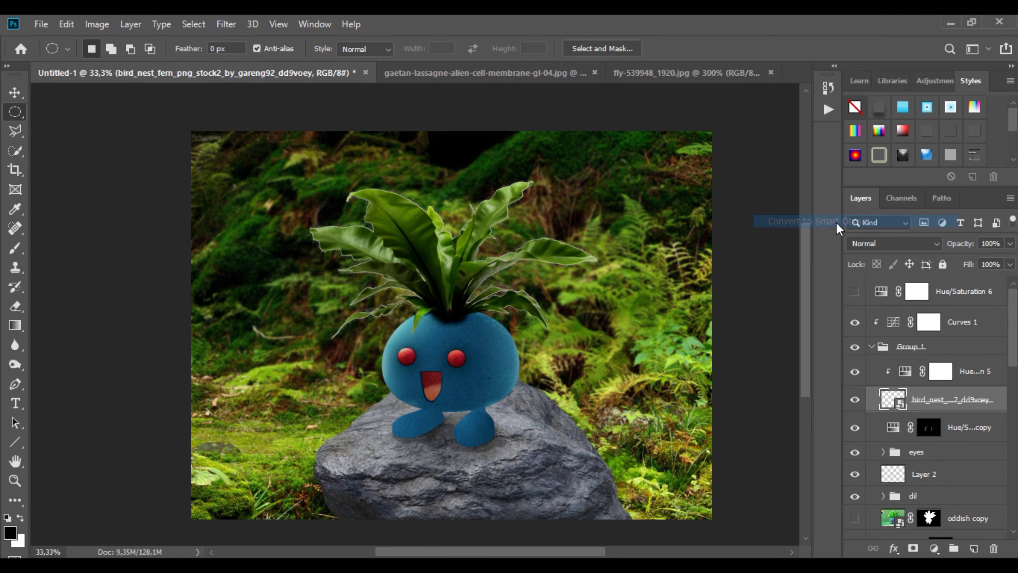
Load the fern leaves' outline as a selection, contract it by 1 pixel and add it as a layer mask
left_click(893, 399, "ctrl")
left_click(190, 23)
mouse_move(243, 233)
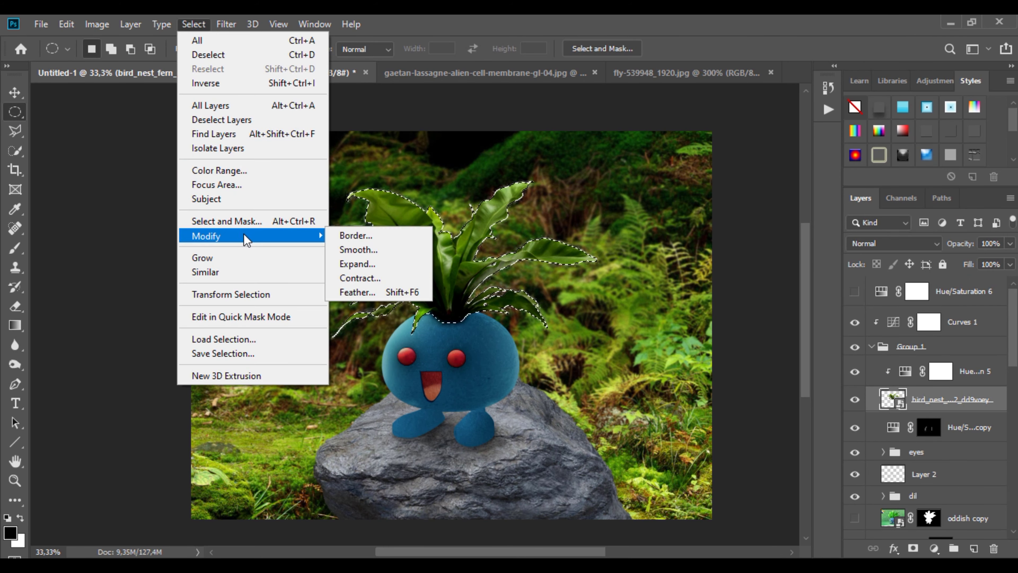
left_click(349, 277)
key("Return")
left_click(913, 548)
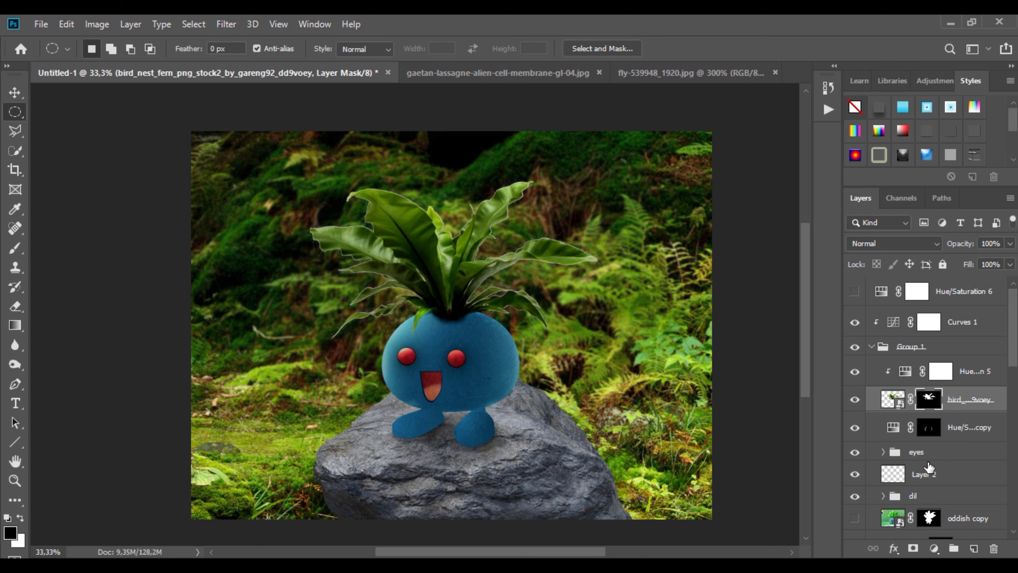
Find the bird_nest fern copy layer below the leg r group and convert it with its mask into a Smart Object
scroll(928, 466, "down", 5)
scroll(928, 465, "down", 3)
scroll(928, 465, "up", 10)
scroll(928, 465, "down", 10)
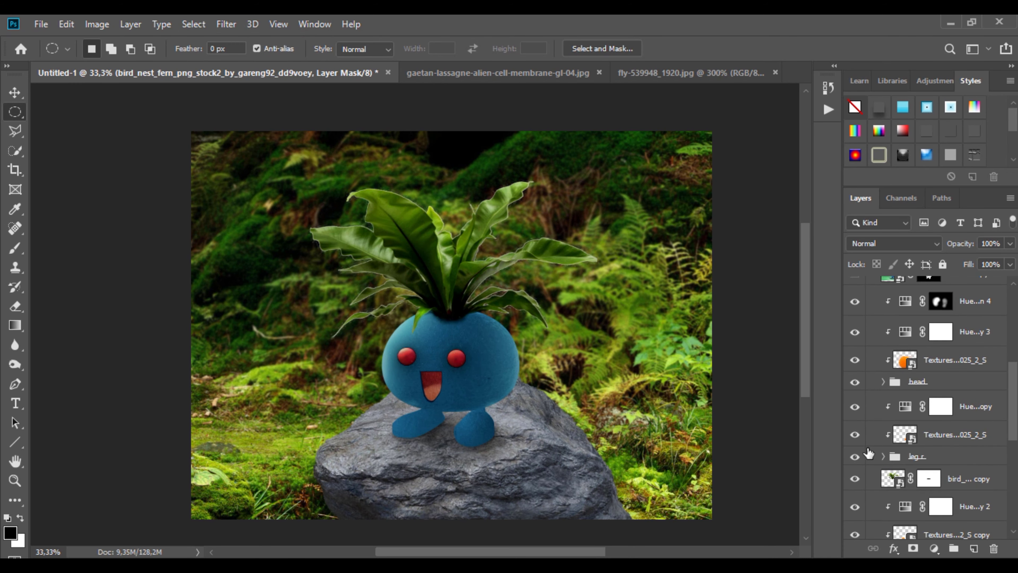
left_click(855, 448)
left_click(854, 448)
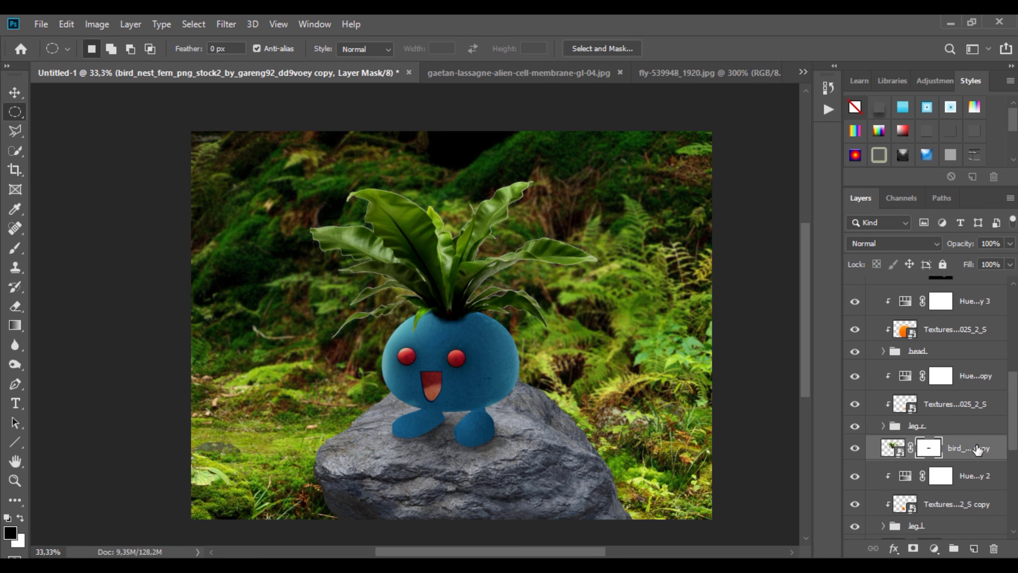
right_click(970, 448)
left_click(832, 283)
Load the fern copy's outline, contract the selection by 1 pixel and turn it into a layer mask
left_click(893, 448, "ctrl")
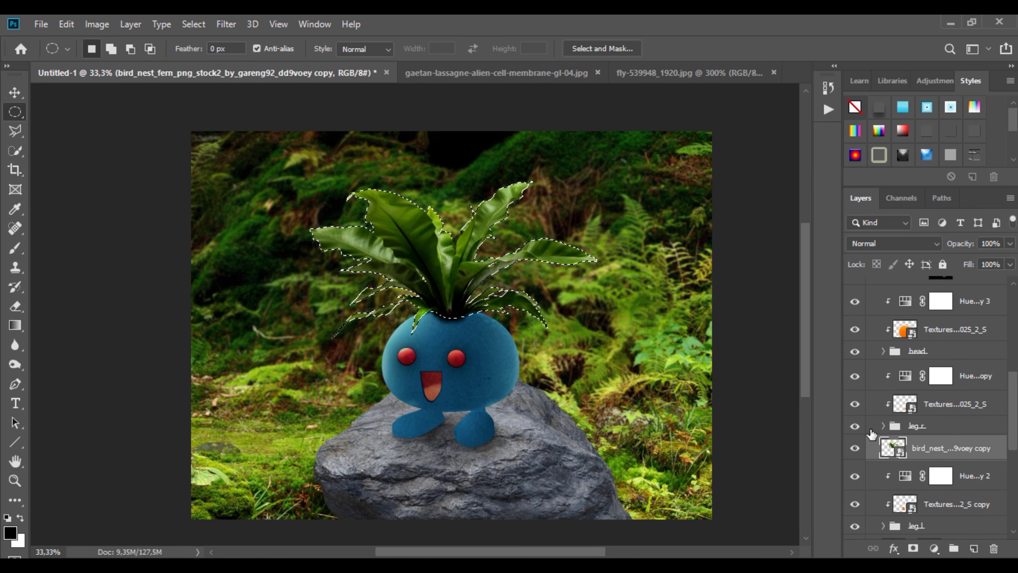
left_click(226, 24)
mouse_move(194, 25)
mouse_move(281, 235)
left_click(353, 280)
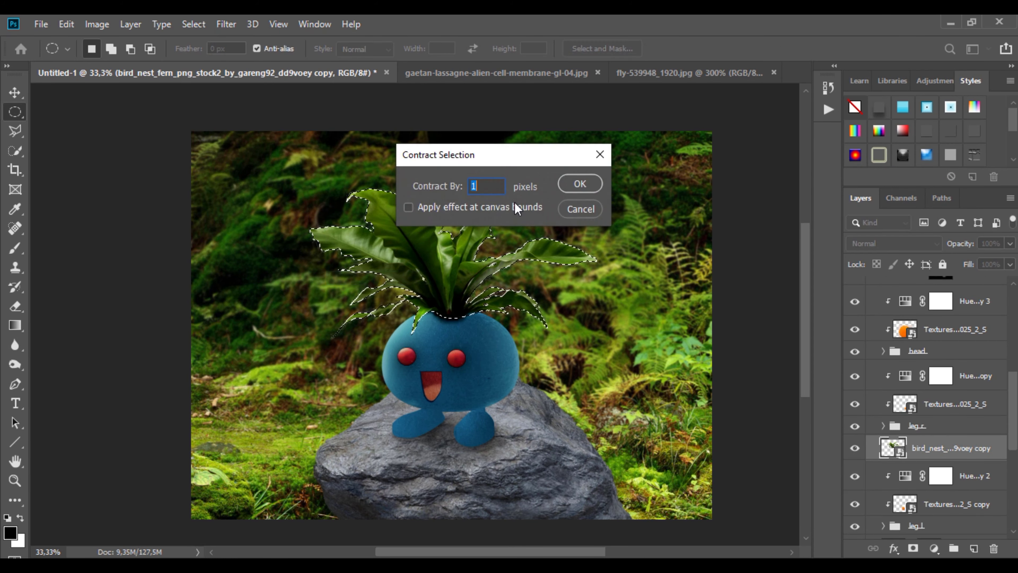
left_click(580, 186)
left_click(913, 548)
Examine the whole composite, the feet and the mouth at close range
left_click(476, 337, "alt")
left_click(476, 337, "alt")
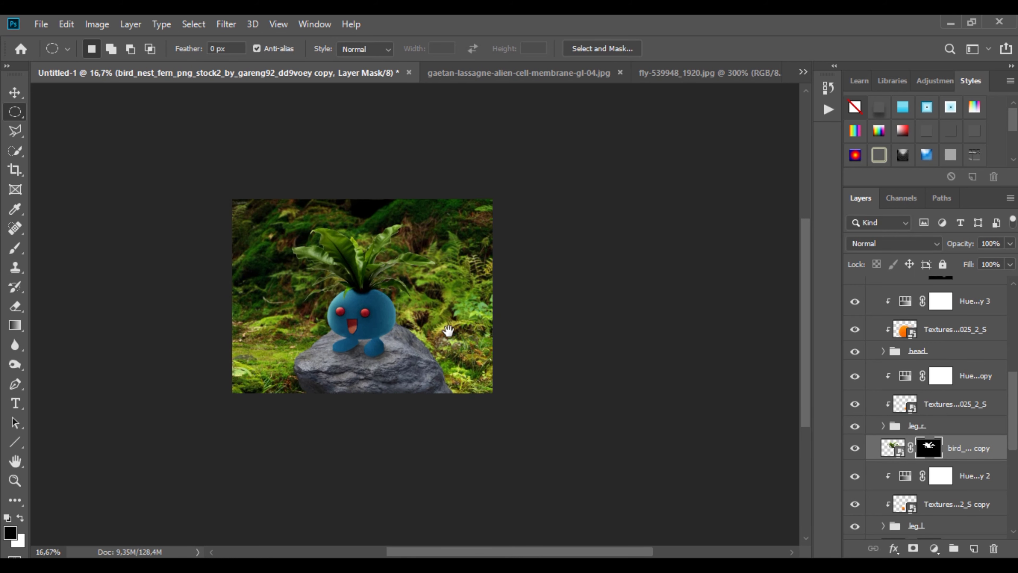
left_click_drag(448, 332, 493, 310)
left_click(432, 374, "ctrl")
left_click(432, 373, "ctrl")
left_click(430, 345, "ctrl")
left_click_drag(460, 353, 448, 301)
left_click(372, 313, "ctrl")
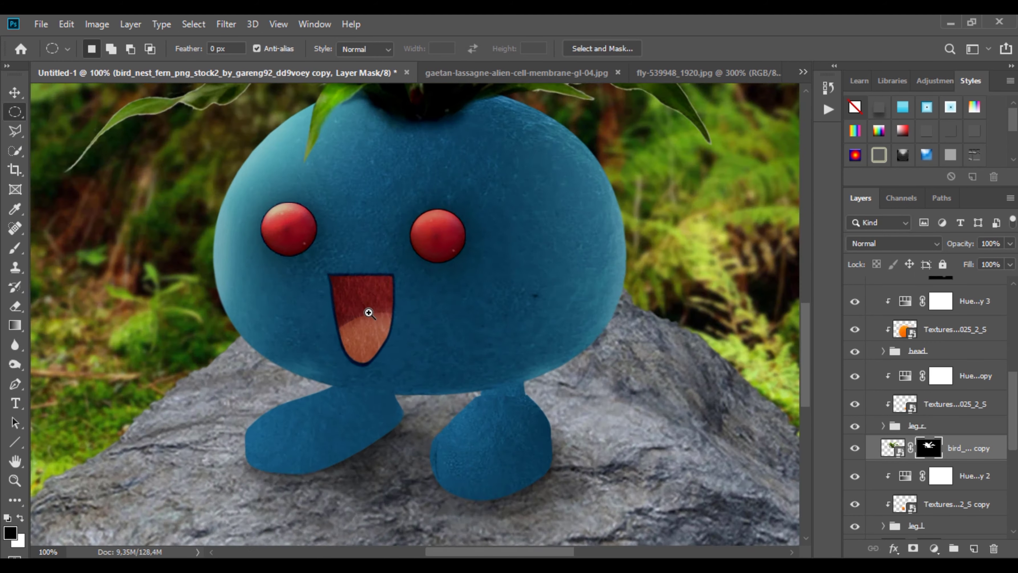
left_click(368, 309, "ctrl")
Find the zombie-skin texture layer of the mouth in the dil group and add a white layer mask
scroll(879, 445, "up", 6)
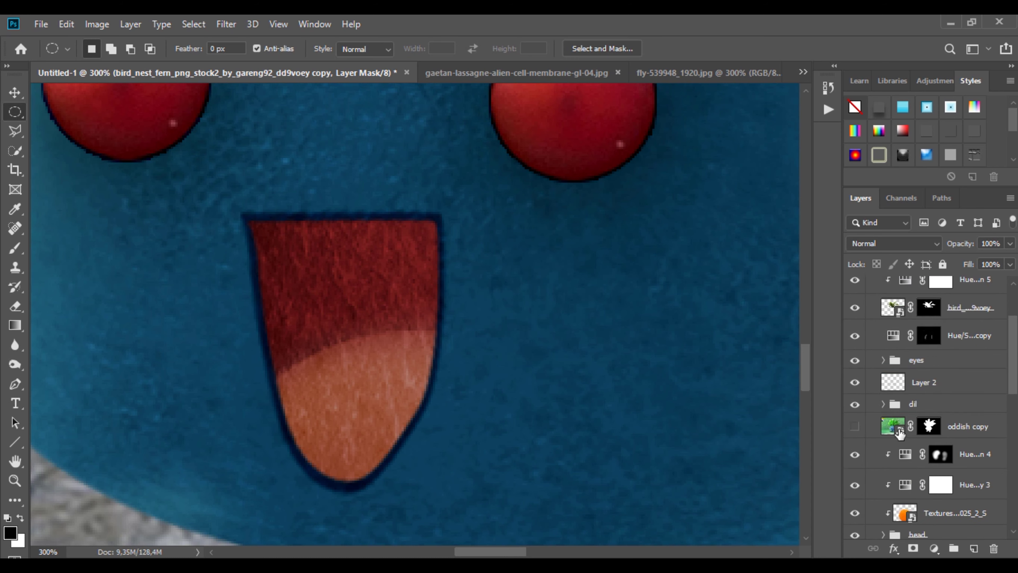
left_click(940, 423)
left_click(847, 399)
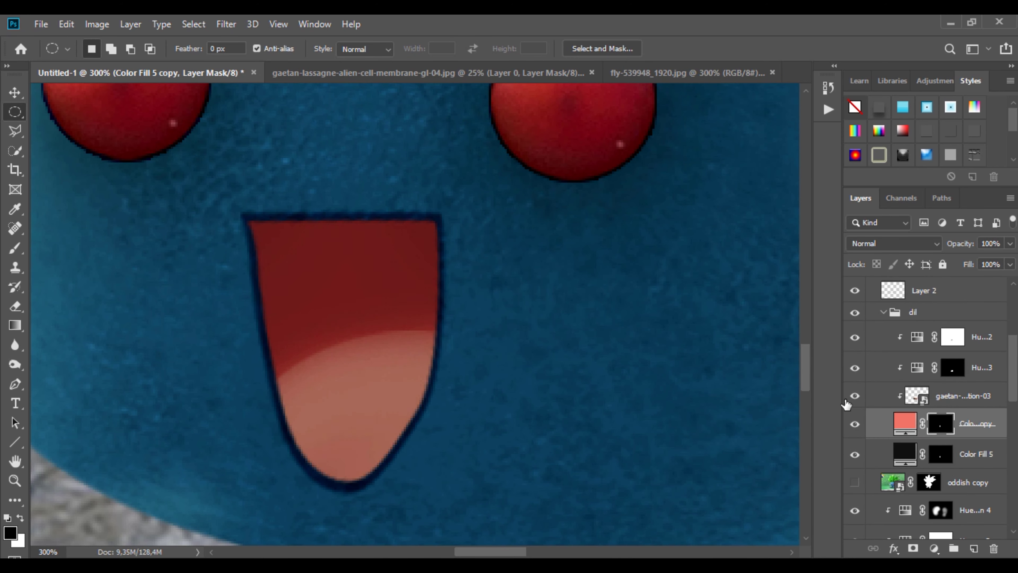
left_click(848, 399)
left_click(934, 402)
left_click(914, 549)
Fade the skin texture in the mouth's upper part by painting black on its mask at 31% brush opacity
right_click(293, 295)
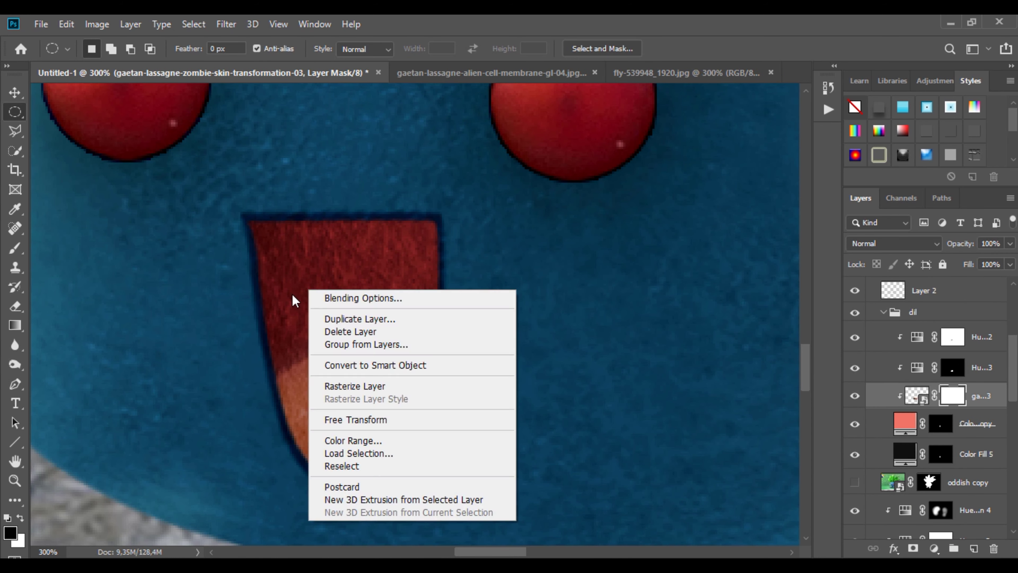
right_click(335, 282)
left_click(18, 249)
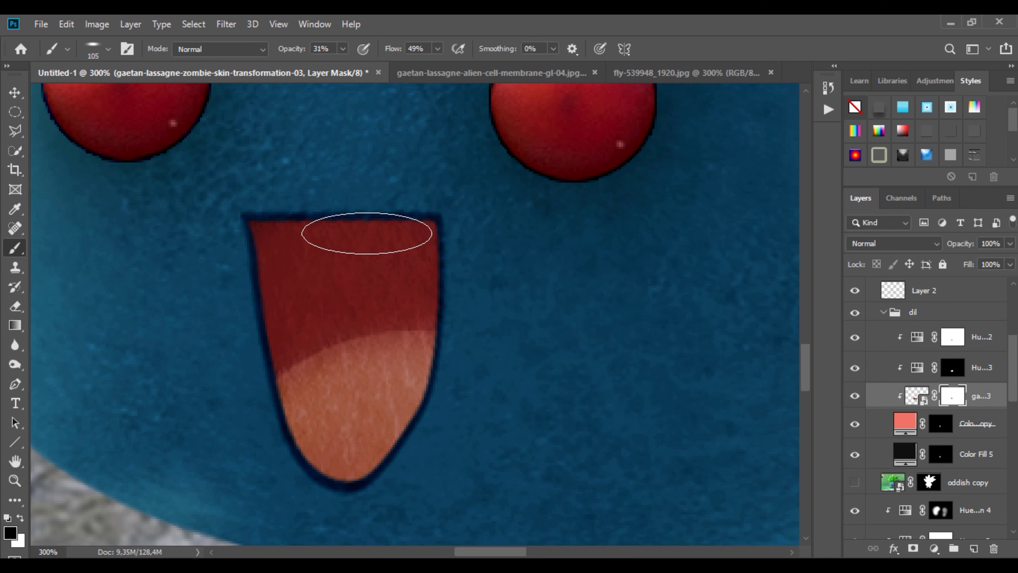
Add a clipped layer above the mouth texture and shade the mouth's interior with black at 10% brush opacity
left_click(973, 548)
left_click_drag(384, 233, 308, 228)
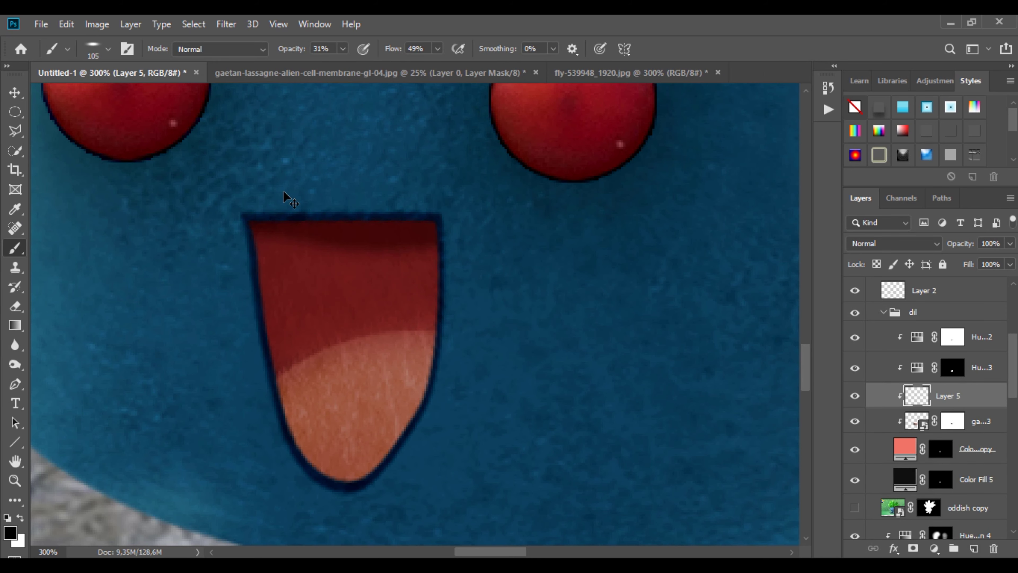
key("ctrl+z")
left_click_drag(328, 68, 327, 68)
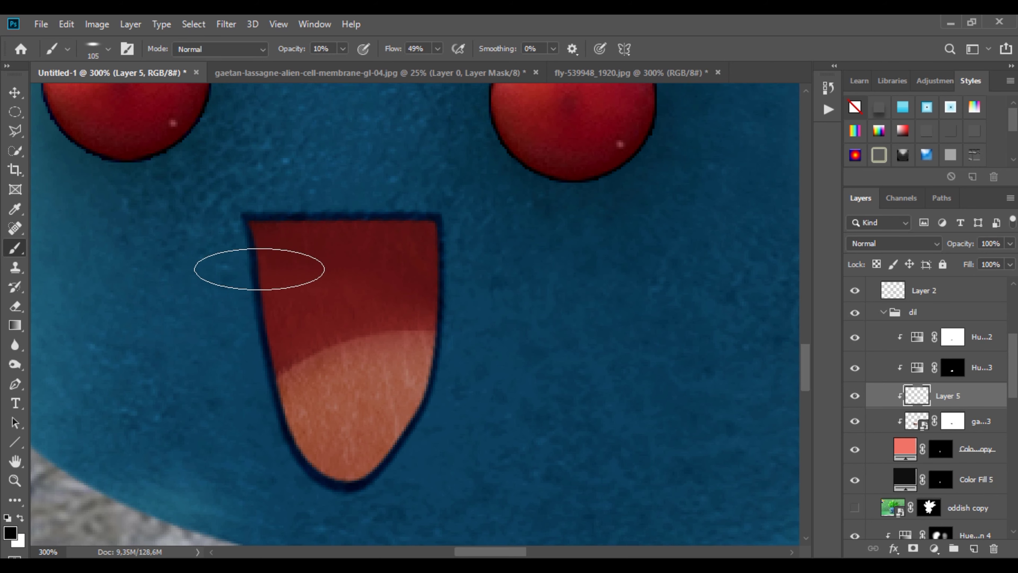
left_click_drag(259, 269, 334, 332)
left_click_drag(444, 239, 504, 296)
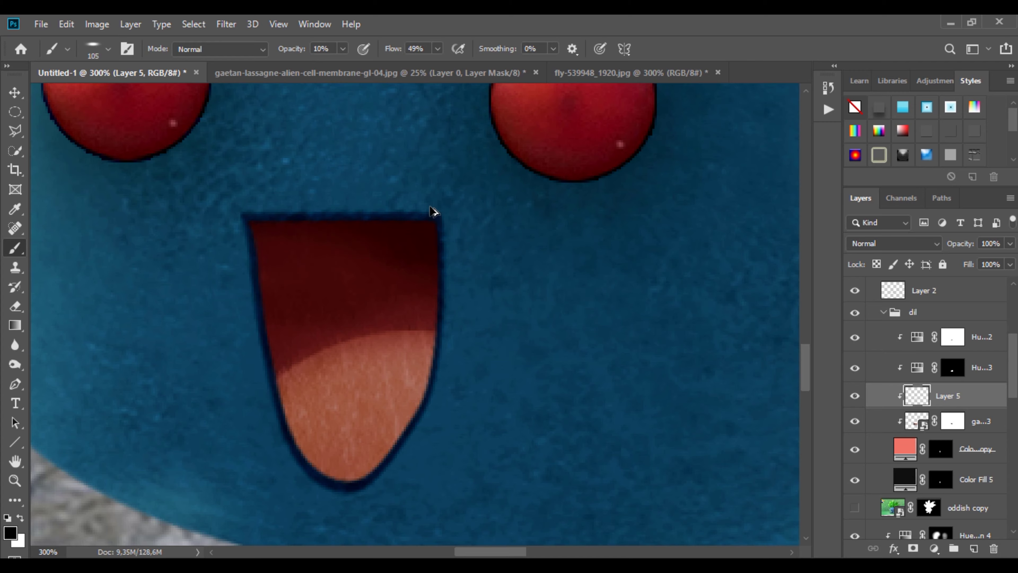
Darken the tongue's upper edge where it meets the mouth's side with soft black strokes at 10% opacity
scroll(433, 211, "down", 2)
scroll(434, 259, "up", 3)
left_click_drag(434, 221, 403, 223)
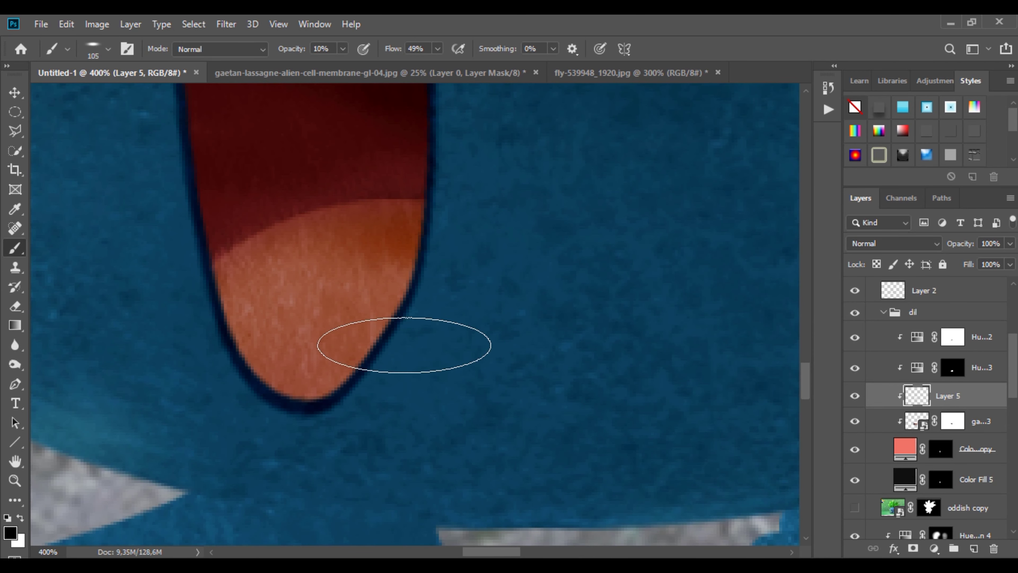
scroll(452, 200, "down", 3)
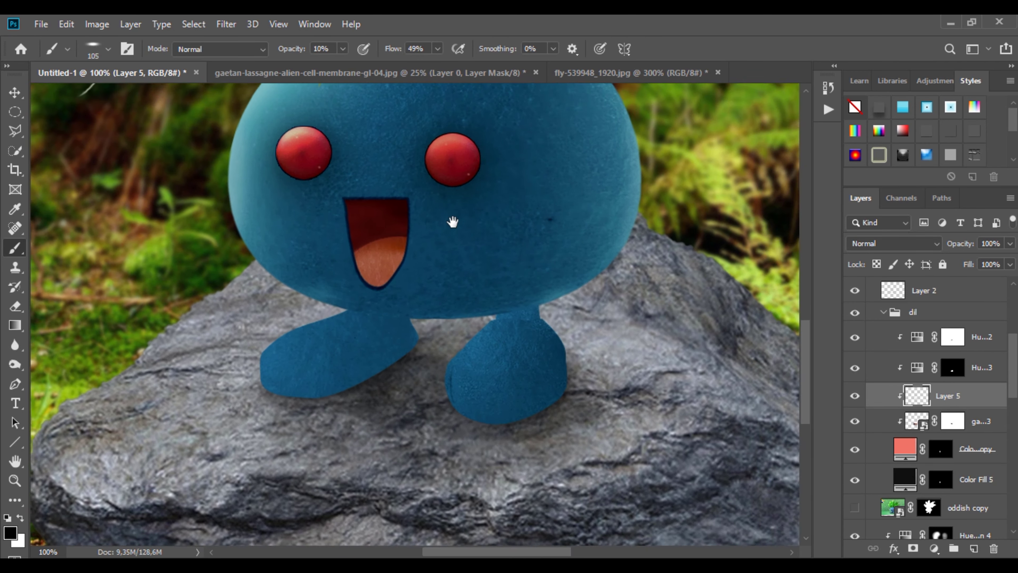
left_click_drag(452, 220, 400, 301)
scroll(499, 318, "down", 3)
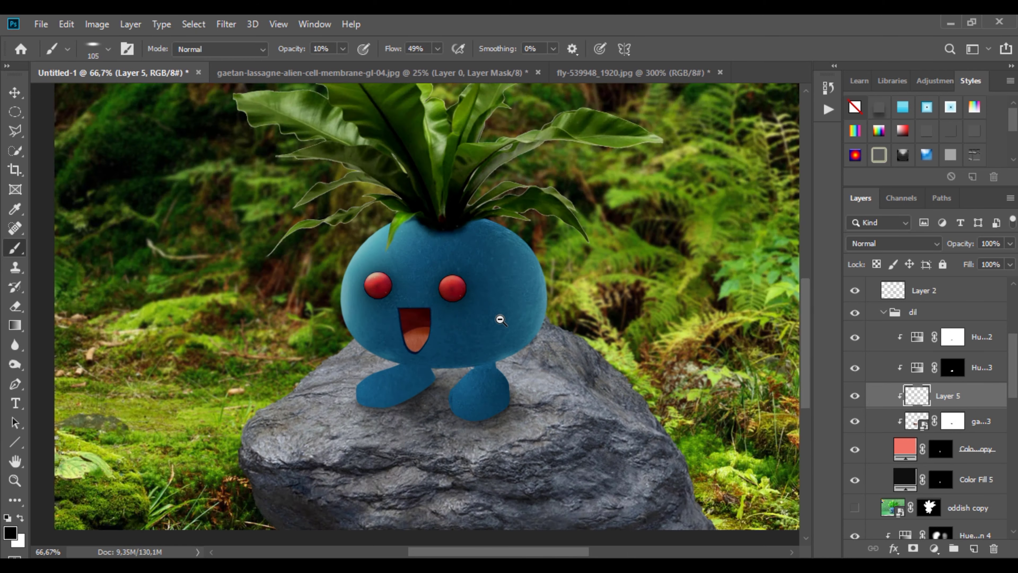
Add a Hue/Saturation adjustment above the background copy and lower its lightness to darken the forest
scroll(960, 404, "down", 5)
scroll(959, 405, "down", 4)
left_click(957, 427)
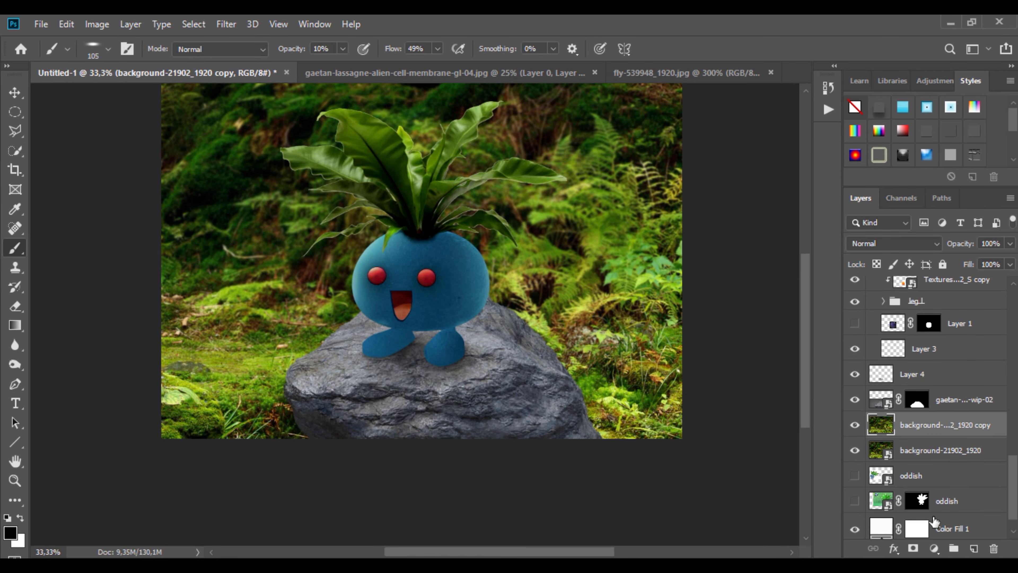
left_click(933, 548)
left_click(942, 398)
left_click_drag(415, 345, 364, 345)
left_click(542, 188)
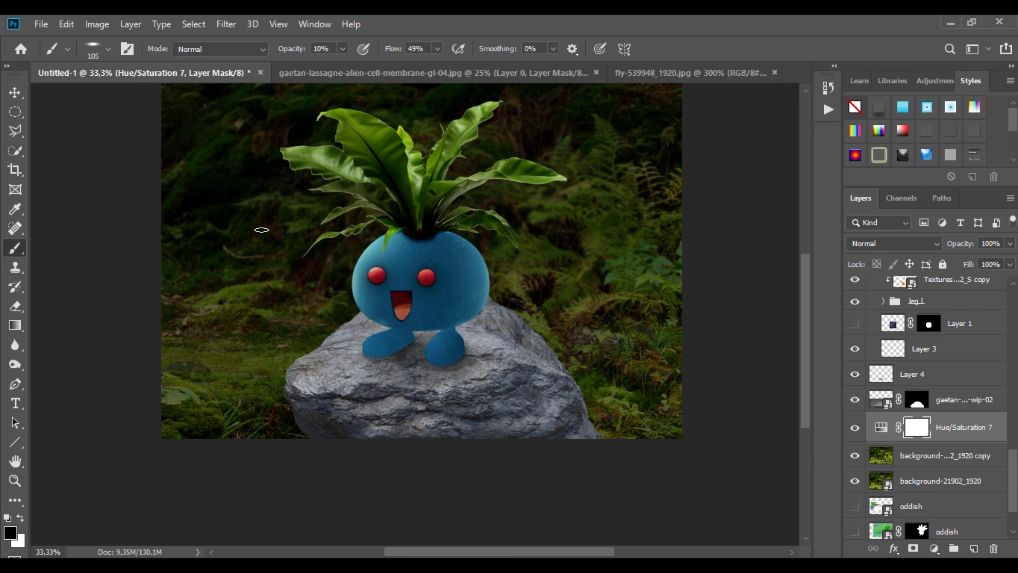
Brighten the forest's left side by painting black on the Hue/Saturation 7 mask with a 1457 px soft brush at 49% opacity
right_click(279, 214)
left_click(438, 256)
key("Return")
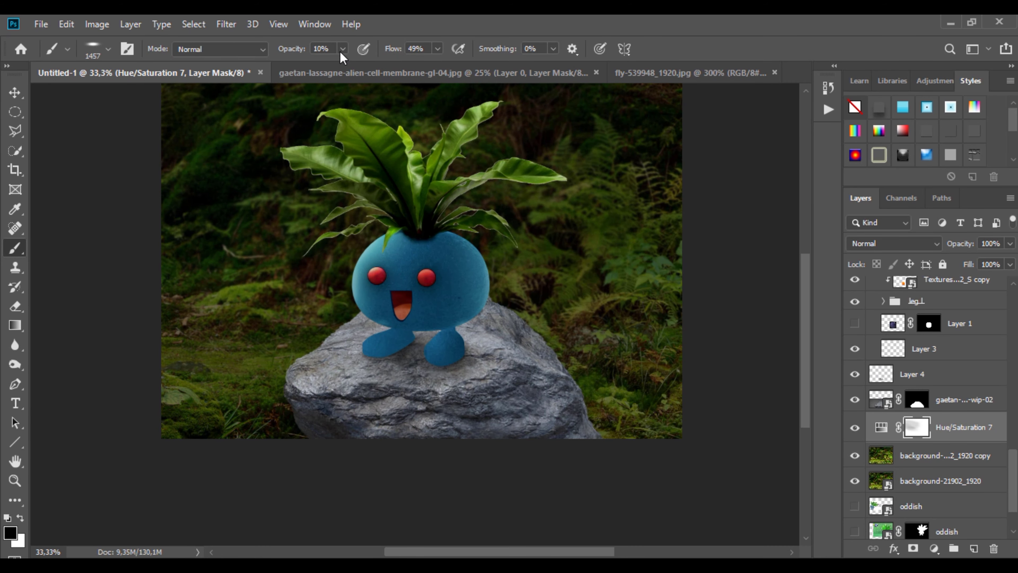
left_click_drag(342, 49, 369, 66)
mouse_move(224, 141)
left_mouse_down()
mouse_move(325, 255)
mouse_move(257, 278)
mouse_move(301, 352)
left_mouse_up()
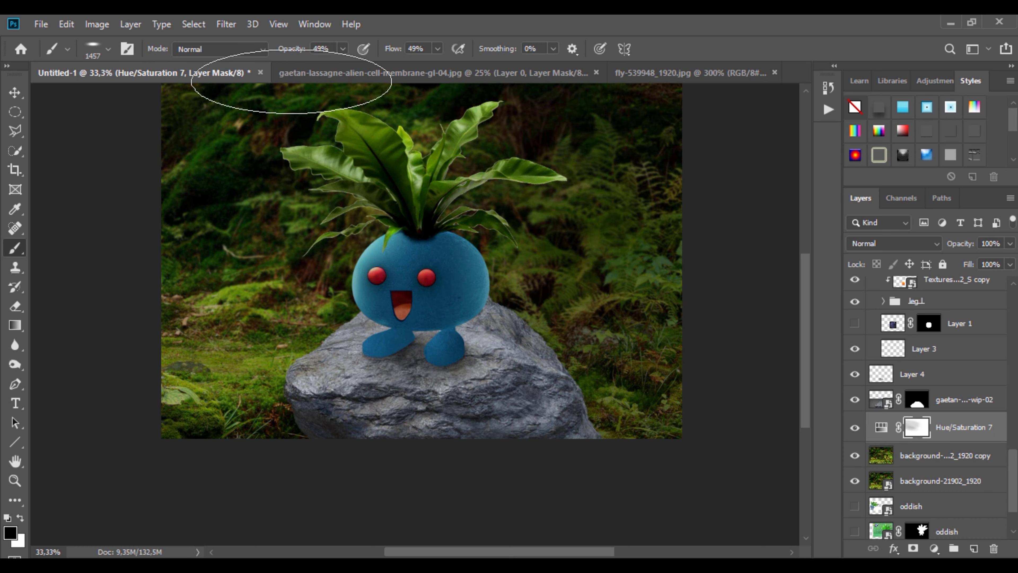
mouse_move(196, 153)
left_mouse_down()
mouse_move(320, 131)
mouse_move(304, 89)
left_mouse_up()
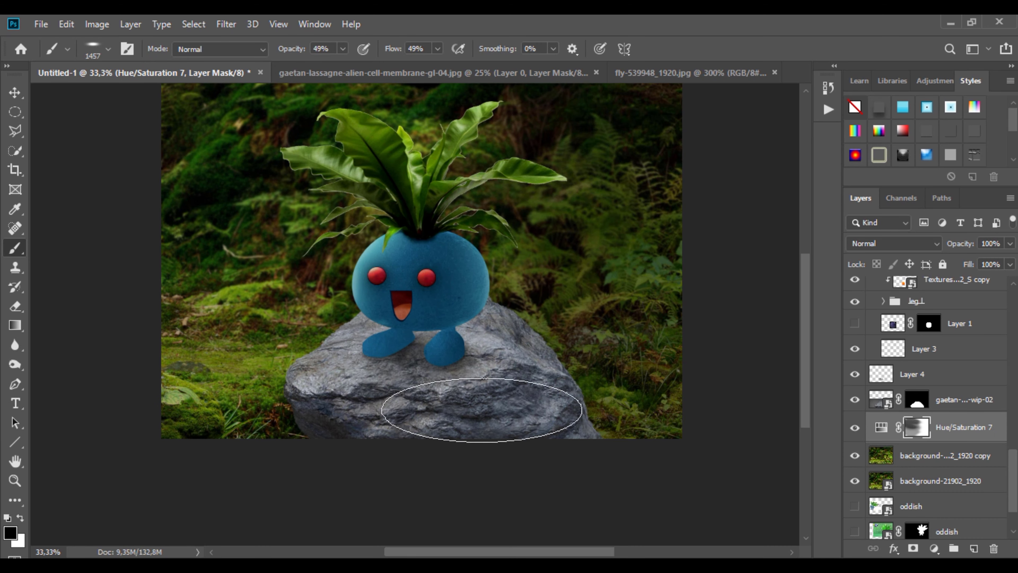
Add a Hue/Saturation adjustment clipped to the rock layer and lower its lightness to darken the rock
scroll(445, 433, "up", 1)
scroll(876, 425, "up", 6)
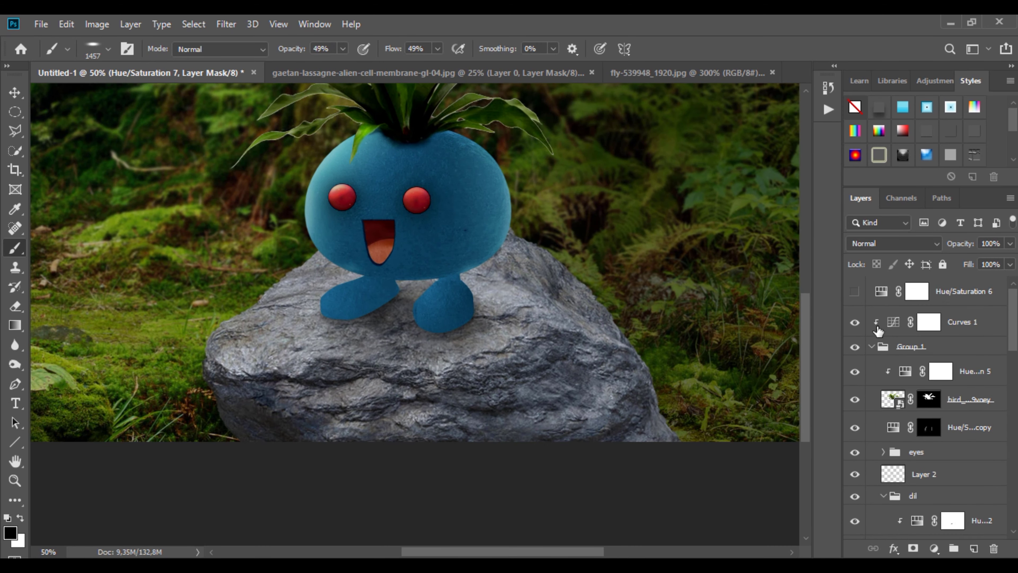
left_click(872, 347)
left_click(943, 393)
left_click(854, 394)
left_click(855, 394)
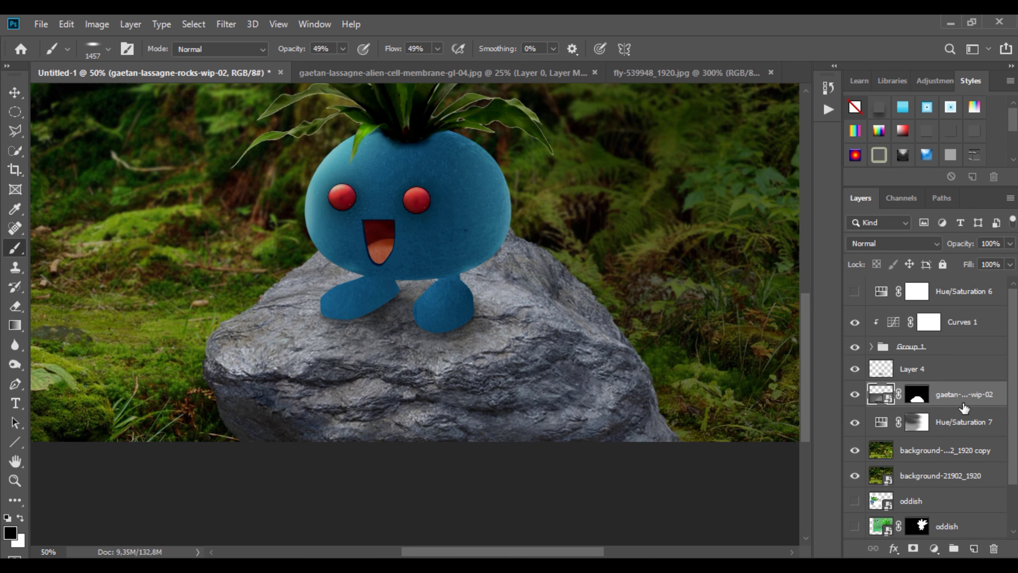
left_click(934, 548)
left_click(954, 403)
right_click(962, 393)
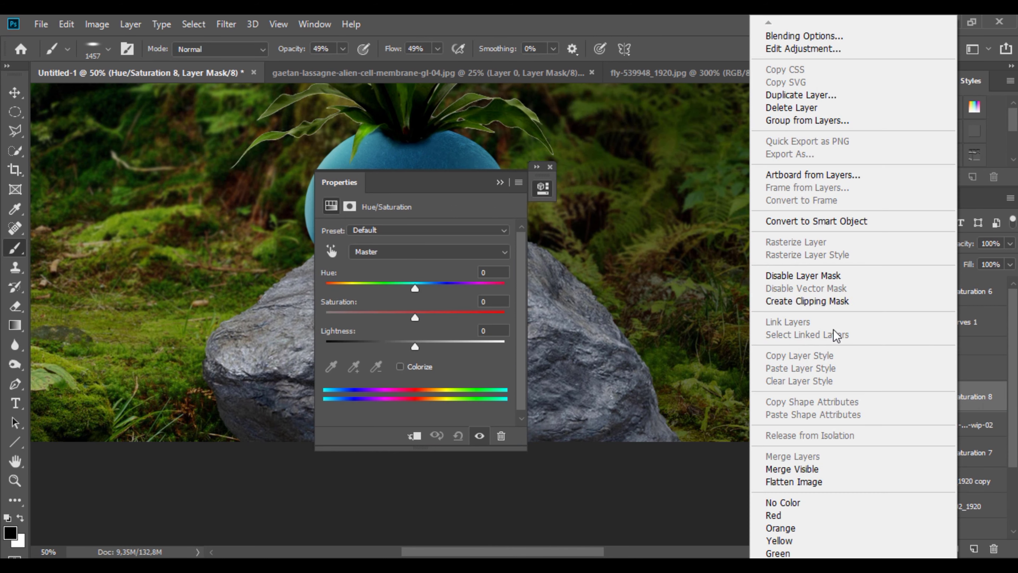
left_click(816, 301)
left_click_drag(411, 348, 370, 348)
left_click(543, 187)
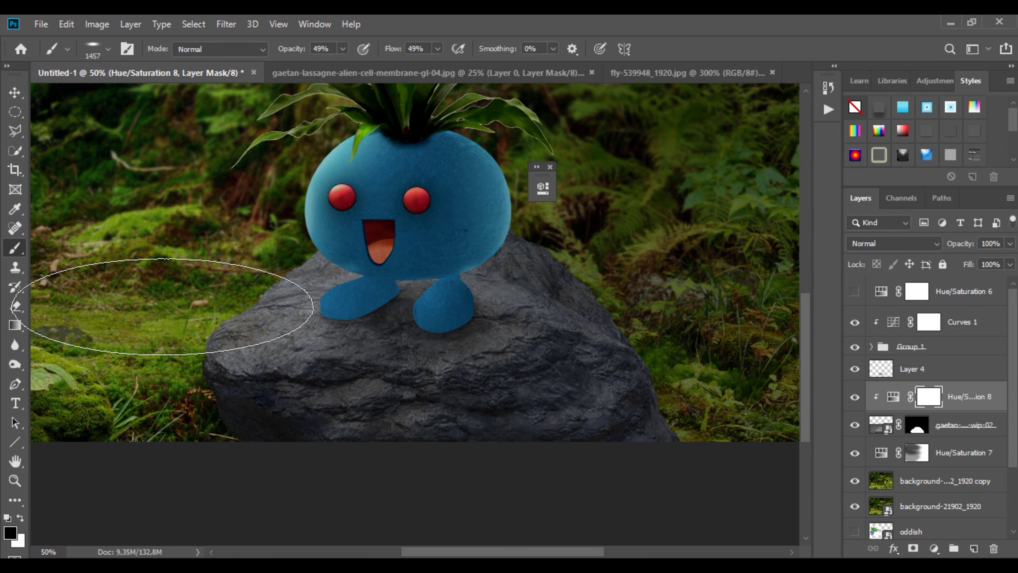
Bring back light on the rock's upper-left surface by painting black on its darkening mask at 49% brush opacity
mouse_move(435, 245)
left_mouse_down()
mouse_move(197, 325)
mouse_move(318, 230)
mouse_move(323, 359)
mouse_move(250, 268)
left_mouse_up()
left_click(649, 230)
key("ctrl+z")
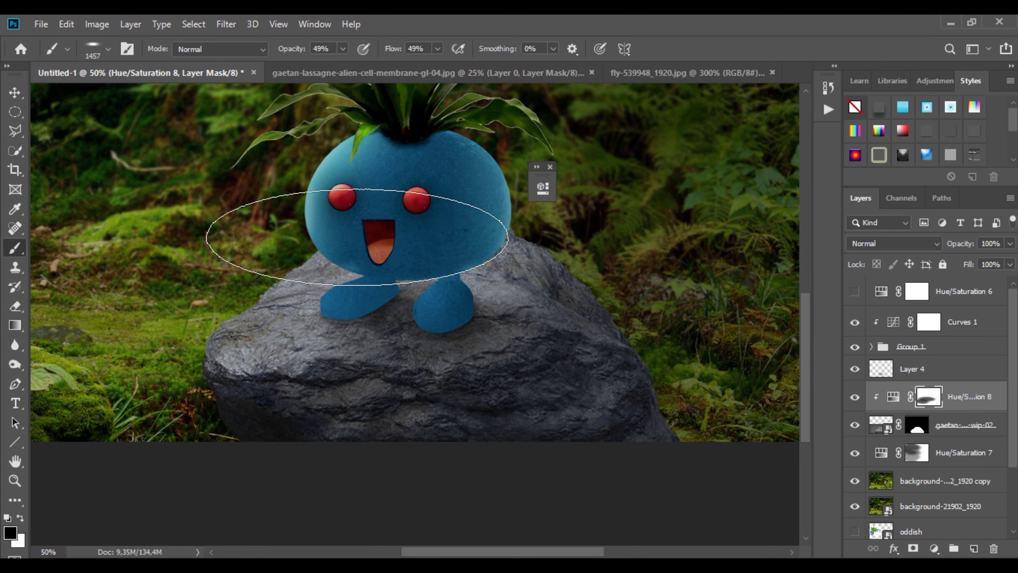
left_click(242, 219, "alt")
left_click(242, 220, "alt")
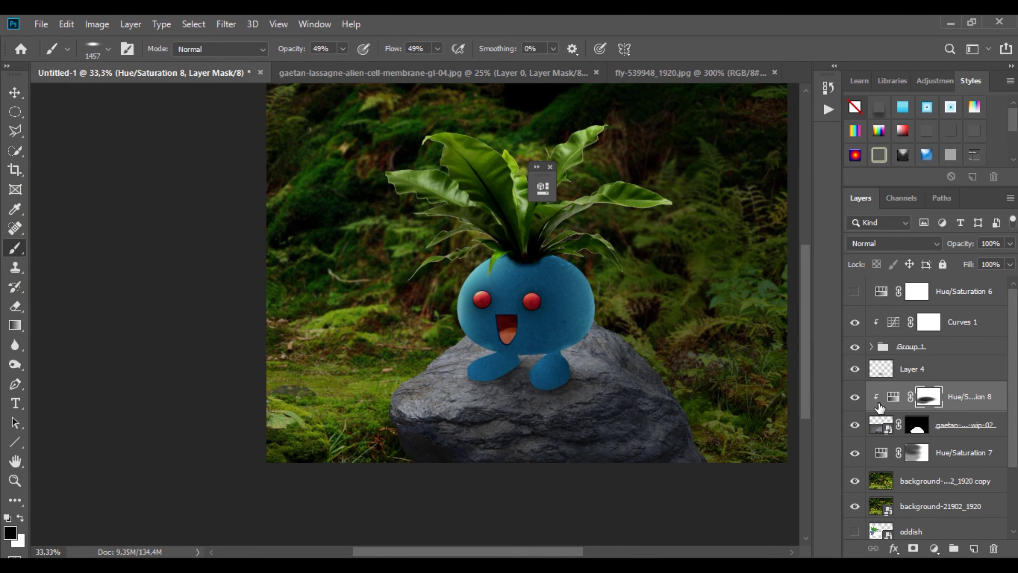
Find the body's Hue/Saturation 4 highlight layer in Group 1 and reduce its opacity to 52%
left_click(872, 346)
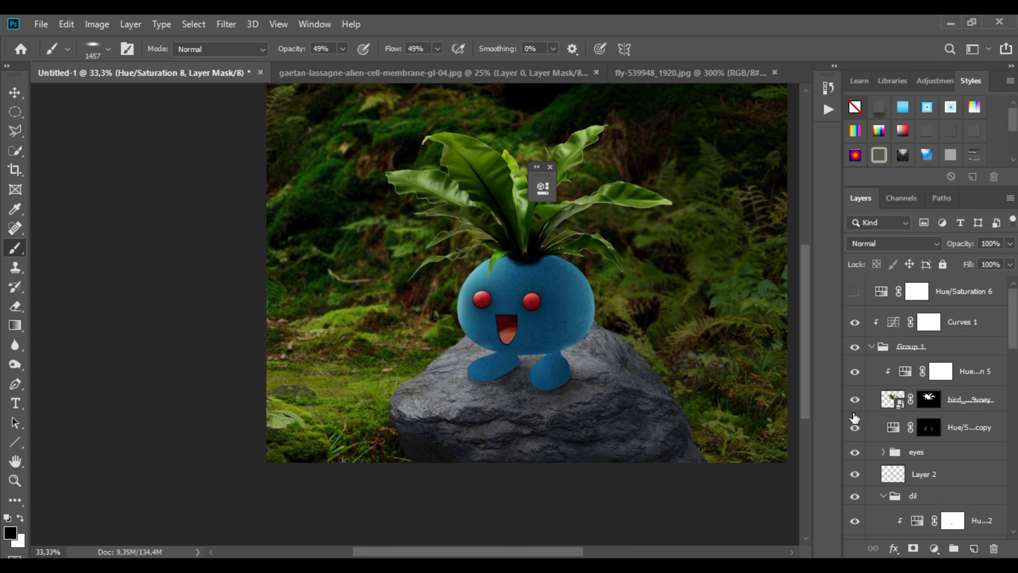
scroll(855, 457, "down", 4)
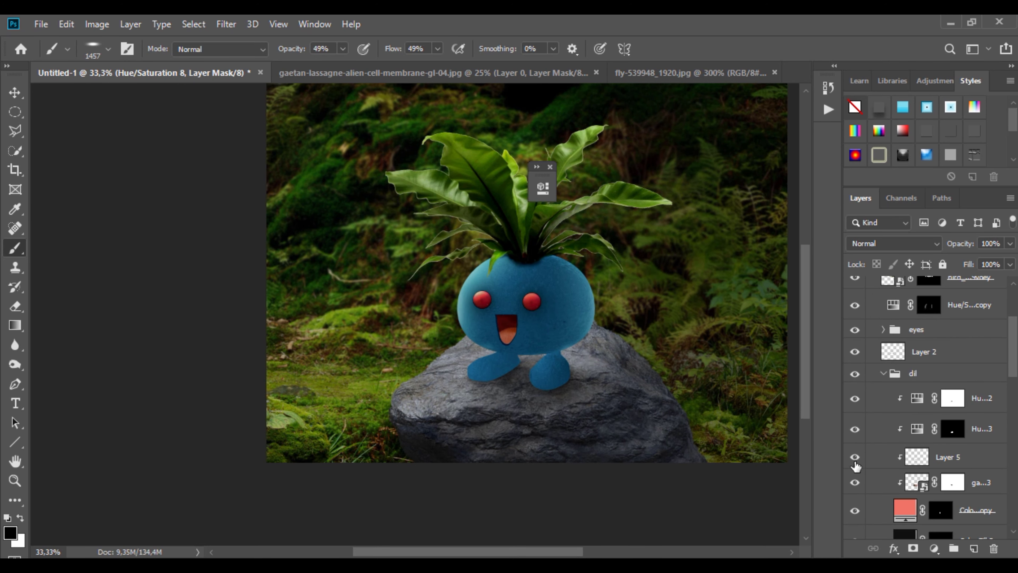
scroll(855, 467, "down", 5)
left_click(855, 445)
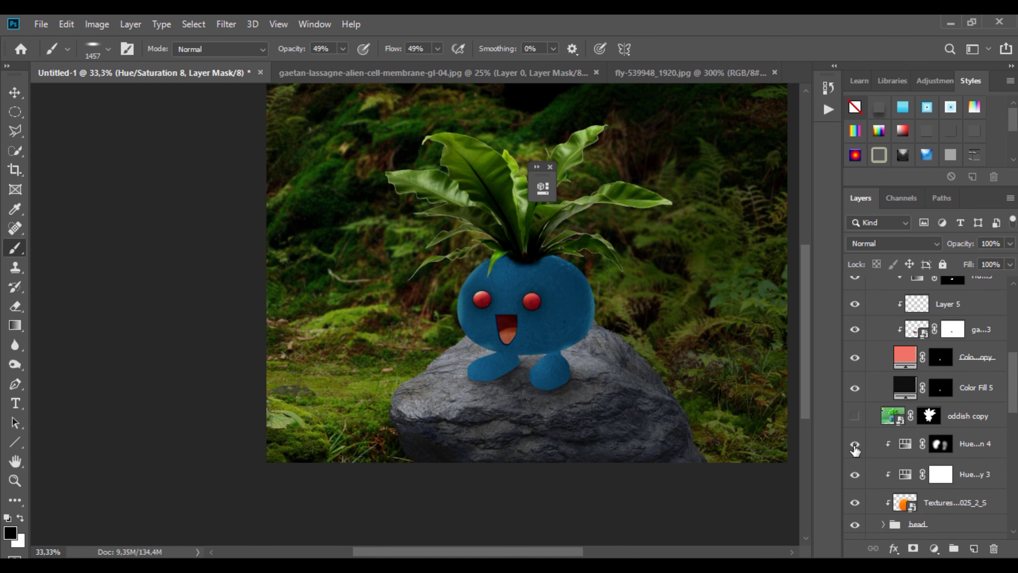
left_click(974, 444)
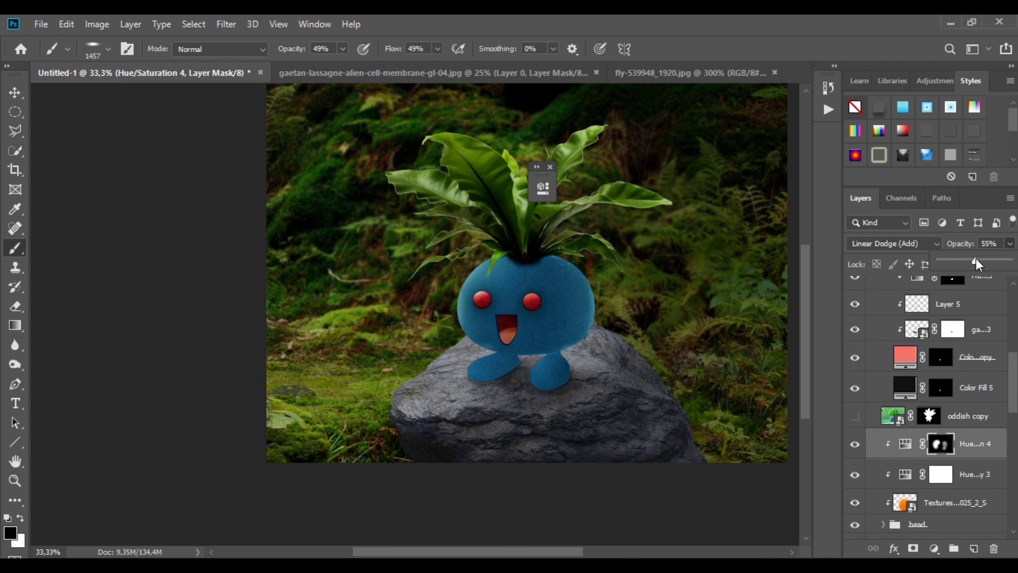
left_click_drag(976, 258, 974, 258)
left_click(857, 445)
left_click(857, 445)
Examine the effect of the body, head and mouth adjustment layers in Group 1 by toggling their visibility
left_click(857, 481)
left_click(856, 481)
scroll(857, 482, "down", 2)
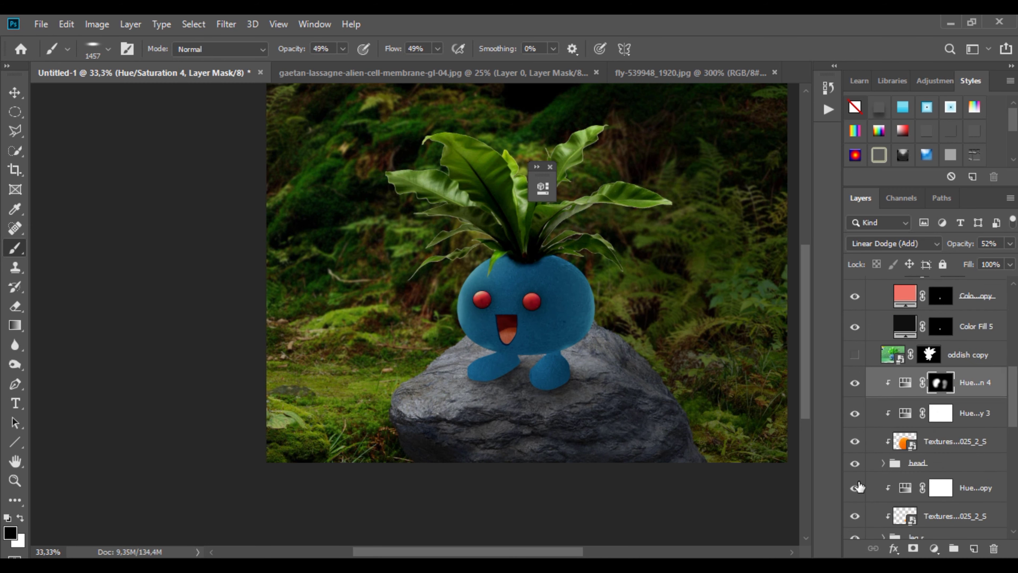
left_click(881, 463)
scroll(884, 485, "down", 2)
left_click(854, 430)
scroll(854, 446, "down", 3)
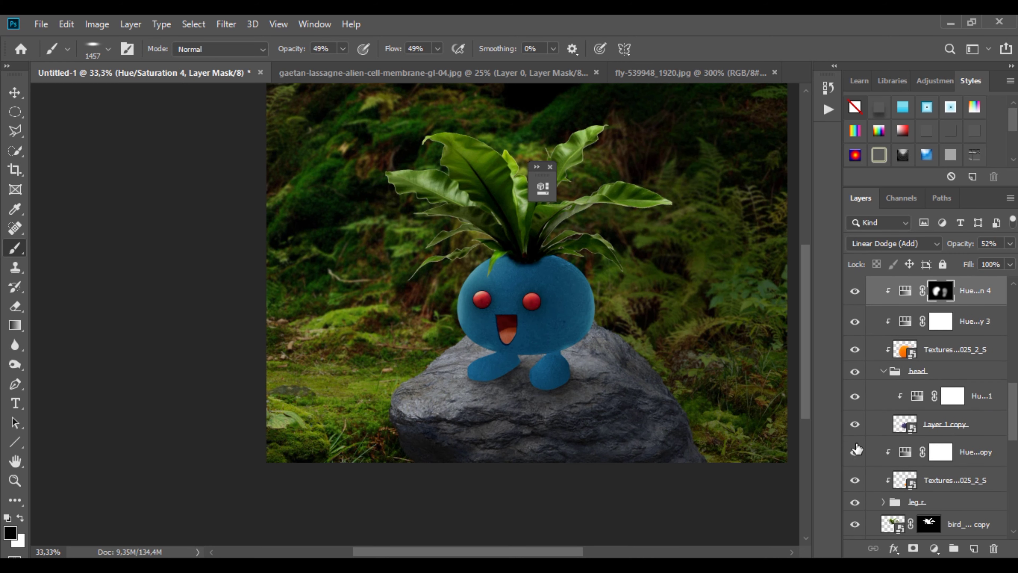
scroll(917, 429, "up", 5)
left_click(854, 416)
left_click(854, 416)
left_click(856, 393)
left_click(855, 393)
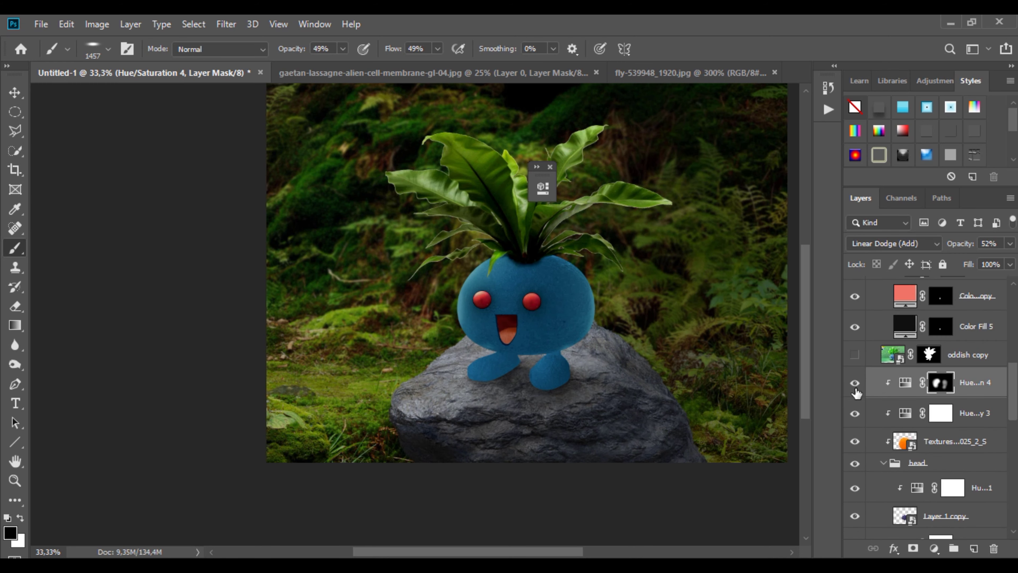
scroll(866, 384, "up", 2)
scroll(855, 331, "up", 2)
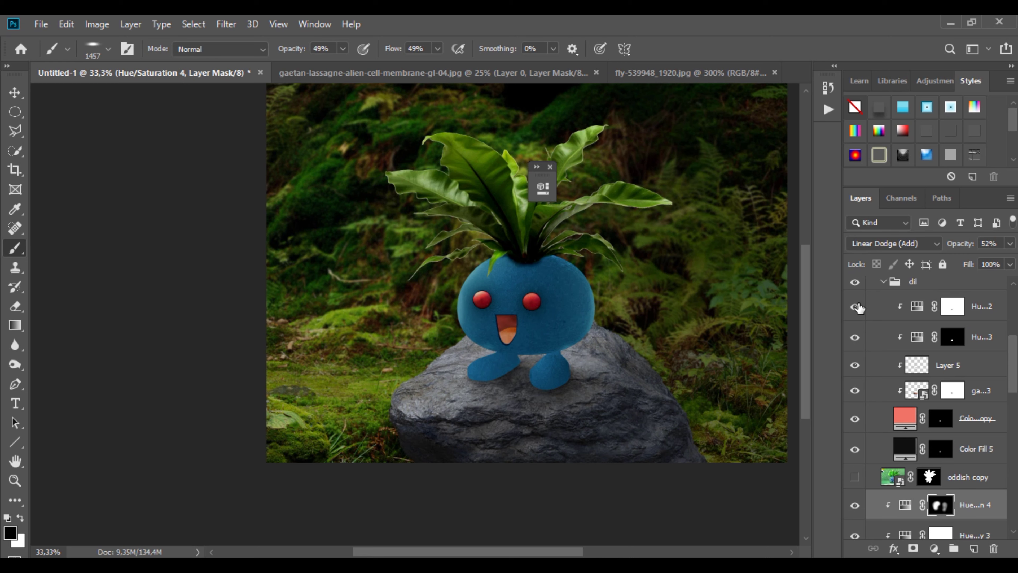
scroll(856, 329, "up", 3)
scroll(856, 331, "up", 1)
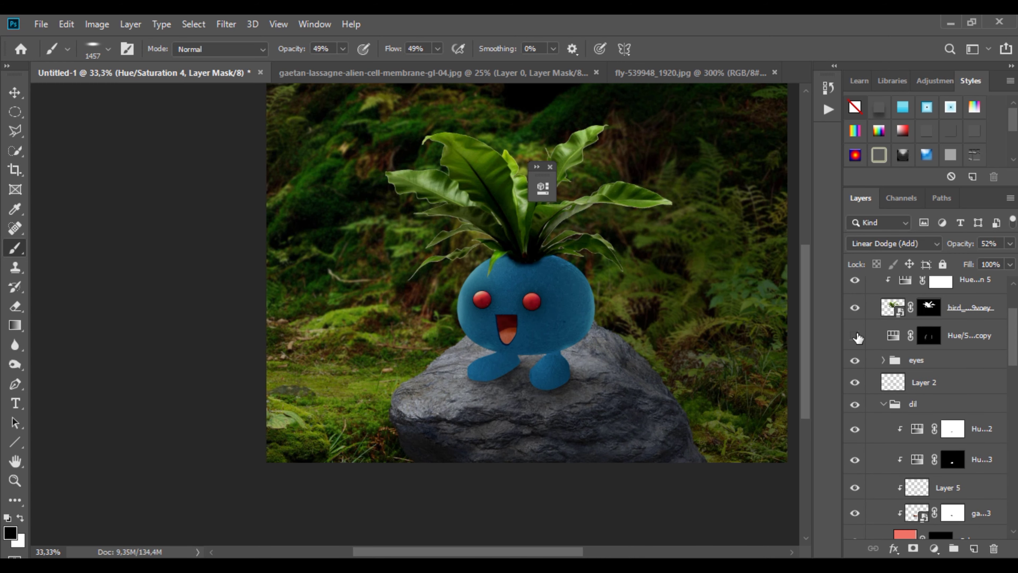
Reduce the opacity of the Hue/Saturation 4 copy highlight layer to 46%
left_click(958, 335)
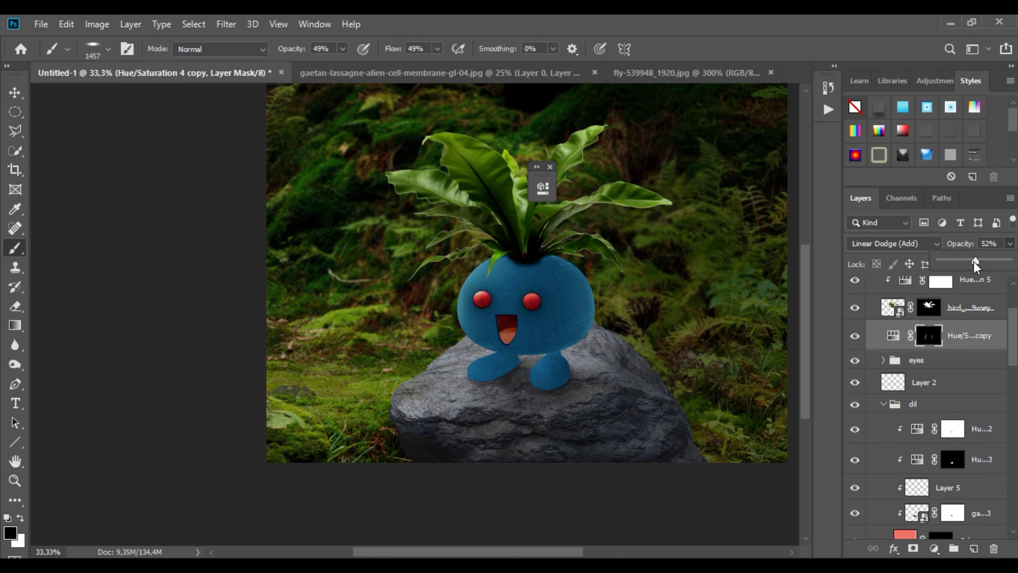
left_click_drag(973, 261, 970, 260)
key("ctrl+minus")
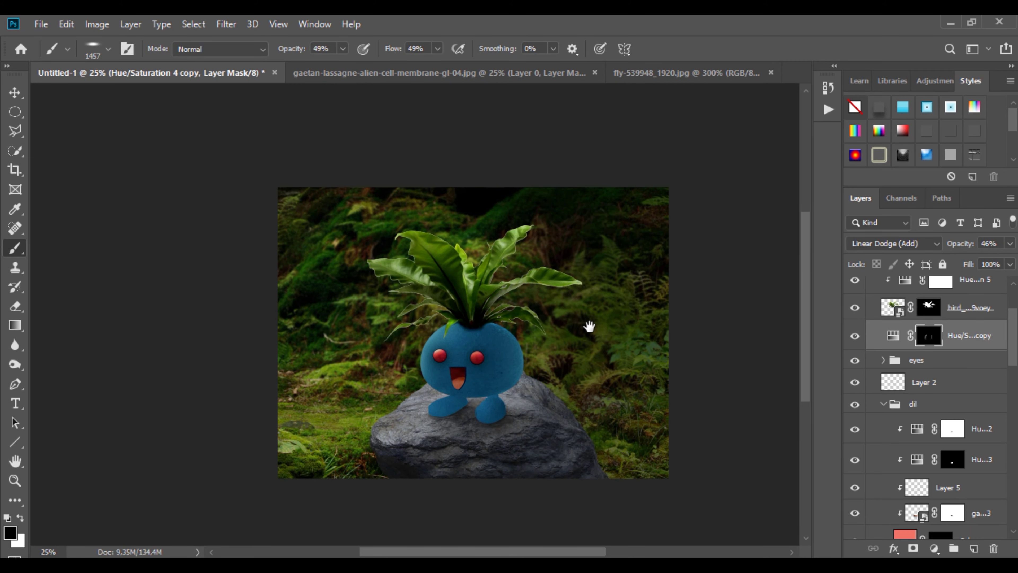
left_click_drag(589, 326, 578, 247)
Blur the background copy layer with a Gaussian Blur of 9,6 pixels radius
scroll(929, 469, "up", 5)
left_click(930, 394)
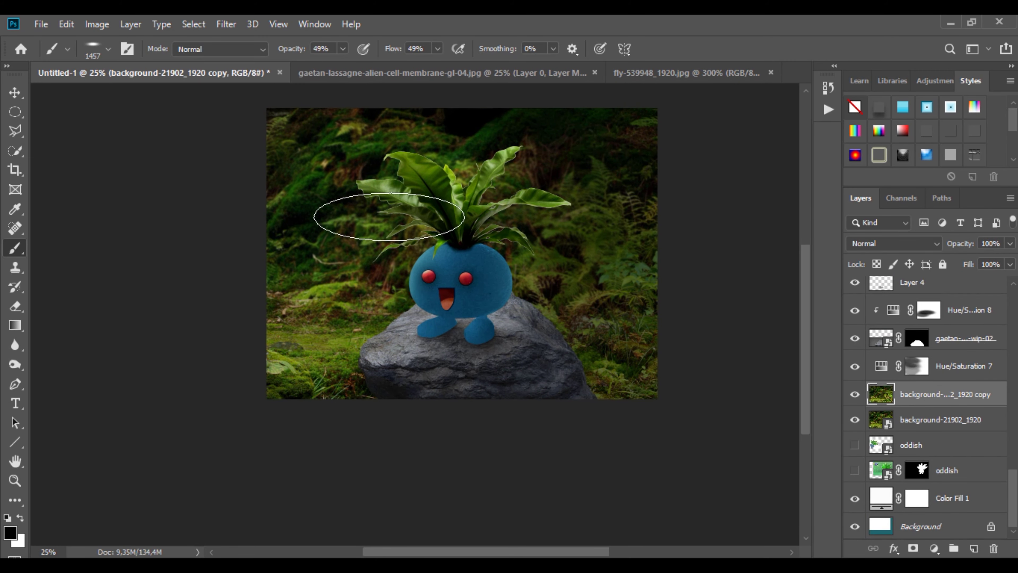
left_click(15, 345)
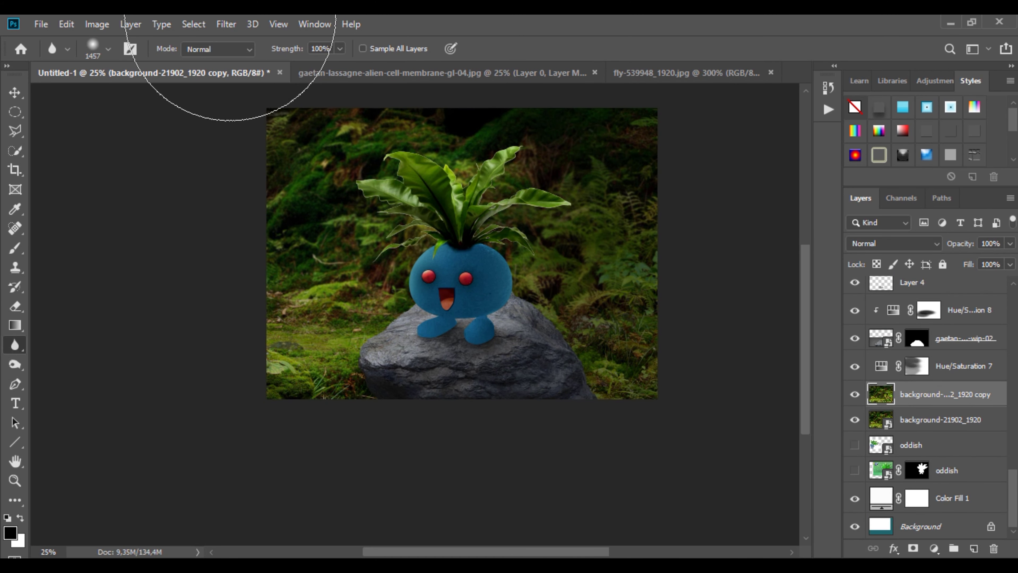
left_click(226, 24)
mouse_move(272, 195)
left_click(448, 250)
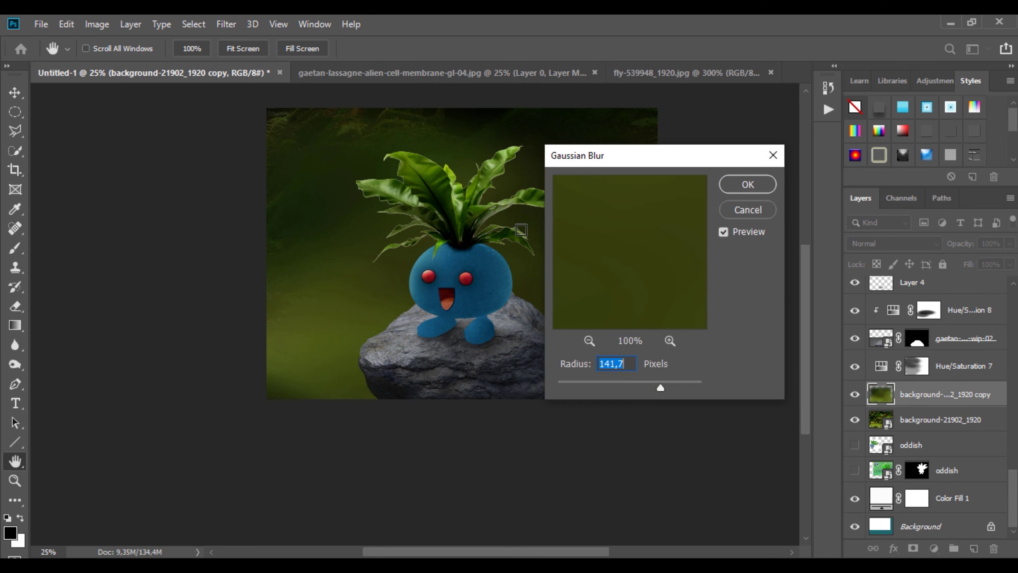
mouse_move(619, 384)
left_mouse_down()
mouse_move(595, 388)
mouse_move(609, 388)
left_mouse_up()
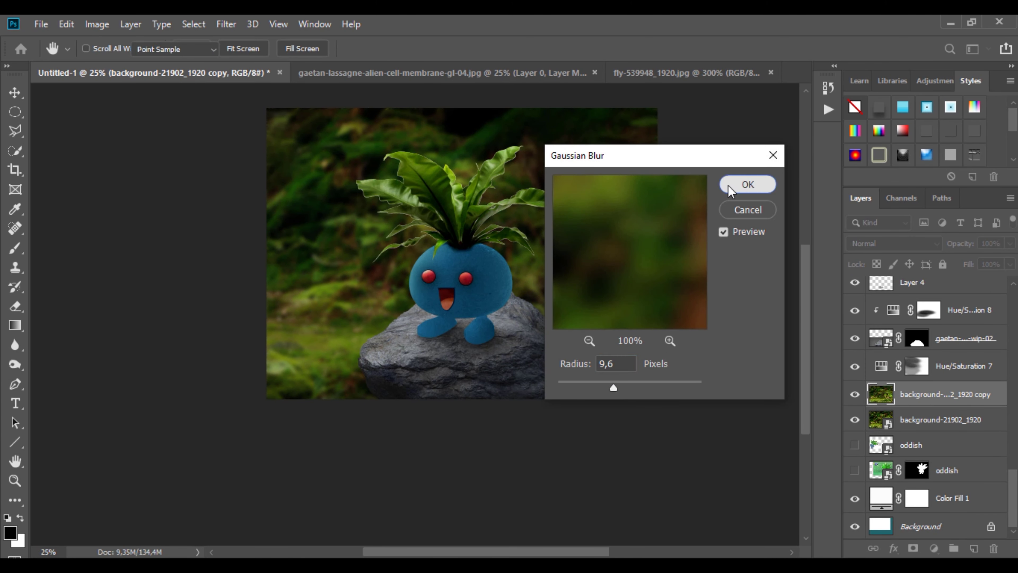
left_click(747, 184)
Add a layer mask to the blurred background copy and paint black at 17% opacity along the foreground to restore its sharpness
left_click(913, 549)
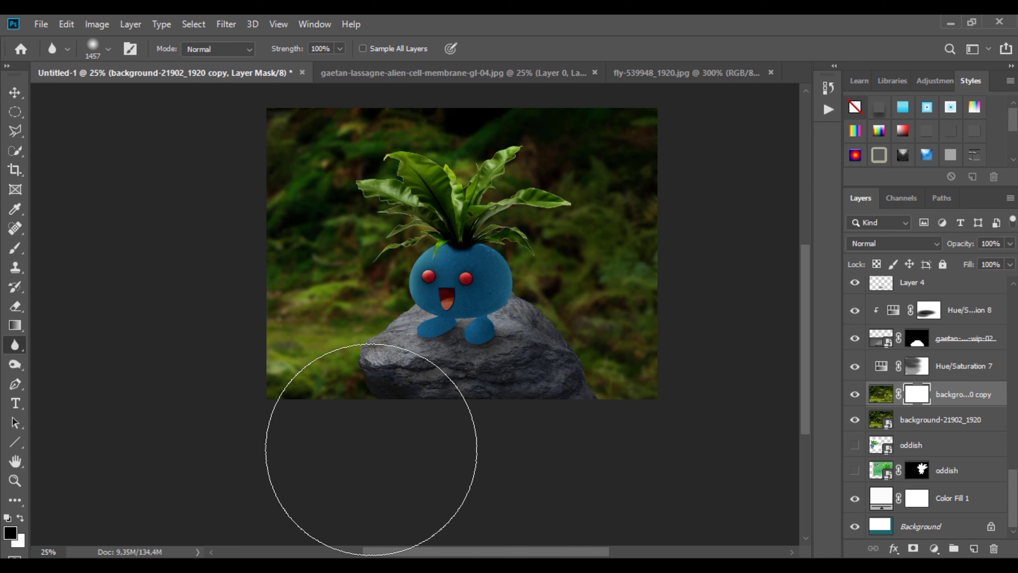
key("b")
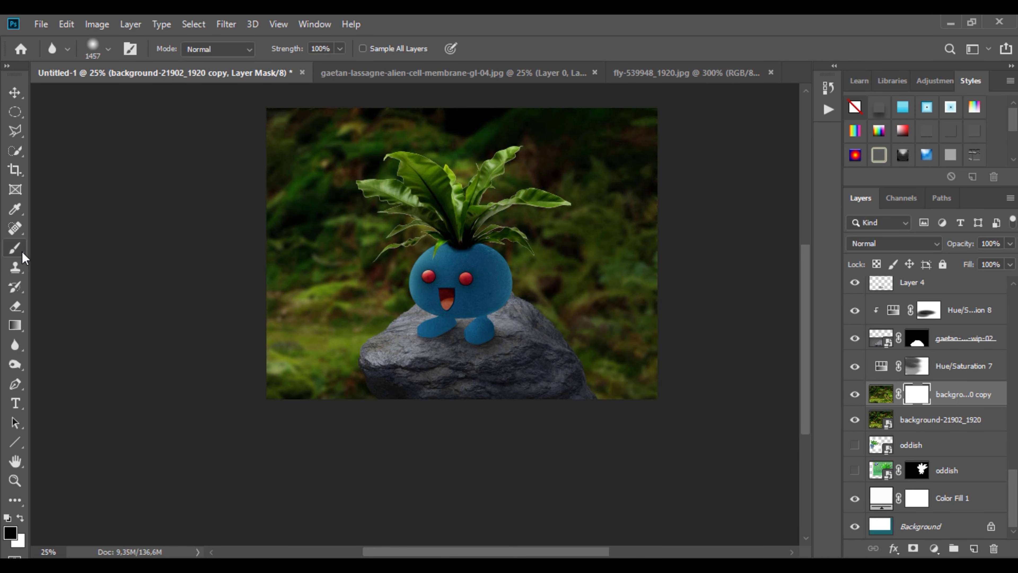
left_click(295, 397)
left_click_drag(322, 67, 321, 67)
left_click_drag(263, 371, 678, 369)
mouse_move(545, 345)
left_mouse_down()
mouse_move(237, 353)
mouse_move(430, 355)
mouse_move(602, 325)
mouse_move(254, 293)
mouse_move(489, 347)
left_mouse_up()
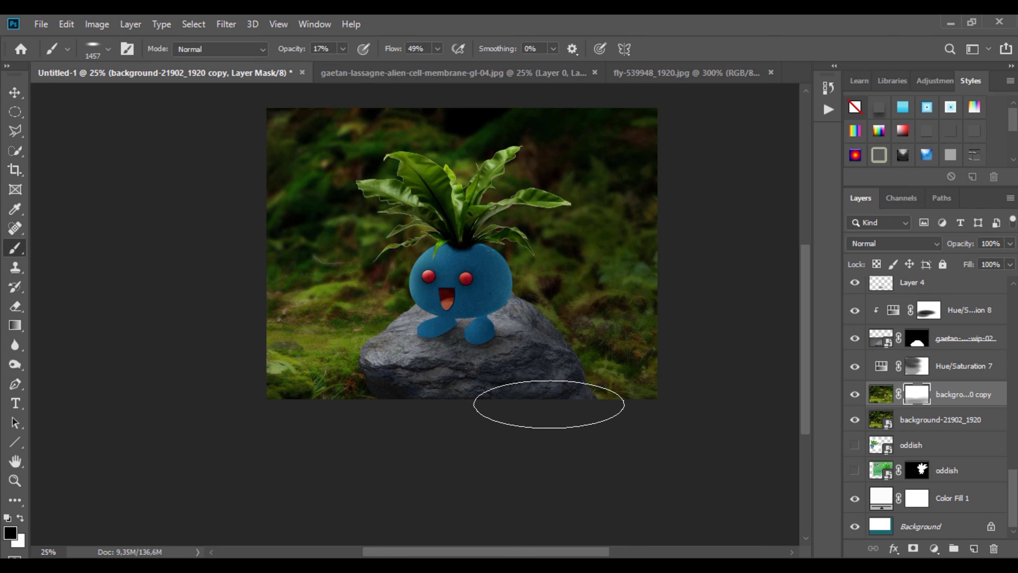
Add a new layer above the background copy and paint a soft orange-yellow glow over the forest's left side at 17% opacity
scroll(956, 332, "up", 10)
scroll(953, 317, "down", 8)
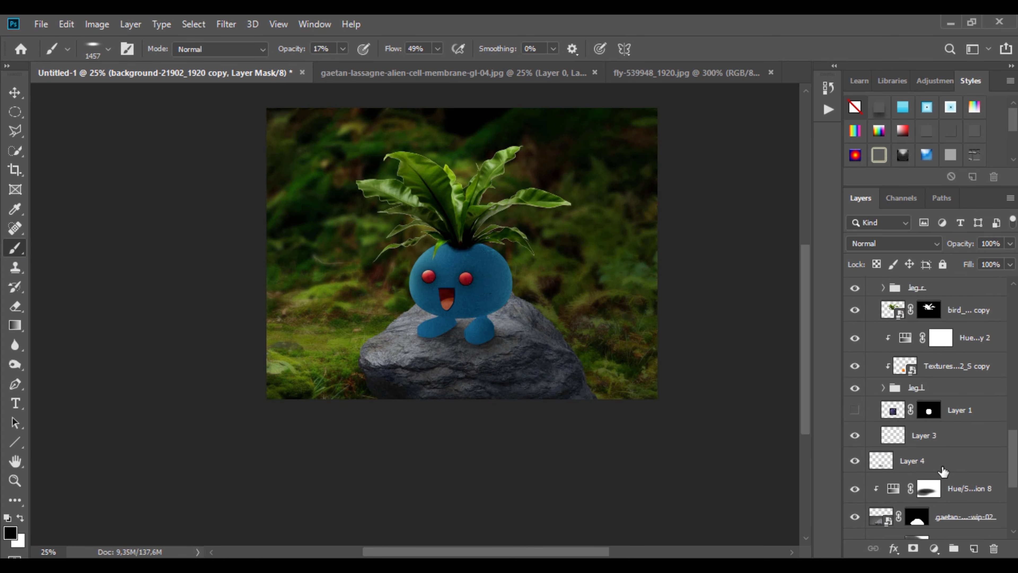
left_click(922, 394)
left_click(10, 533)
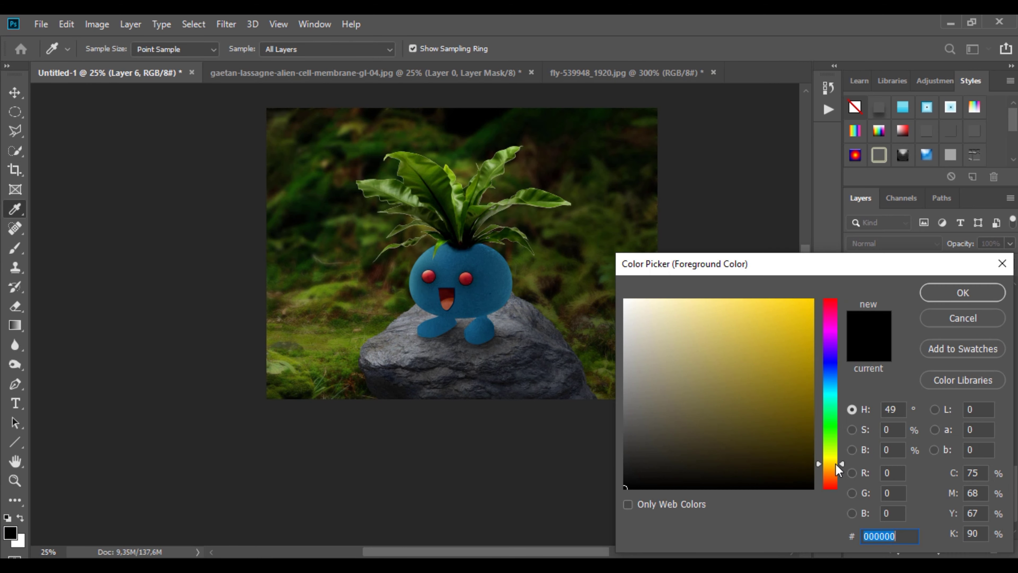
left_click(757, 309)
left_click(961, 291)
left_click_drag(355, 231, 267, 239)
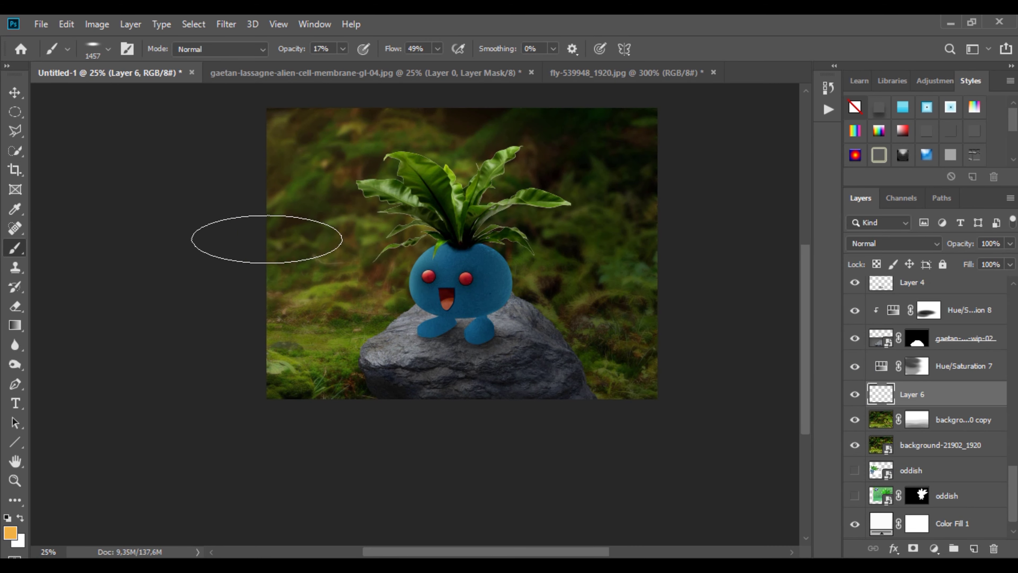
mouse_move(311, 184)
left_mouse_down()
mouse_move(256, 125)
mouse_move(372, 65)
mouse_move(283, 270)
mouse_move(351, 369)
left_mouse_up()
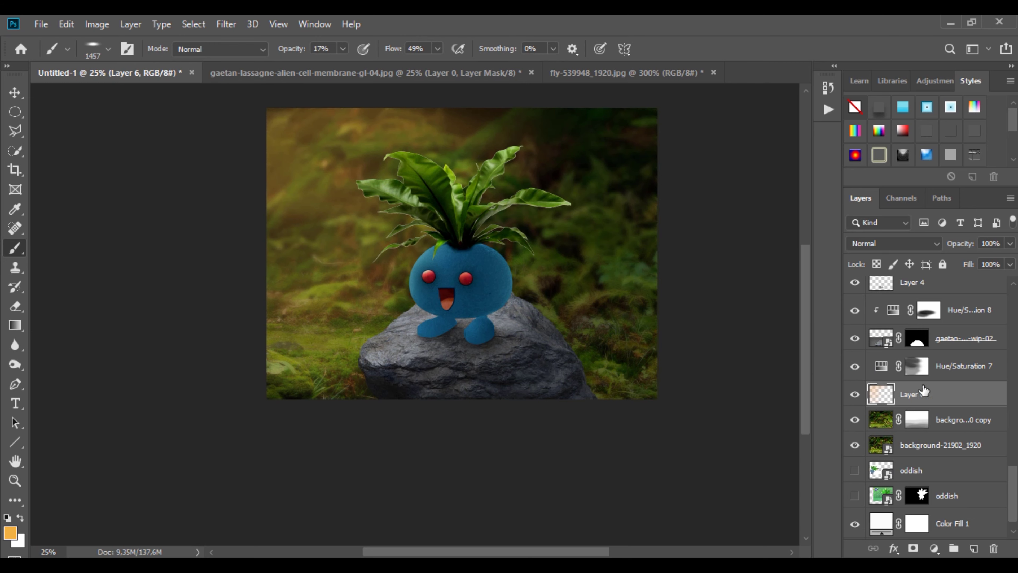
Add a layer clipped to the rock, set it to Linear Dodge (Add), and brush orange light onto the rock at 17% opacity
left_click(954, 319)
left_click(973, 548, "ctrl")
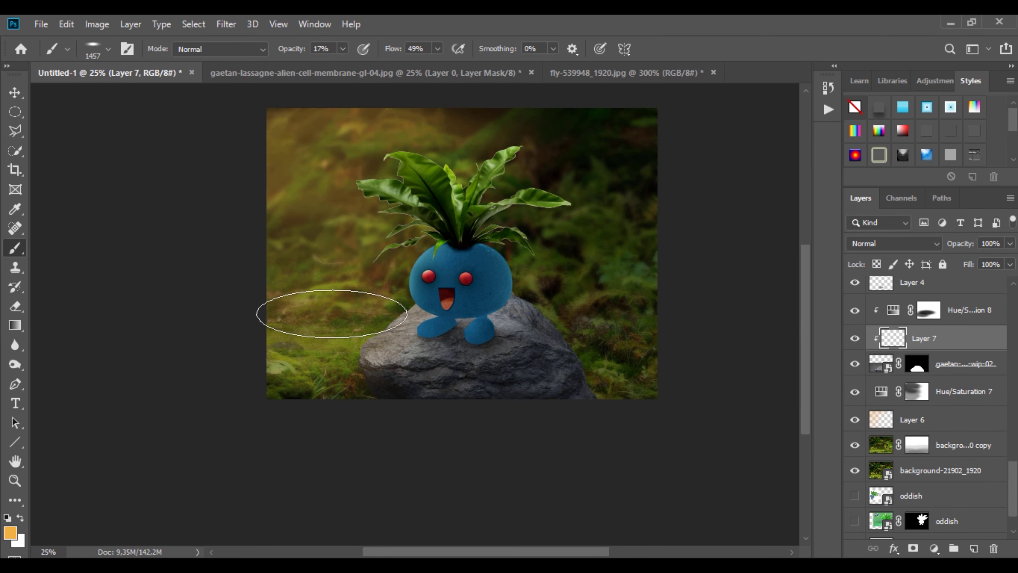
left_click(334, 371)
left_click(894, 243)
left_click(882, 332)
mouse_move(526, 274)
left_mouse_down()
mouse_move(610, 271)
mouse_move(652, 354)
left_mouse_up()
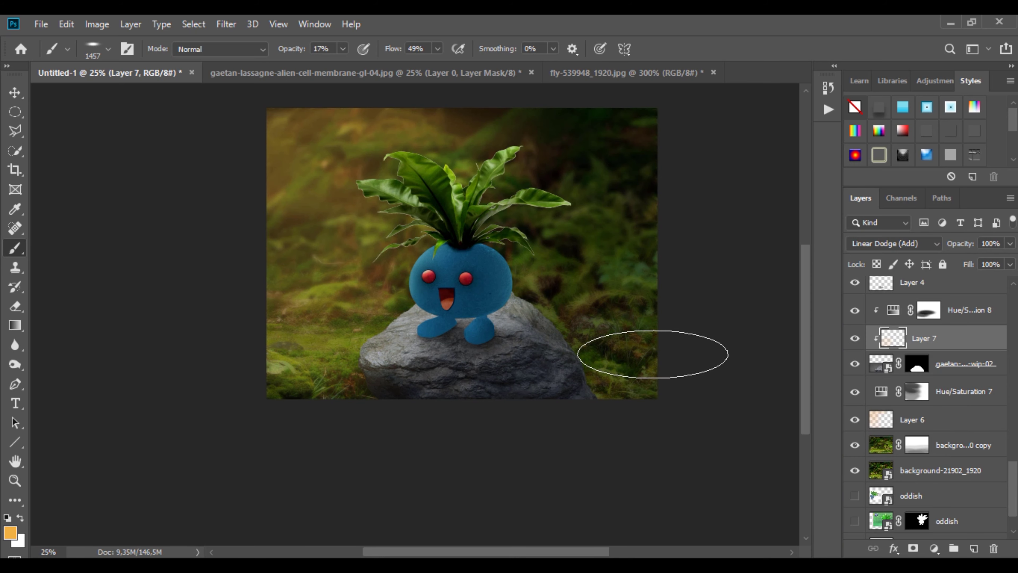
Brush more orange light onto Layer 6 at 17% opacity over the forest's upper-right area, keeping the layer's blend mode at Normal
left_click_drag(295, 351, 328, 307)
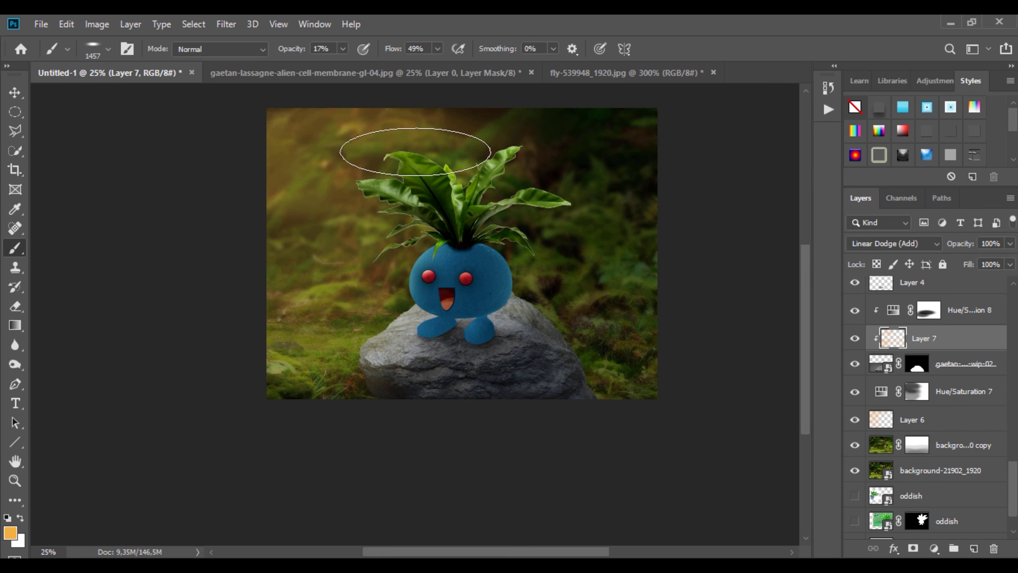
scroll(942, 335, "up", 5)
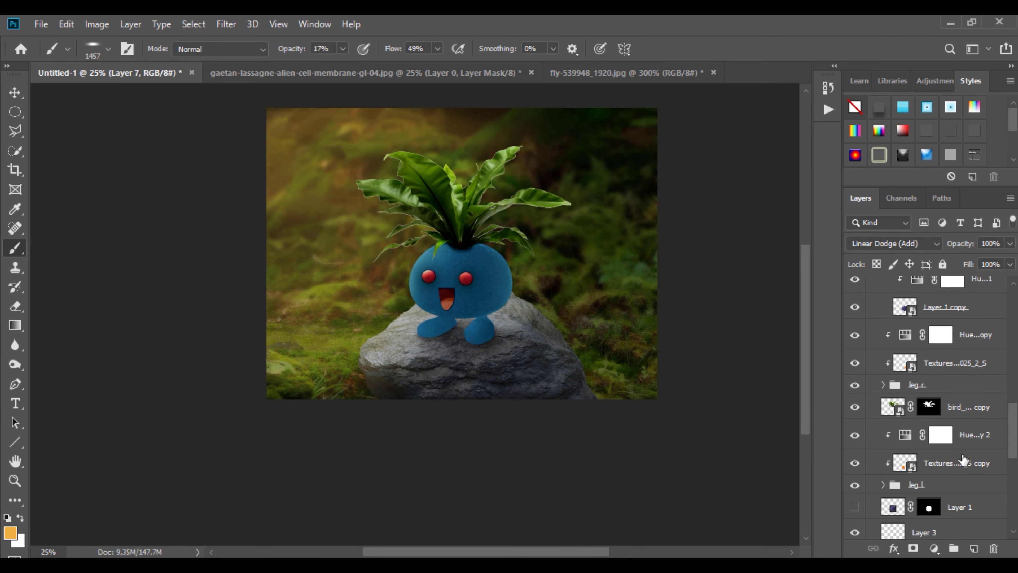
scroll(942, 509, "down", 5)
left_click(918, 419)
left_click_drag(624, 144, 688, 189)
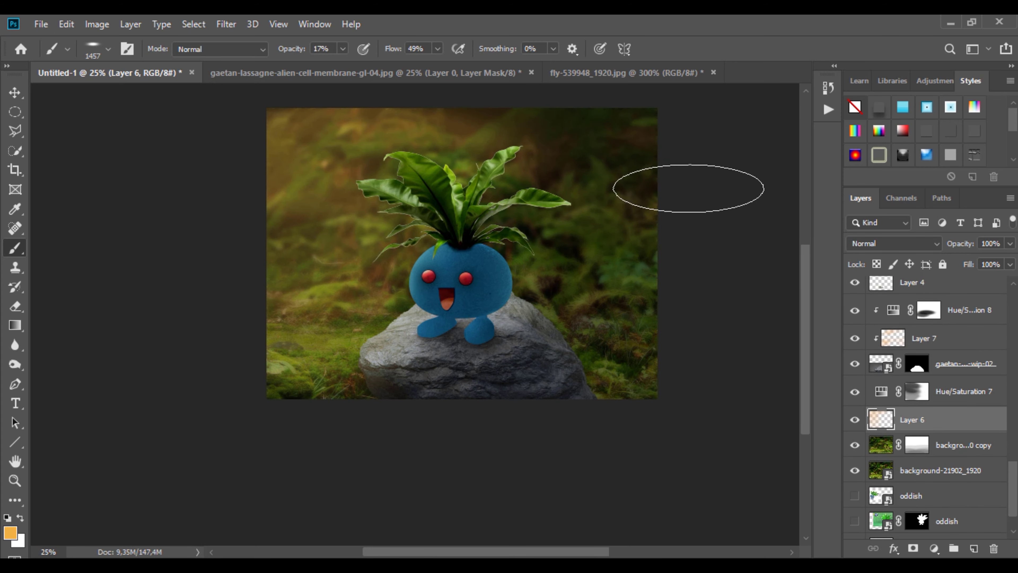
left_click(652, 141)
left_click(893, 244)
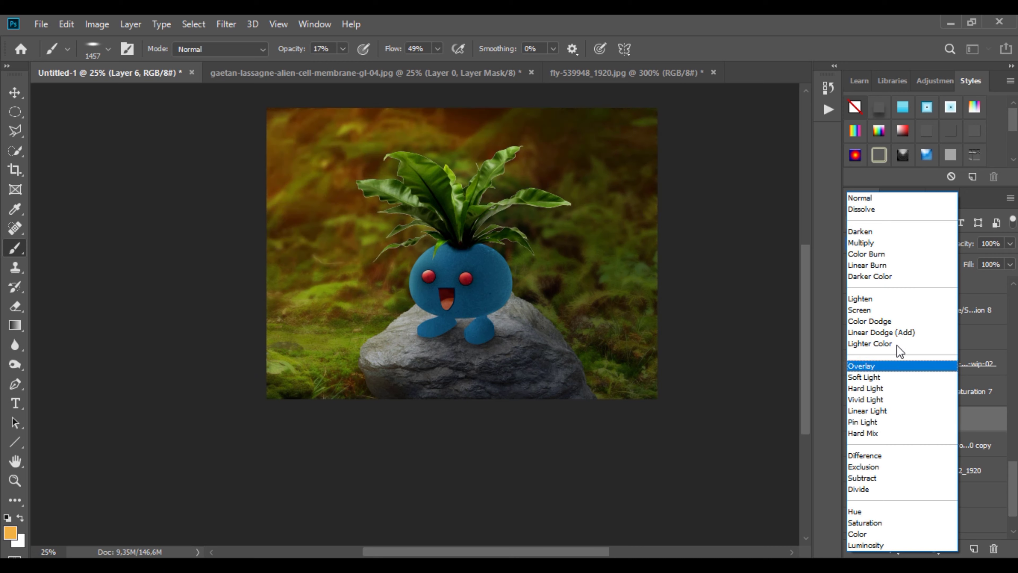
left_click(890, 198)
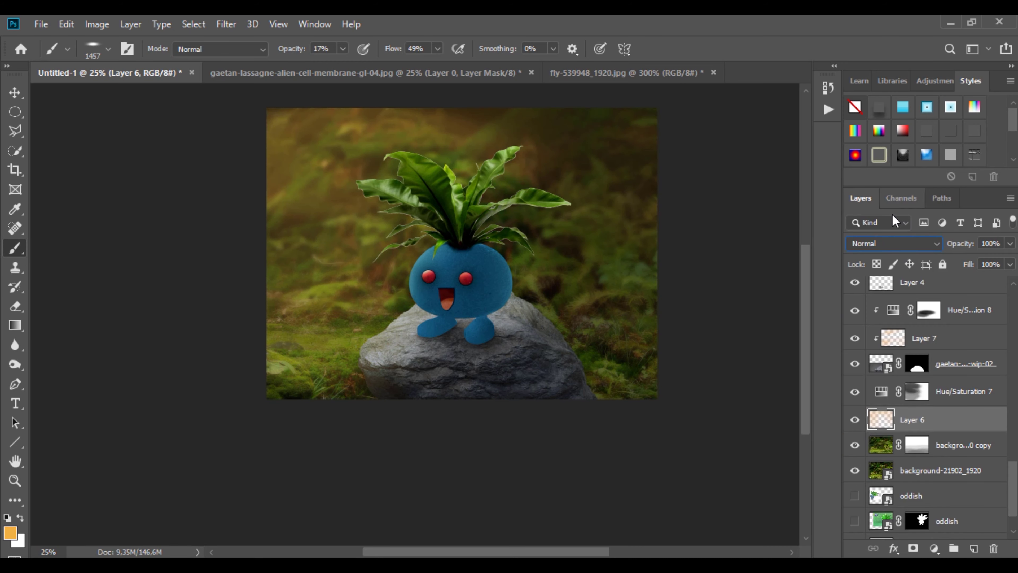
Stamp all visible layers into a new layer placed directly above the Curves 1 layer
left_click_drag(585, 208, 519, 263)
scroll(934, 401, "up", 10)
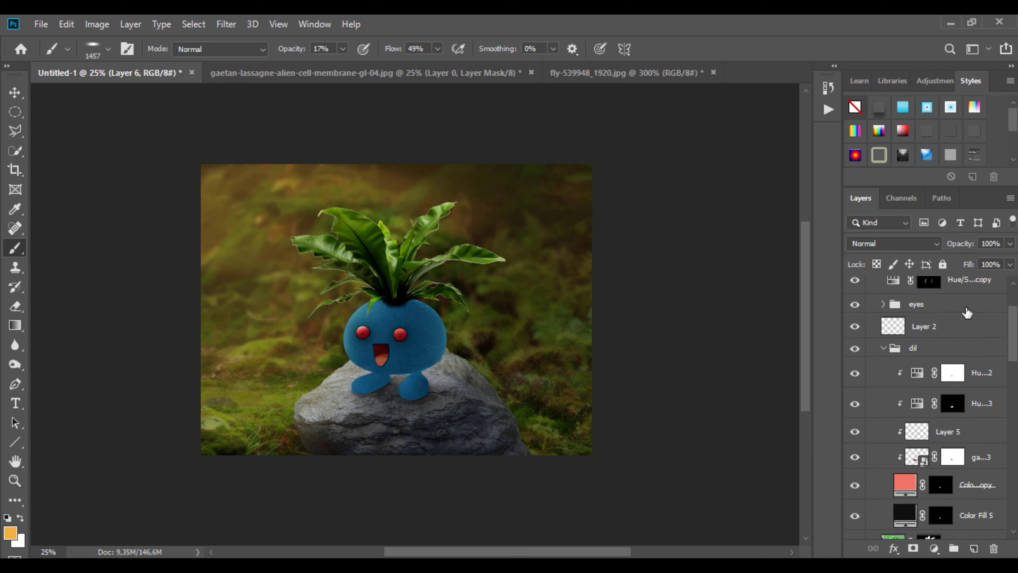
left_click(958, 291)
left_click(972, 323)
key("ctrl+shift+alt+e")
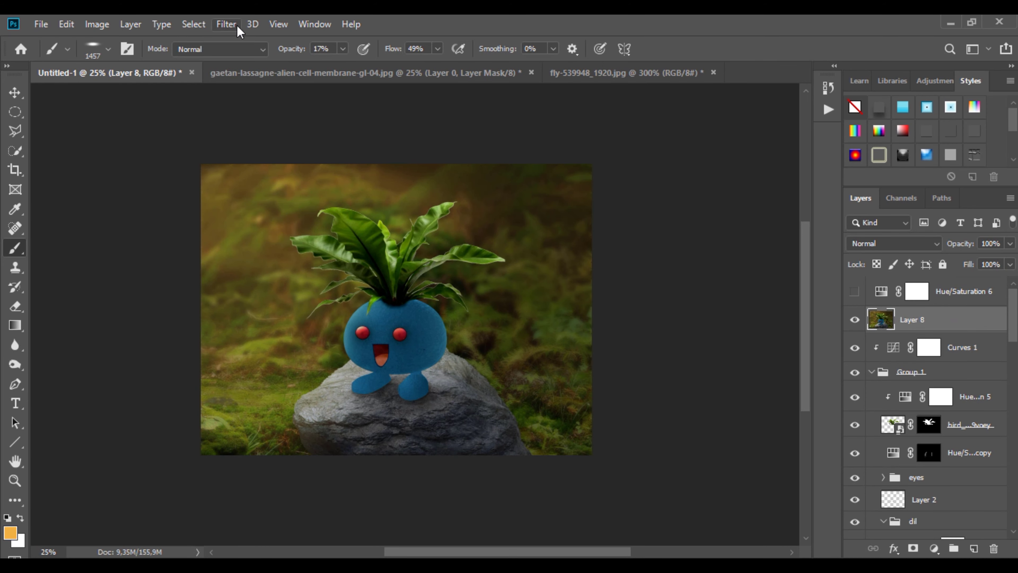
Start a Camera Raw filter on the merged layer with Temperature +15, Contrast +6, Shadows +100, Whites +31 and Blacks +36
left_click(237, 25)
left_click(271, 117)
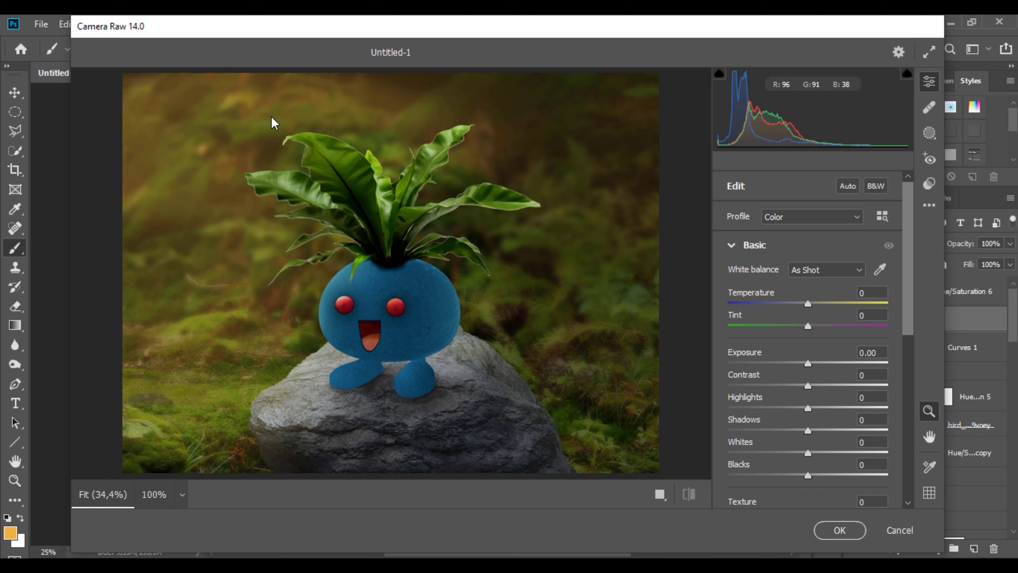
left_click_drag(808, 305, 820, 307)
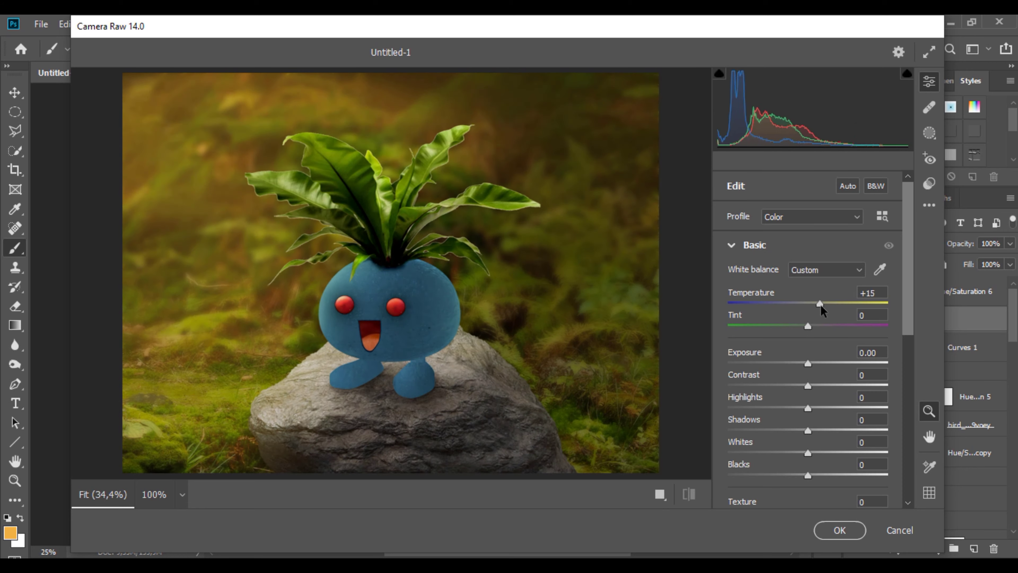
left_click_drag(808, 386, 812, 386)
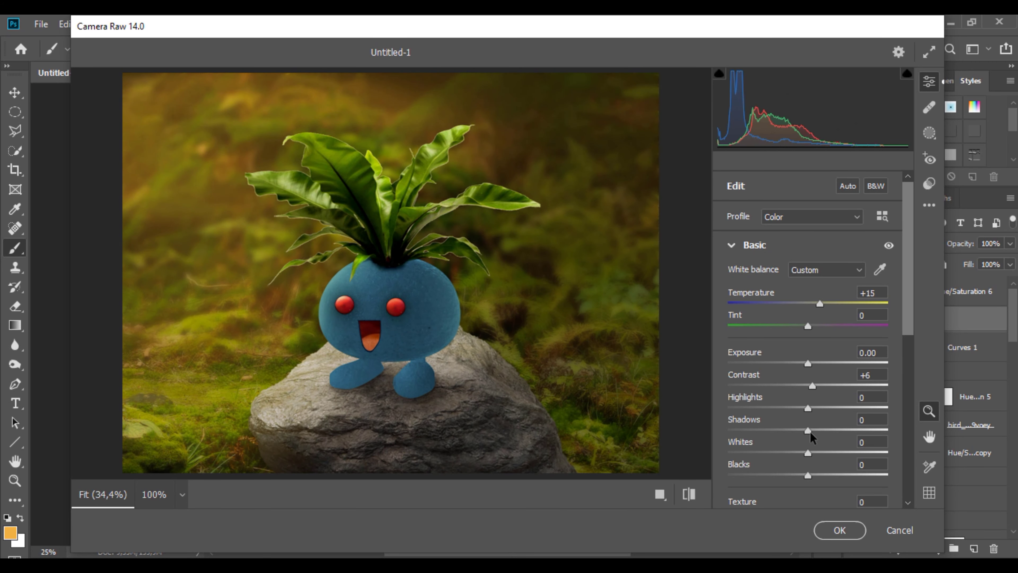
left_click_drag(808, 430, 869, 429)
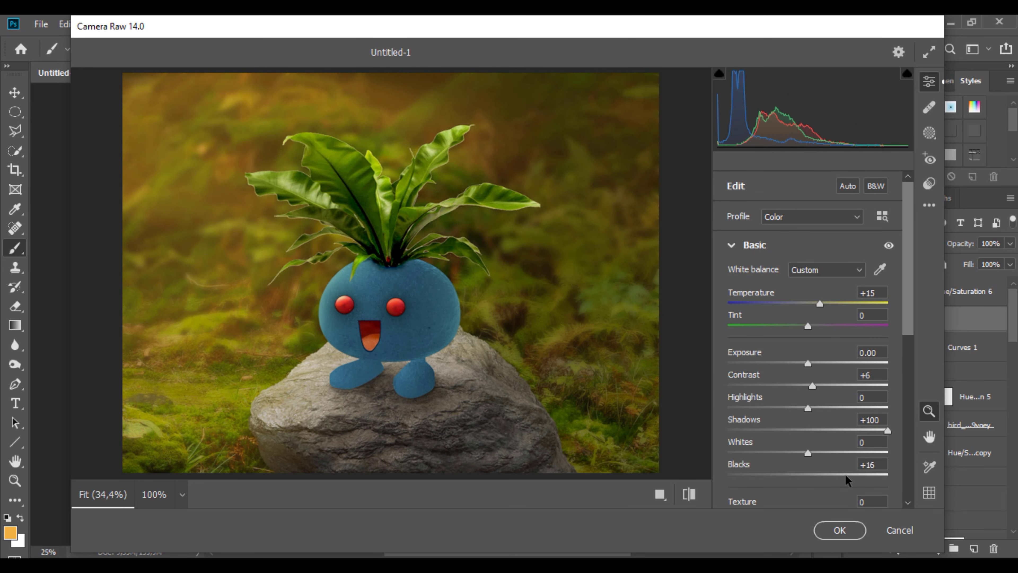
left_click_drag(847, 480, 832, 453)
Set Texture to +37, Clarity to +41 and Vibrance to +5 in the Camera Raw filter
scroll(779, 448, "down", 3)
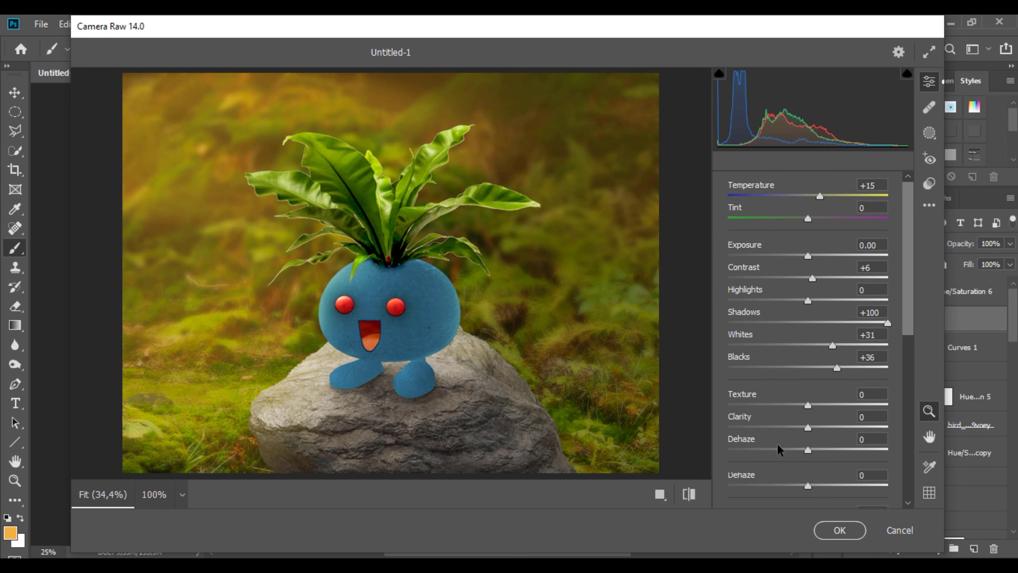
left_click_drag(808, 391, 843, 391)
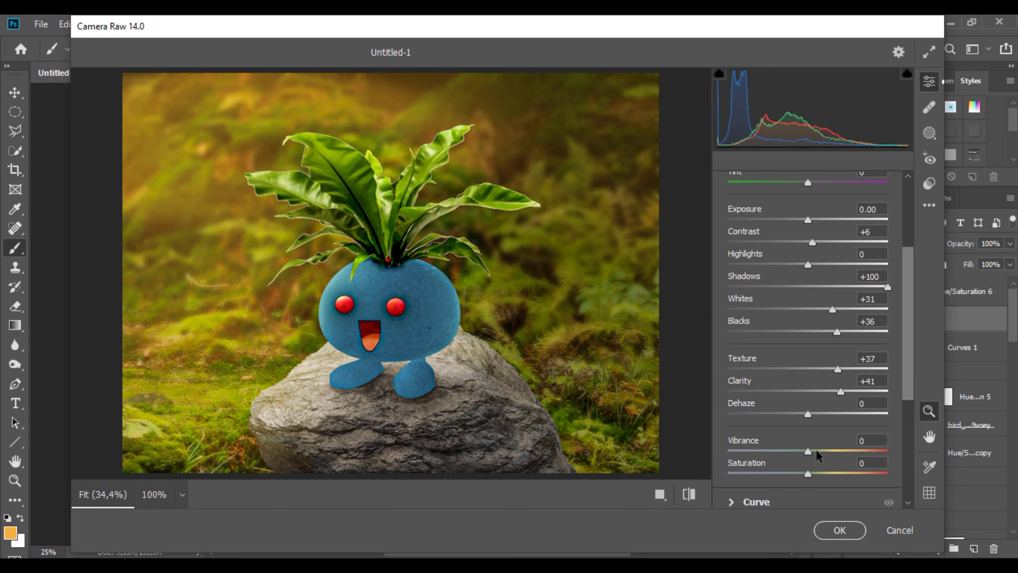
mouse_move(818, 452)
left_mouse_down()
mouse_move(845, 452)
mouse_move(773, 452)
mouse_move(812, 452)
left_mouse_up()
Set Sharpening to 34 under Detail and apply the Camera Raw filter
scroll(783, 434, "down", 2)
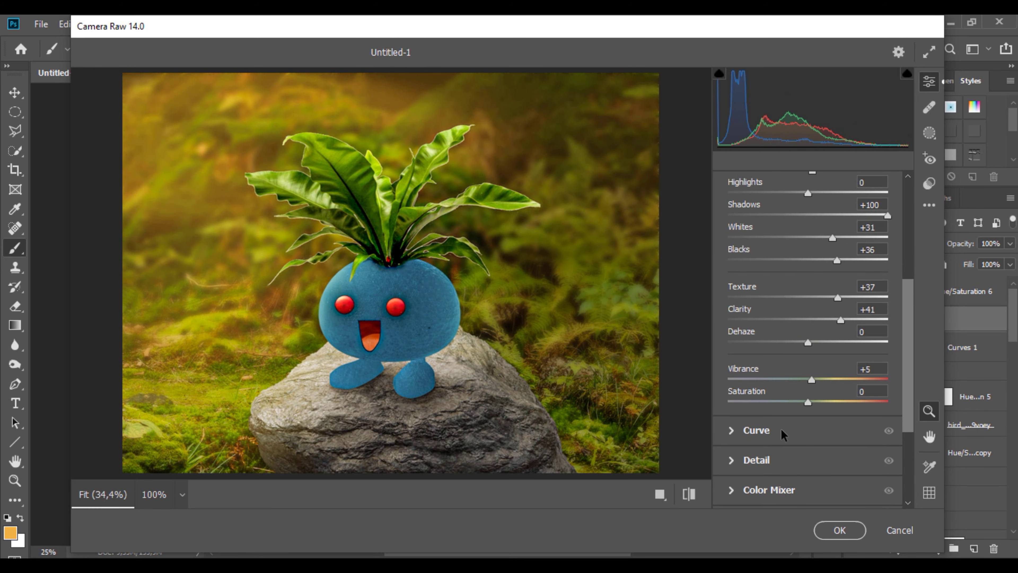
left_click(745, 460)
scroll(752, 401, "down", 2)
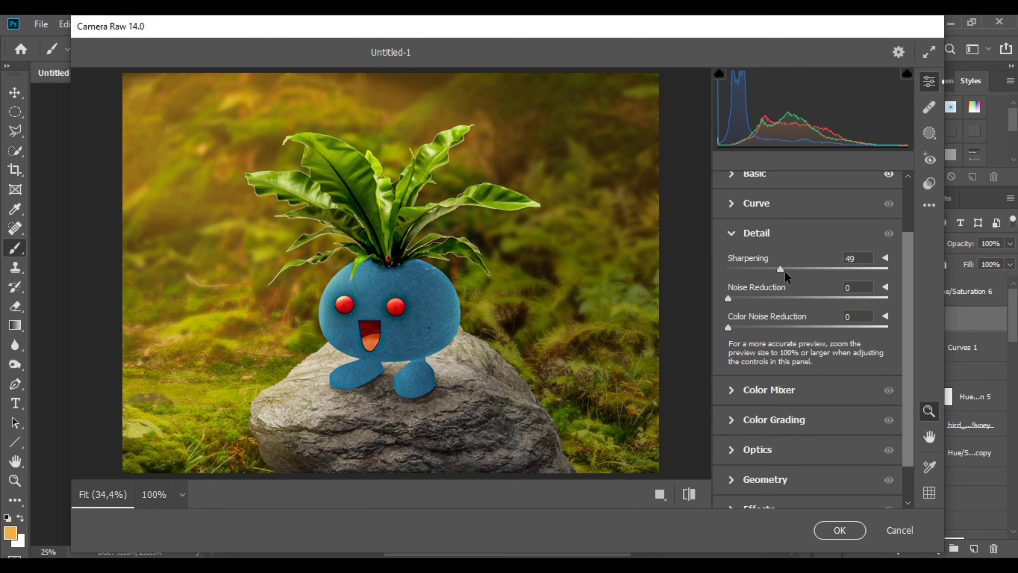
scroll(742, 431, "down", 1)
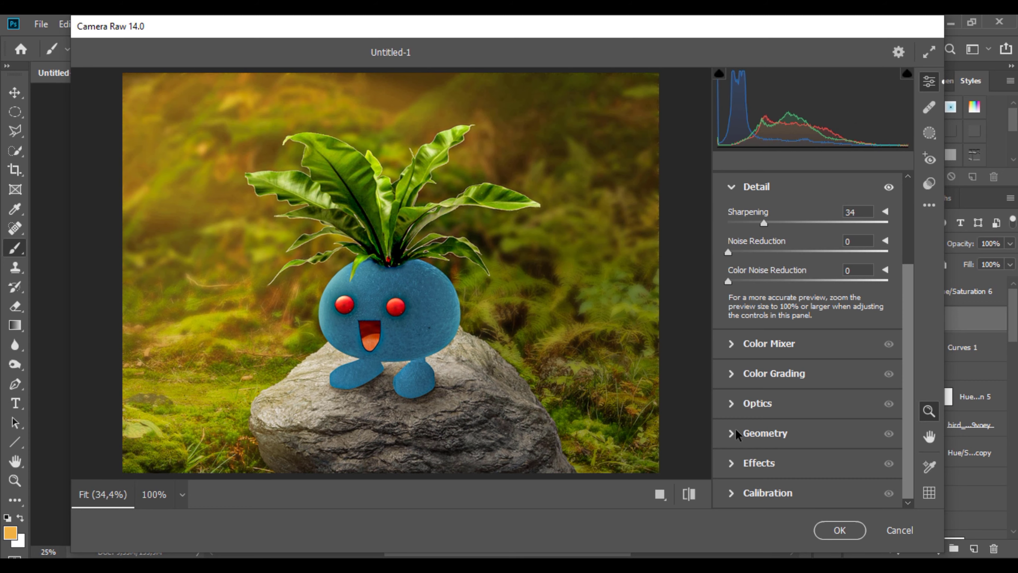
left_click(833, 531)
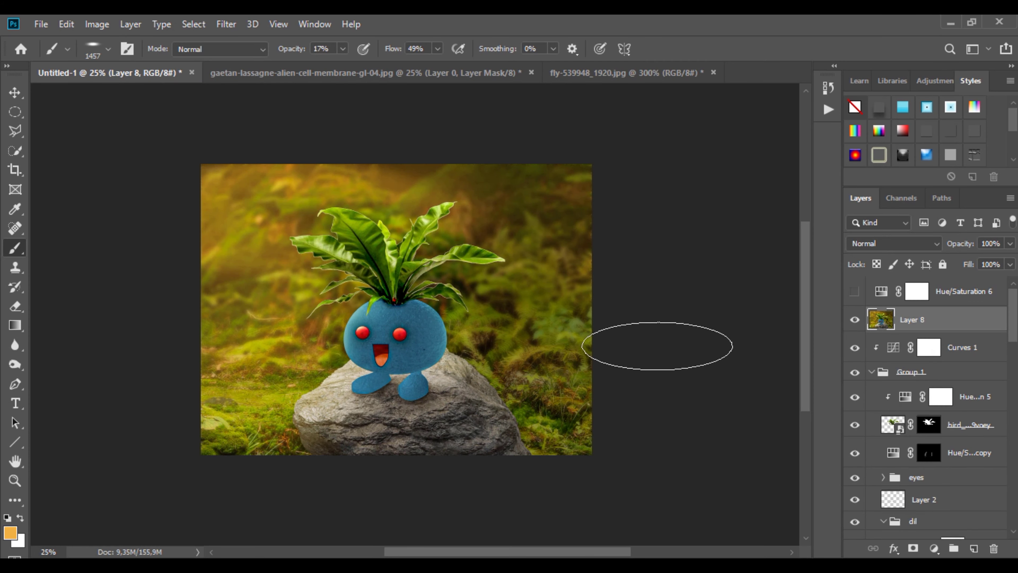
Add a black Solid Color fill layer above the merged layer and brush its mask at 17% opacity around Oddish to form a vignette
left_click(934, 548)
left_click(933, 293)
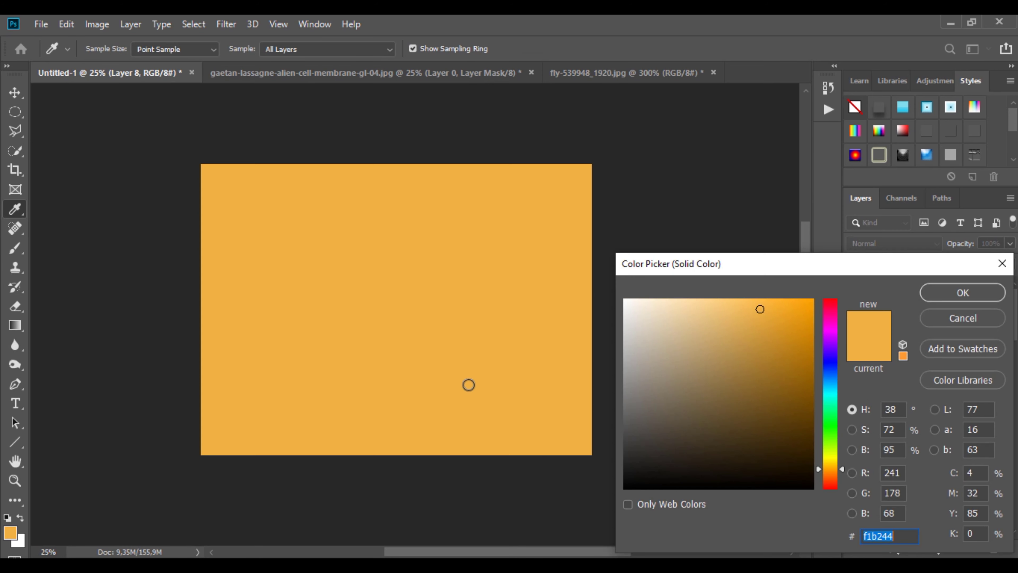
left_click(631, 474)
left_click(961, 291)
left_click(916, 327)
mouse_move(278, 324)
left_mouse_down()
mouse_move(344, 260)
mouse_move(264, 302)
mouse_move(275, 359)
mouse_move(453, 337)
left_mouse_up()
mouse_move(290, 264)
left_mouse_down()
mouse_move(319, 278)
mouse_move(425, 196)
mouse_move(447, 412)
mouse_move(325, 172)
mouse_move(419, 435)
mouse_move(546, 211)
mouse_move(409, 418)
mouse_move(536, 219)
mouse_move(416, 255)
mouse_move(300, 266)
mouse_move(220, 212)
mouse_move(450, 443)
mouse_move(265, 244)
mouse_move(323, 341)
mouse_move(302, 202)
mouse_move(312, 255)
mouse_move(478, 279)
mouse_move(448, 388)
mouse_move(407, 342)
mouse_move(420, 217)
mouse_move(375, 240)
mouse_move(477, 334)
left_mouse_up()
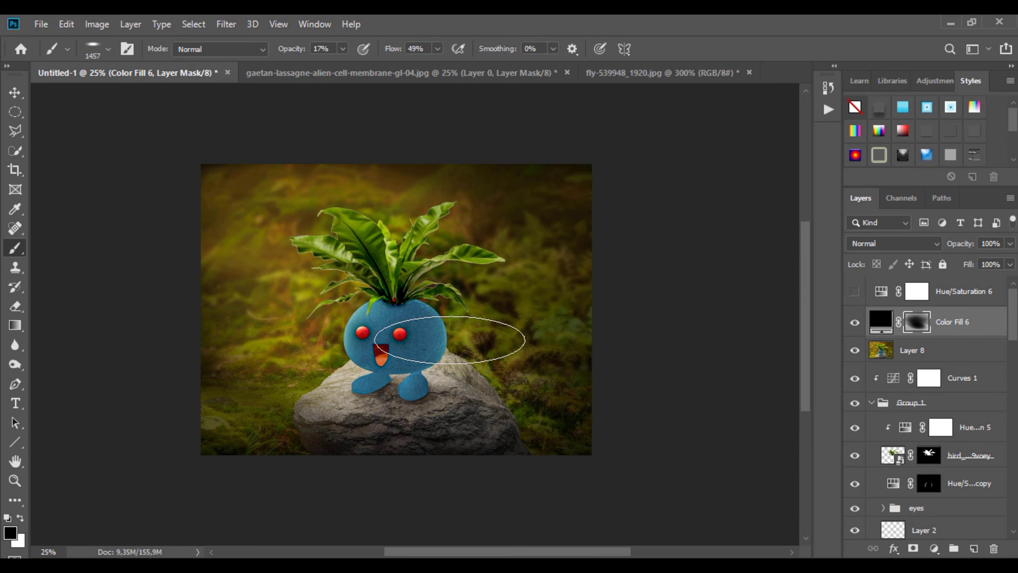
Run Select and Mask on the black fill's mask, and paint black on it at 60% brush opacity to lighten the vignette
left_click(854, 322)
left_click(854, 322)
key("alt+ctrl+r")
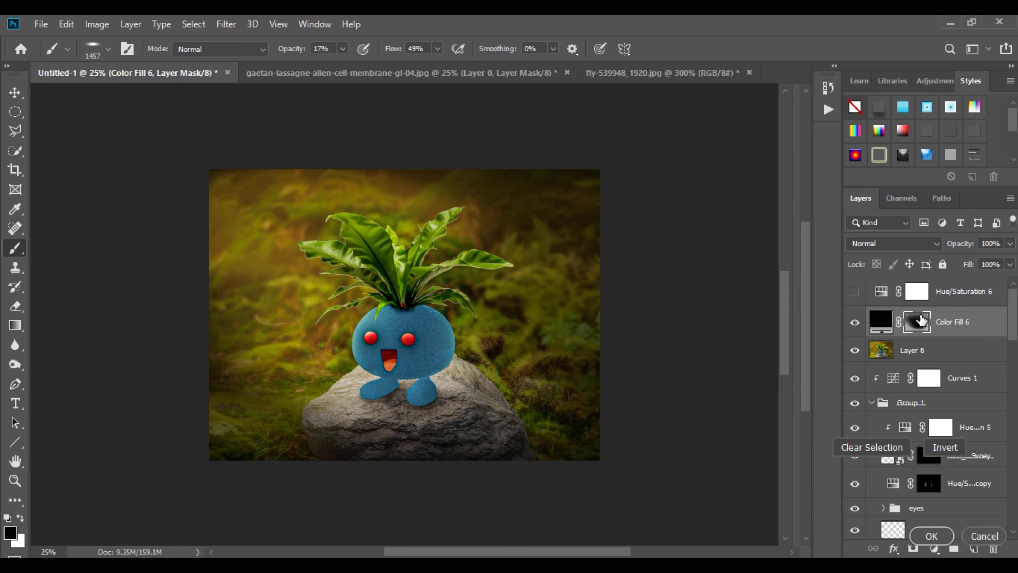
left_click(934, 529)
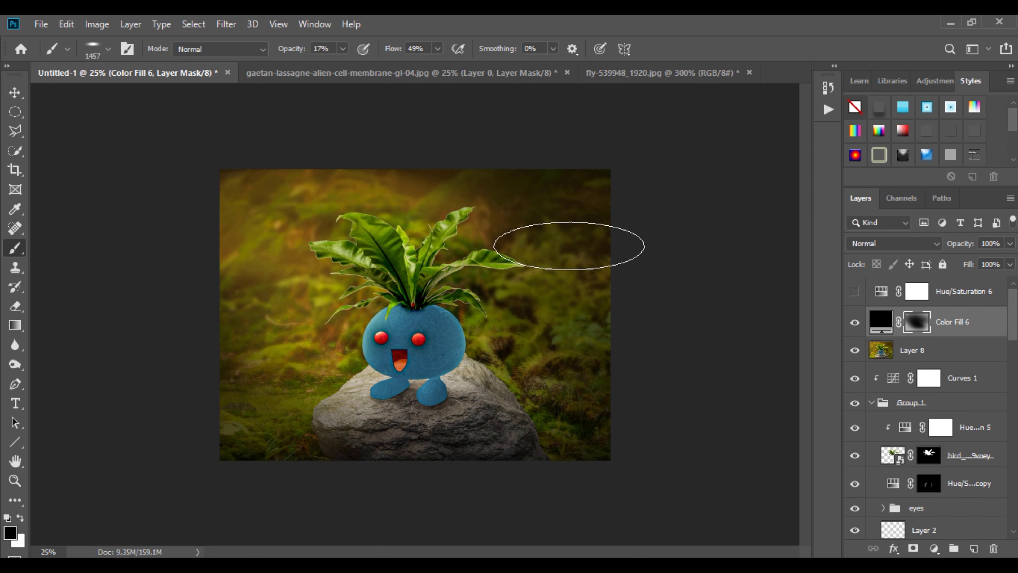
left_click(373, 64)
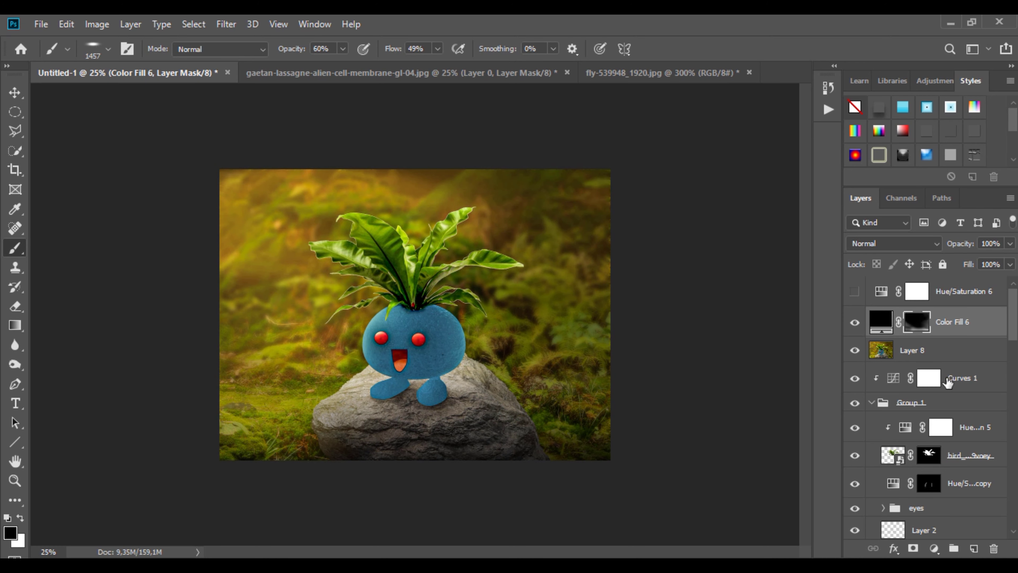
Add a new layer, brush orange light at 60% opacity over the upper-left forest and leaves, and set it to Soft Light
left_click(973, 548)
mouse_move(322, 231)
left_mouse_down()
mouse_move(299, 249)
mouse_move(258, 239)
mouse_move(437, 198)
left_mouse_up()
left_click(893, 243)
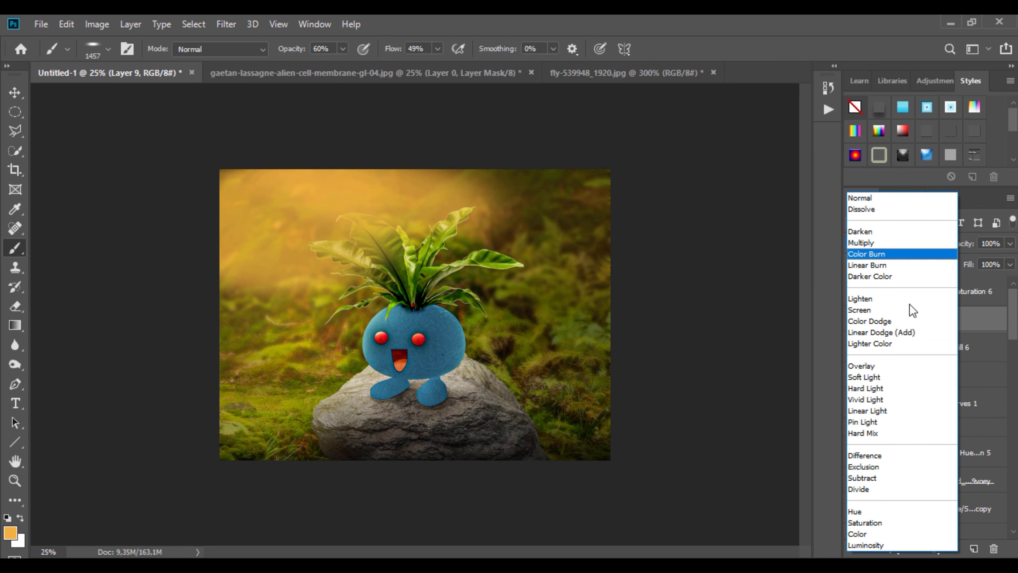
left_click(906, 377)
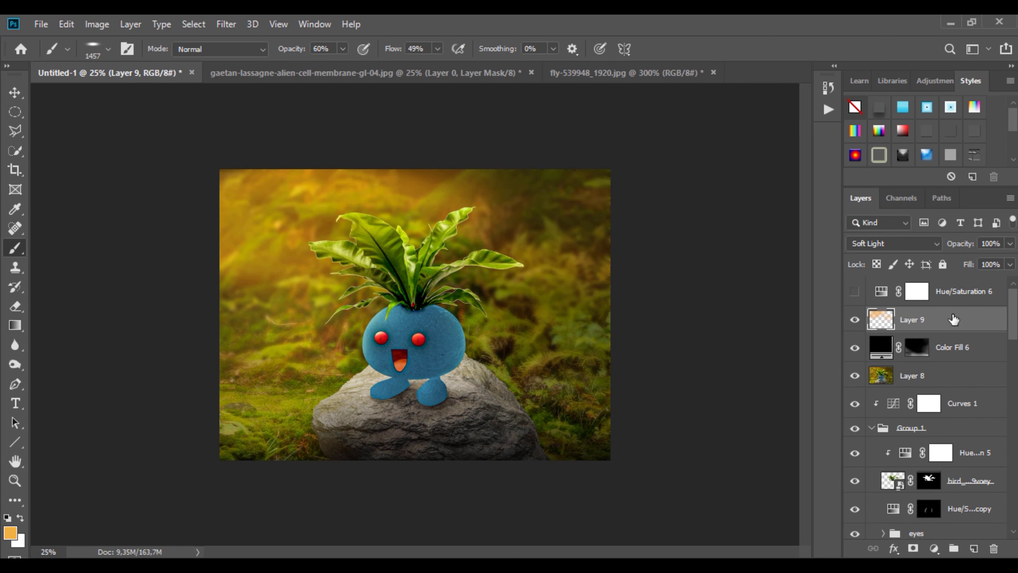
Move the Soft Light layer between Curves 1 and Group 1, and clip both it and Curves 1 to the Oddish group
left_click_drag(952, 319, 953, 404)
right_click(953, 404)
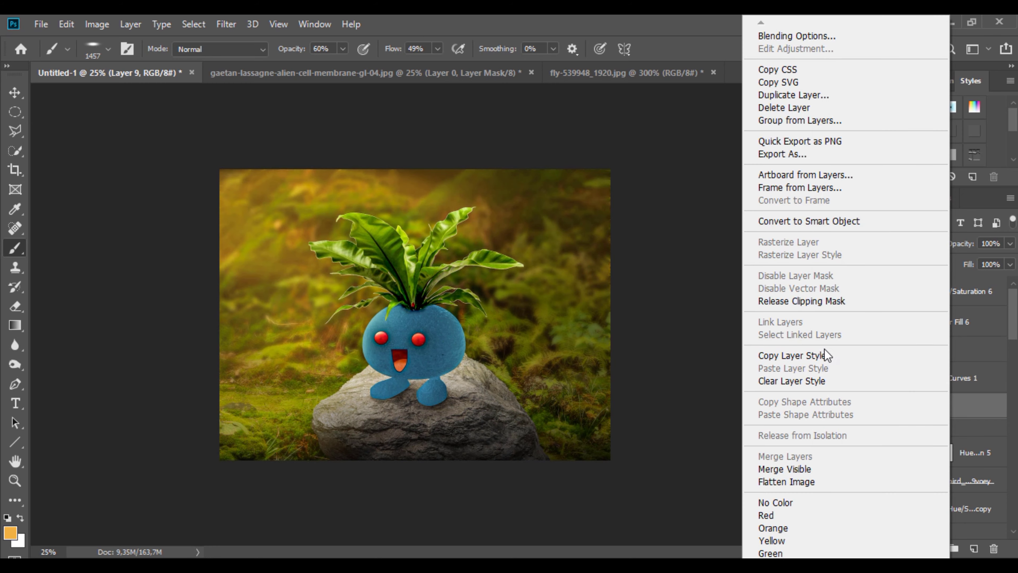
left_click(802, 301)
right_click(936, 413)
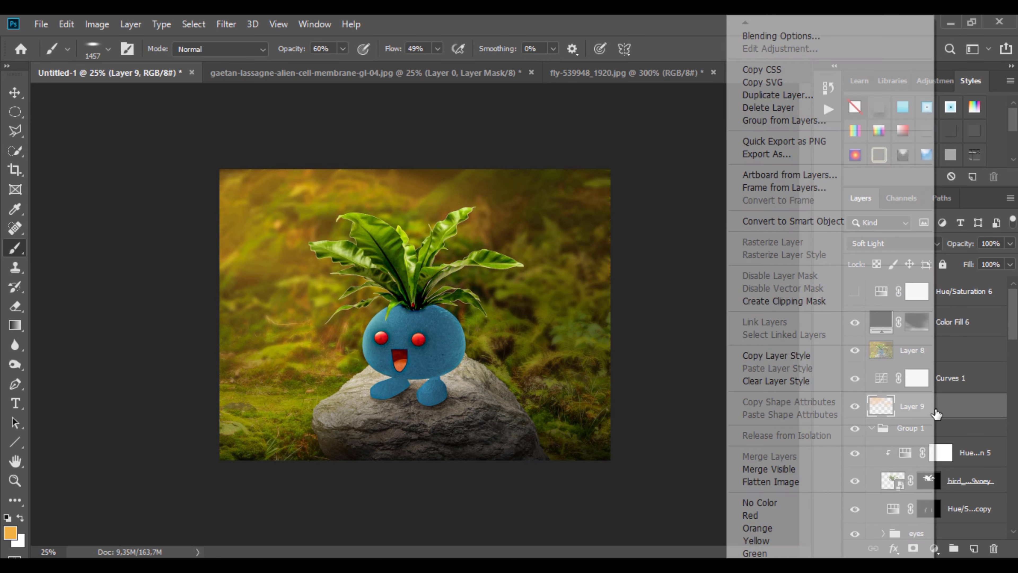
left_click(803, 304)
right_click(959, 385)
left_click(858, 304)
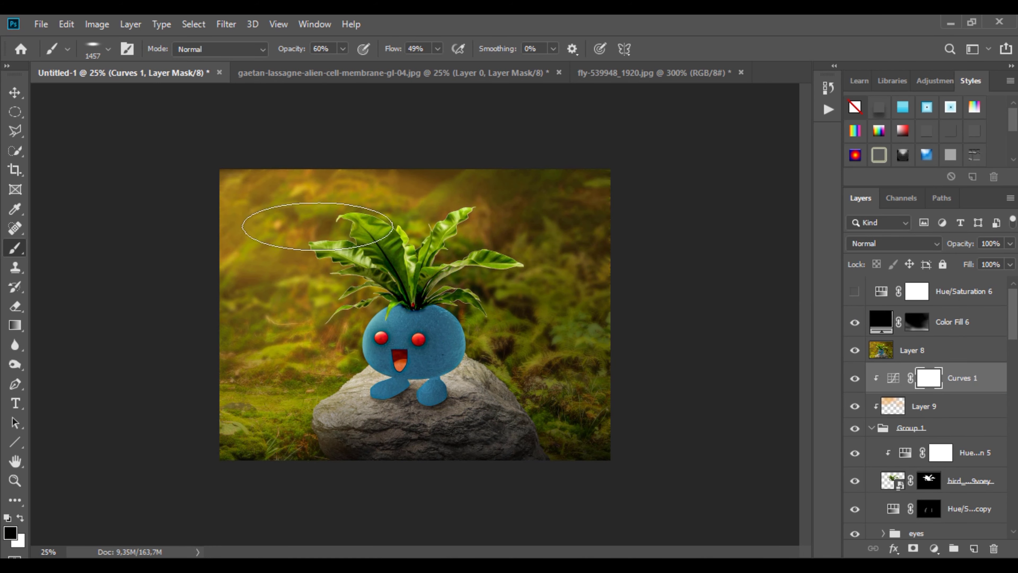